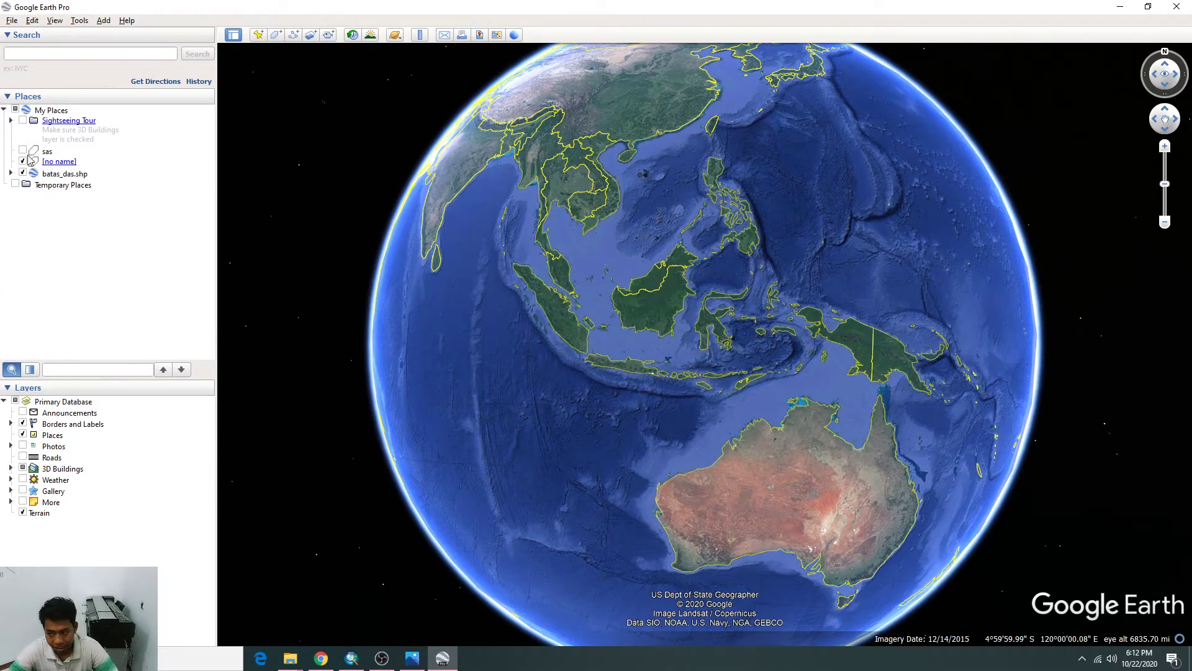
Hide the batas_das.shp layer and the [no name] polygon in My Places.
click(23, 175)
click(23, 174)
click(23, 162)
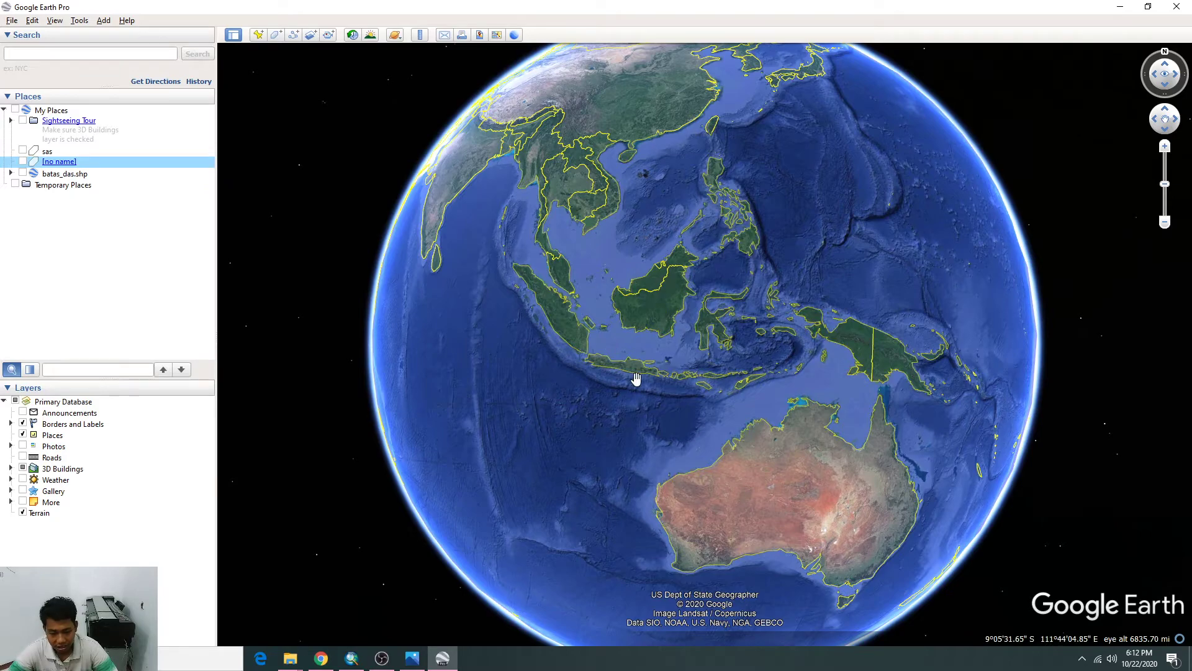
Find Jember Regency in East Java on the globe and examine the terrain north of the city.
double_click(634, 380)
scroll(644, 381, down, 5)
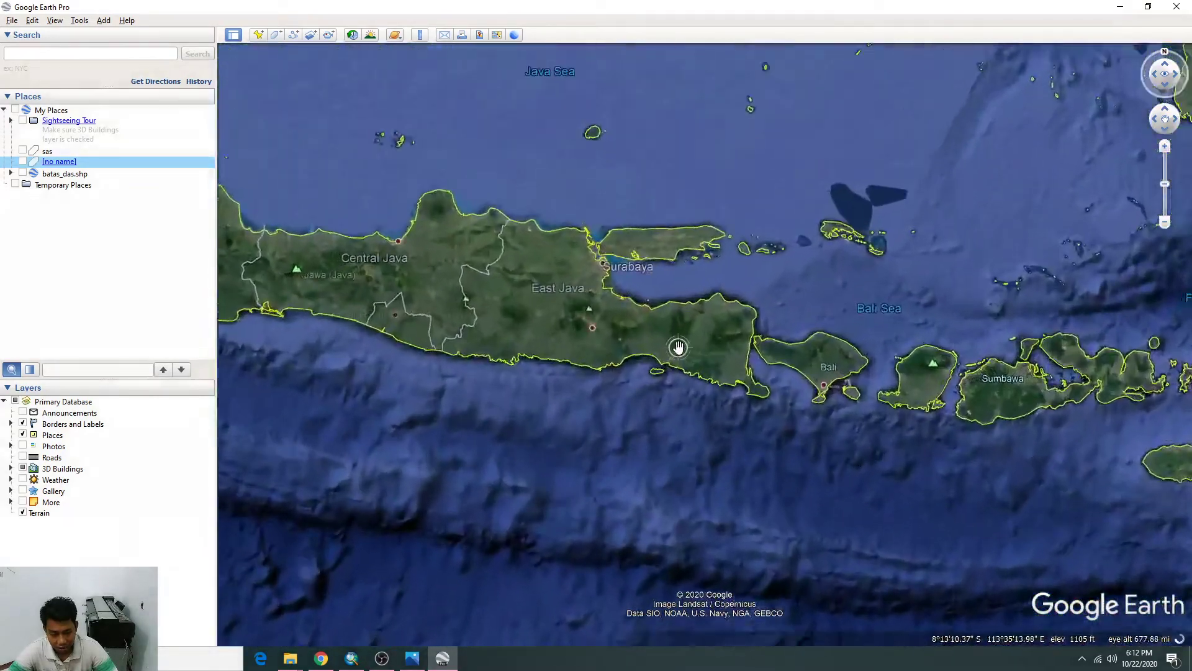
scroll(679, 346, down, 5)
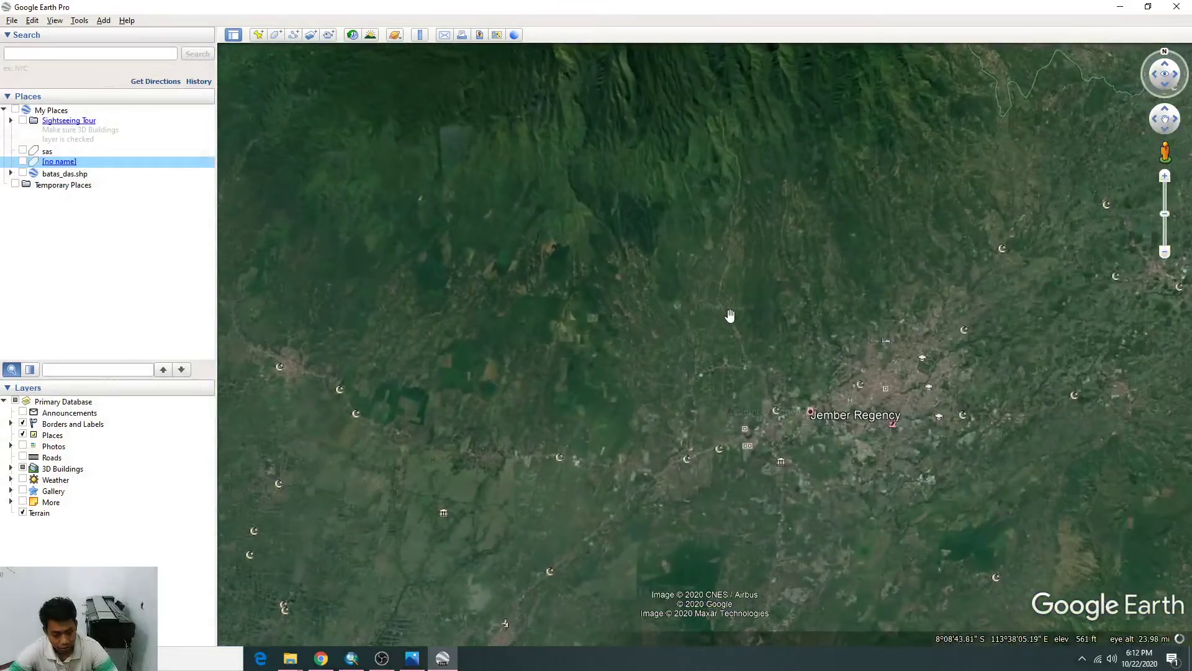
drag(729, 314, 675, 477)
scroll(675, 476, down, 2)
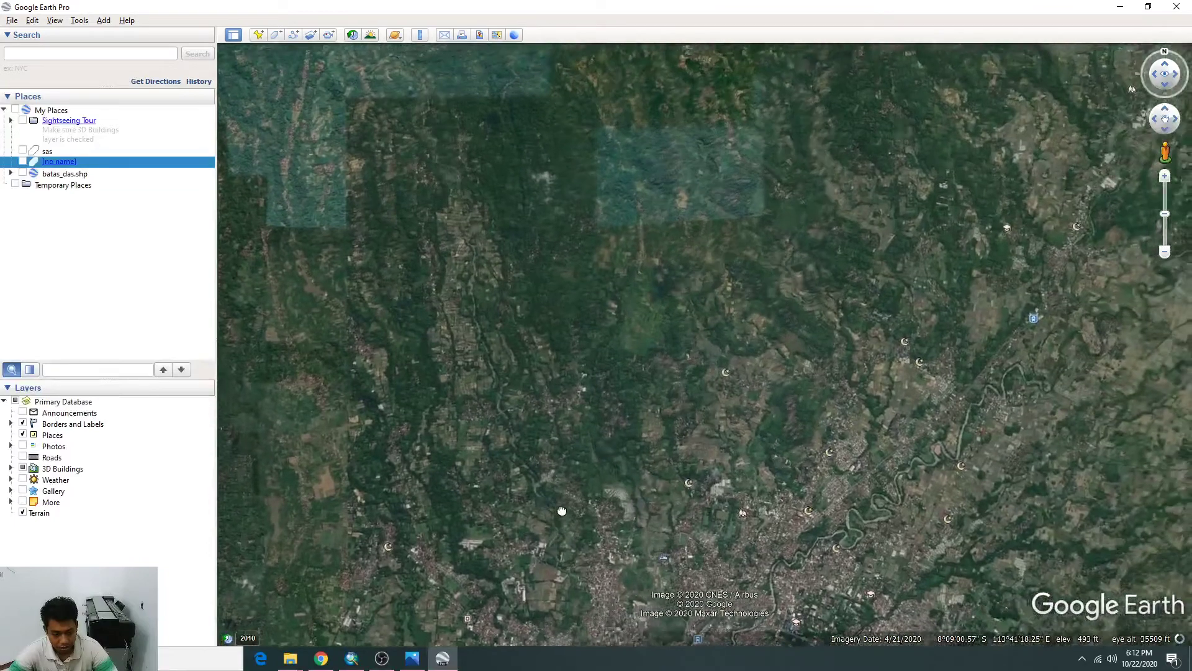
drag(562, 511, 546, 514)
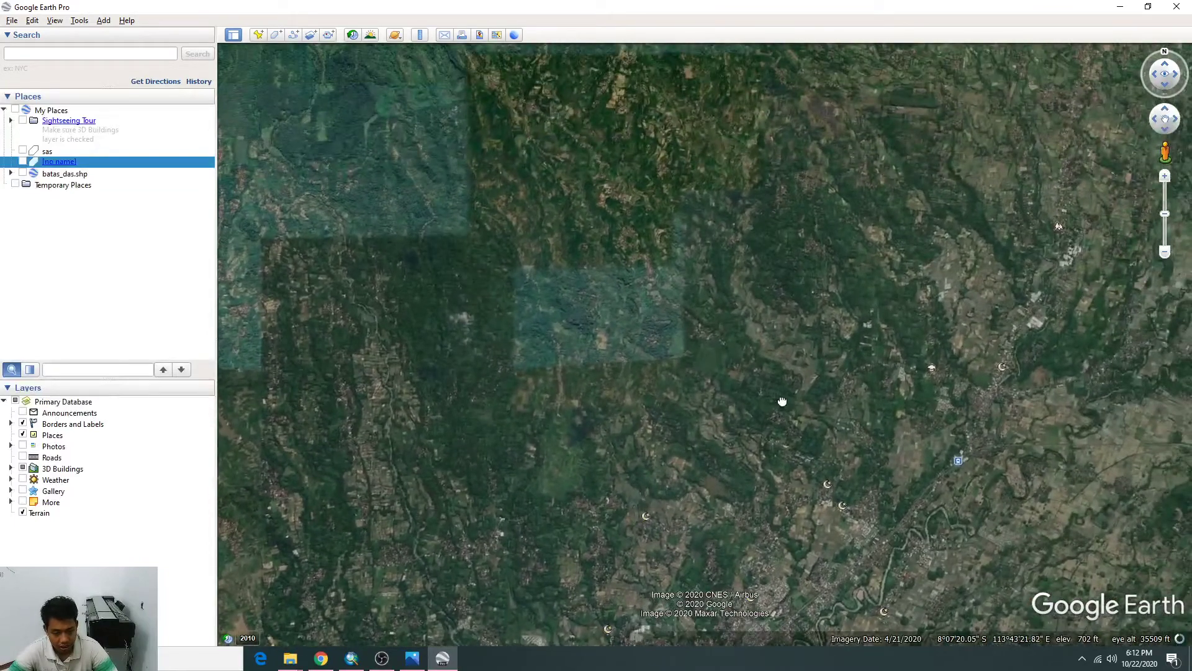
drag(782, 402, 580, 457)
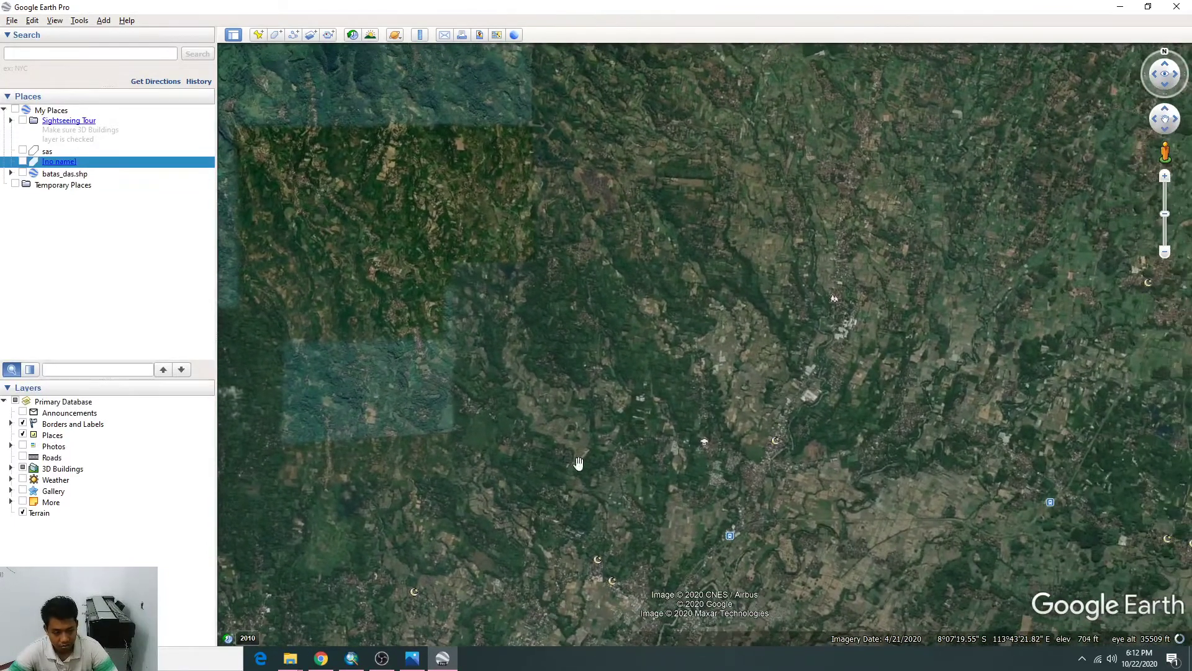
scroll(645, 434, down, 2)
scroll(645, 434, down, 2)
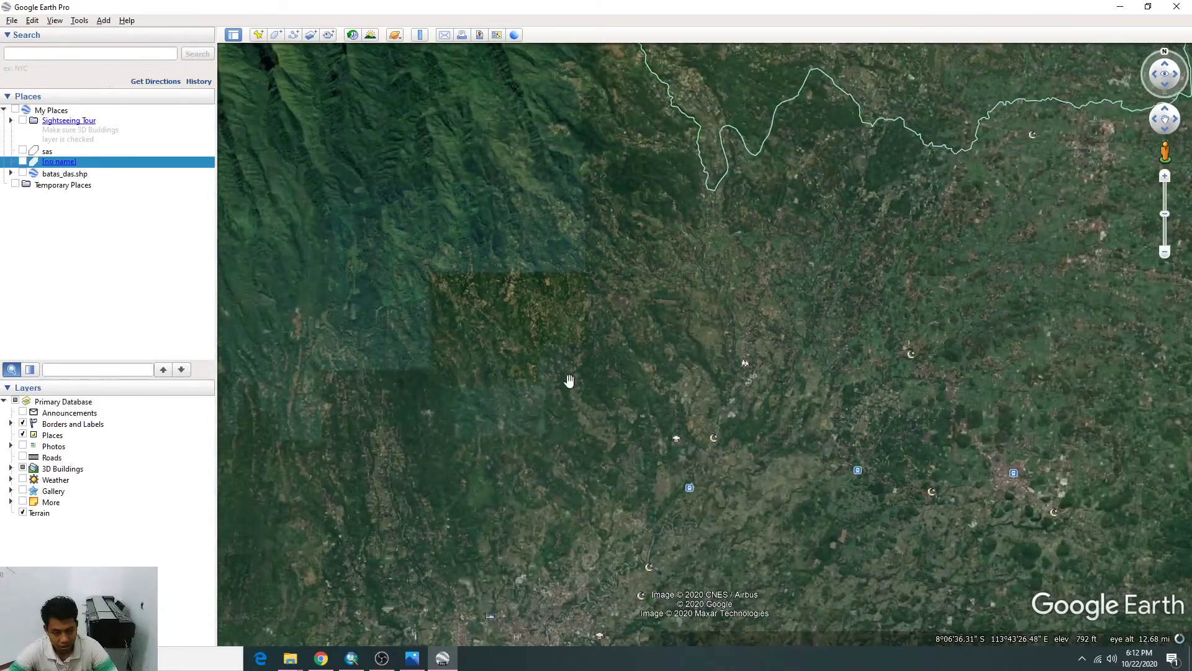
Examine the mountain slopes northwest of Jember and the village beside the terraced plantation as a possible survey area.
drag(431, 189, 846, 415)
scroll(851, 422, up, 2)
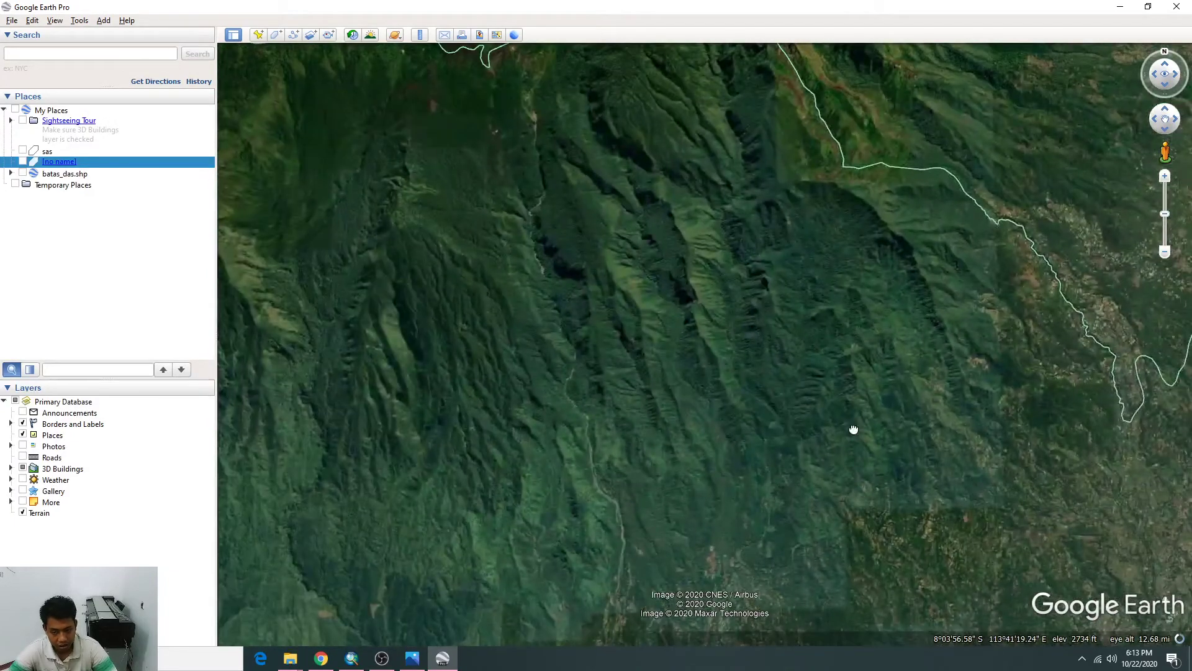
scroll(767, 390, up, 1)
scroll(538, 364, up, 3)
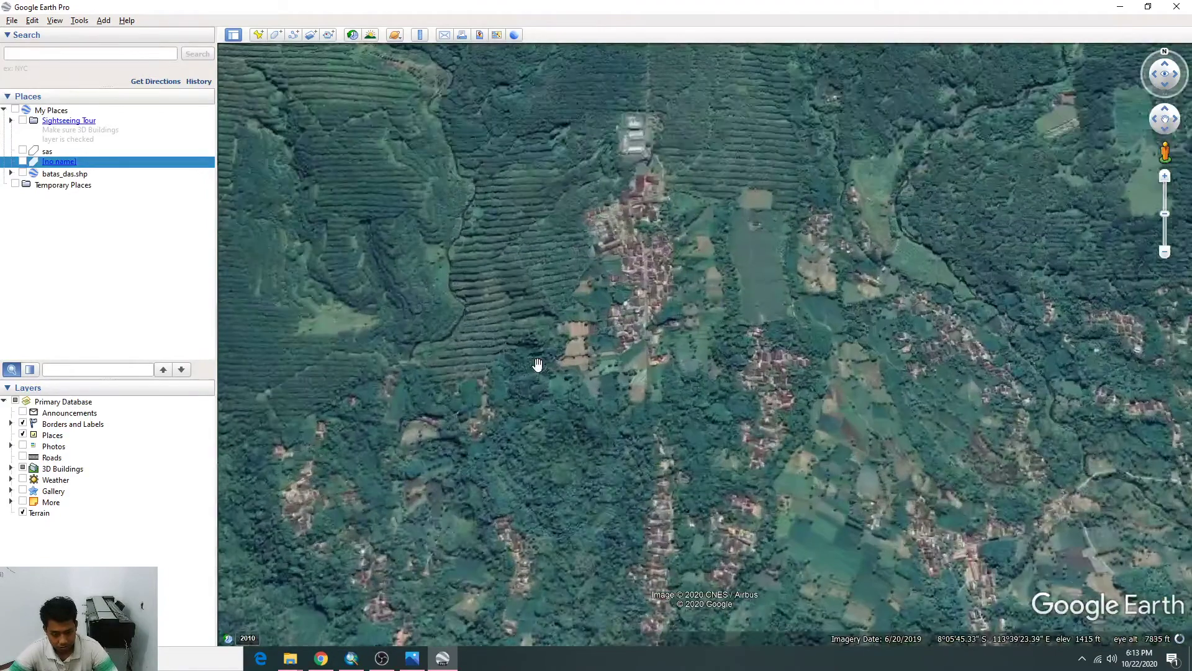
scroll(612, 358, up, 1)
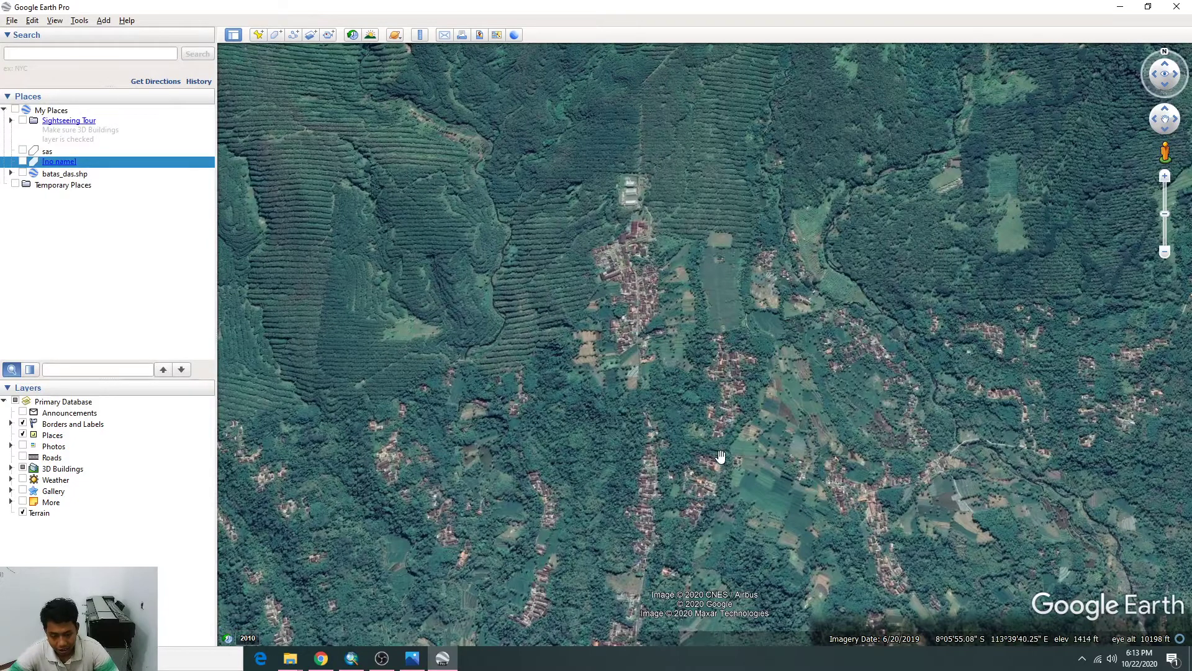
drag(540, 431, 517, 390)
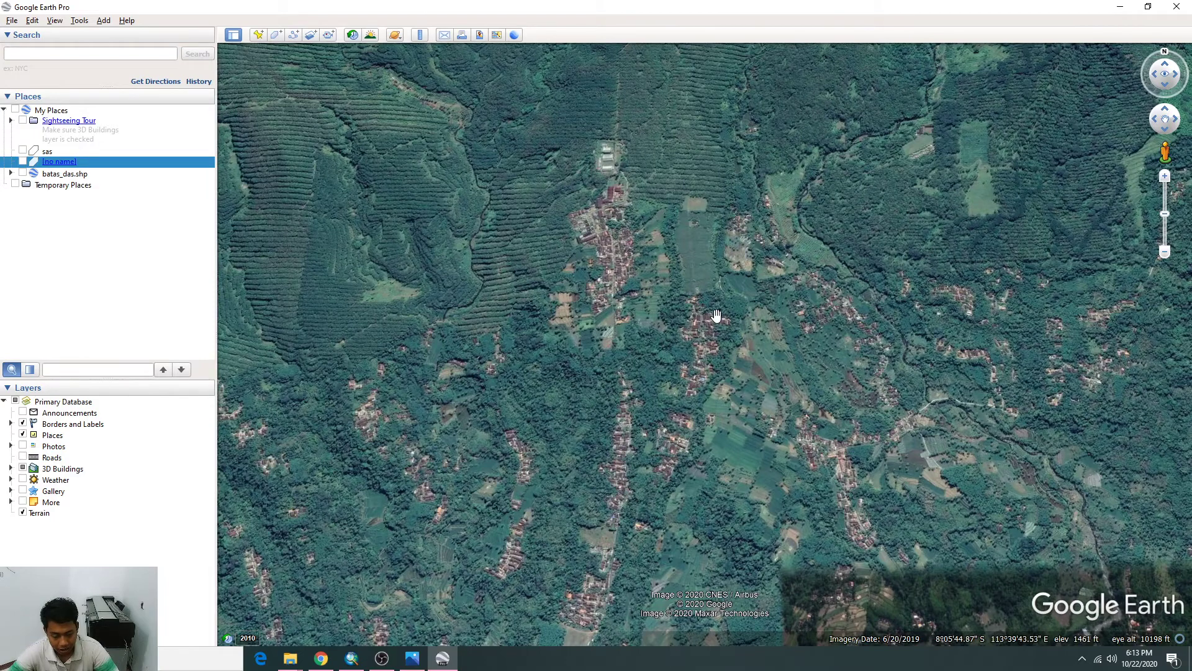
scroll(701, 330, up, 2)
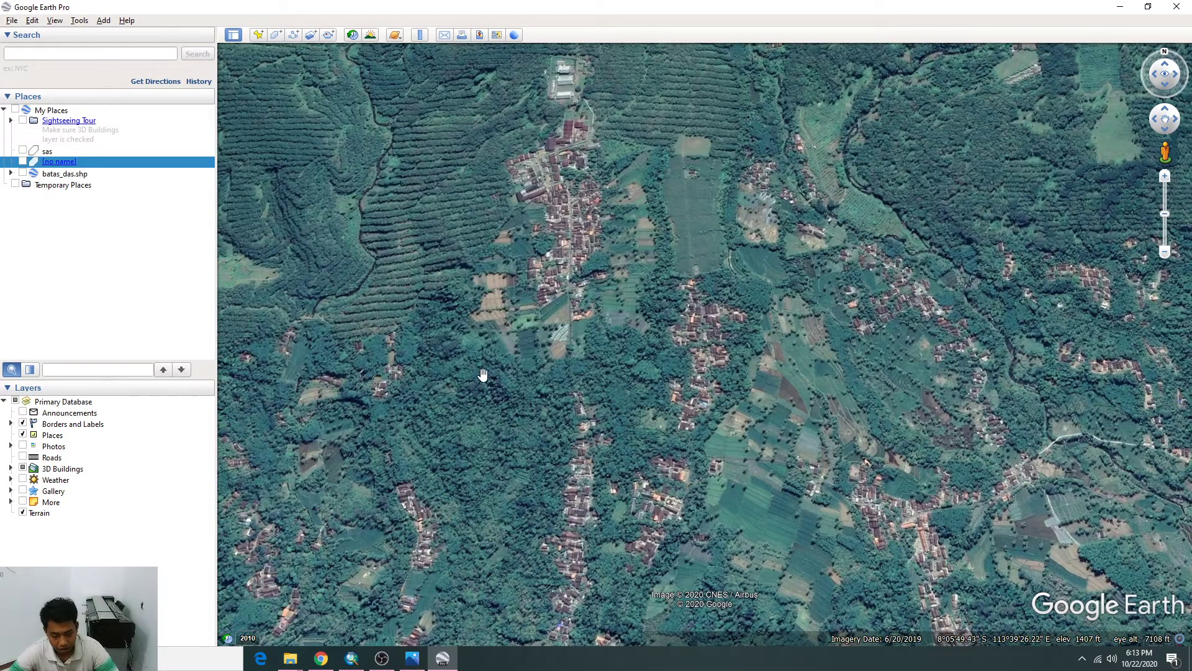
drag(483, 374, 625, 458)
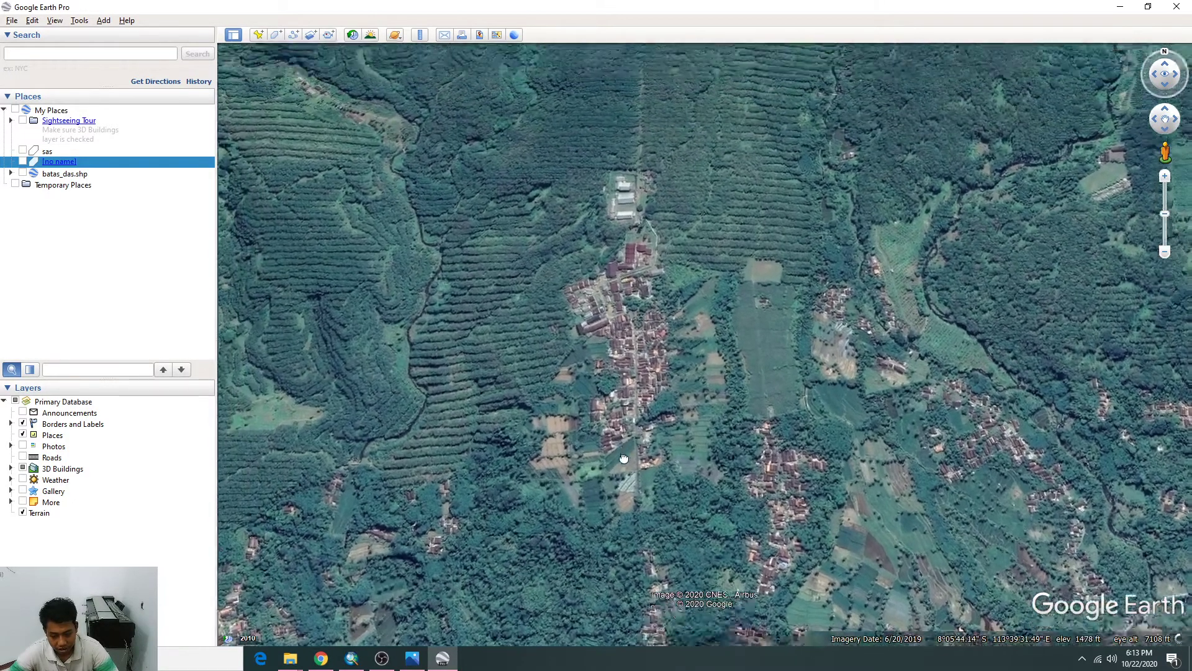
scroll(624, 458, up, 3)
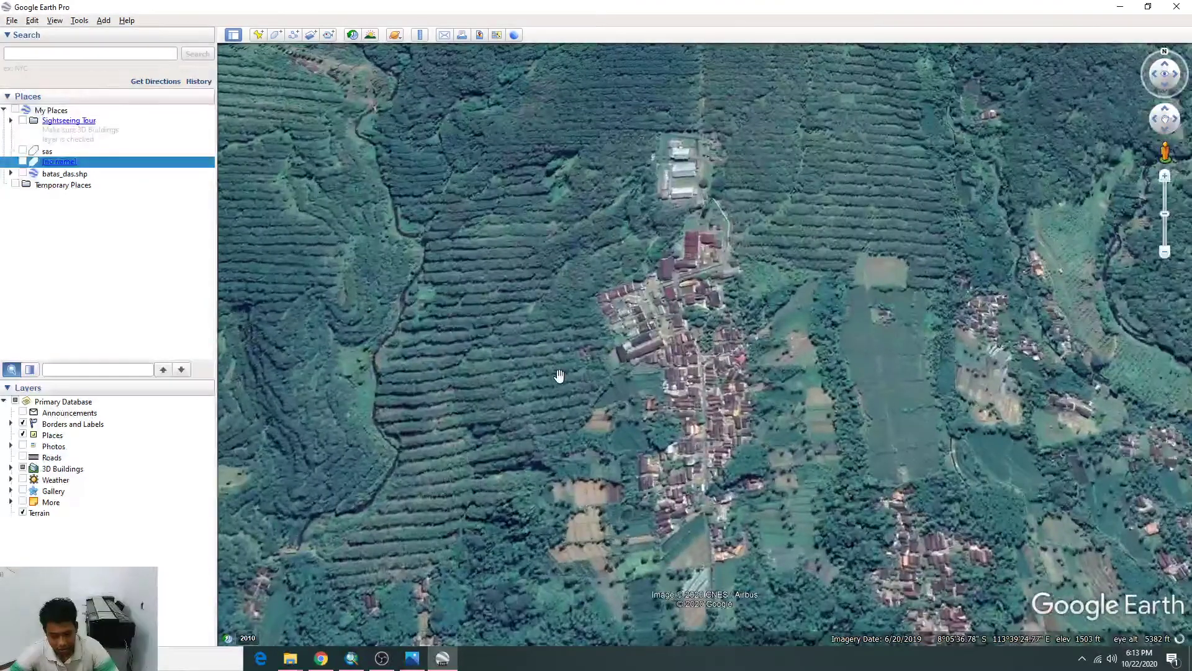
scroll(559, 375, down, 3)
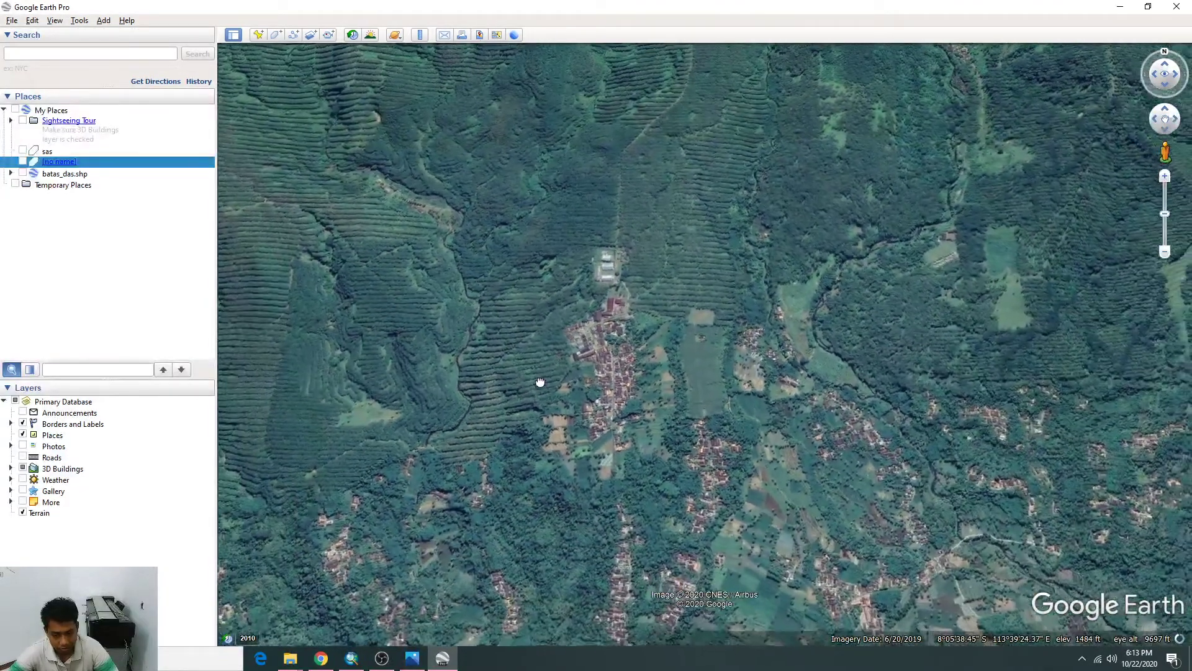
drag(541, 386, 543, 354)
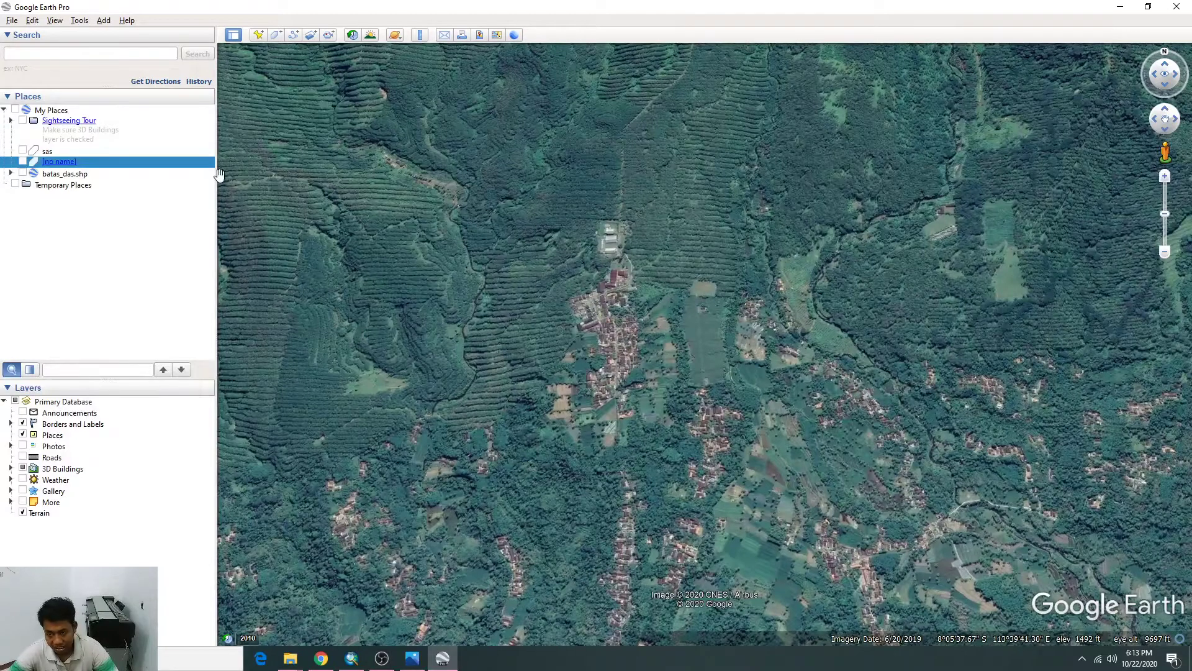
Draw a new polygon around the village just south of the white-roofed buildings and its adjoining fields.
click(278, 37)
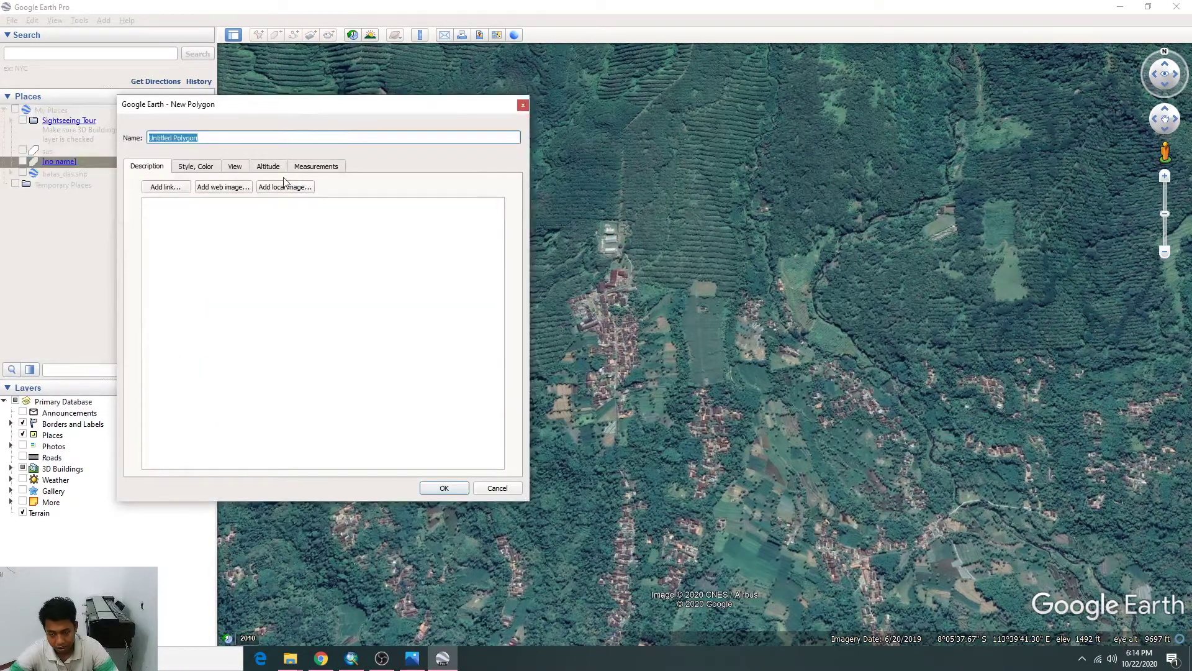
drag(390, 110, 205, 38)
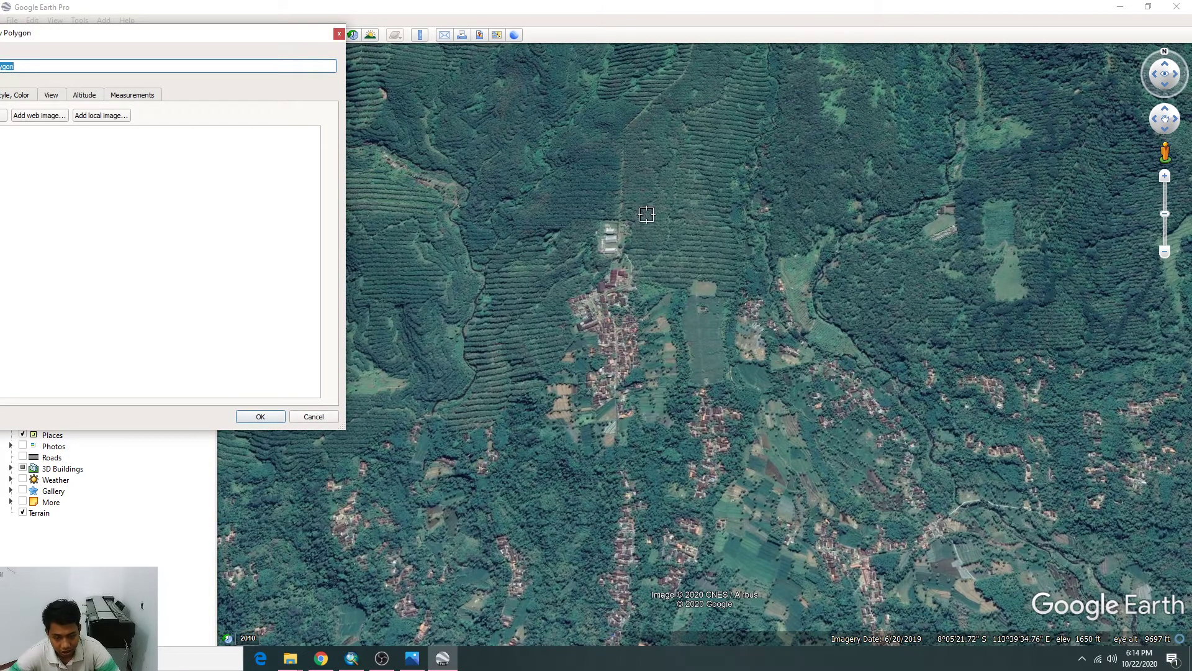
click(754, 256)
click(722, 246)
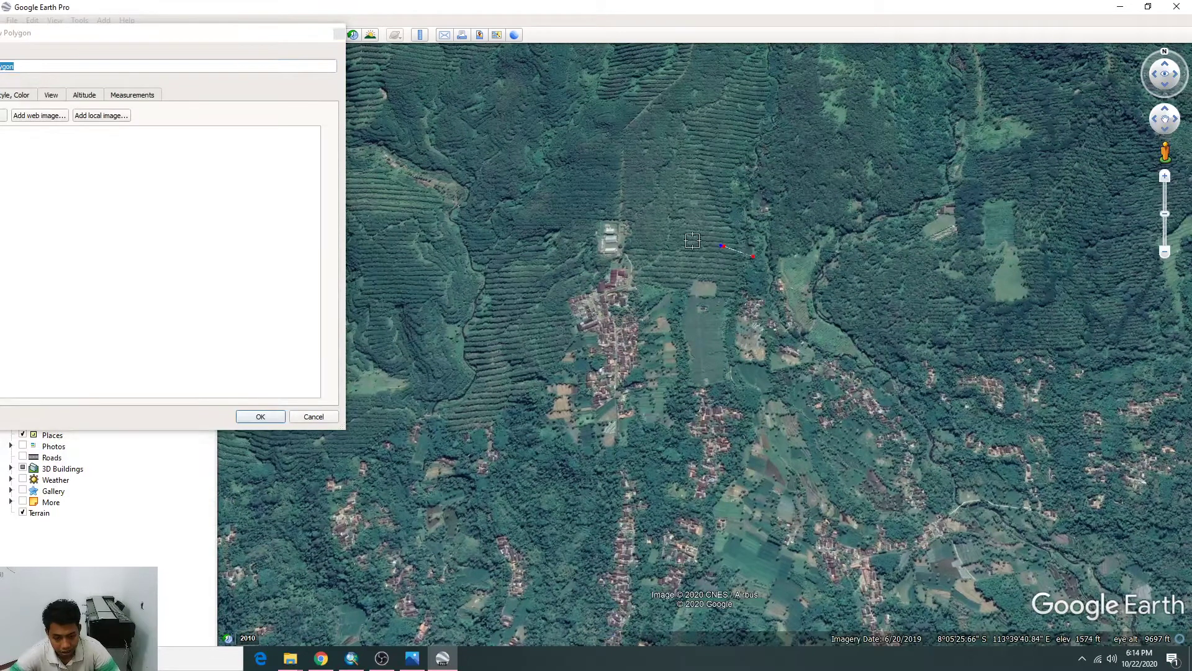
click(685, 241)
mouse_move(654, 246)
mouse_down()
mouse_move(581, 274)
mouse_move(541, 317)
mouse_move(539, 404)
mouse_move(556, 418)
mouse_move(639, 447)
mouse_move(665, 439)
mouse_move(685, 403)
mouse_move(721, 380)
mouse_move(762, 396)
mouse_move(785, 372)
mouse_move(791, 339)
mouse_move(759, 281)
mouse_up()
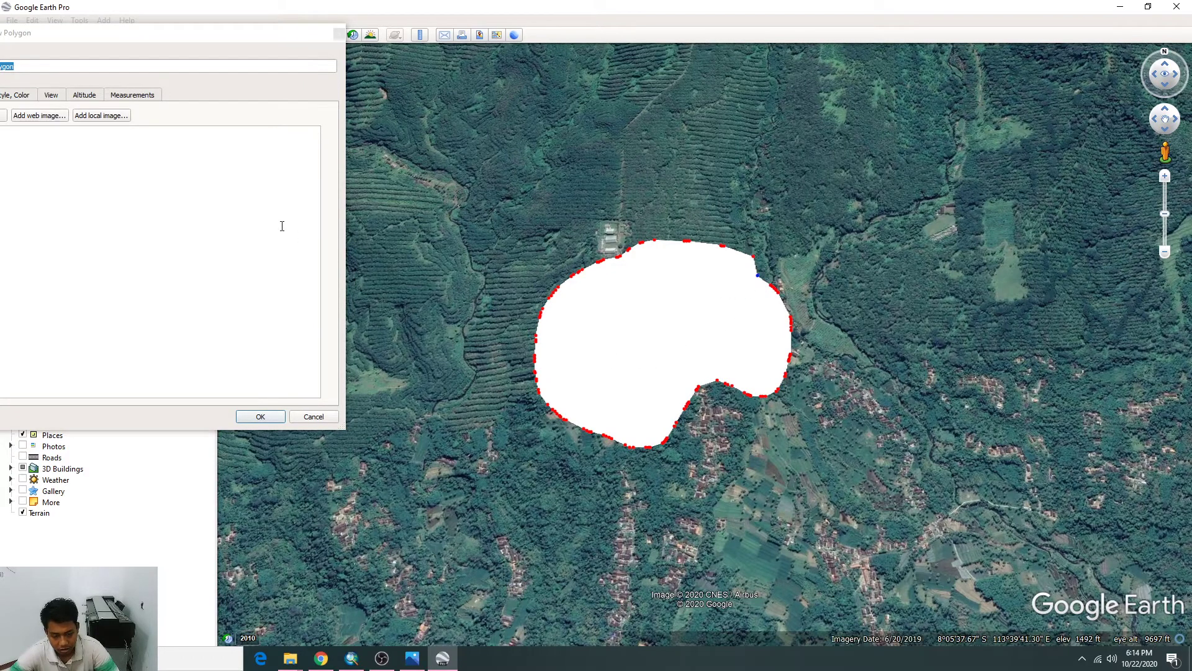
Name the new polygon "aoi praktikum survey", check its style settings, and add it to My Places.
drag(165, 44, 556, 85)
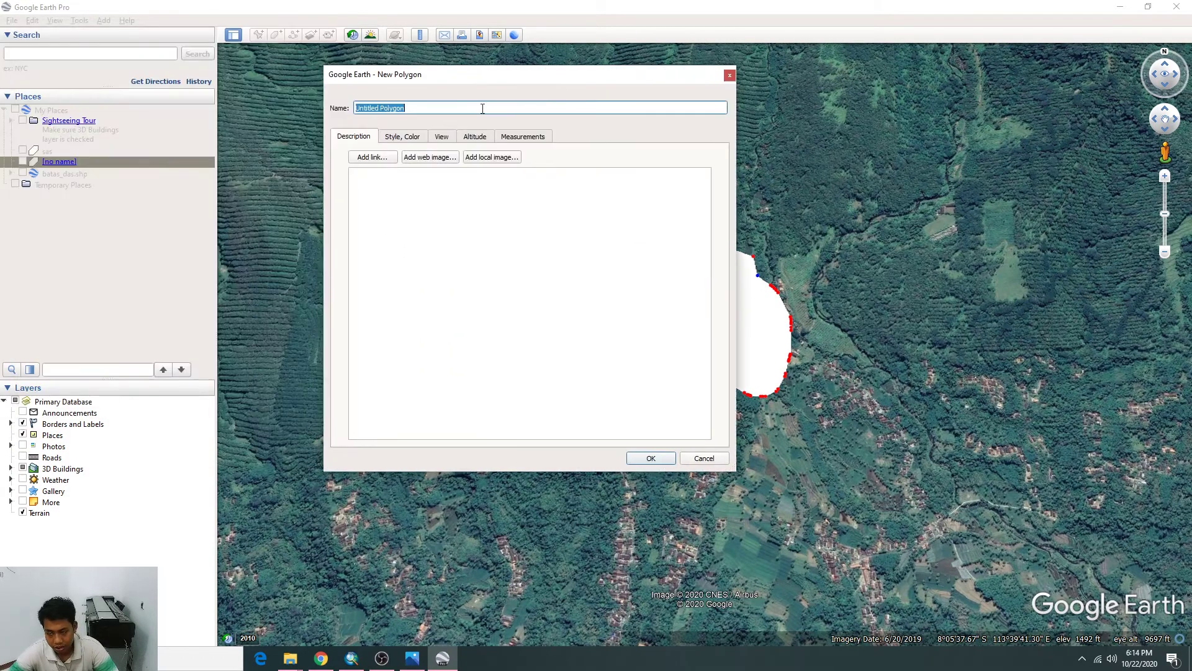
text(ao)
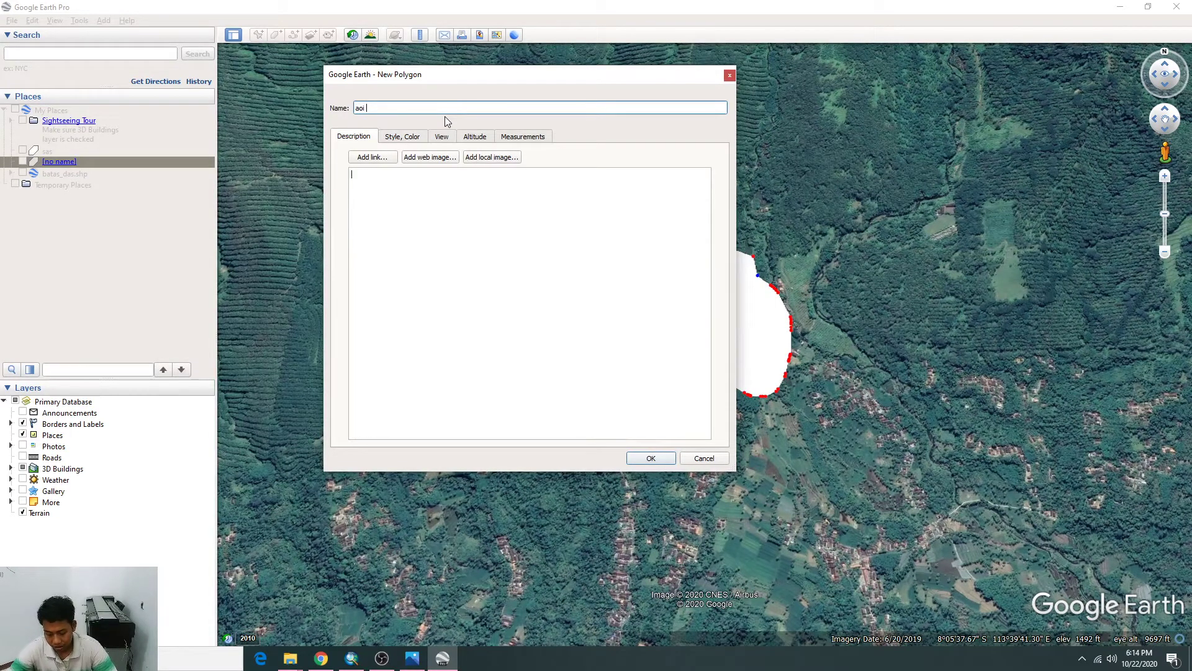
text(i praktikum survey)
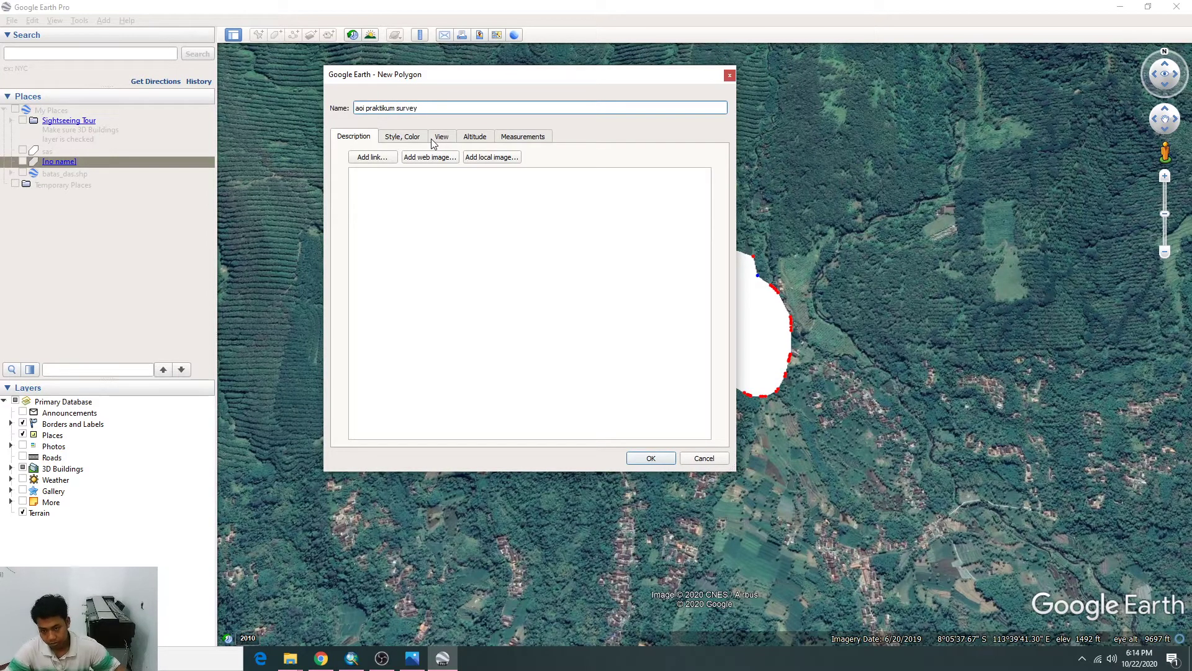
click(416, 138)
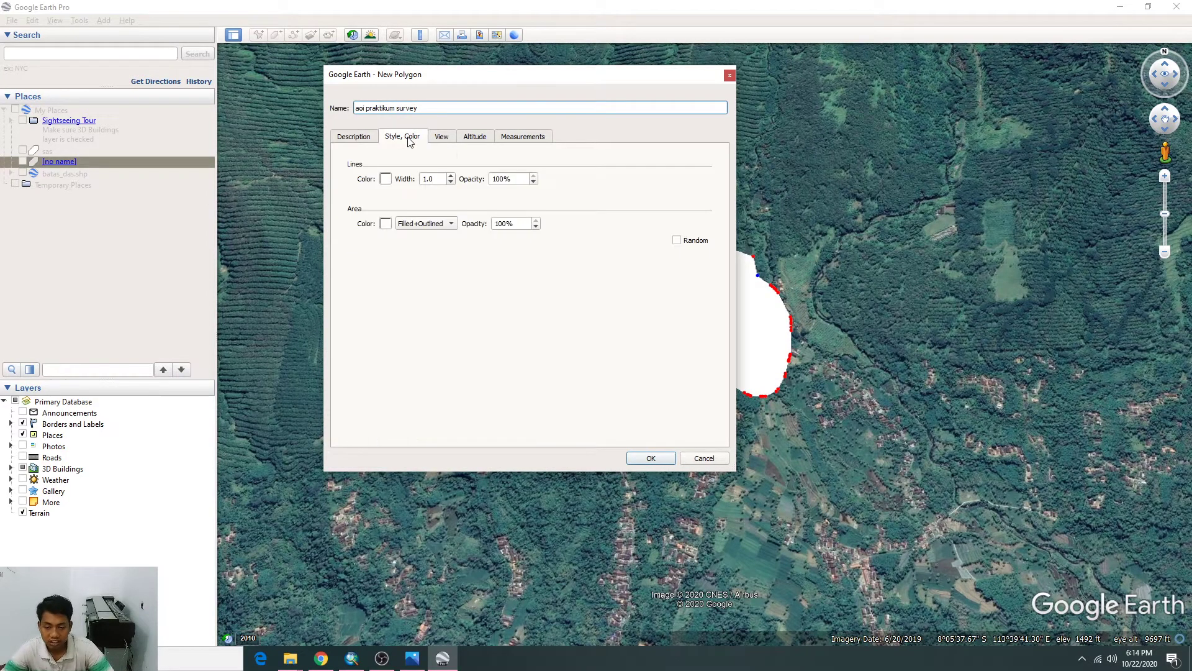
click(354, 138)
click(640, 410)
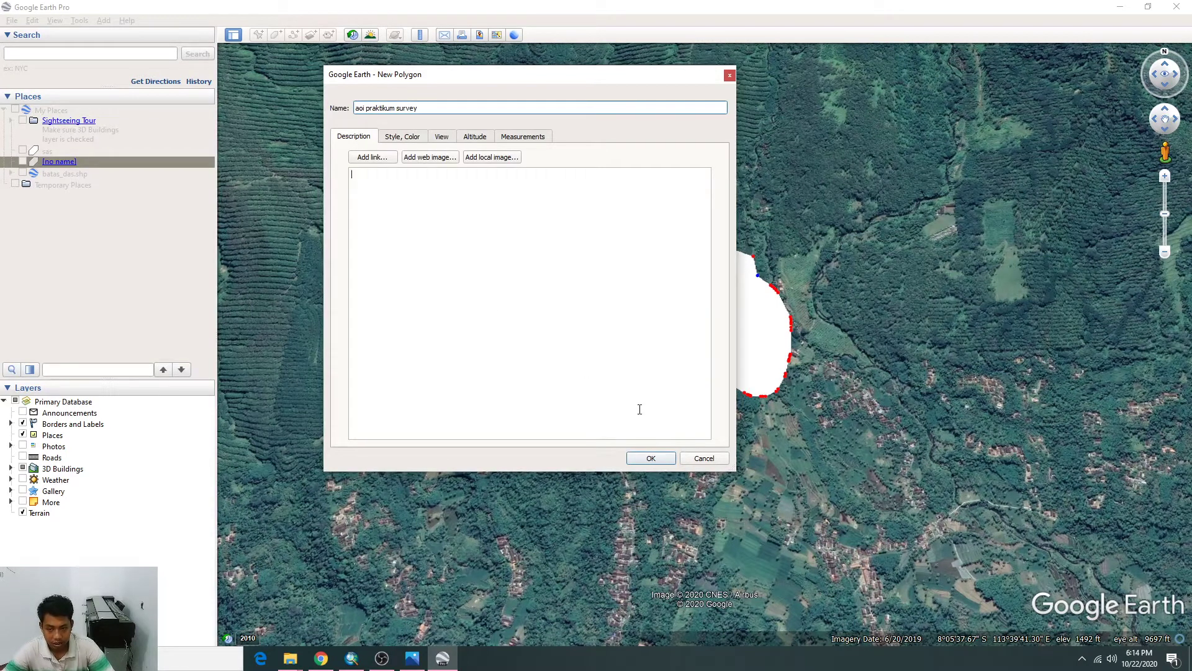
click(645, 460)
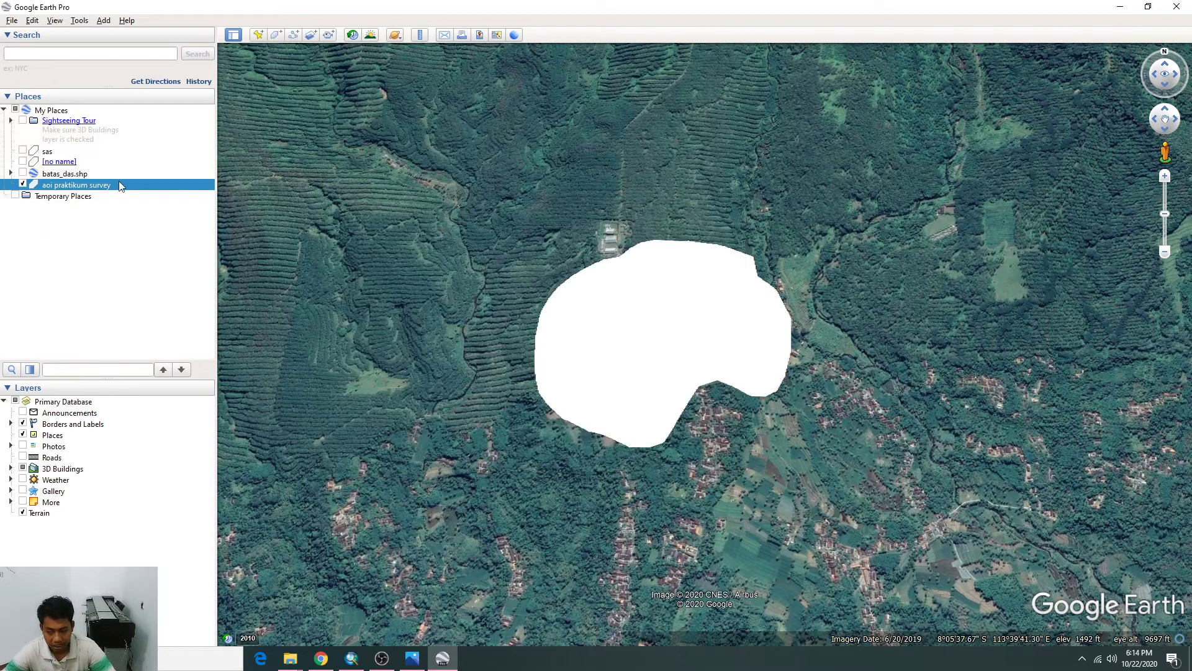
Save the aoi praktikum survey polygon as a Kmz file named "aoi praktikum survey" in the Jember folder within Pictures.
right_click(118, 186)
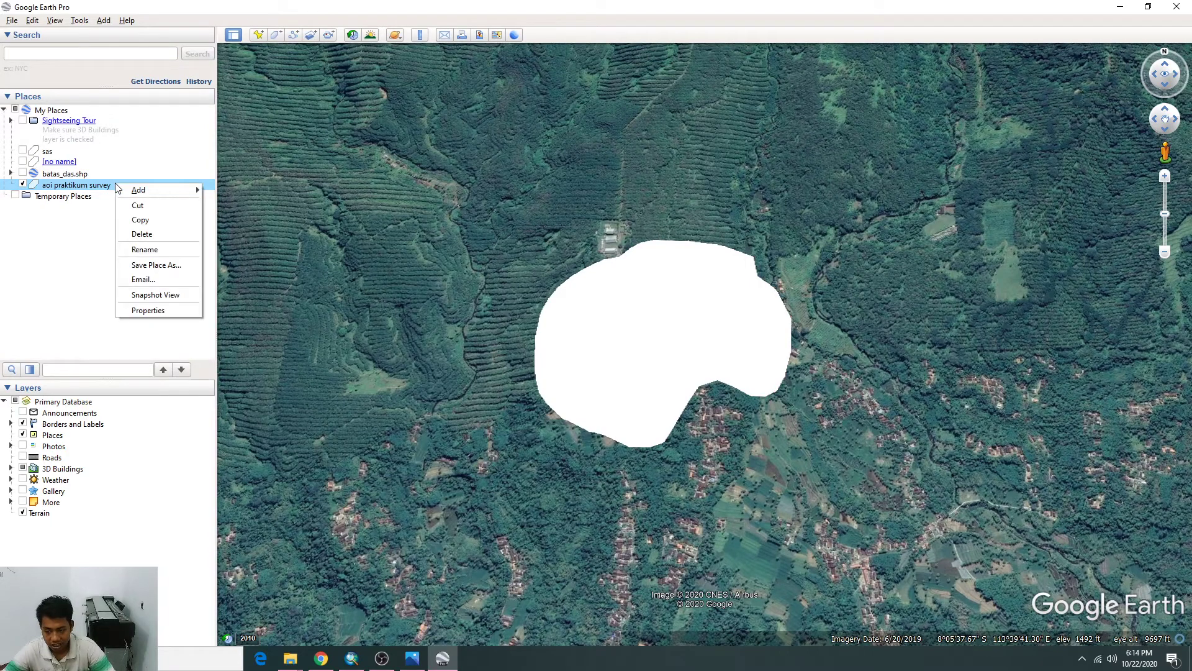
click(139, 266)
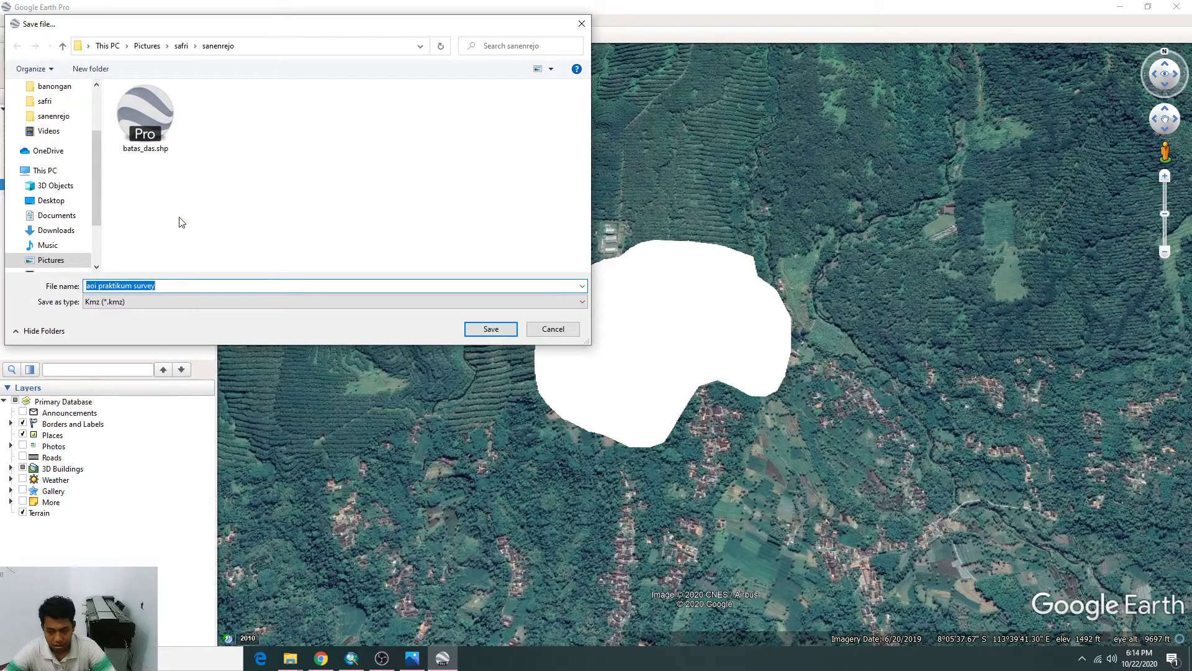
click(181, 46)
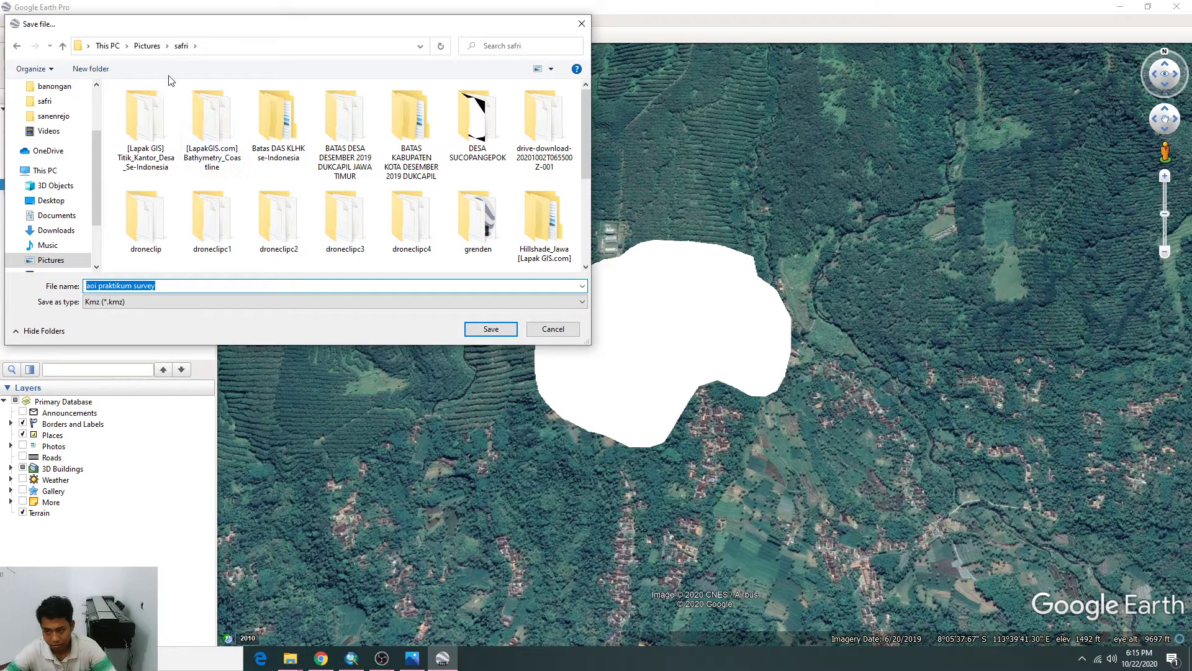
scroll(277, 162, down, 1)
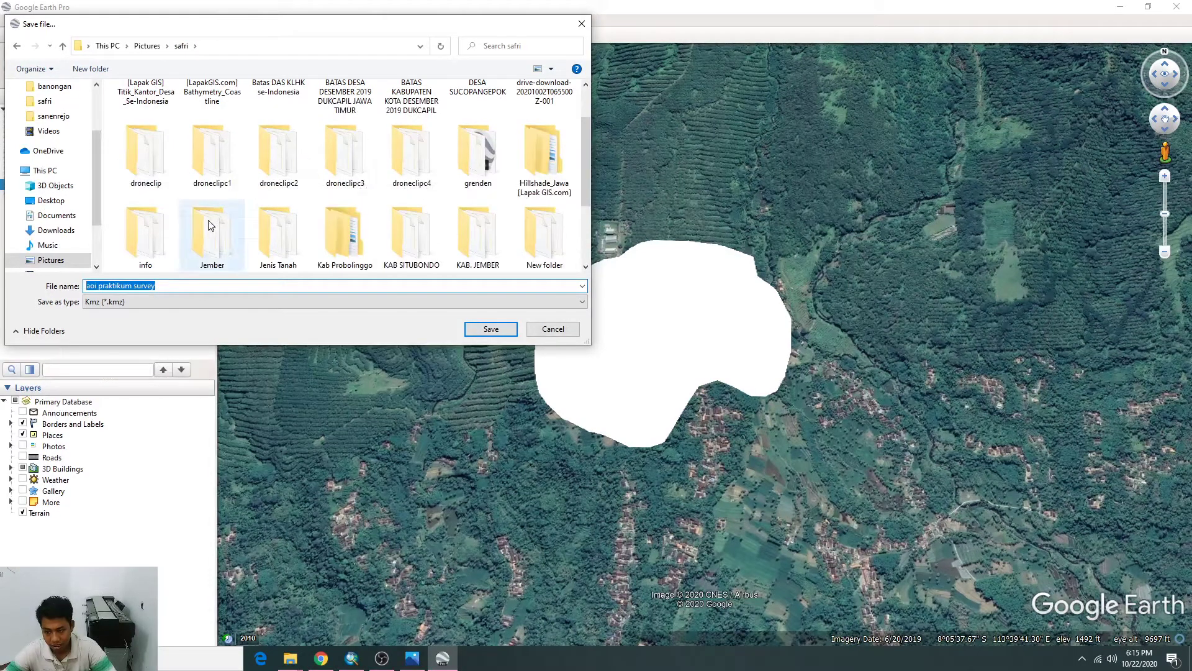
scroll(262, 205, down, 1)
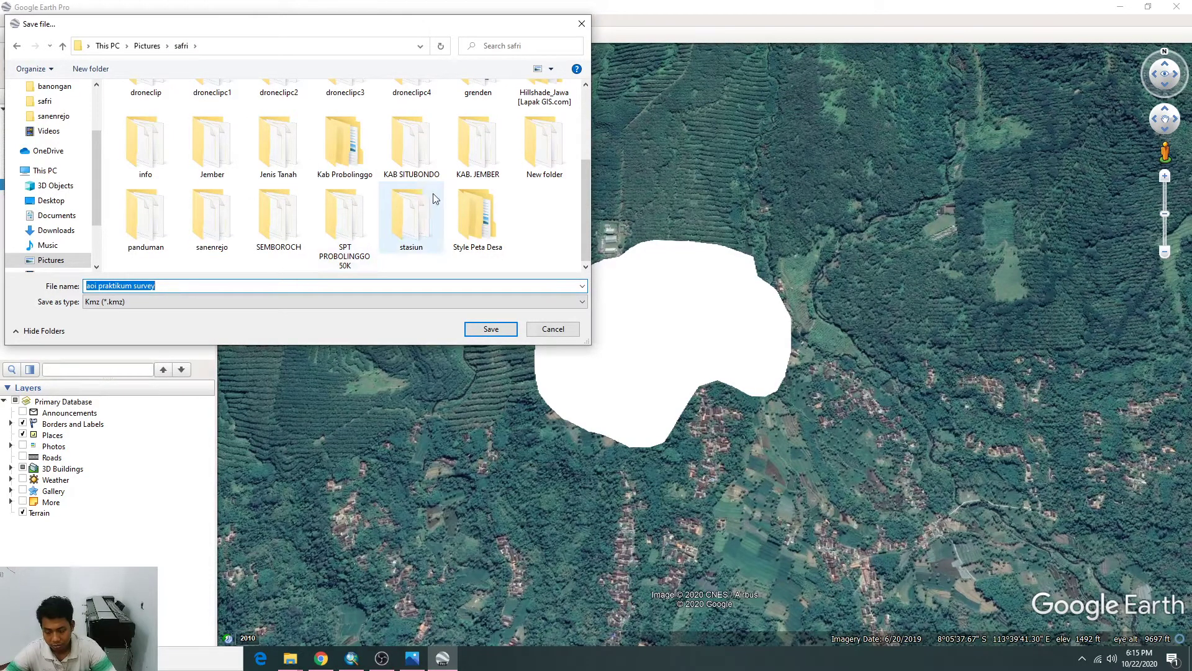
click(206, 169)
double_click(207, 169)
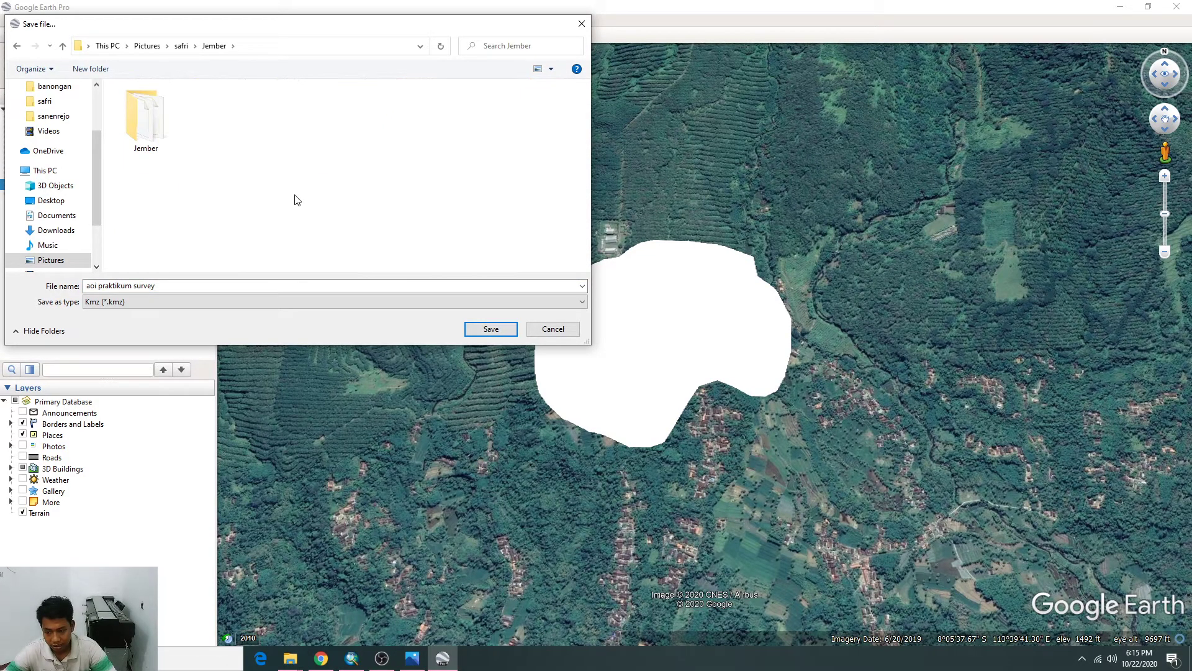
click(489, 331)
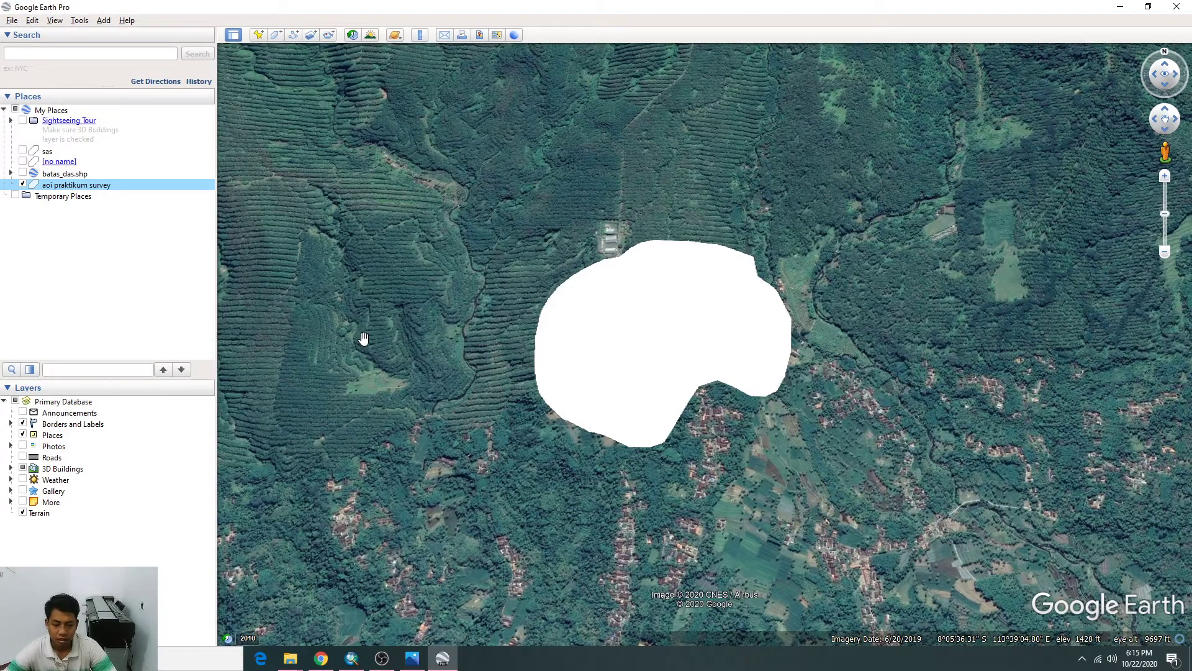
Close Google Earth Pro and launch SAS.Planet from the desktop.
click(1176, 8)
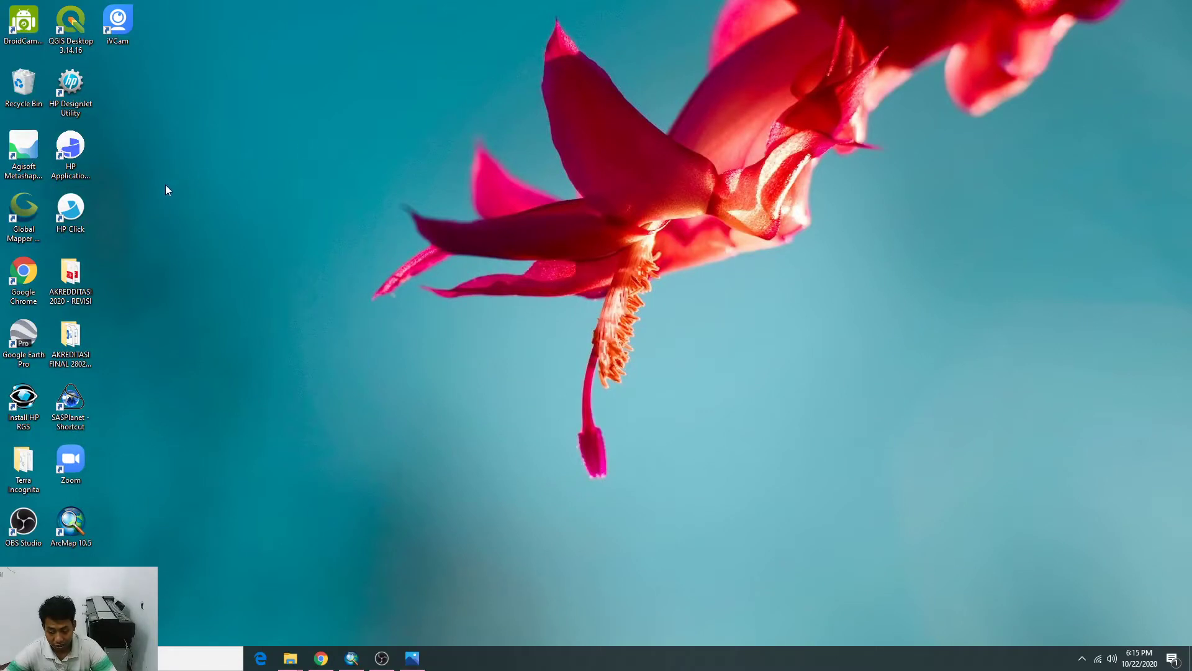
double_click(87, 411)
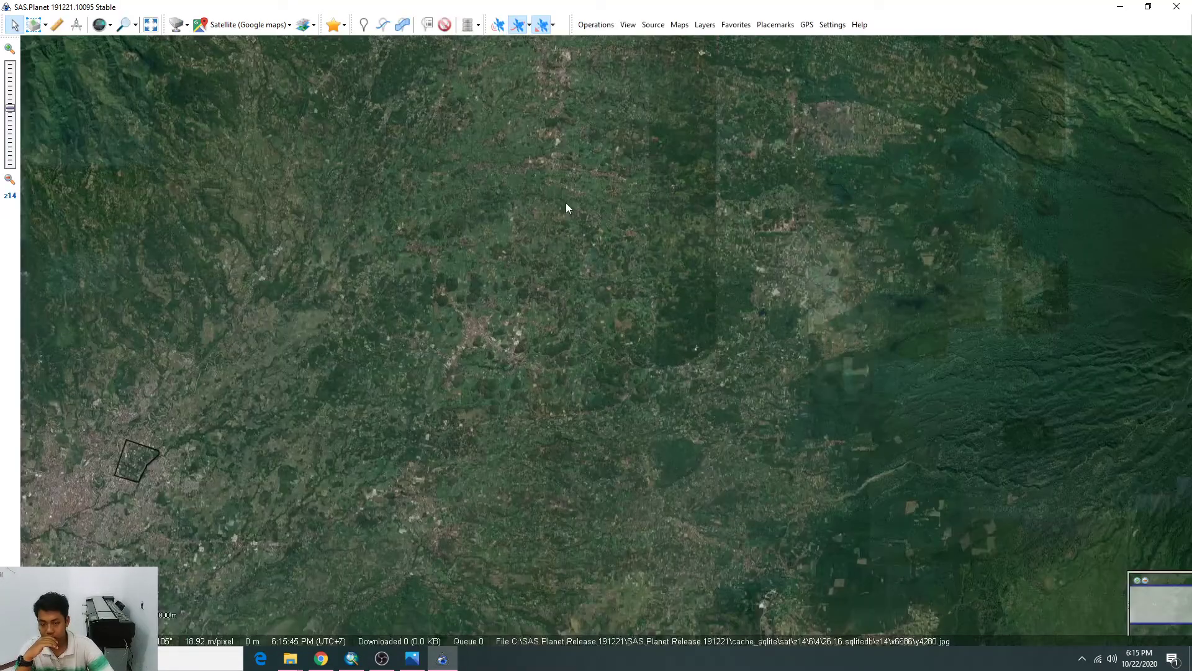
Import the "aoi praktikum survey" file from the Jember folder under Pictures and fit the imported polygon to the screen.
scroll(236, 221, down, 2)
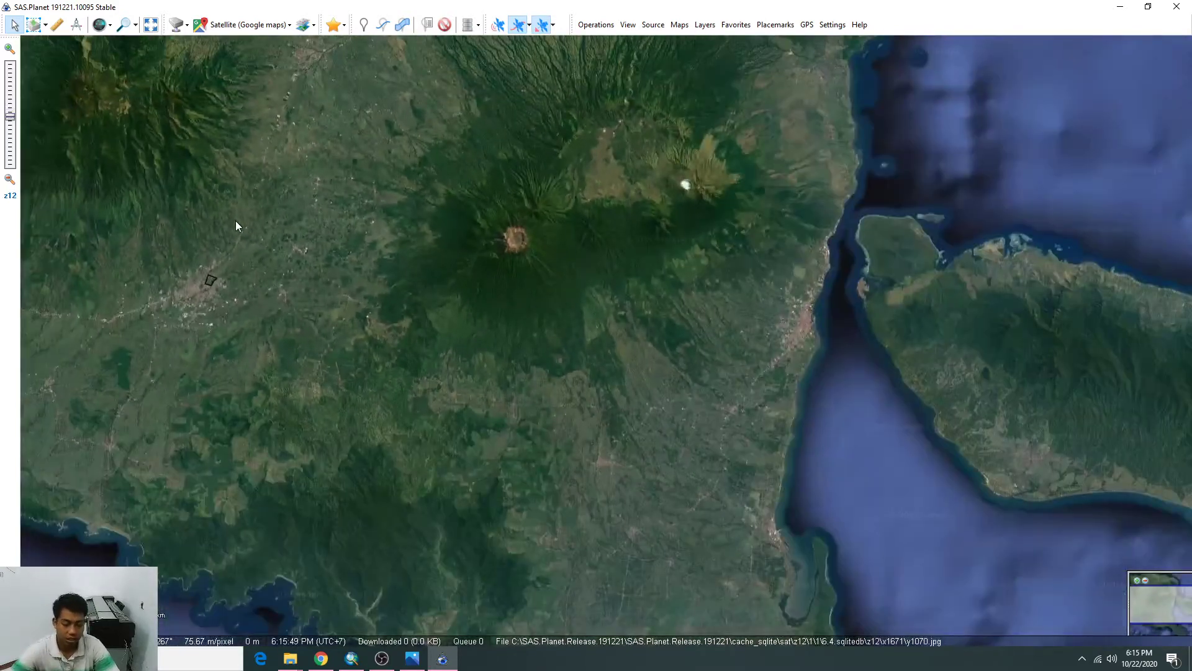
drag(206, 208, 420, 287)
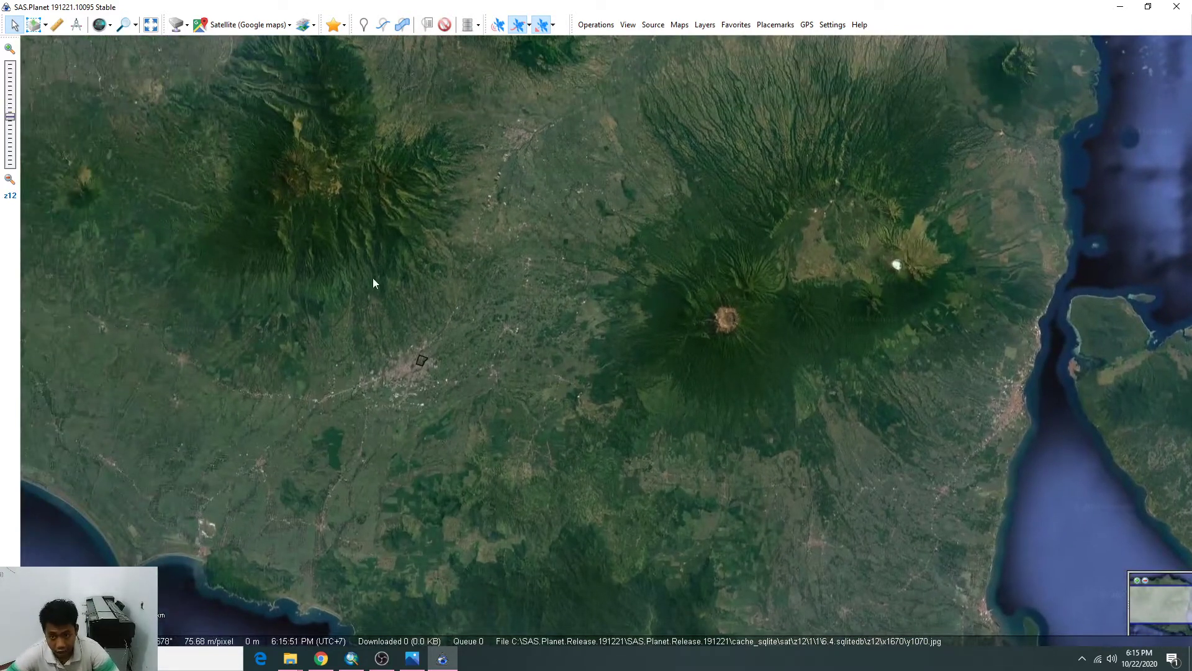
click(595, 30)
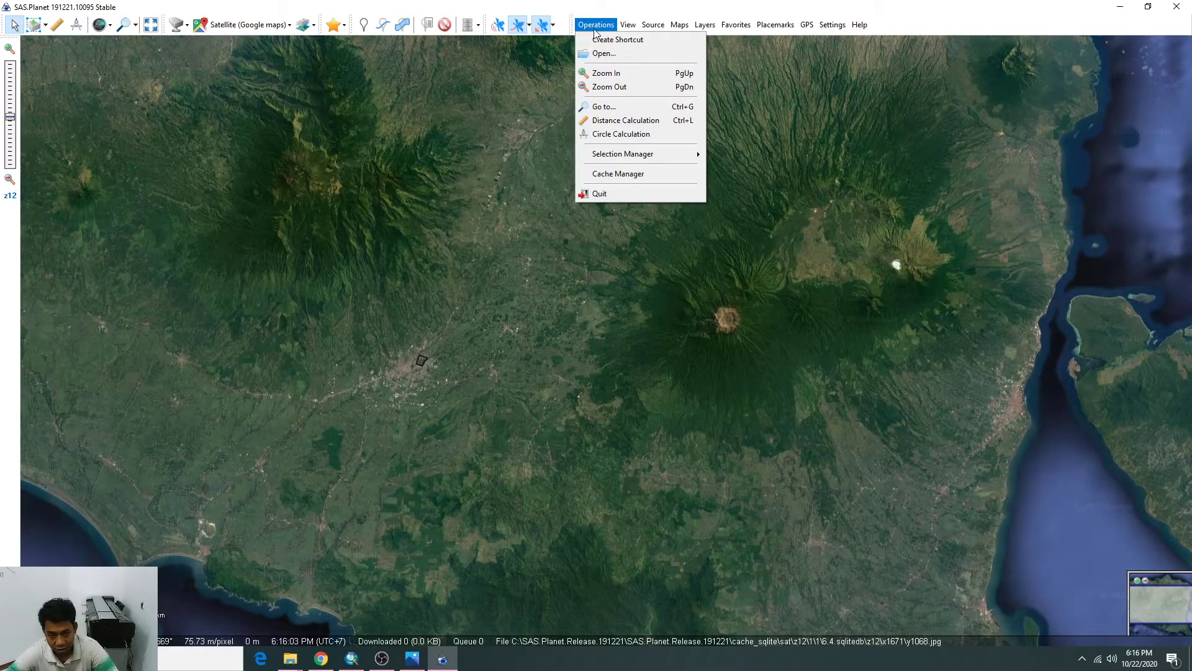
click(592, 53)
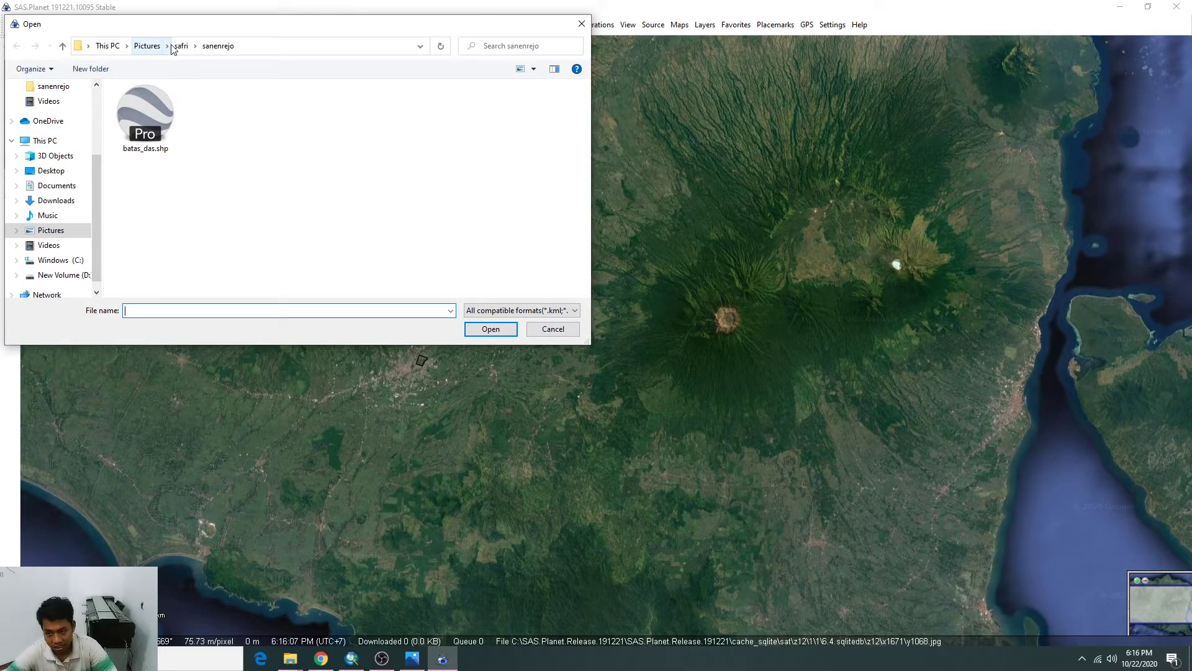
click(180, 46)
scroll(343, 194, down, 3)
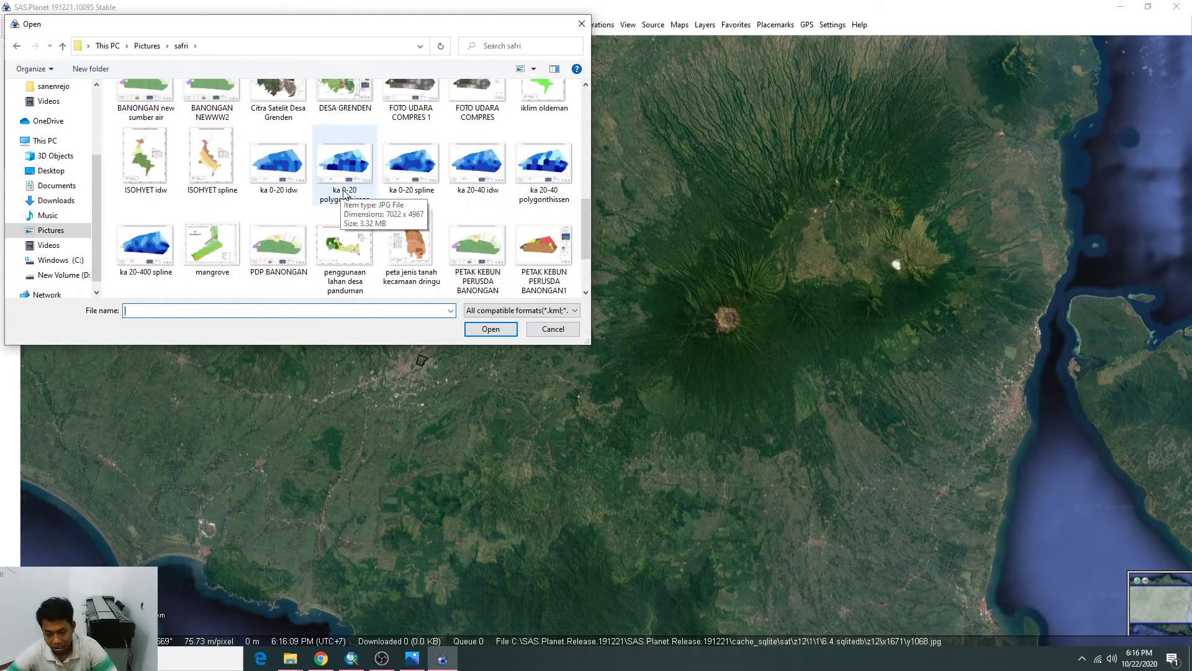
scroll(343, 194, up, 2)
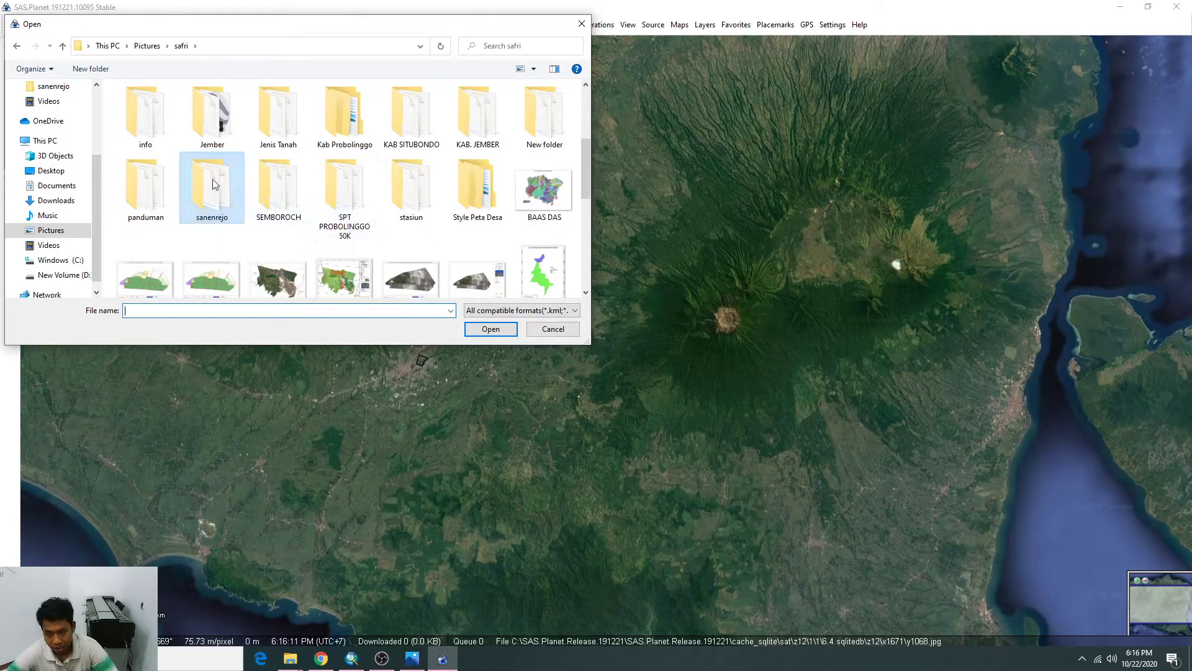
scroll(460, 174, up, 1)
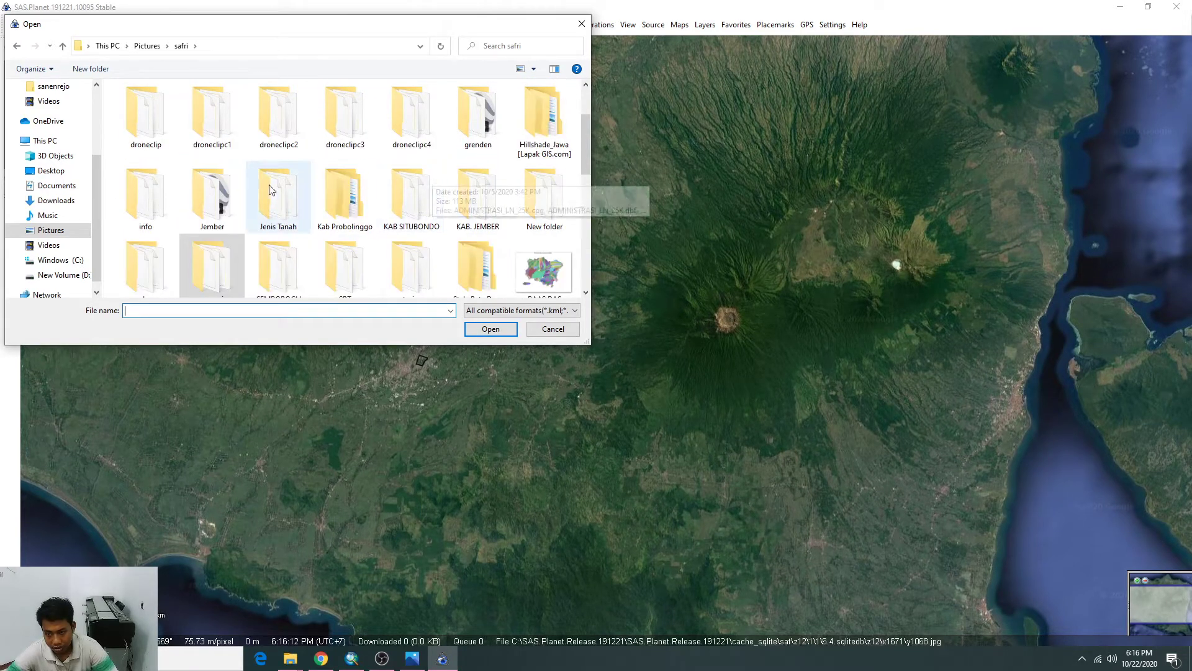
double_click(212, 194)
click(232, 140)
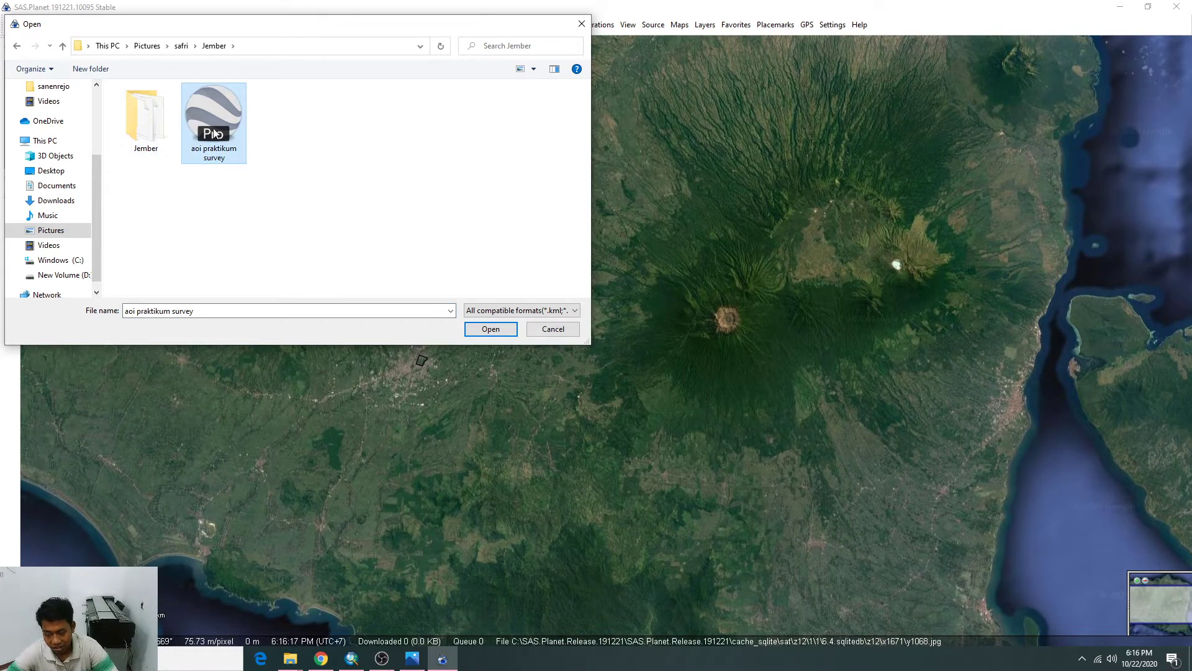
click(490, 330)
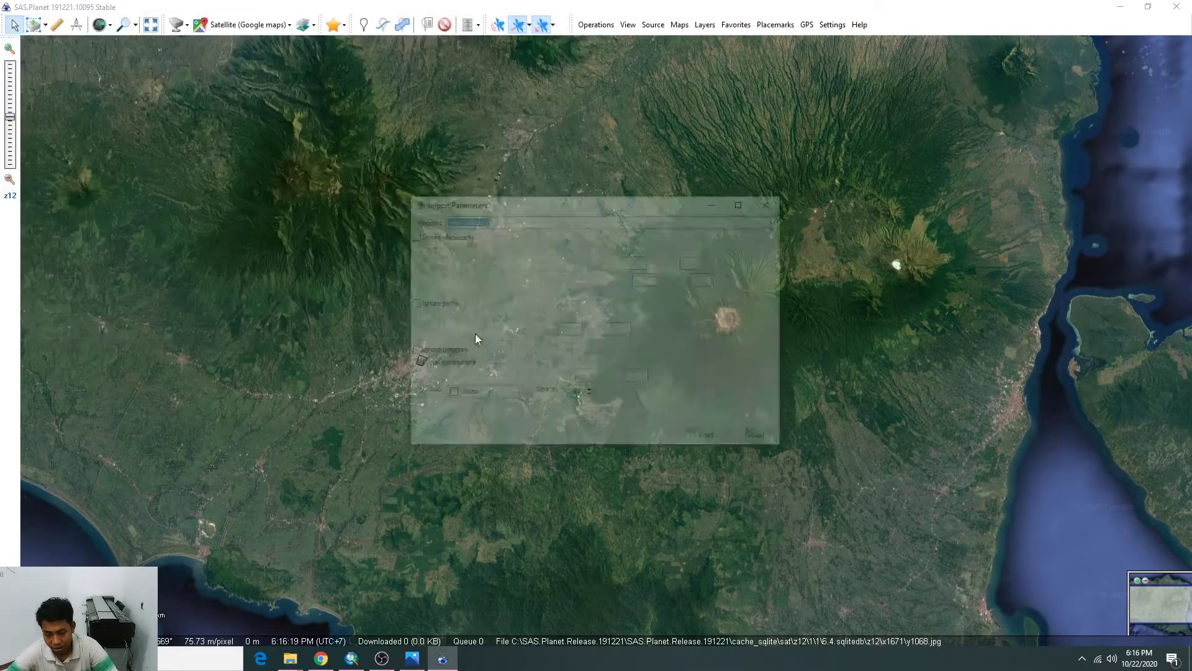
click(714, 442)
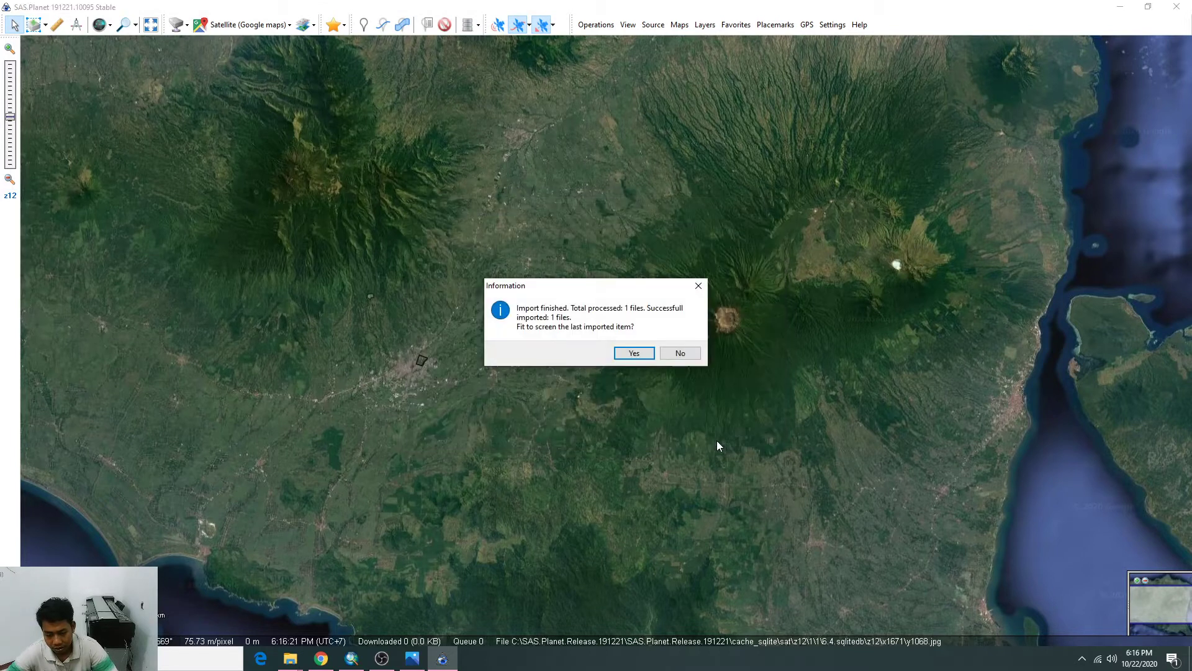
click(634, 353)
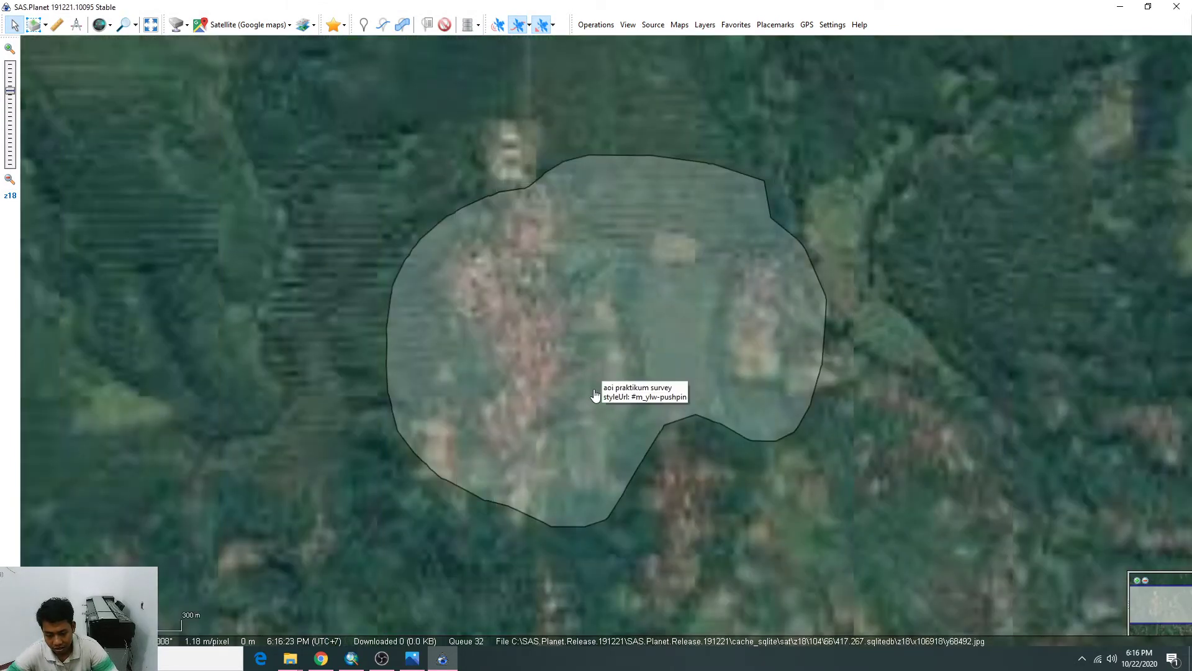
Trace a polygonal selection slightly outside the imported survey polygon's outline, complete it, and dismiss the Selection Manager without starting a download.
scroll(599, 389, down, 3)
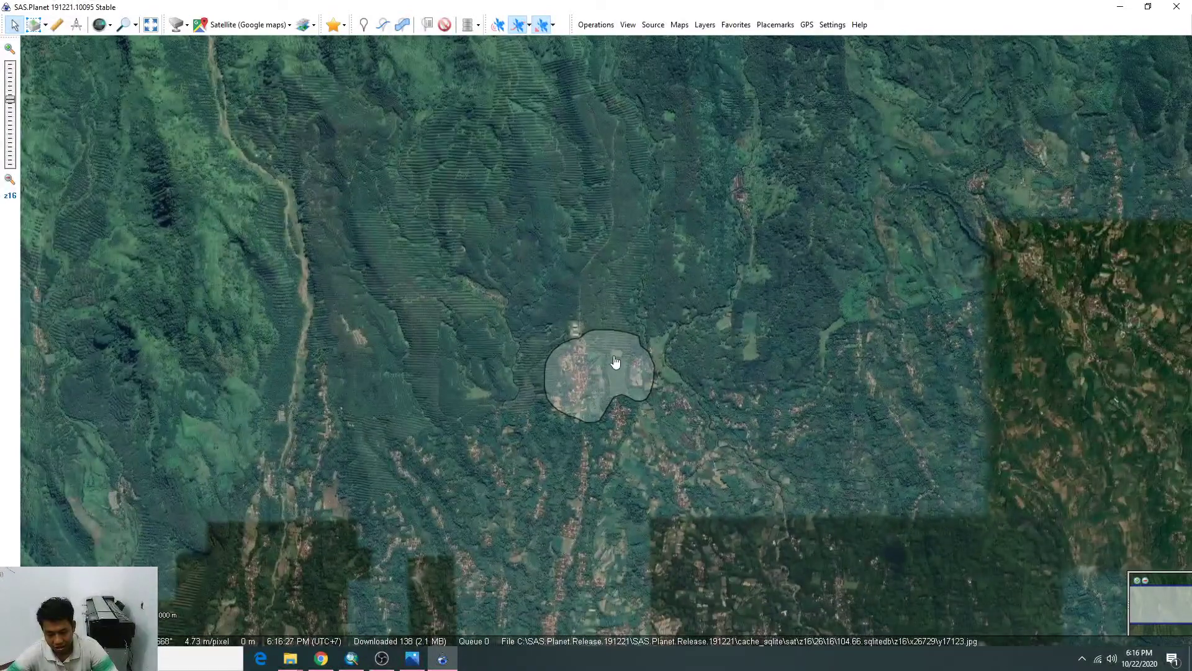
scroll(608, 358, up, 1)
scroll(608, 358, up, 1)
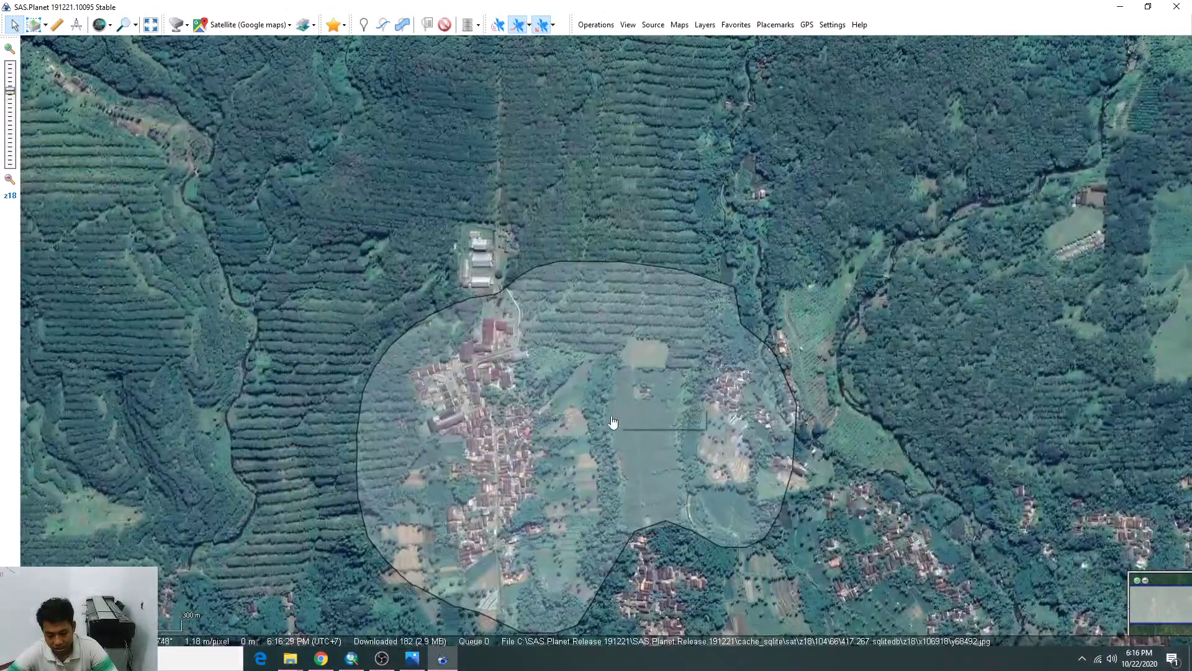
drag(608, 433, 606, 375)
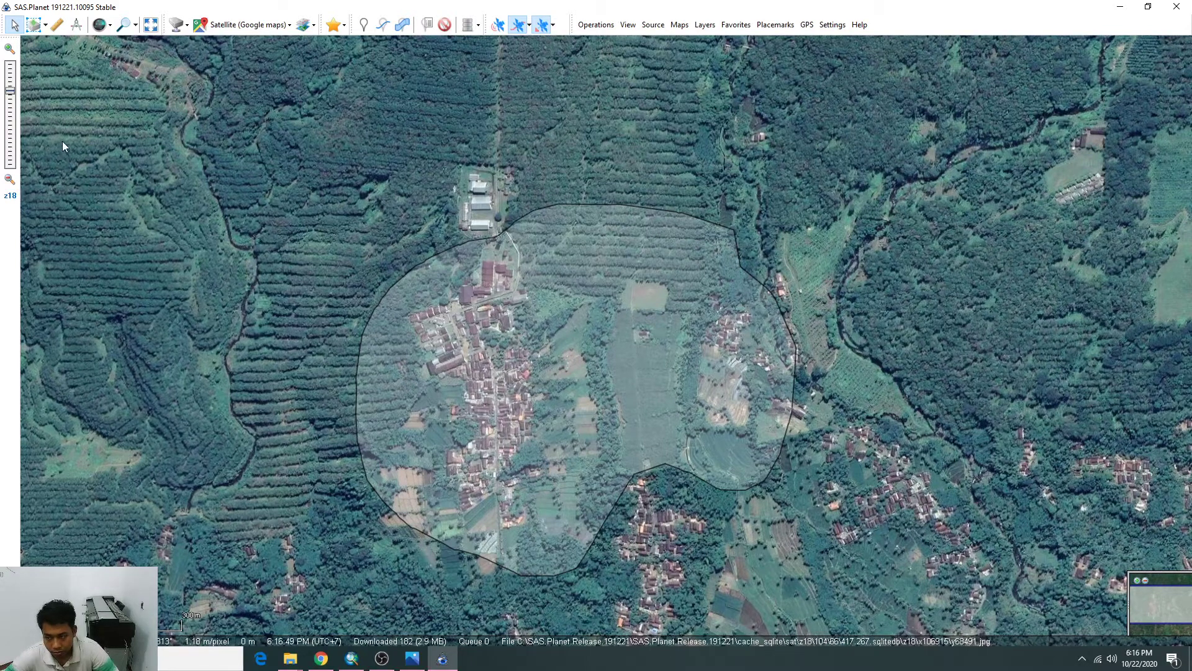
click(46, 26)
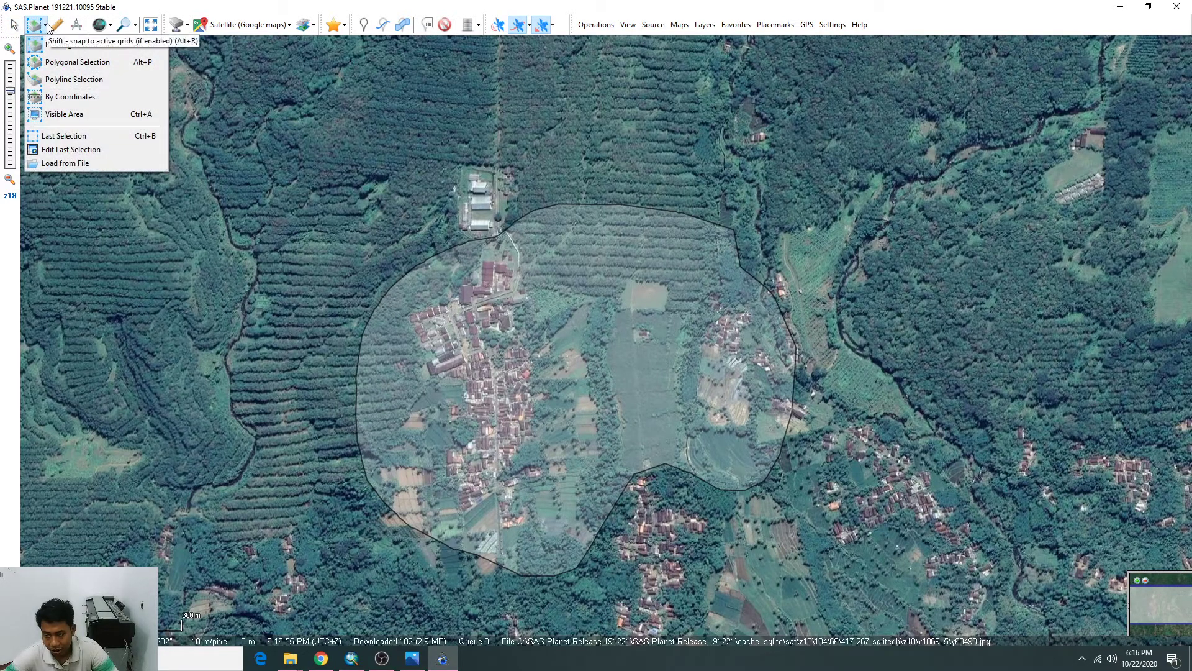
click(50, 63)
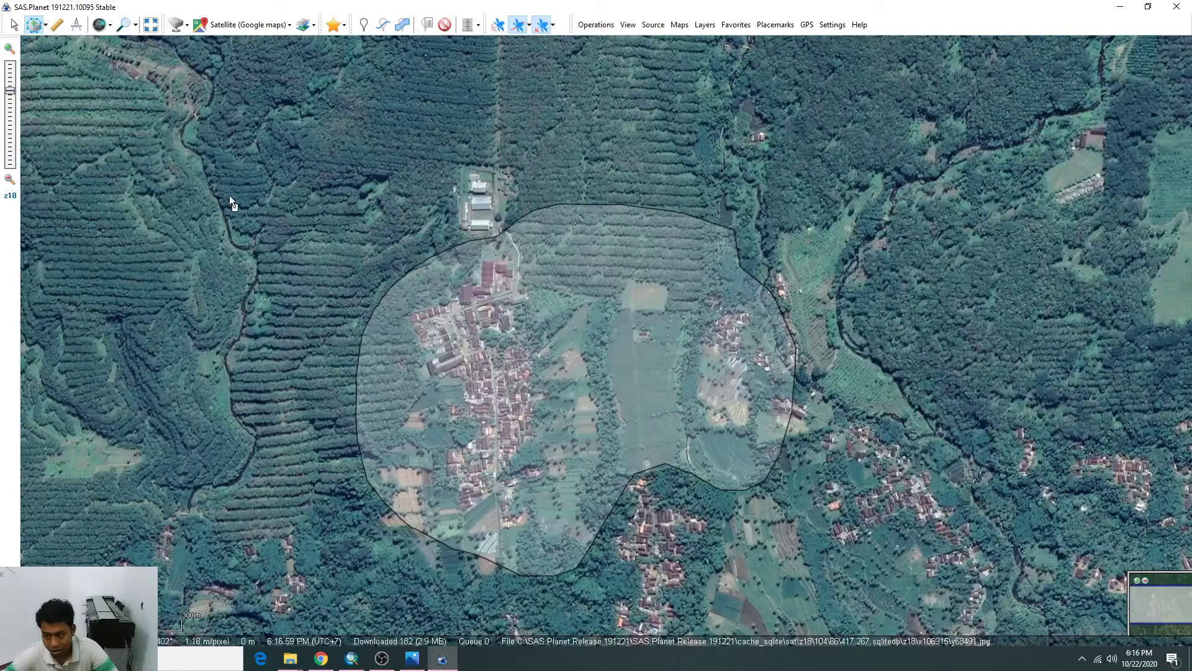
click(337, 331)
click(352, 305)
click(370, 288)
click(386, 269)
click(396, 259)
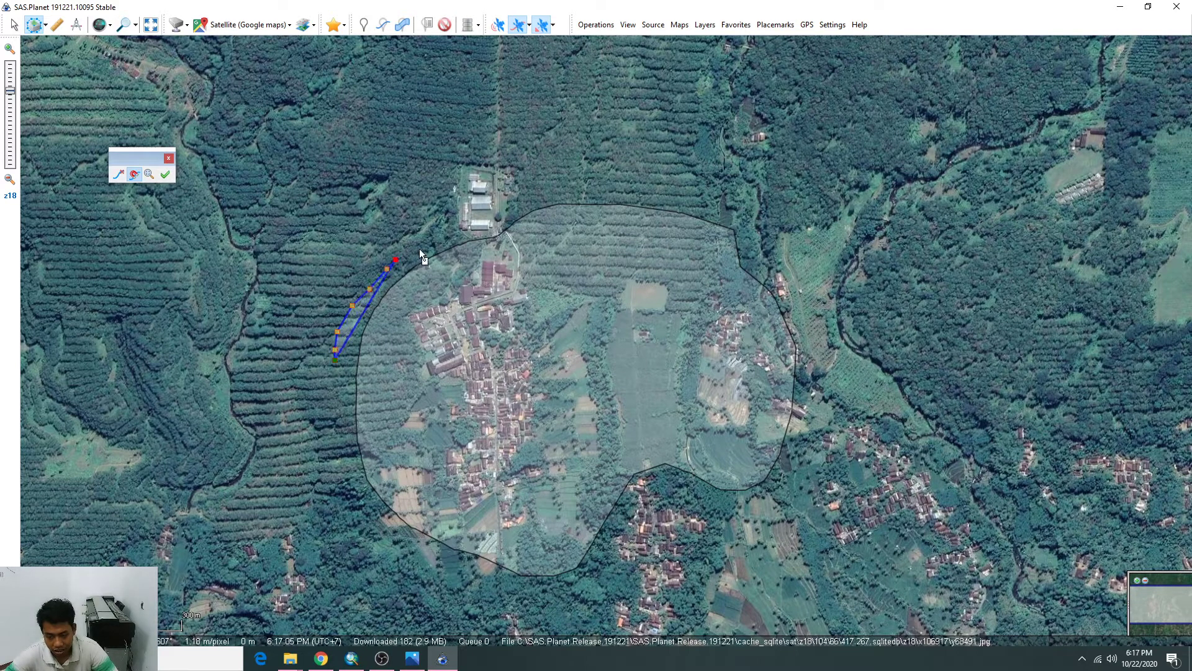
click(426, 247)
click(437, 242)
click(459, 236)
click(481, 232)
click(497, 226)
click(508, 217)
click(516, 207)
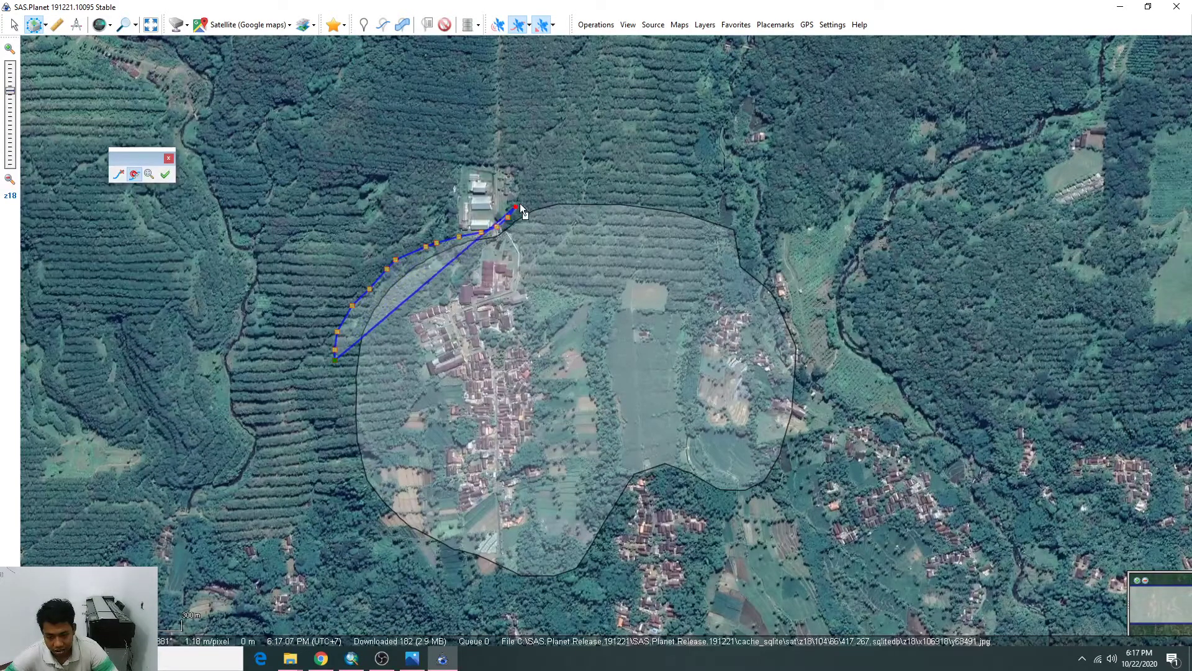
click(524, 200)
click(532, 199)
click(539, 198)
click(558, 193)
click(571, 194)
click(590, 195)
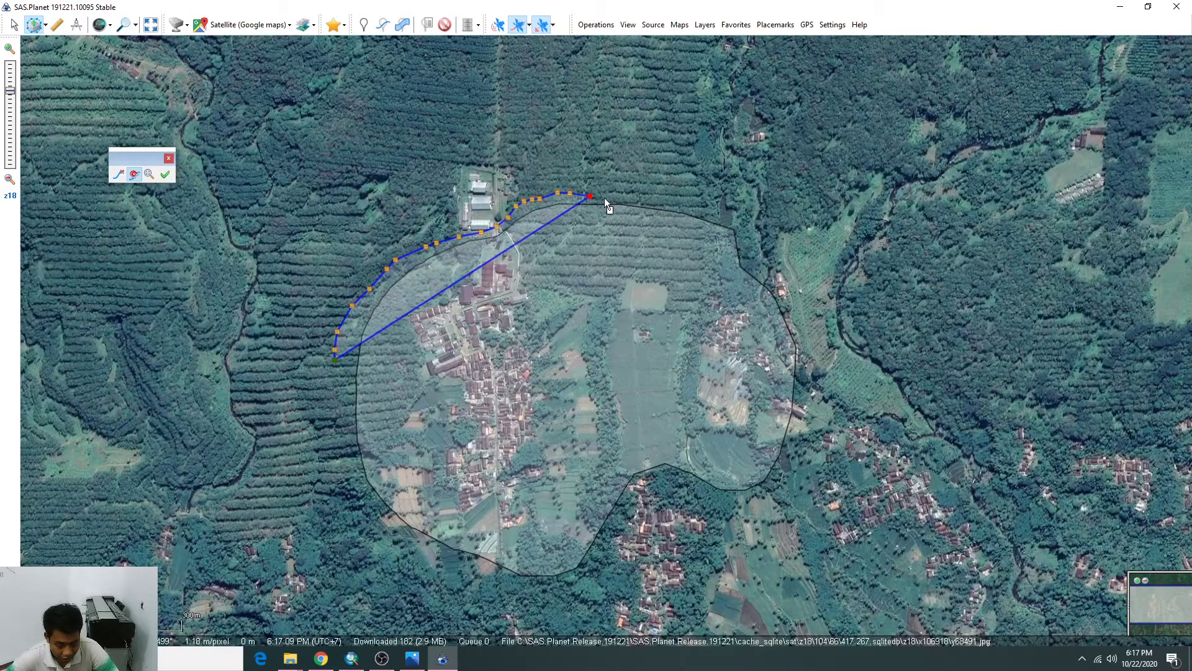
click(611, 199)
click(641, 200)
click(659, 202)
click(680, 204)
click(708, 209)
click(724, 213)
click(735, 216)
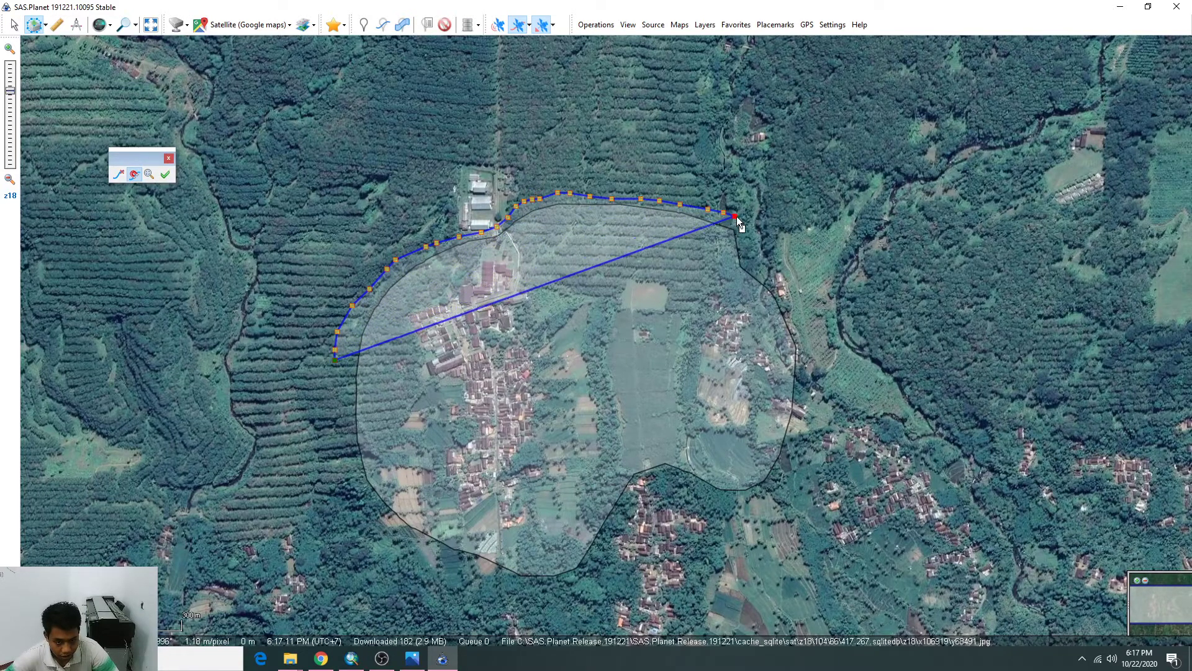
click(742, 222)
click(755, 241)
click(759, 252)
click(767, 264)
click(783, 282)
click(788, 290)
click(789, 299)
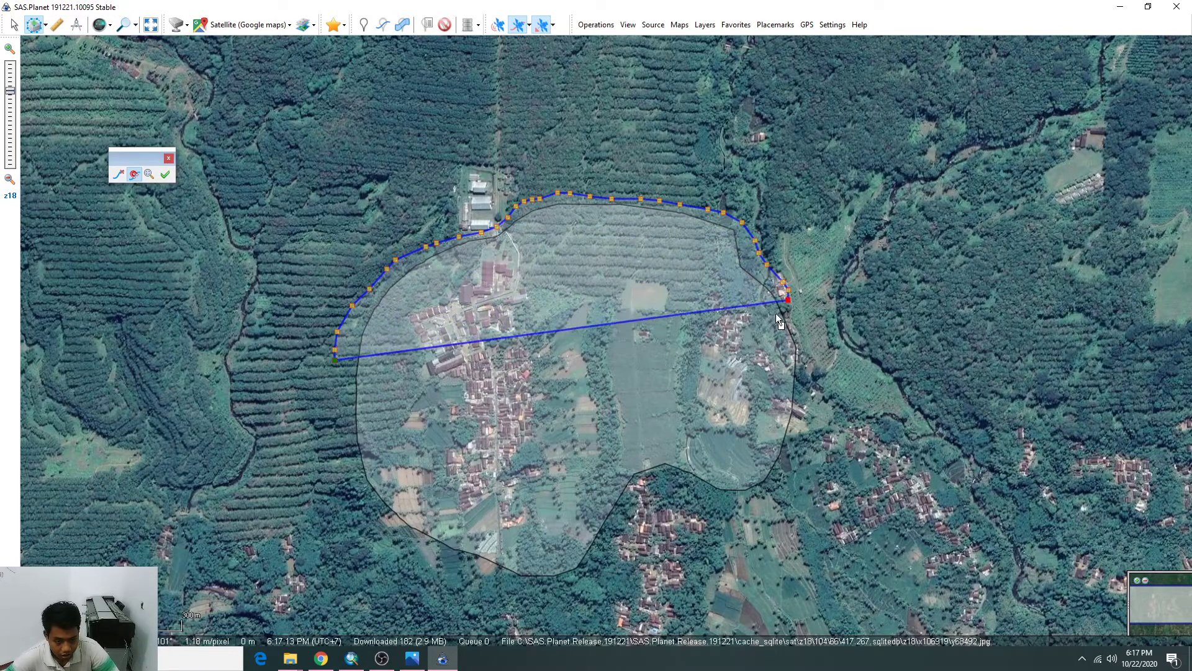
click(793, 311)
click(807, 341)
click(811, 362)
click(810, 379)
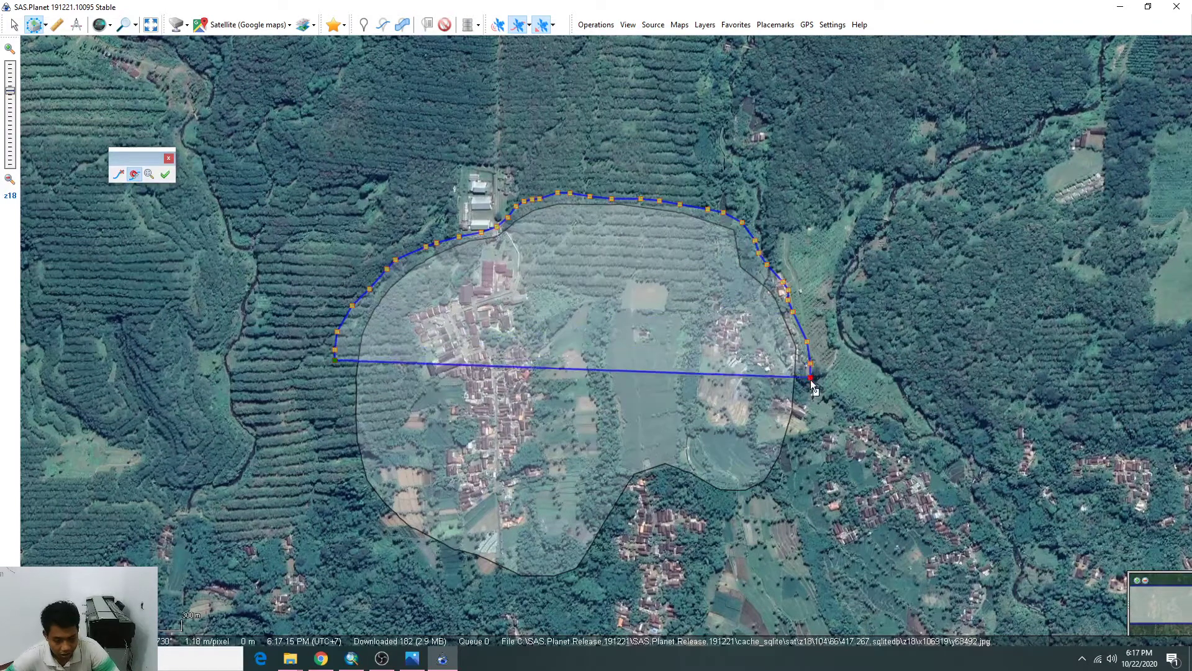
click(811, 409)
click(807, 431)
click(803, 448)
click(790, 475)
click(779, 488)
click(763, 495)
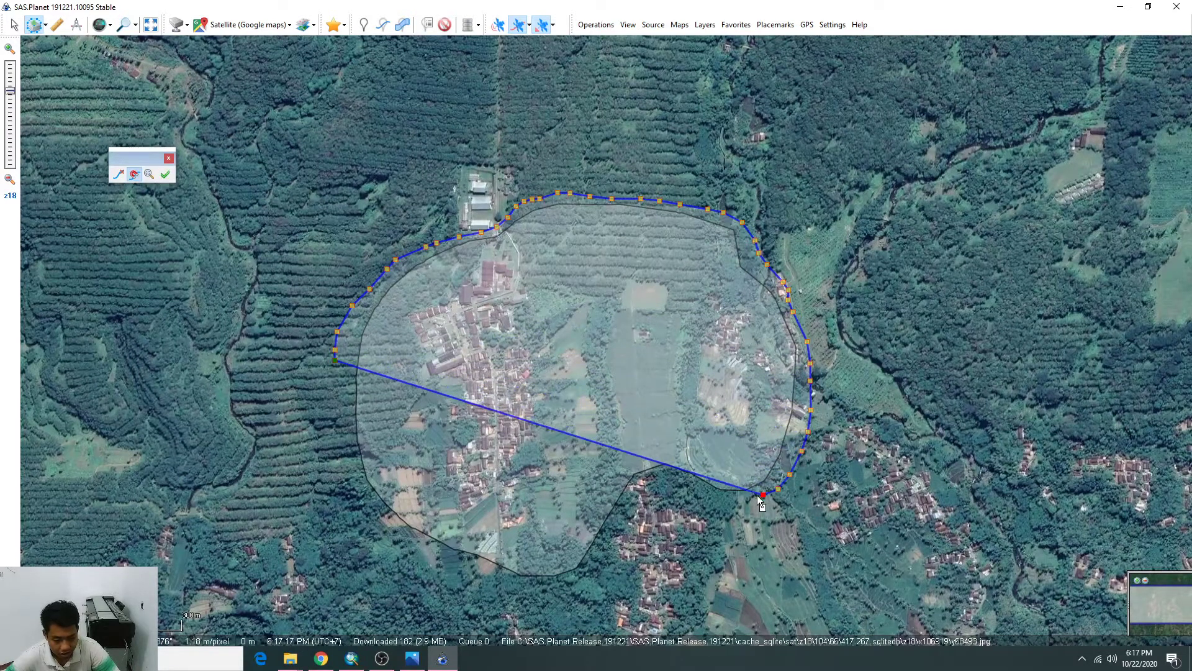
click(746, 496)
click(736, 497)
click(719, 498)
click(689, 492)
click(671, 485)
click(647, 492)
click(624, 501)
click(618, 514)
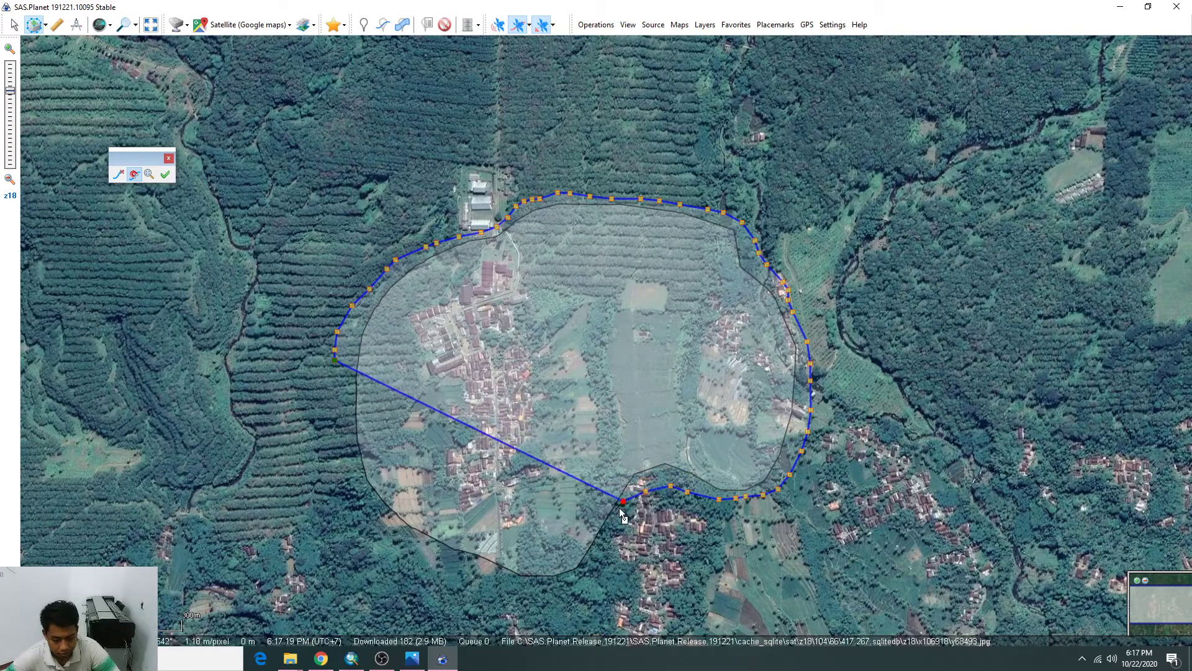
click(617, 527)
click(608, 549)
click(603, 560)
click(582, 570)
click(558, 577)
click(542, 581)
click(520, 584)
click(497, 582)
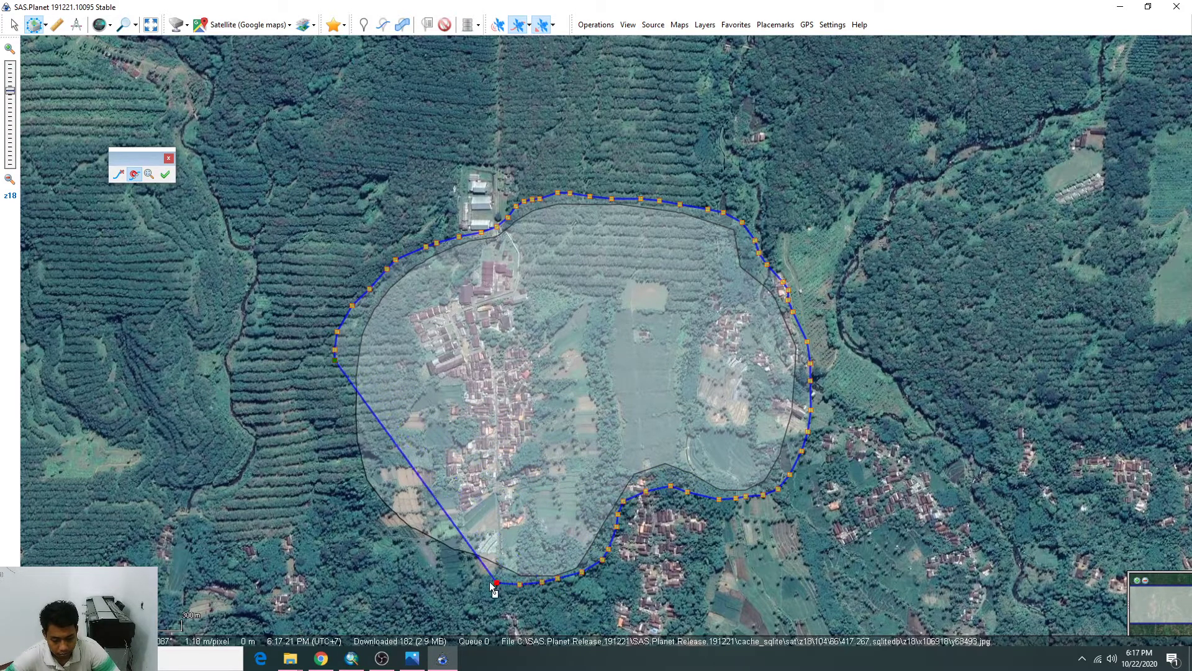
click(450, 565)
click(419, 548)
click(377, 518)
click(347, 487)
click(344, 471)
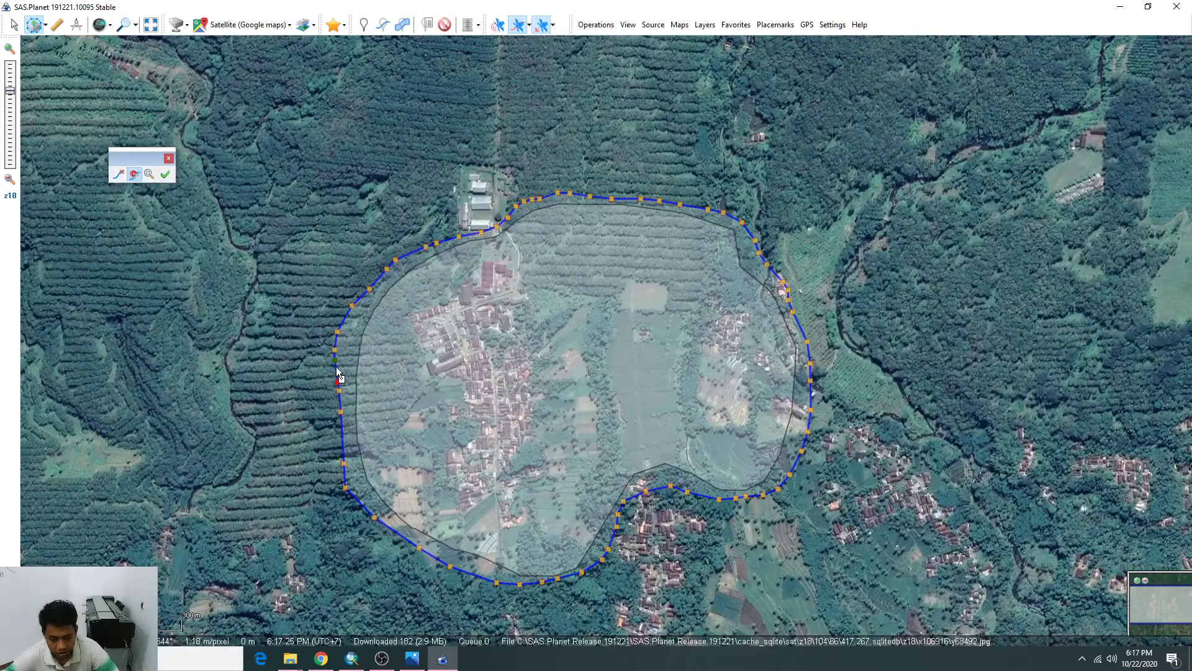
click(163, 177)
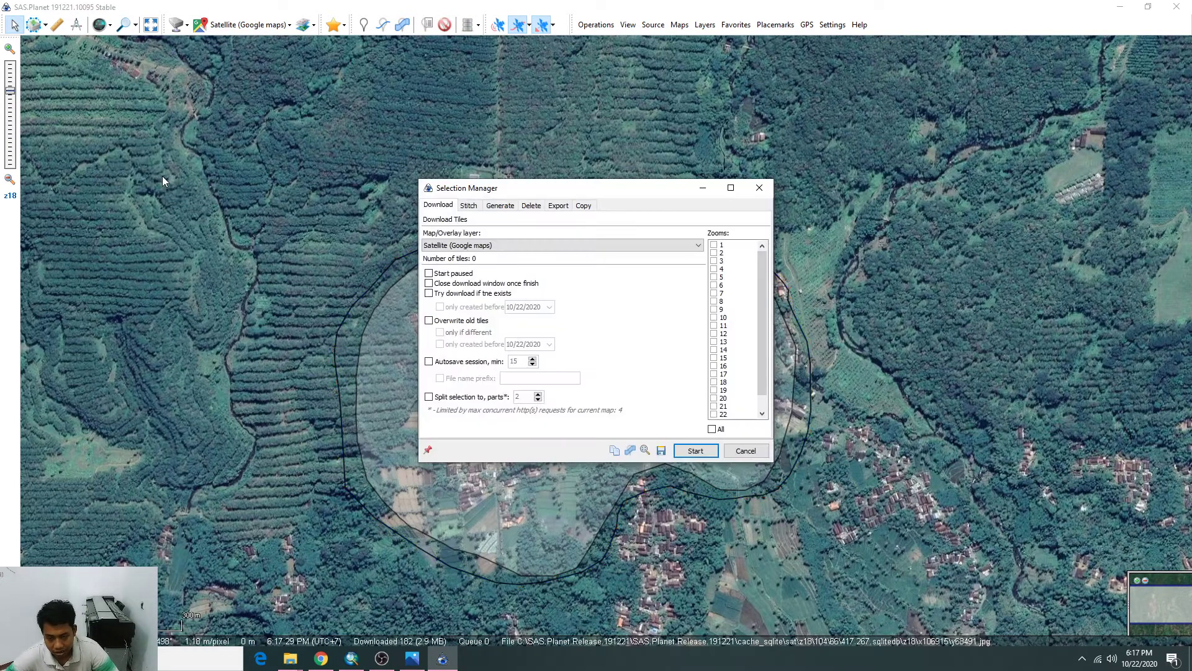
click(742, 451)
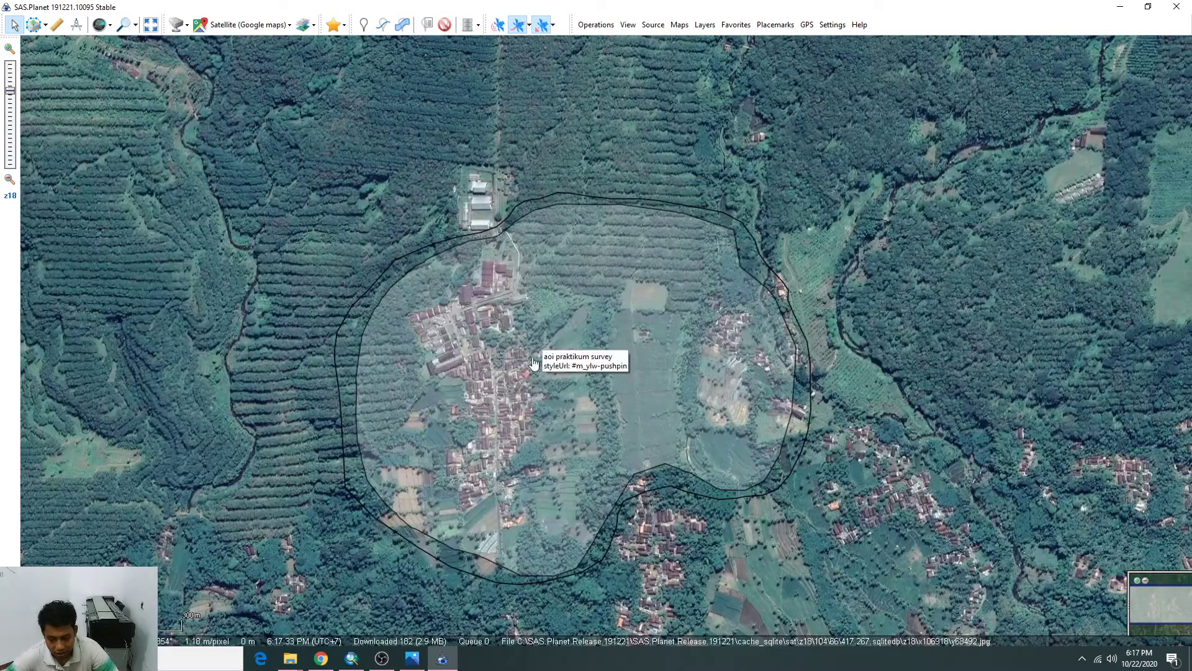
Delete the imported "aoi praktikum survey" placemark, keeping only the traced selection outline.
right_click(599, 375)
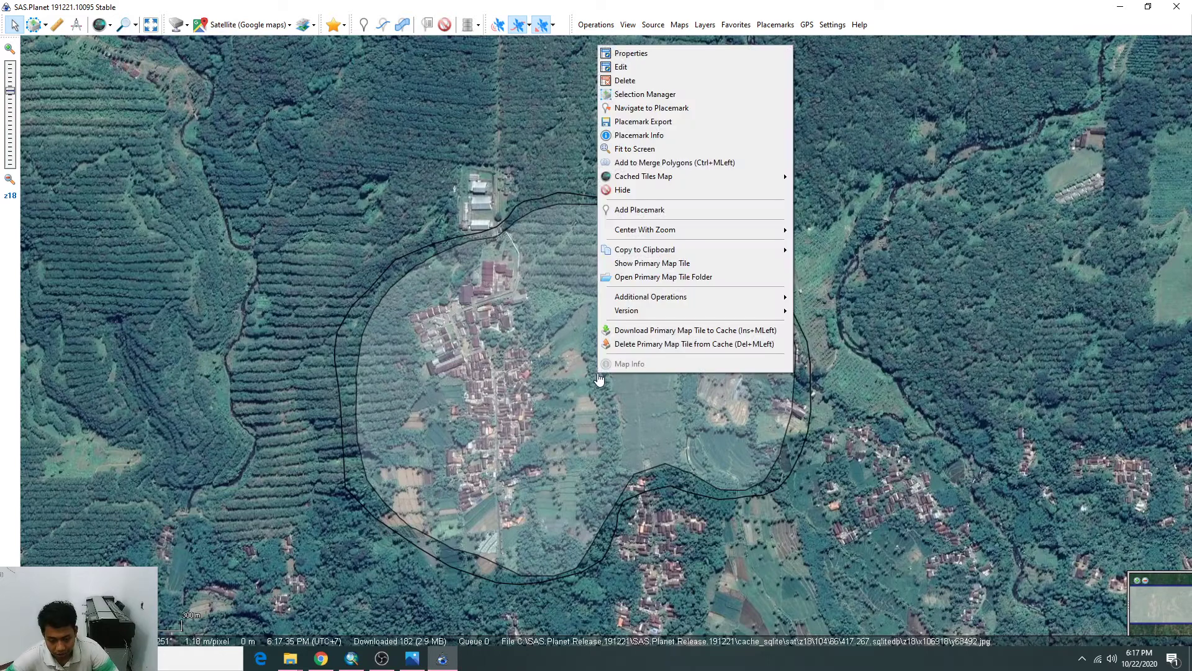
click(639, 80)
click(621, 371)
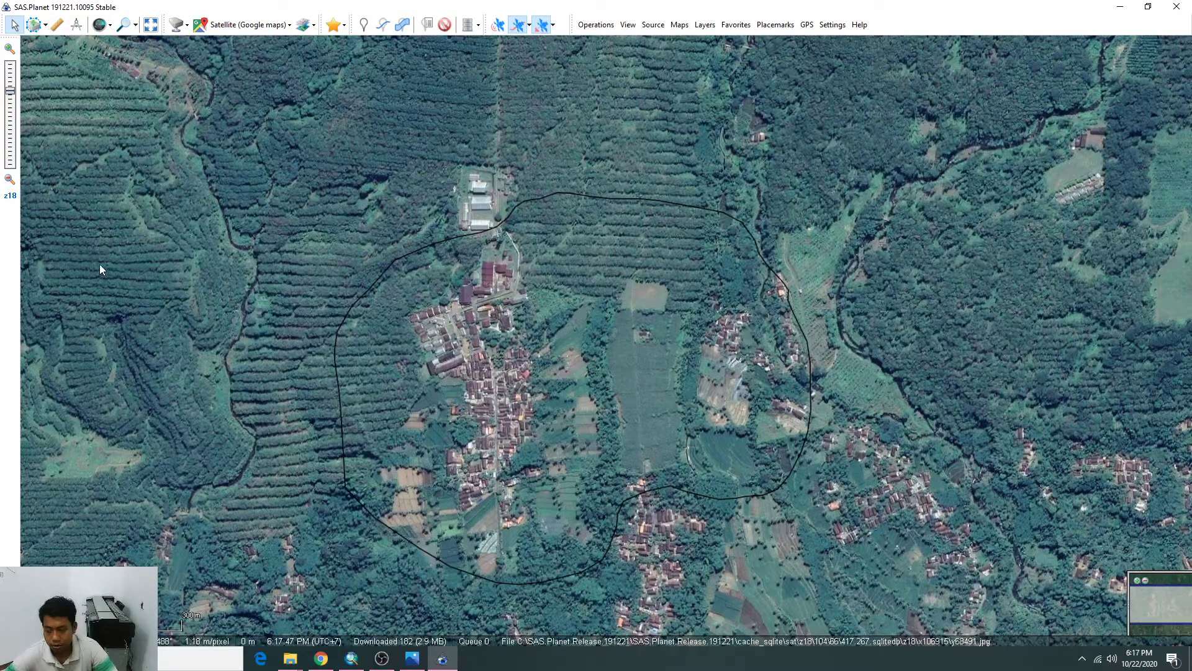
Switch the base map to the ESRI ArcGIS.Imagery layer.
click(267, 25)
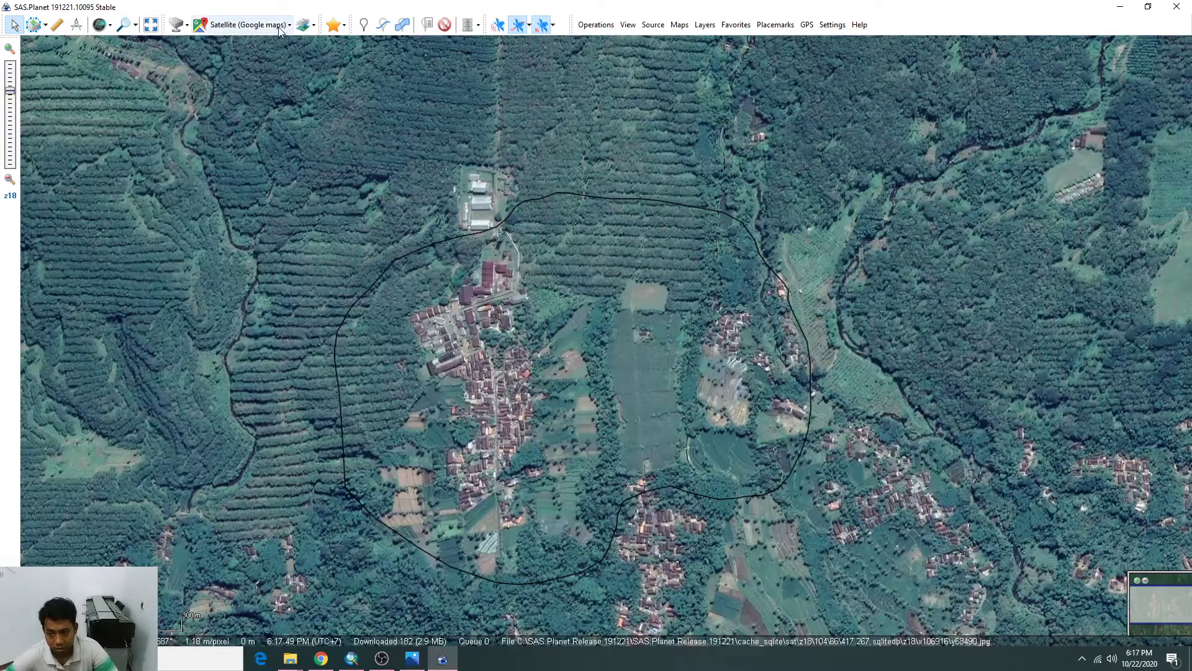
mouse_move(285, 43)
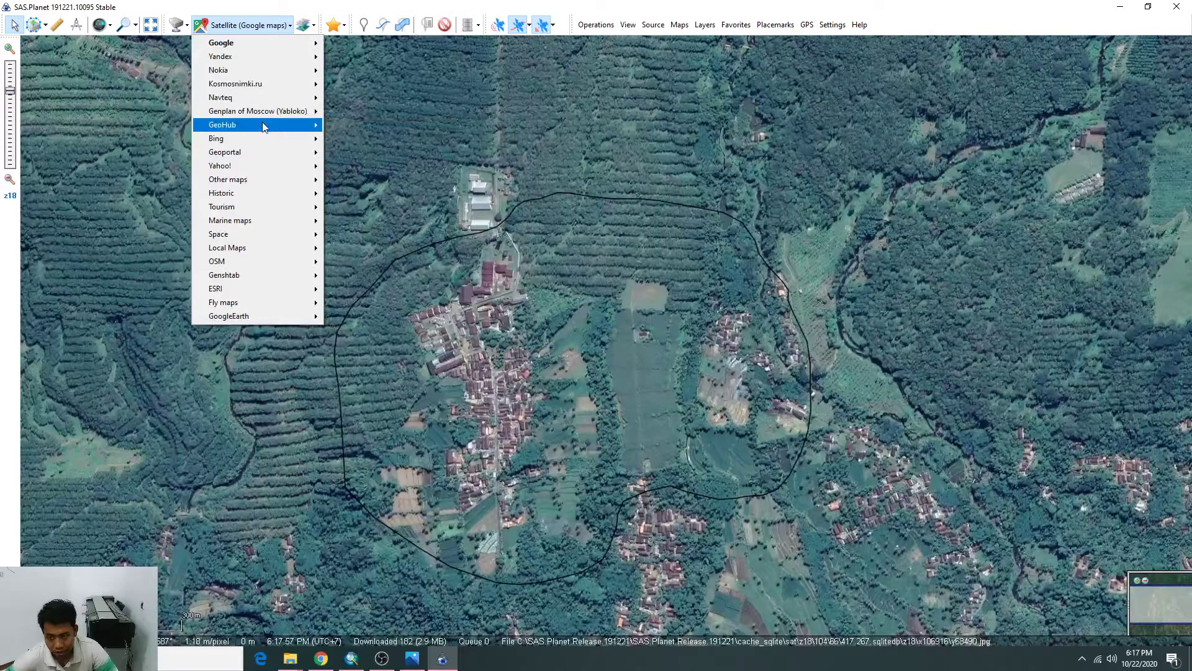
mouse_move(261, 144)
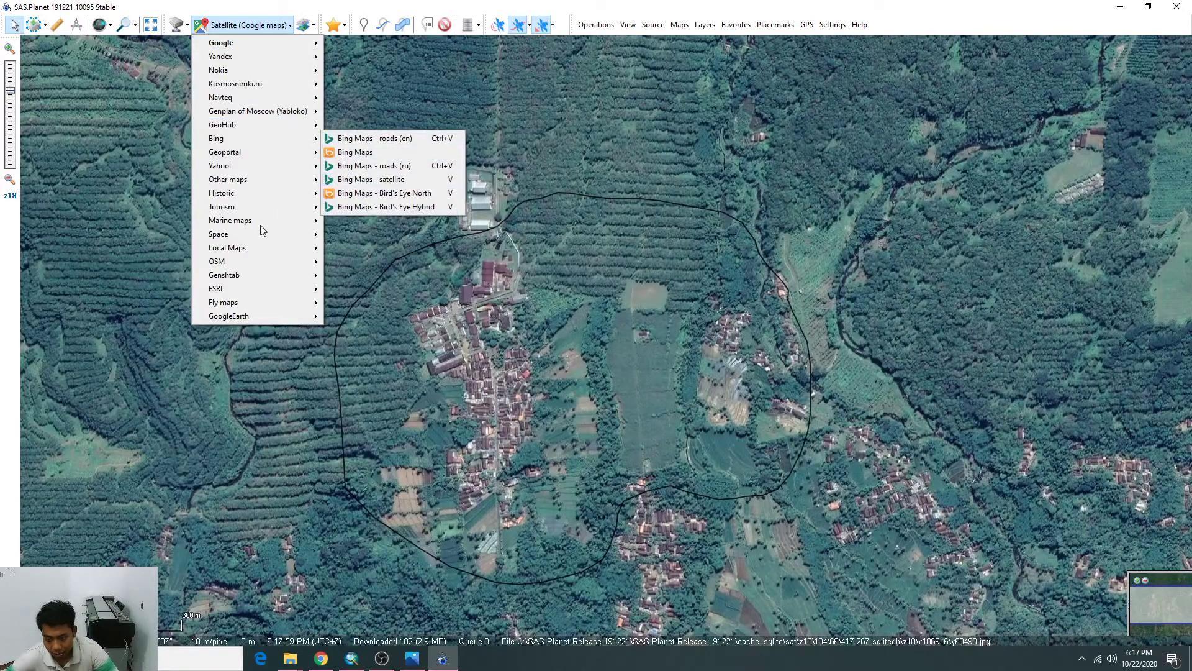
mouse_move(267, 288)
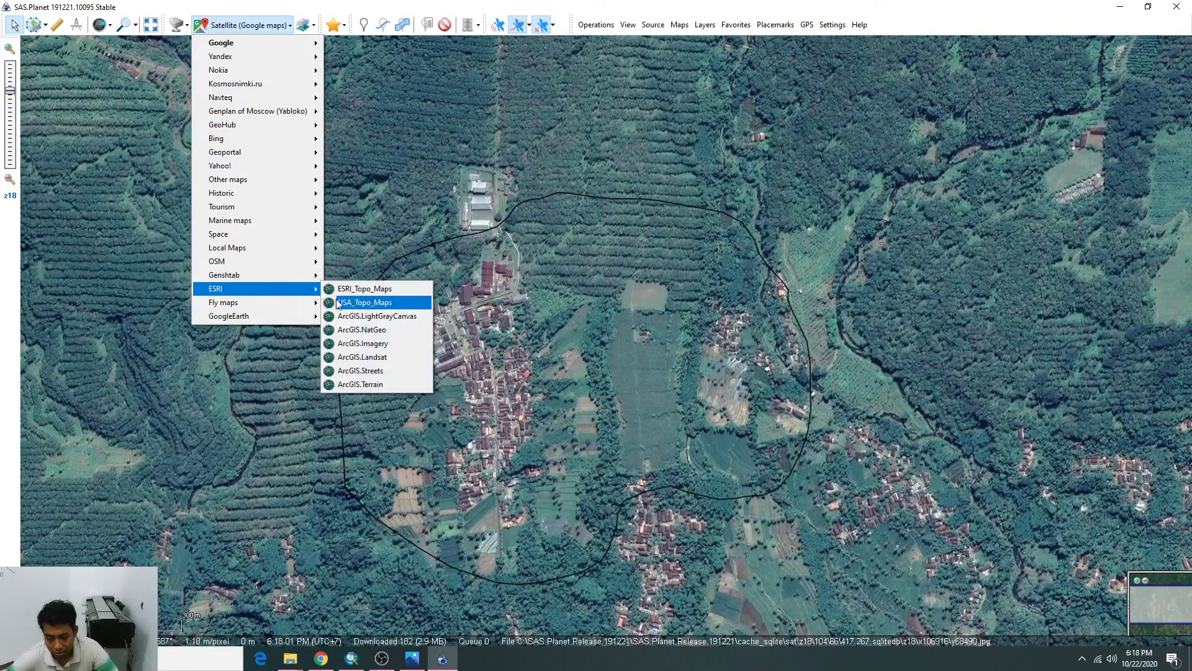
click(369, 345)
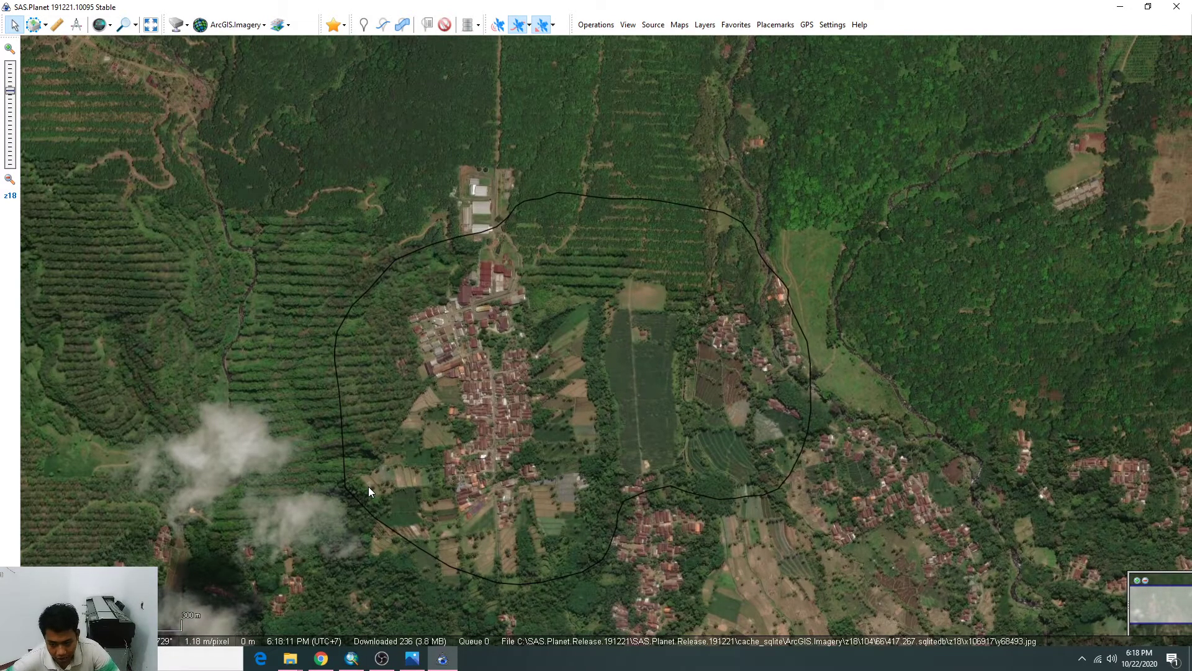
Examine the ArcGIS.Imagery coverage and detail inside the traced selection outline and across the forest and settlements to its east.
scroll(369, 487, up, 1)
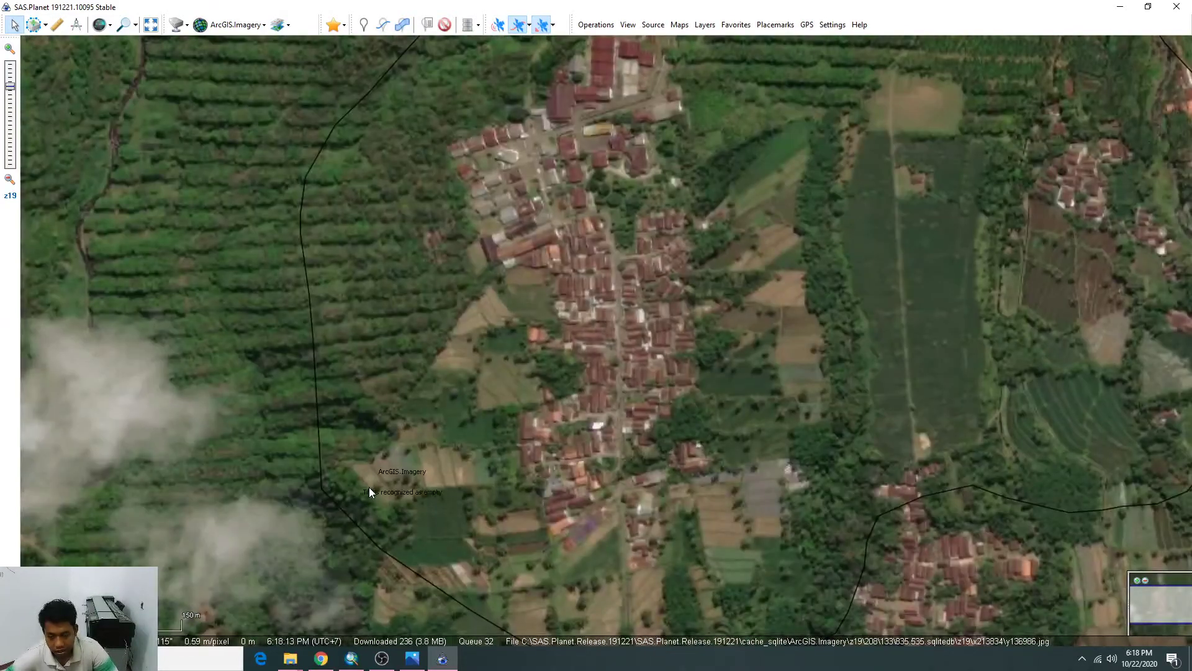
drag(633, 364, 449, 393)
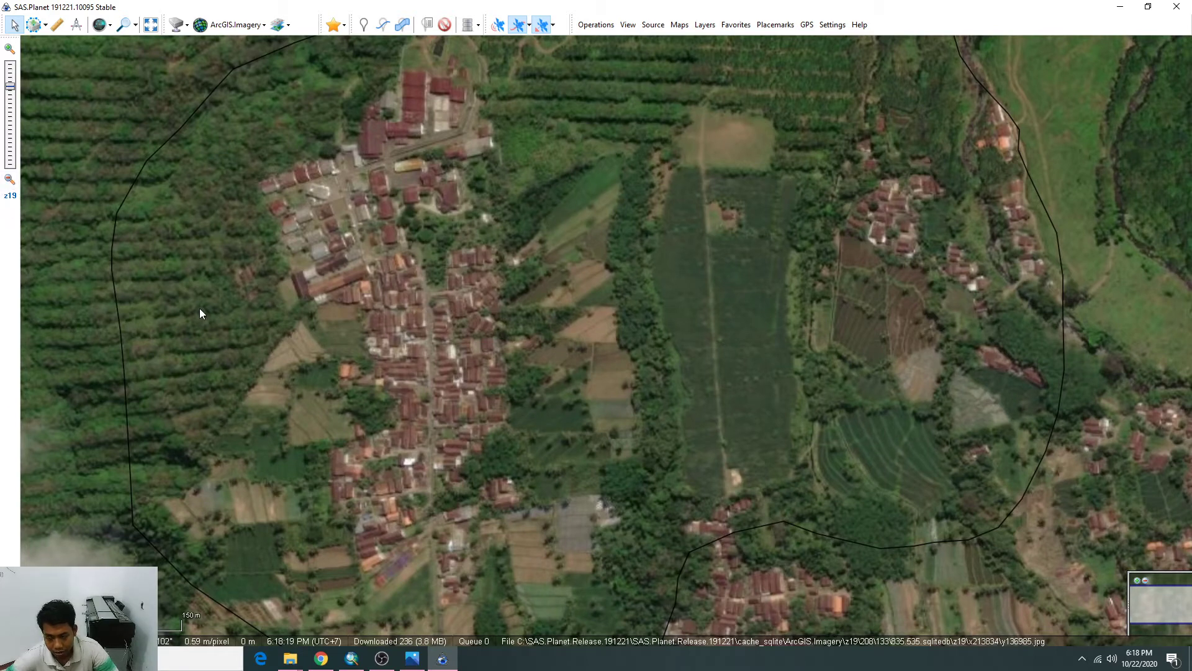
drag(199, 308, 178, 401)
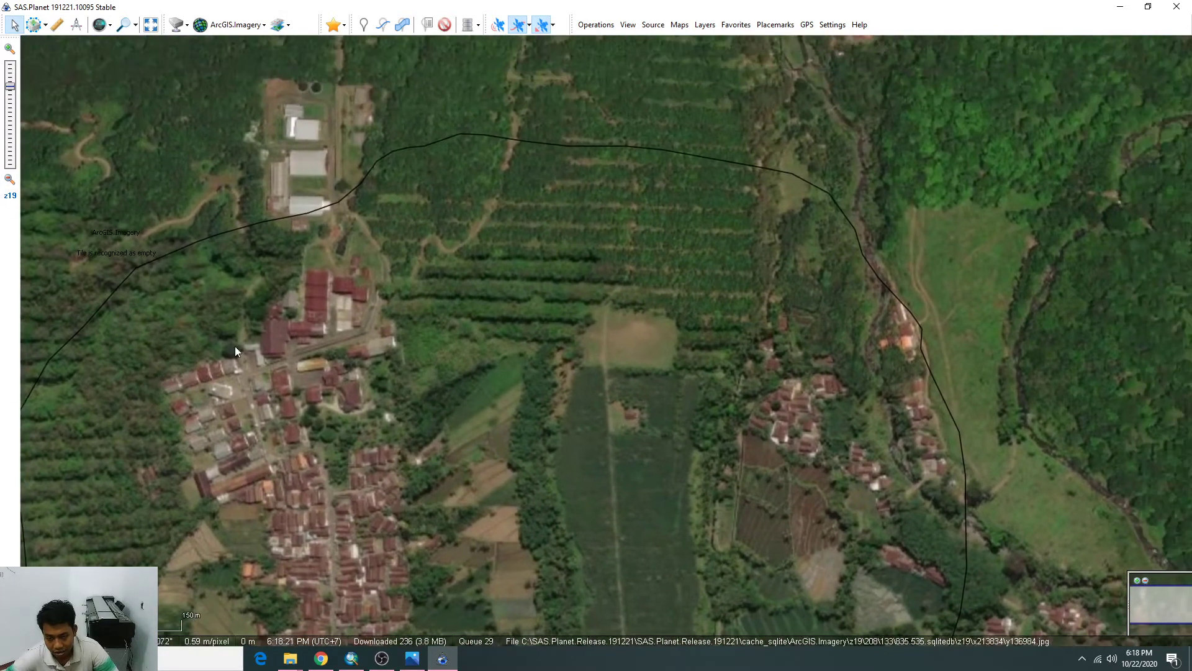
drag(235, 351, 213, 356)
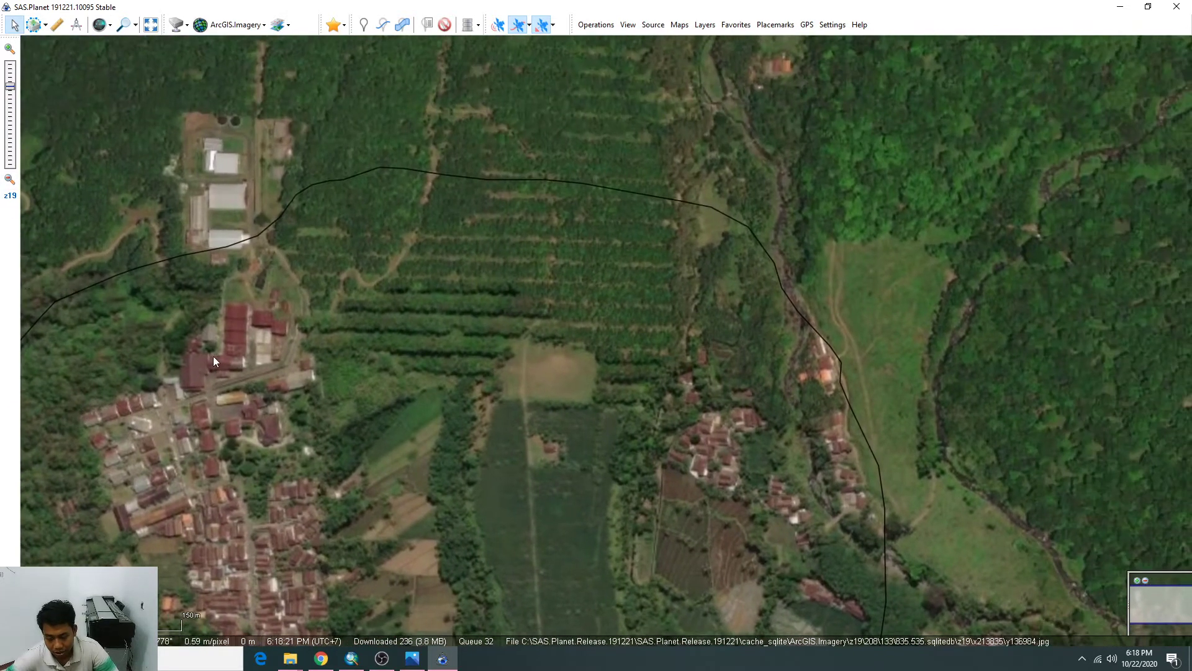
drag(475, 374, 438, 386)
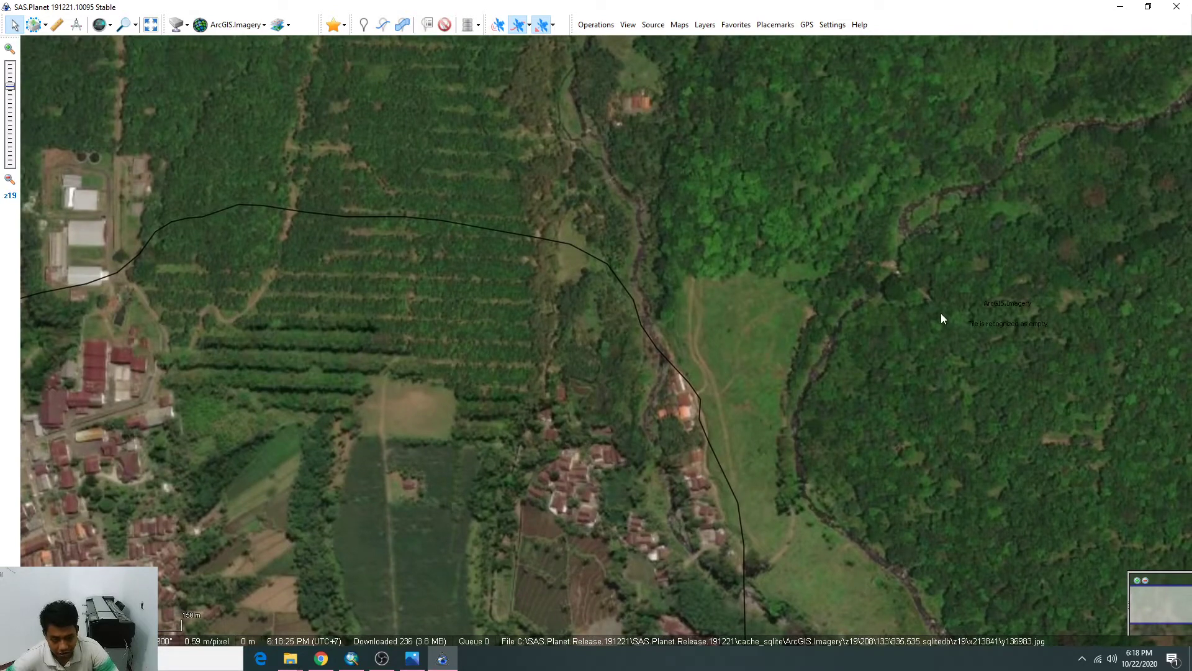
drag(941, 313, 512, 327)
drag(1117, 323, 649, 402)
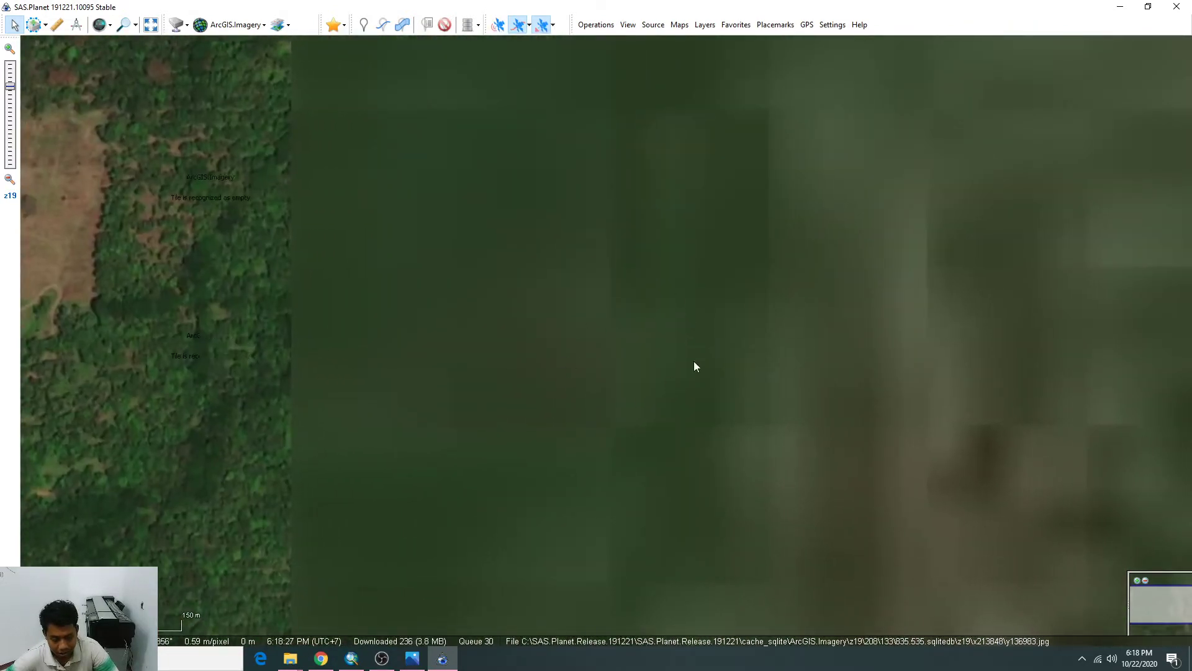
drag(400, 392, 550, 525)
scroll(577, 479, down, 1)
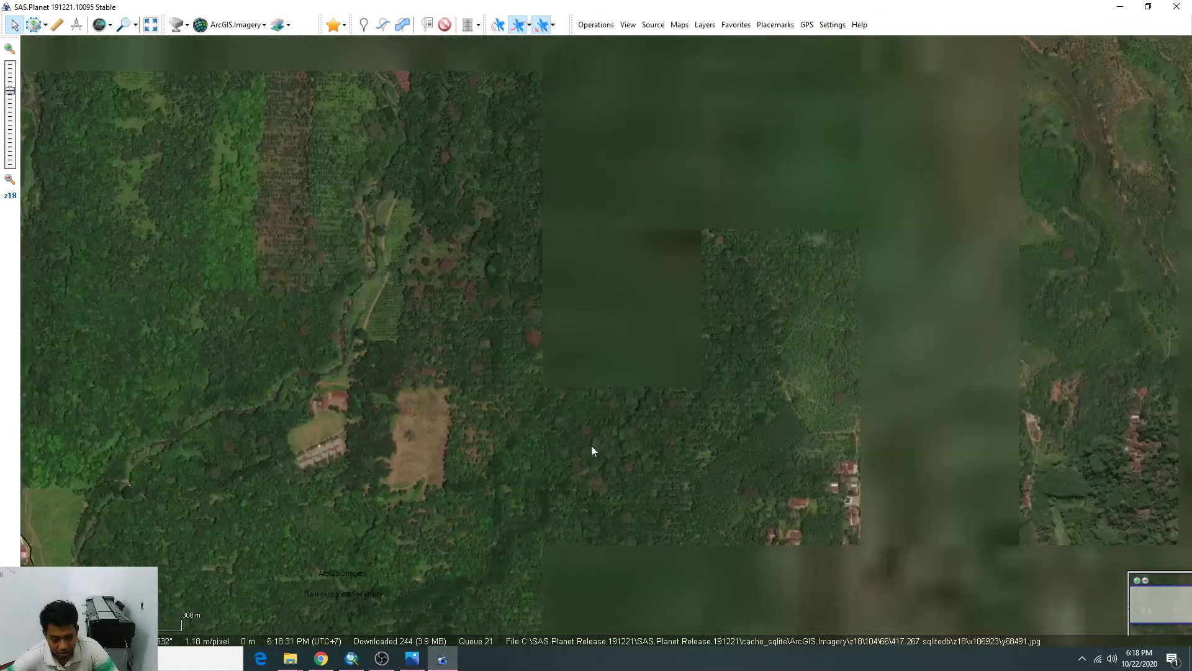
drag(672, 469, 504, 326)
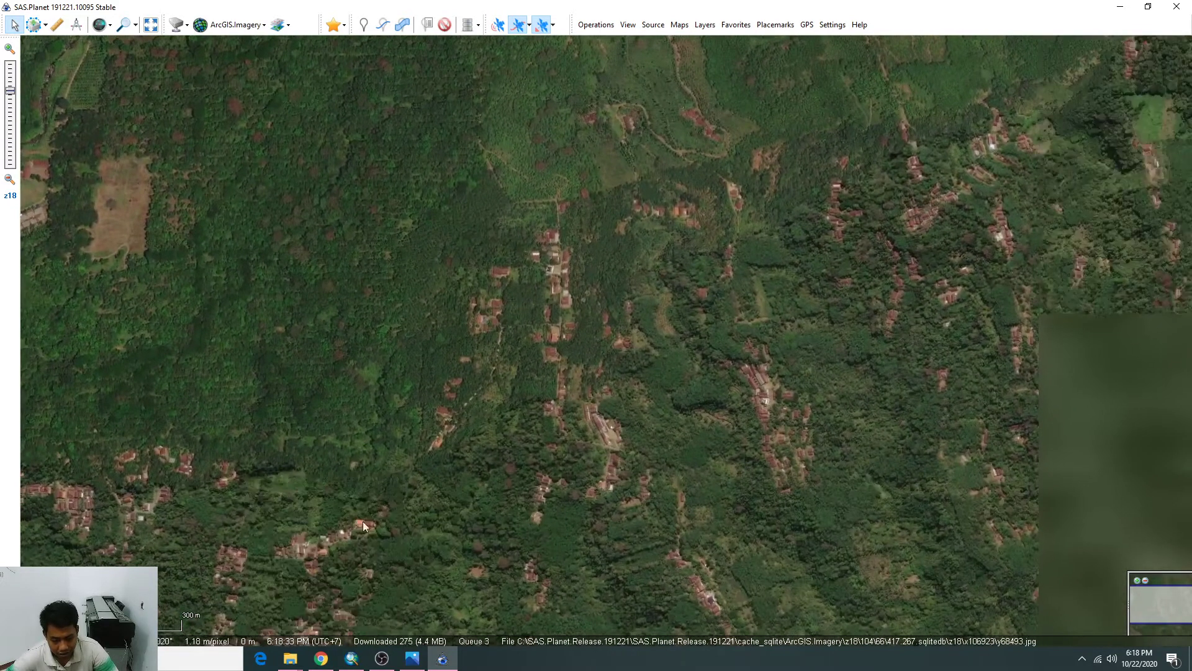
drag(294, 414, 346, 473)
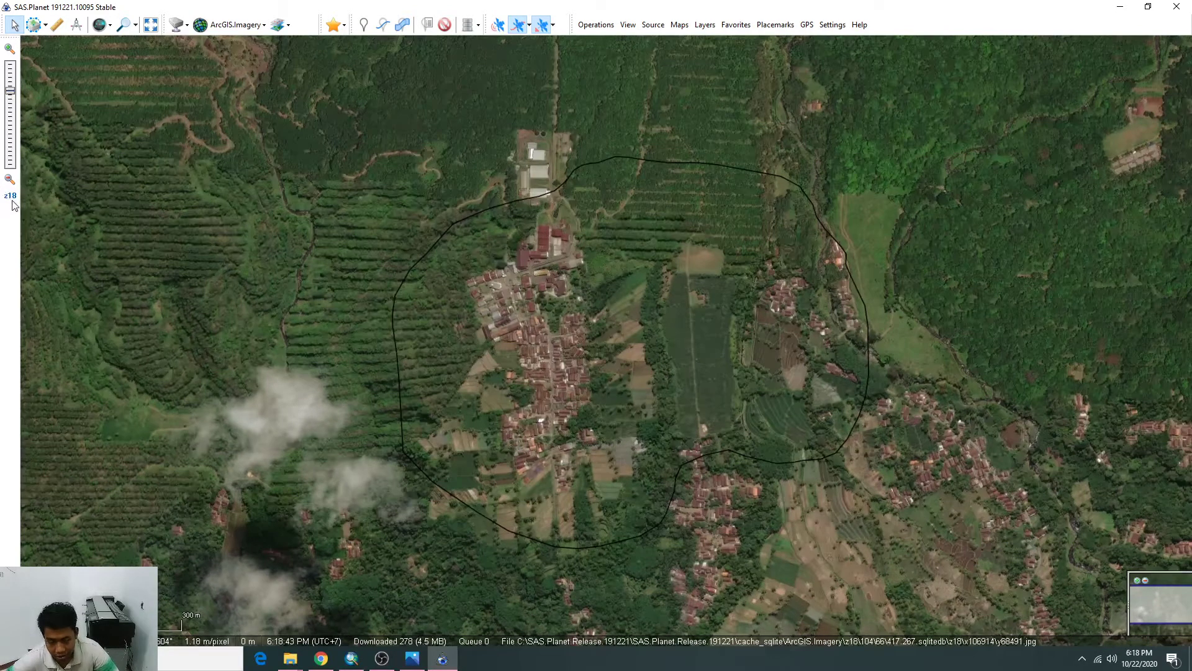
drag(590, 318, 472, 378)
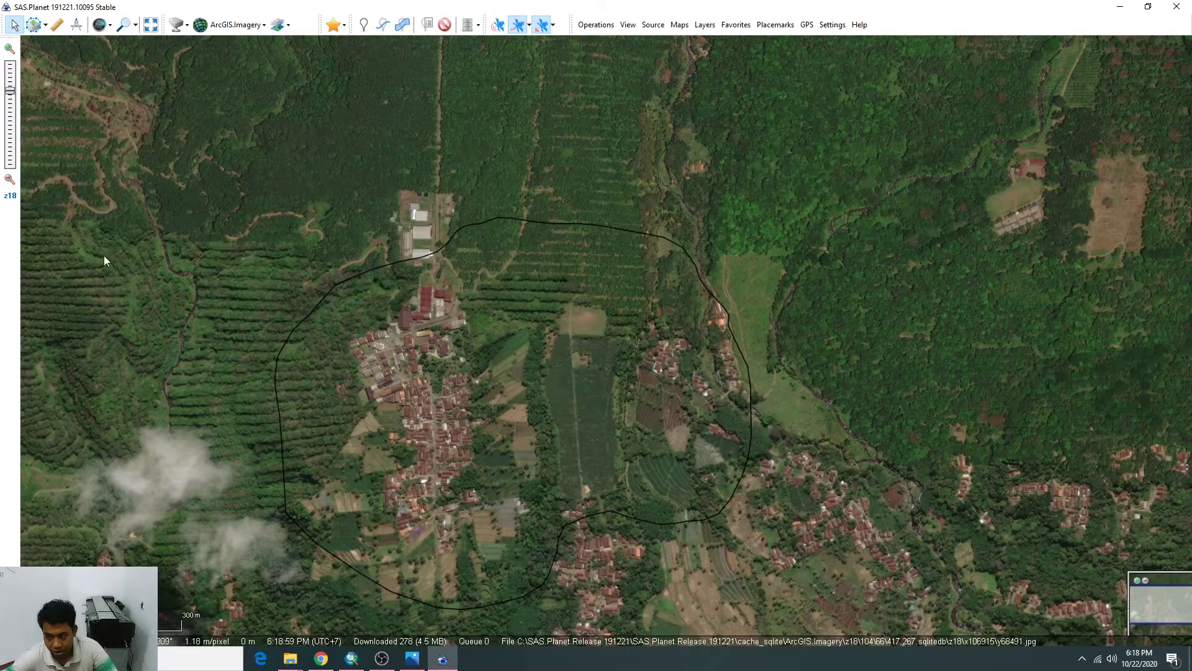
scroll(570, 388, up, 1)
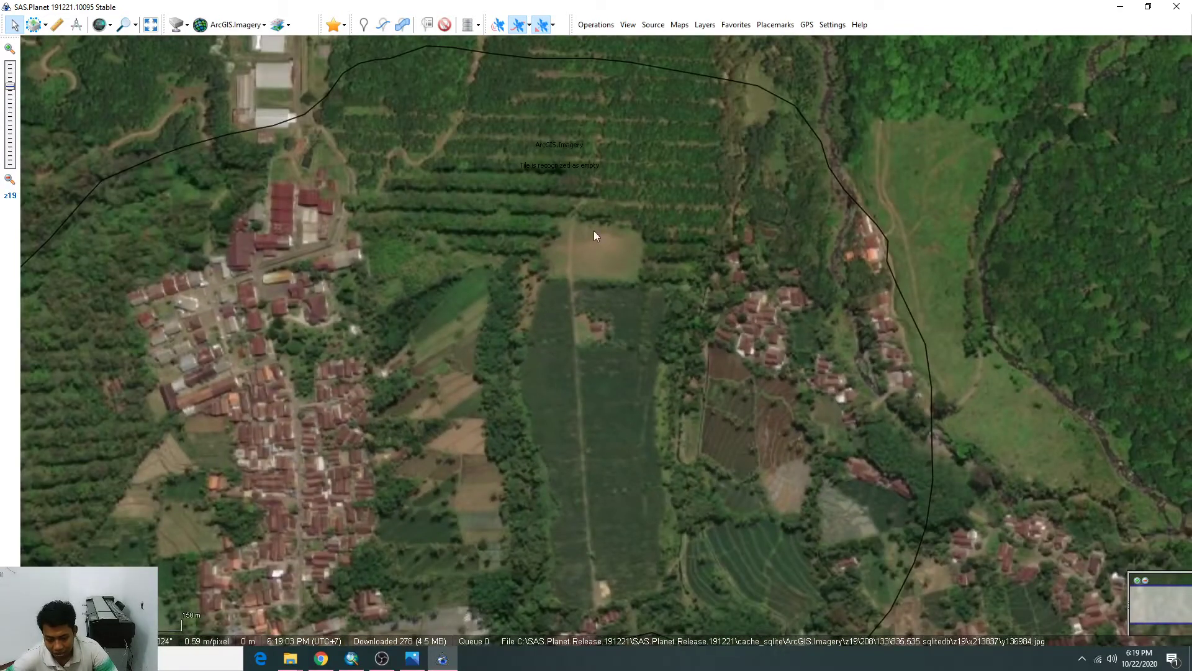
scroll(556, 299, down, 1)
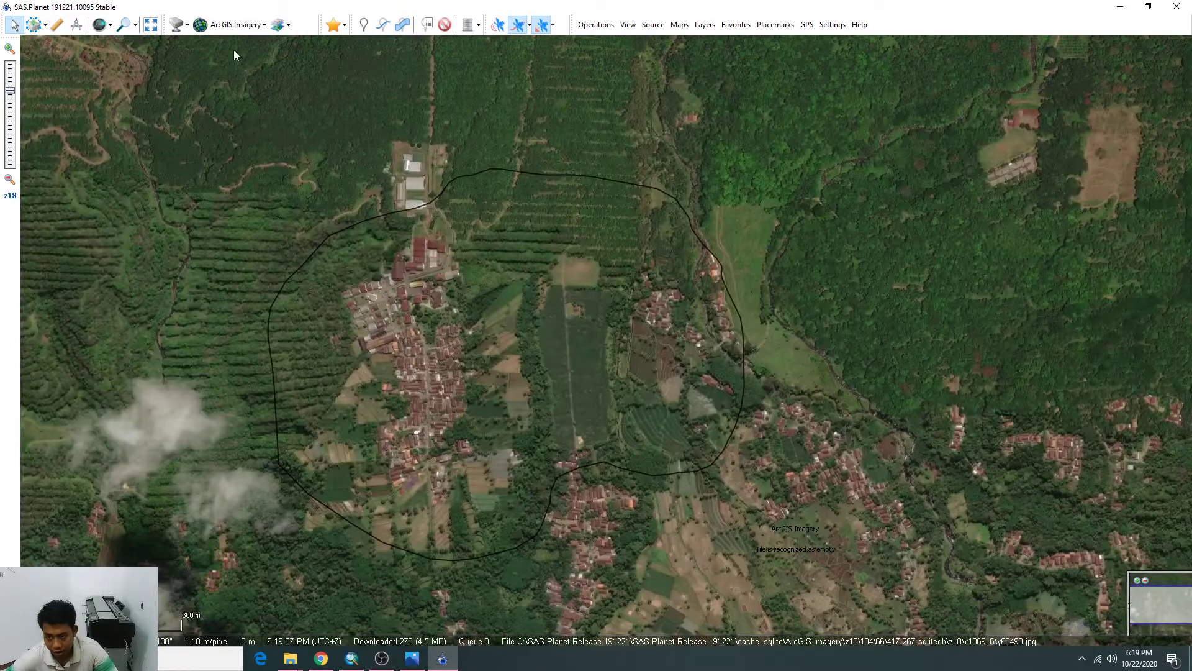
Switch the base map to Google's Satellite (Google maps) layer.
click(234, 26)
mouse_move(248, 43)
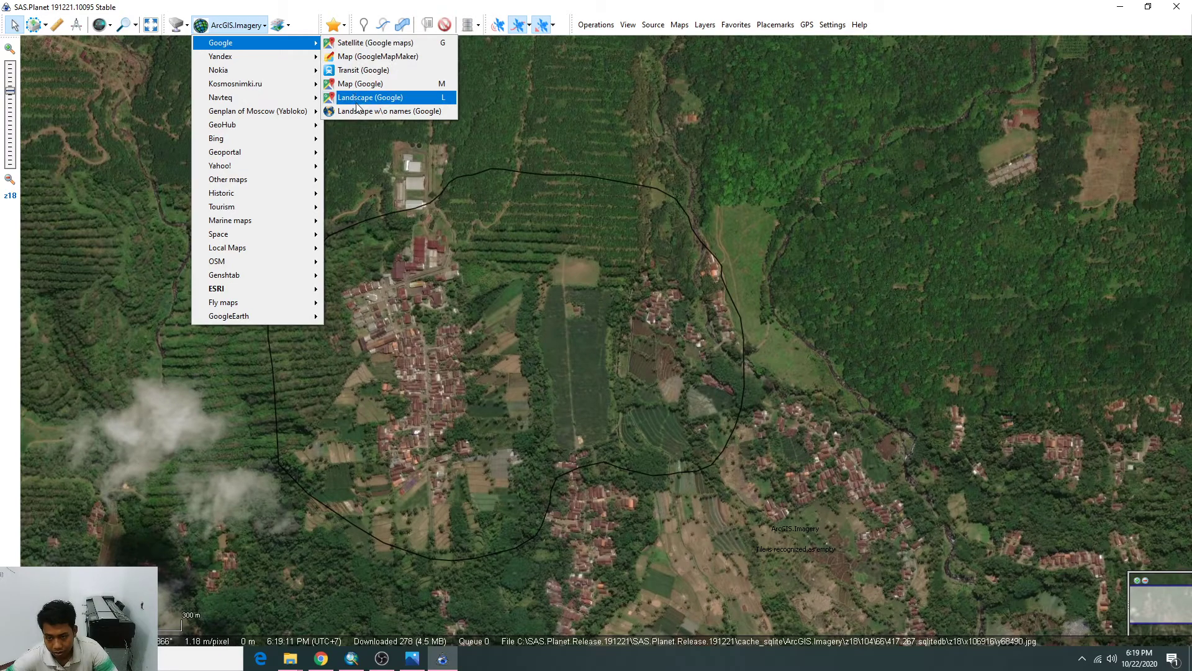
click(364, 43)
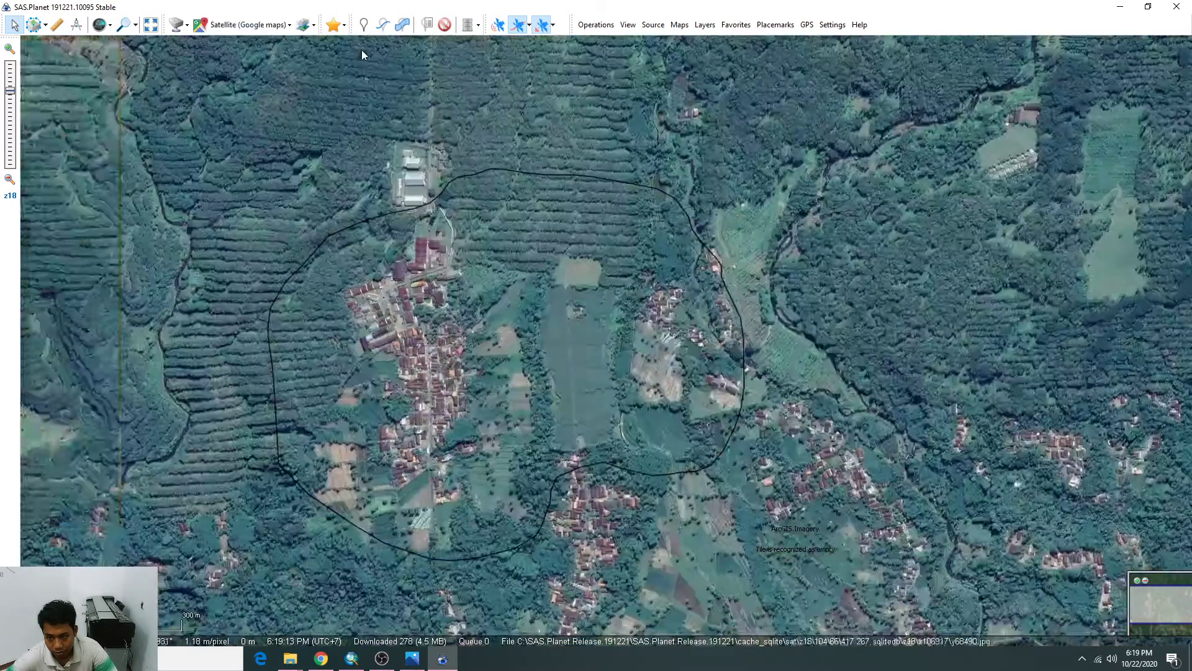
Examine the Google satellite imagery of the houses, fields and plantation inside the selection outline at close range and as a whole.
scroll(425, 364, up, 2)
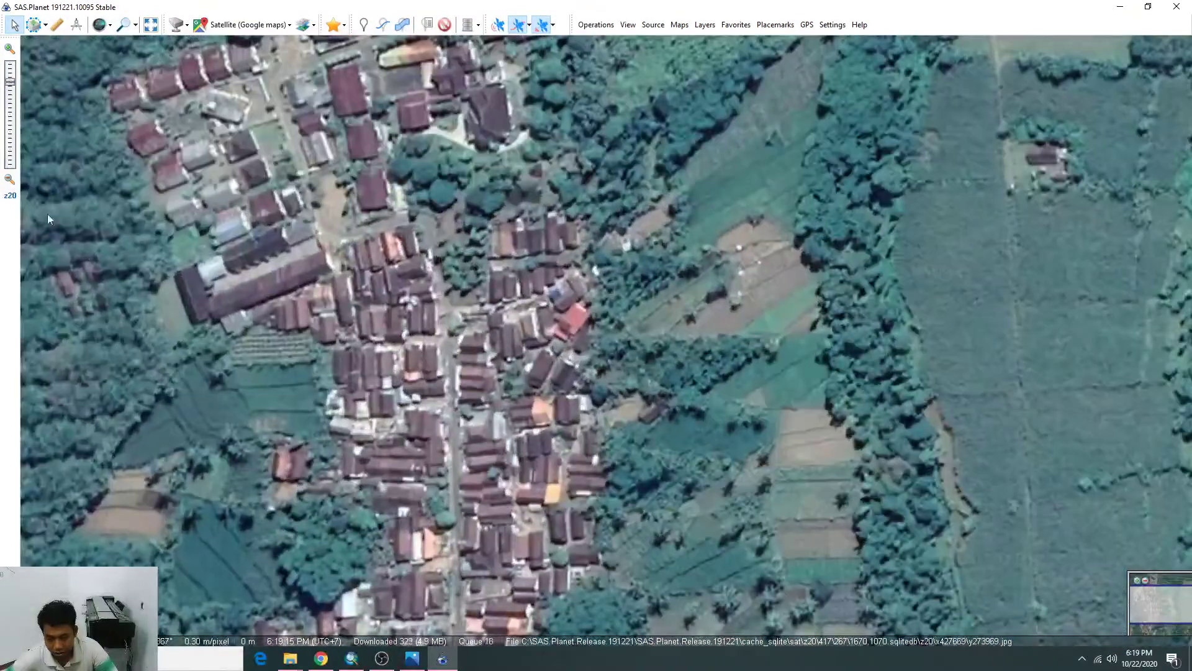
drag(680, 251, 533, 526)
drag(669, 299, 476, 249)
drag(561, 375, 505, 266)
drag(528, 518, 515, 359)
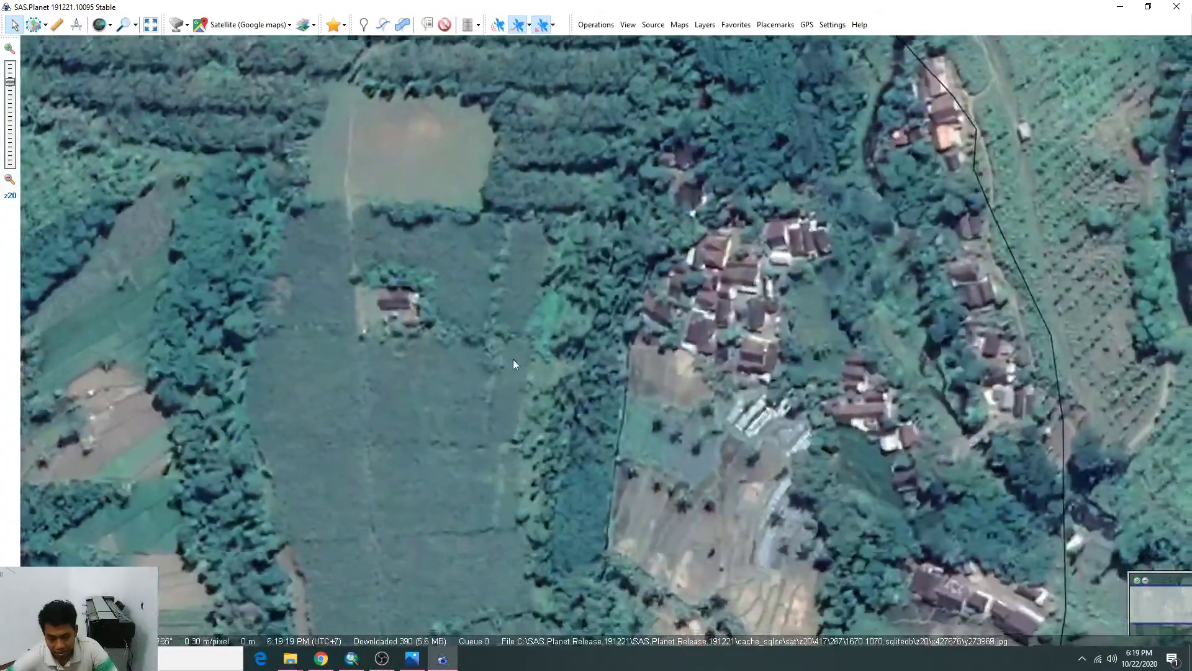
drag(383, 537, 458, 370)
drag(520, 398, 520, 242)
scroll(732, 256, up, 1)
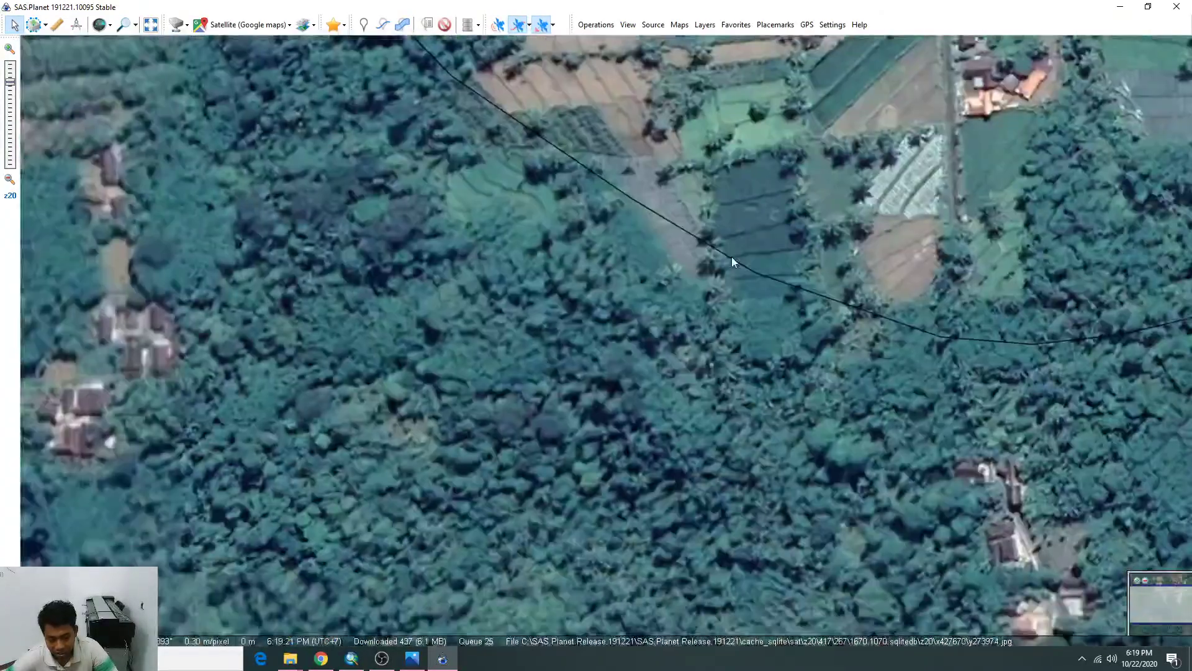
drag(731, 256, 647, 590)
scroll(601, 419, up, 1)
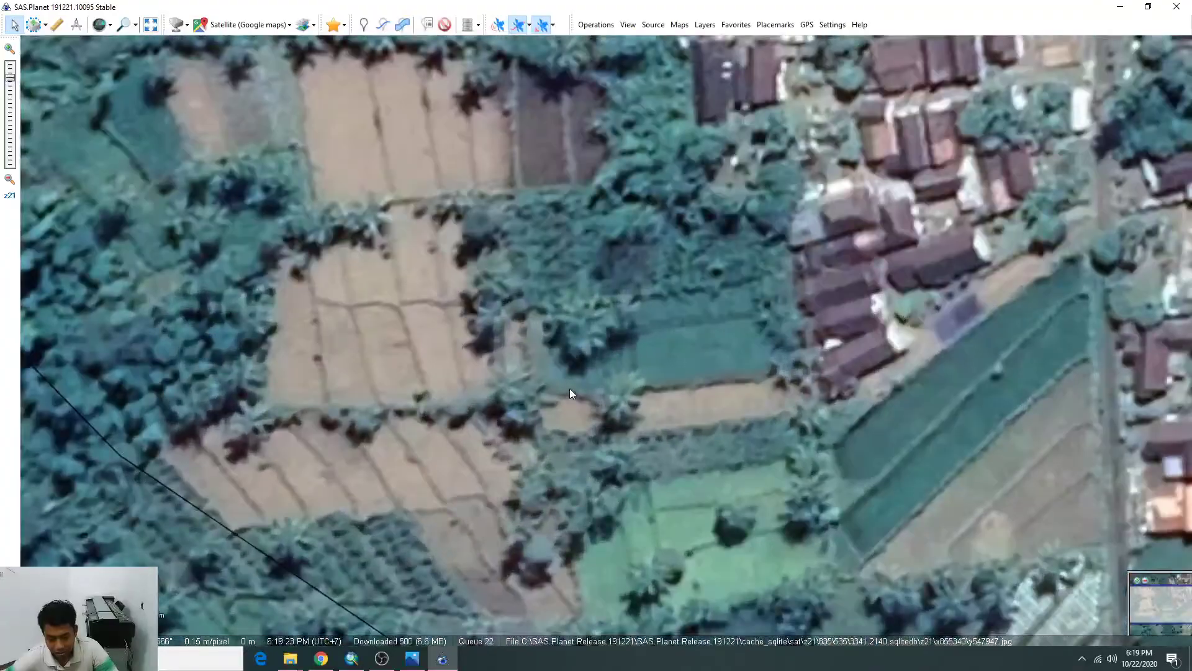
scroll(318, 200, down, 2)
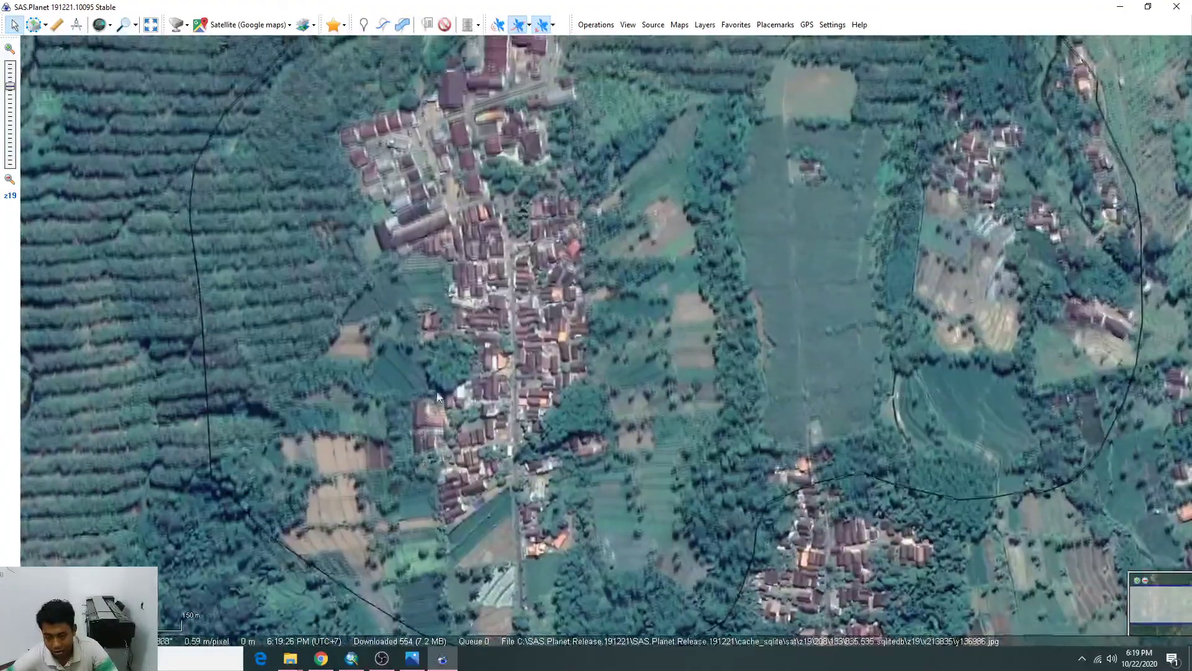
scroll(554, 352, down, 1)
drag(554, 353, 542, 399)
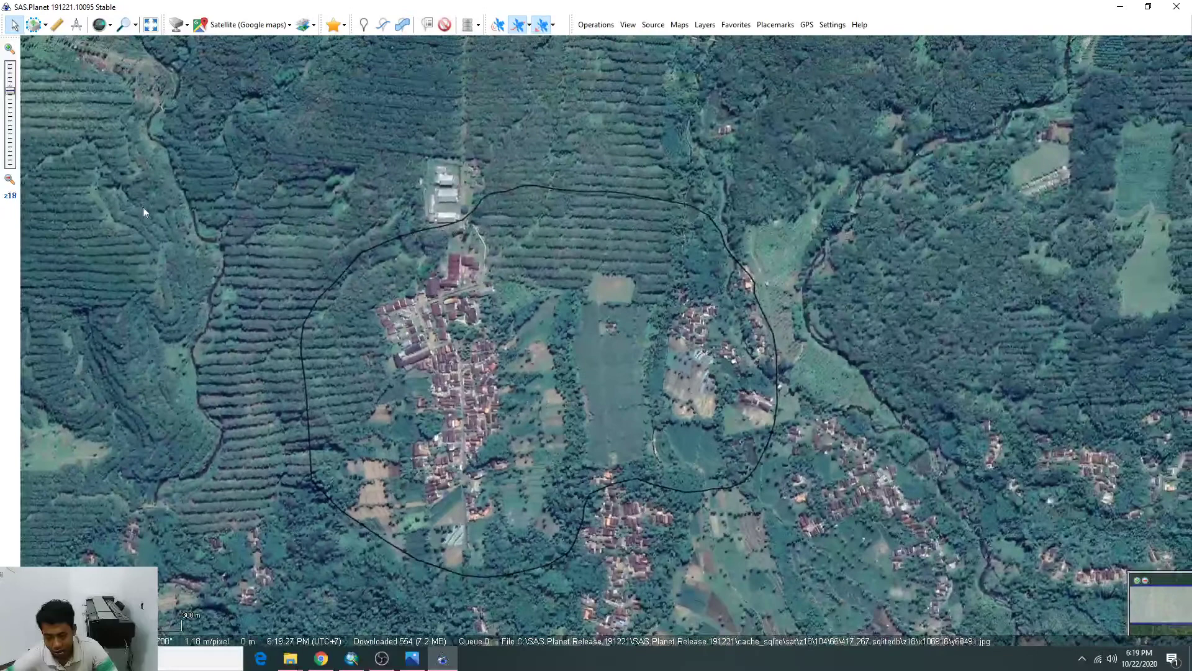
Set the base map back to the ESRI ArcGIS.Imagery layer and check the survey area on it.
click(247, 25)
mouse_move(314, 290)
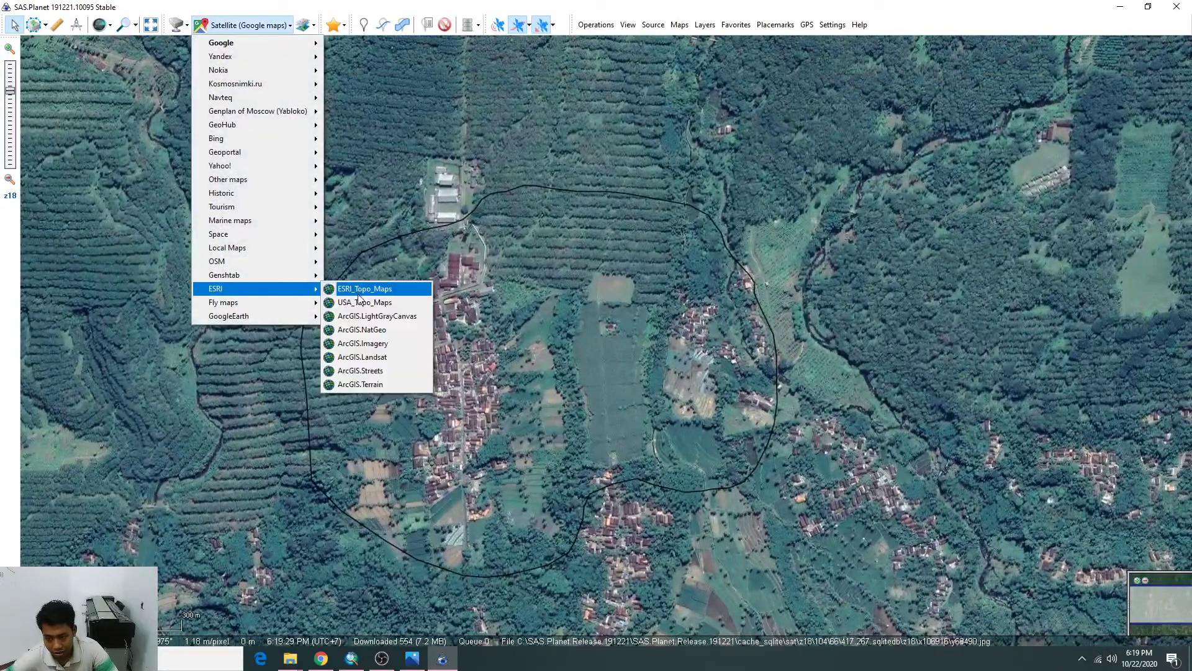
click(366, 345)
scroll(406, 394, up, 1)
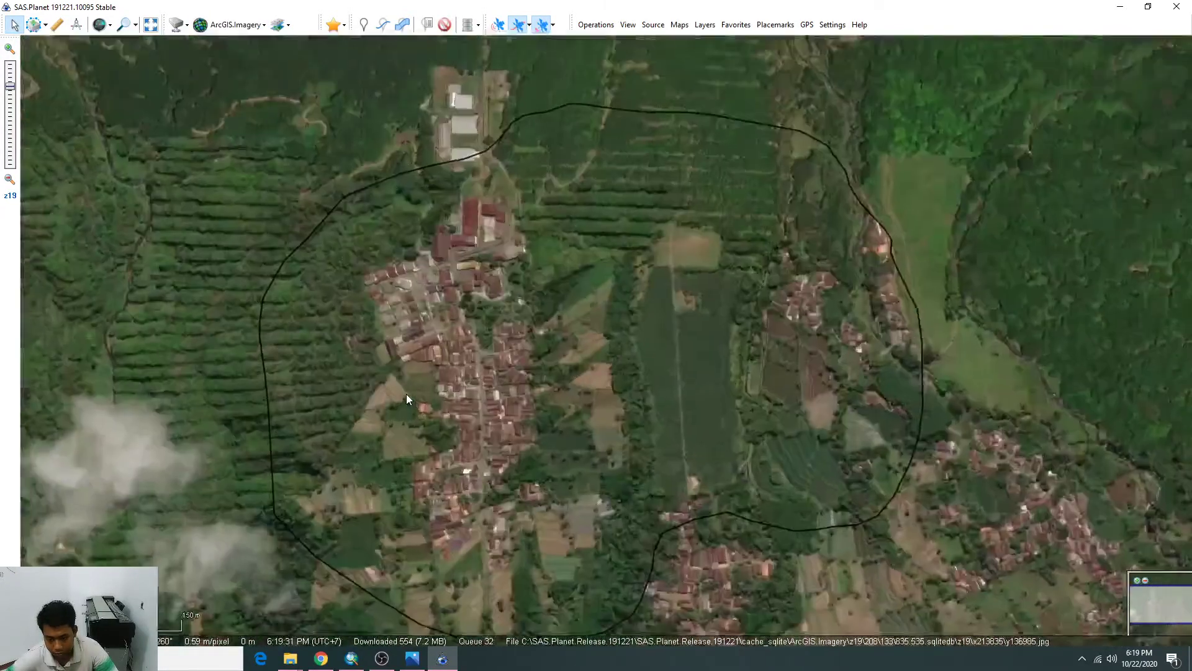
scroll(404, 307, down, 1)
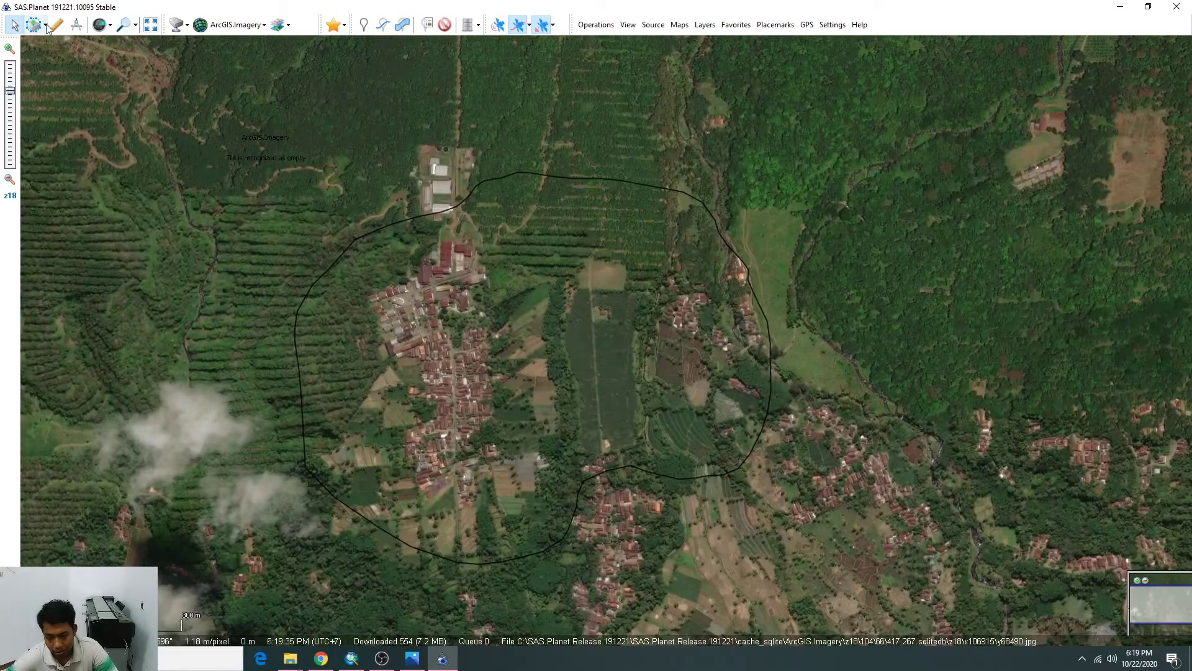
Reopen the last selection in the Selection Manager and set its stitch output format to ECW (Enhanced Compression Wavelet).
click(45, 25)
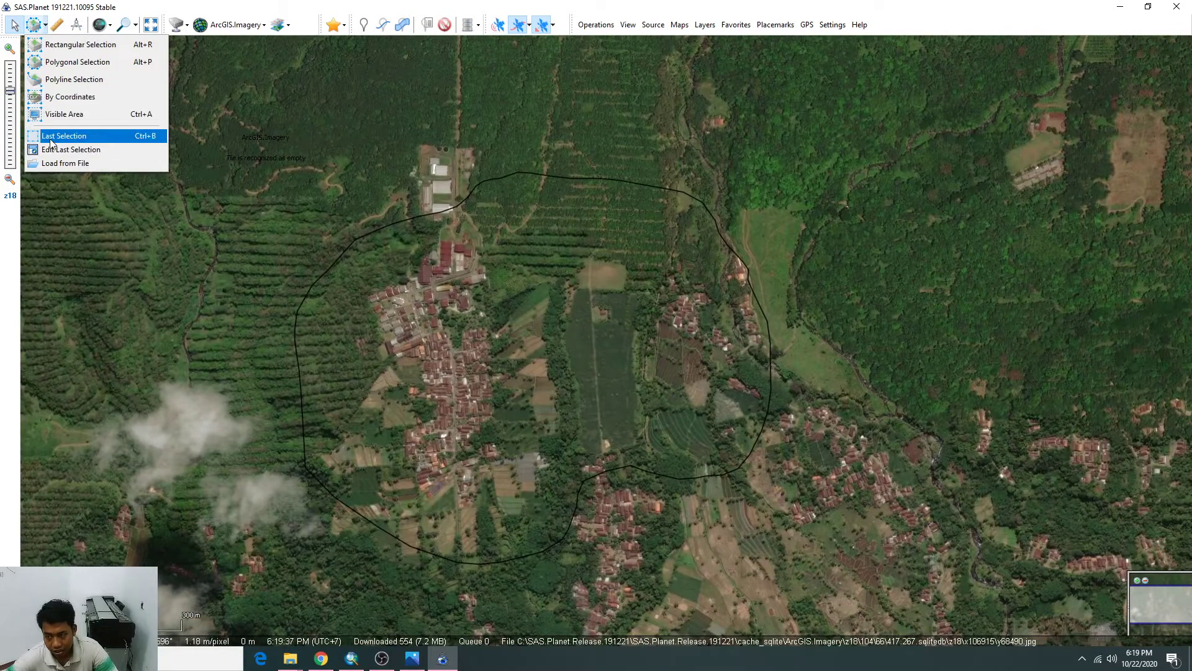
click(93, 135)
click(469, 205)
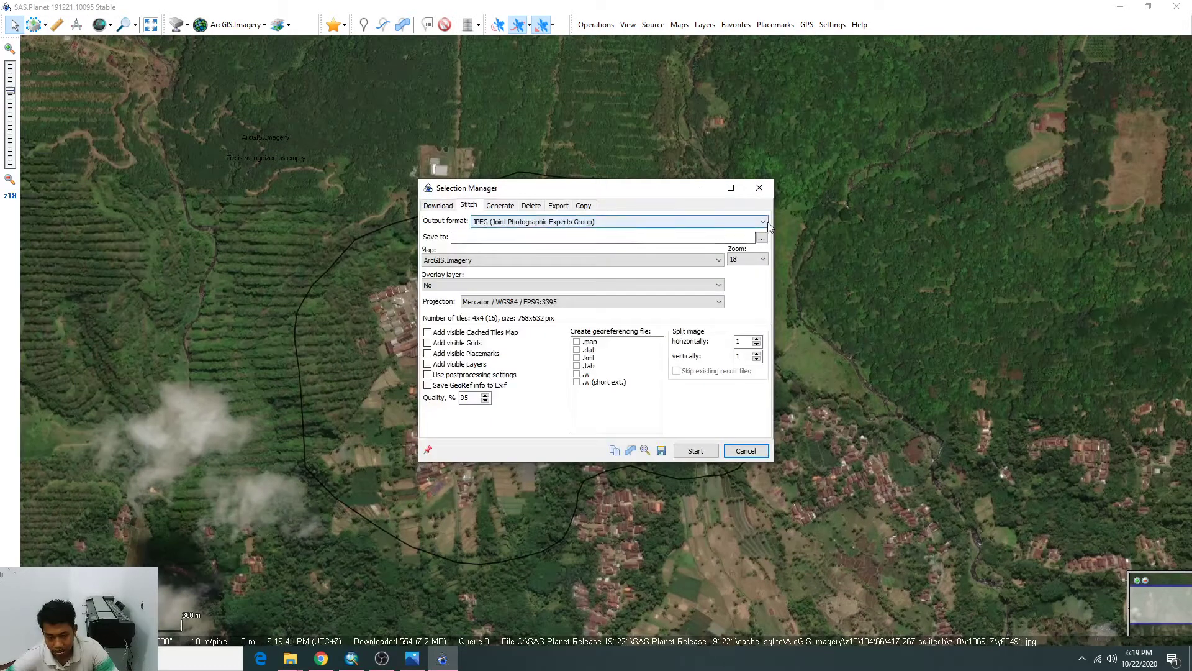
click(764, 223)
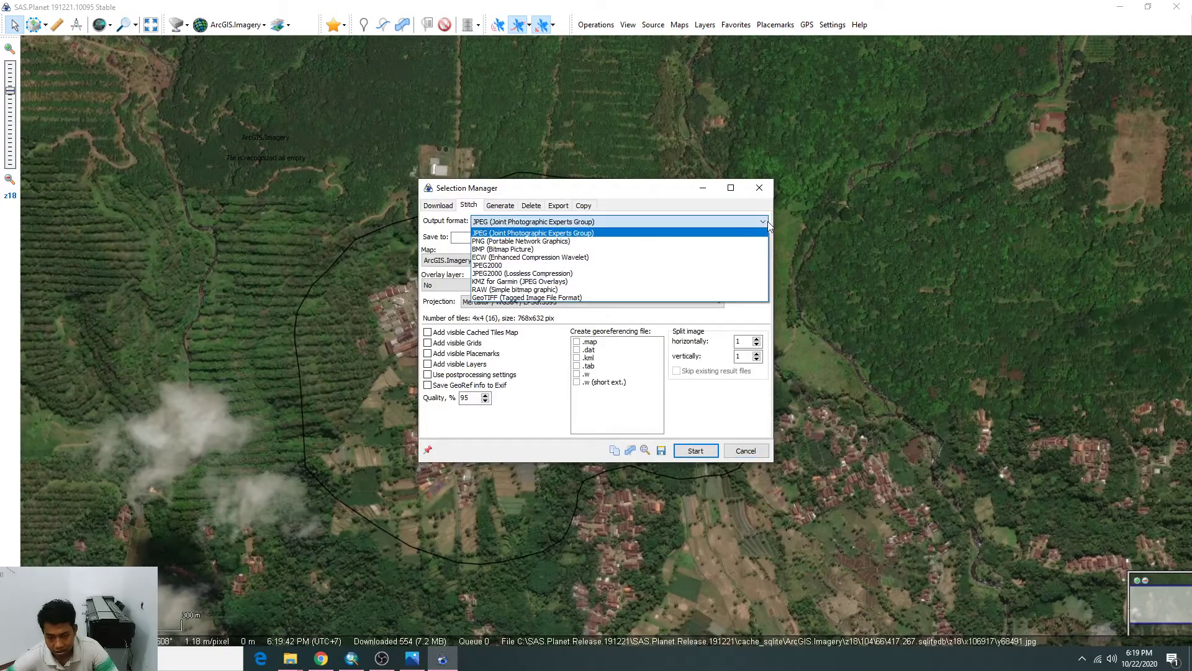
click(488, 256)
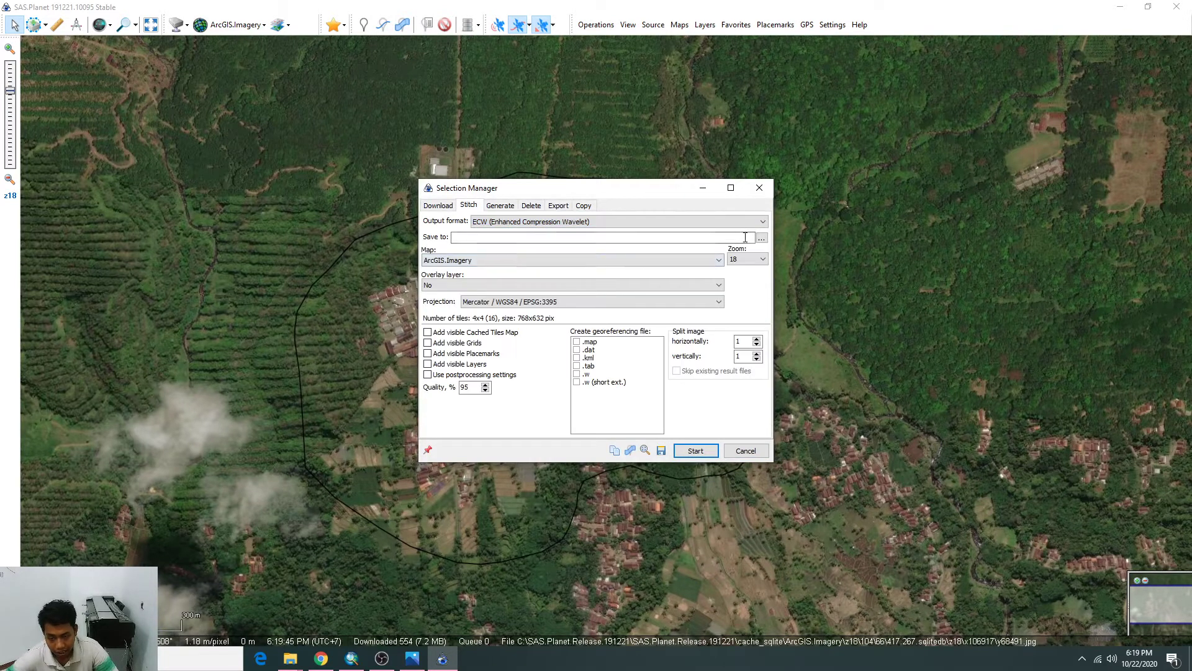
Set the stitched image to save in the Jember folder under the file name "beljara digit landuse.ecw".
click(762, 237)
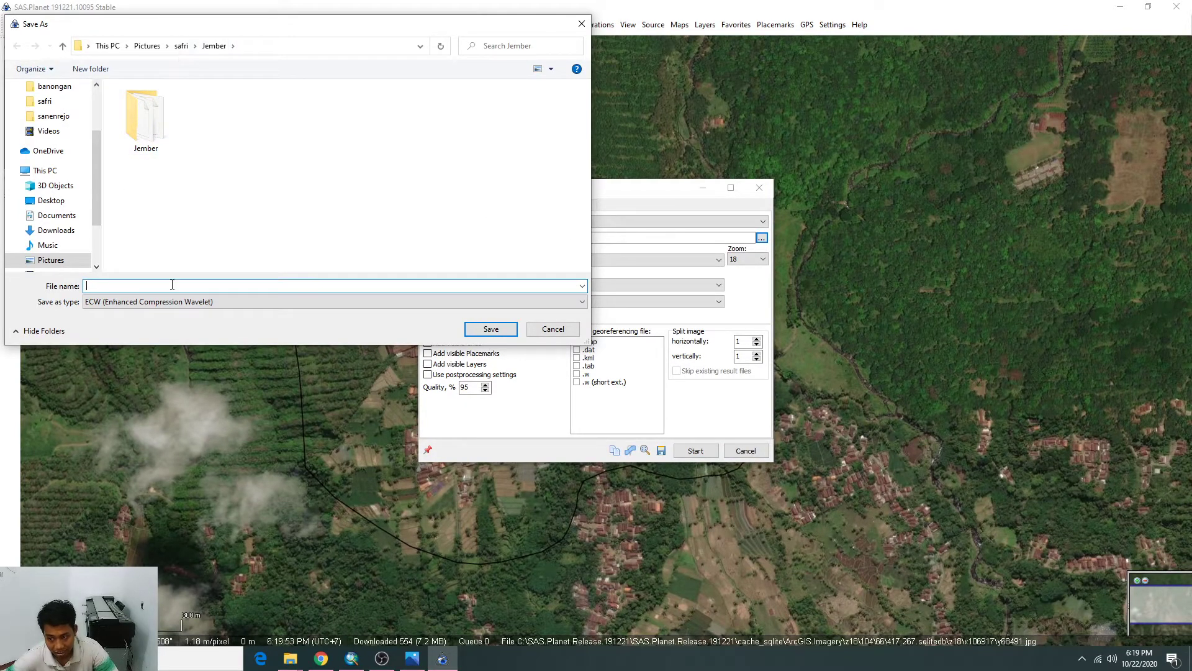
text(b)
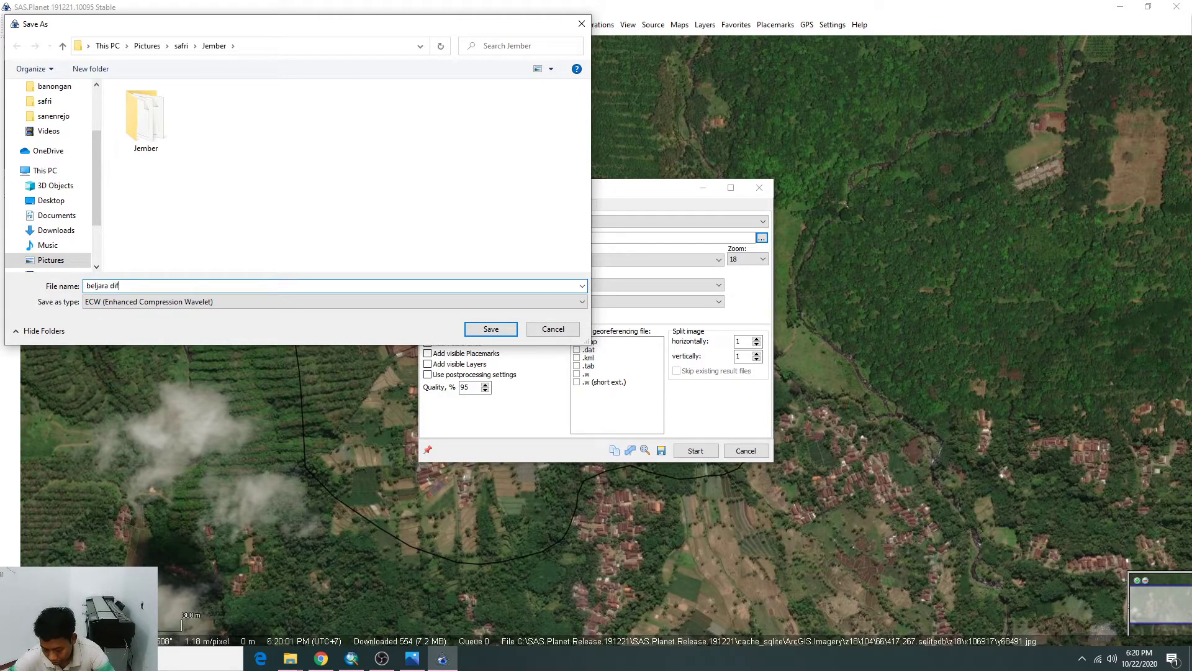
text(eljara digit lsanduse)
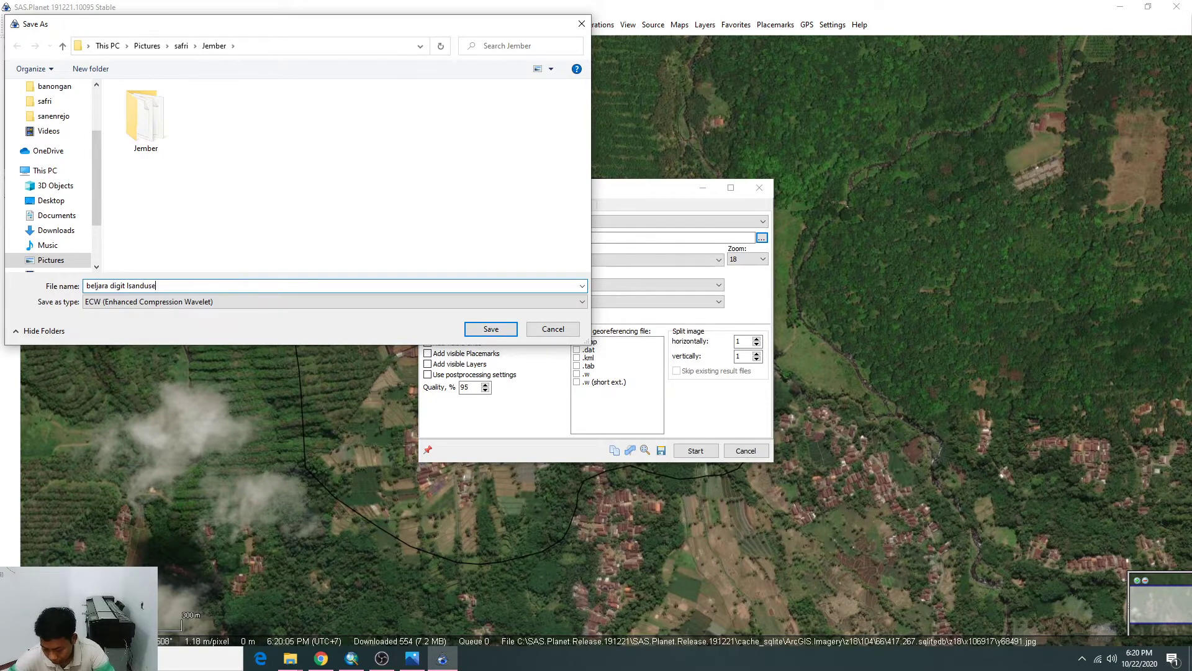
key(Return)
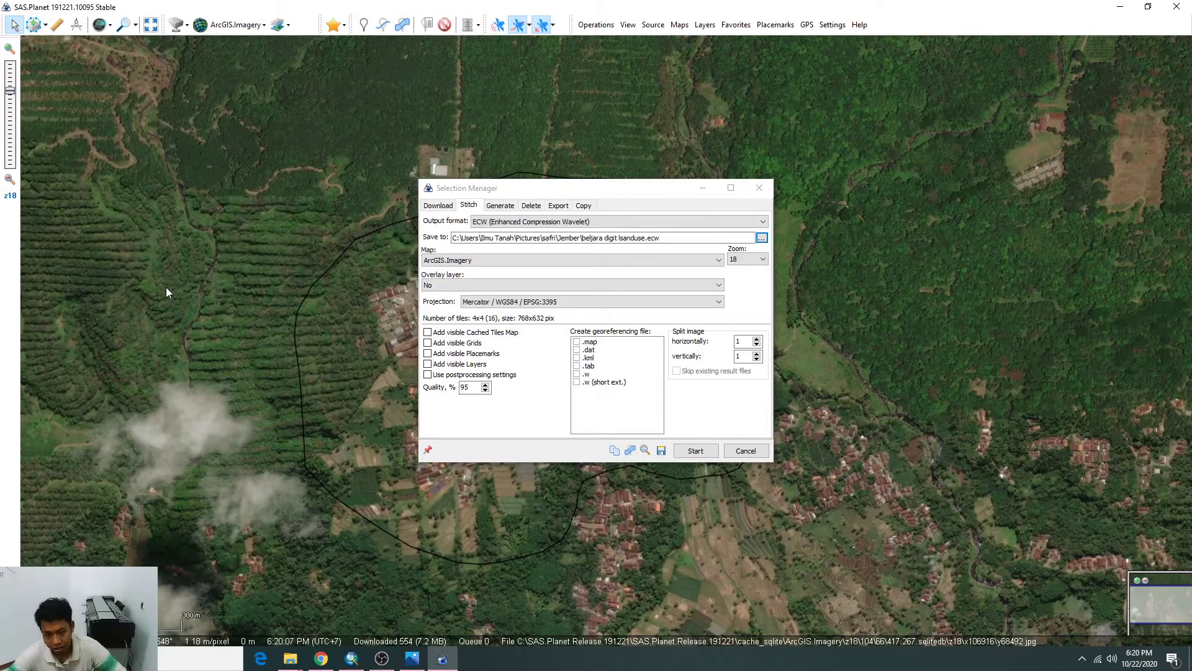
click(624, 240)
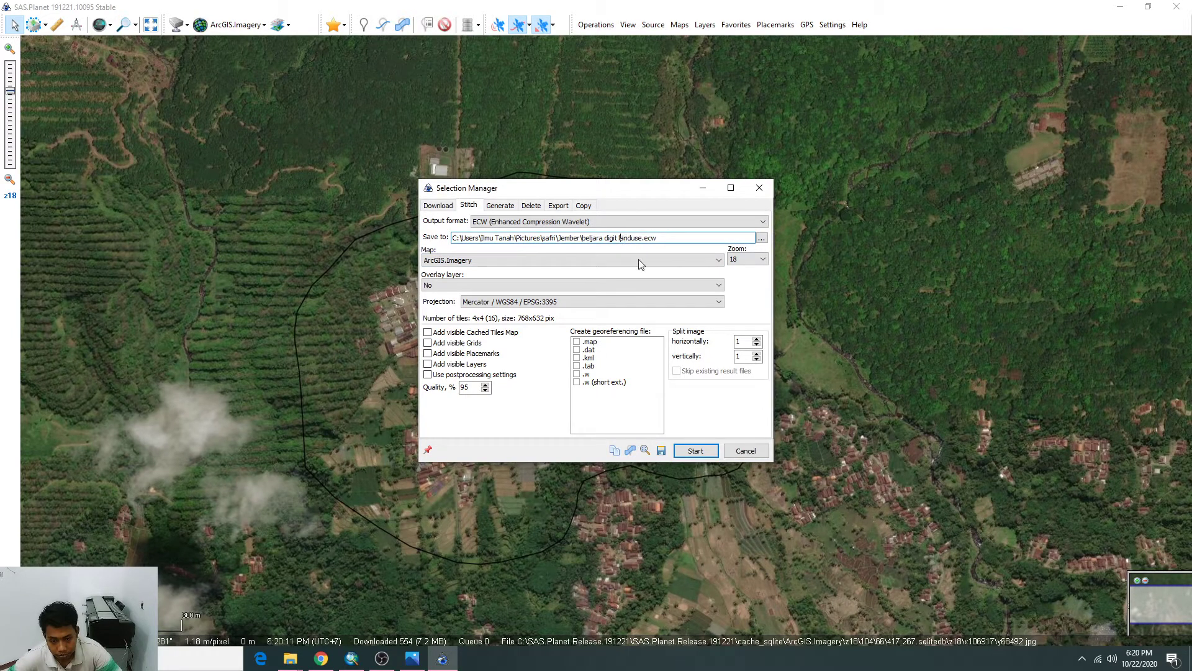
Keep zoom level 18 and the Mercator / WGS84 / EPSG:3395 projection for the stitched image.
click(763, 259)
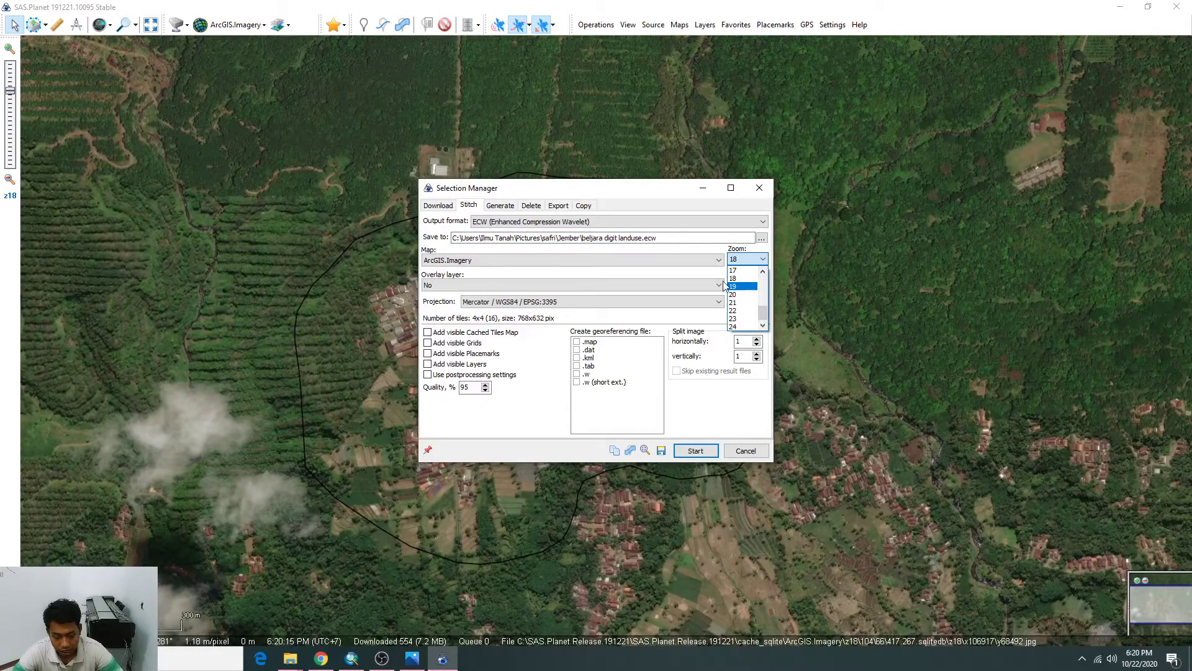
click(757, 281)
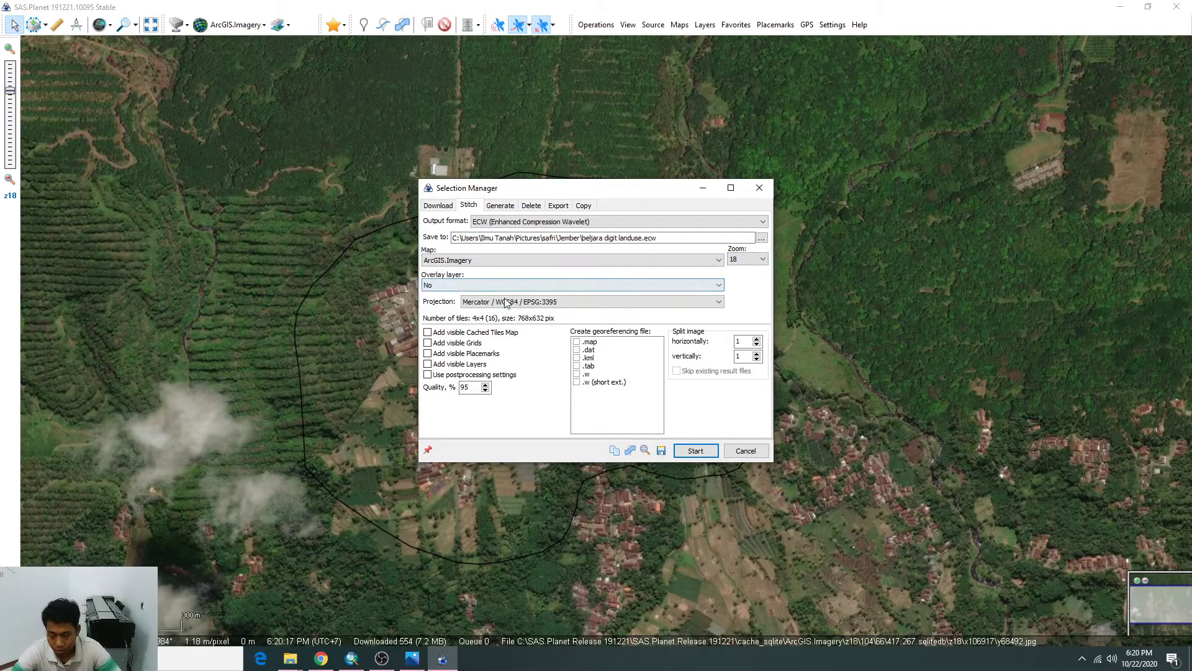
click(497, 303)
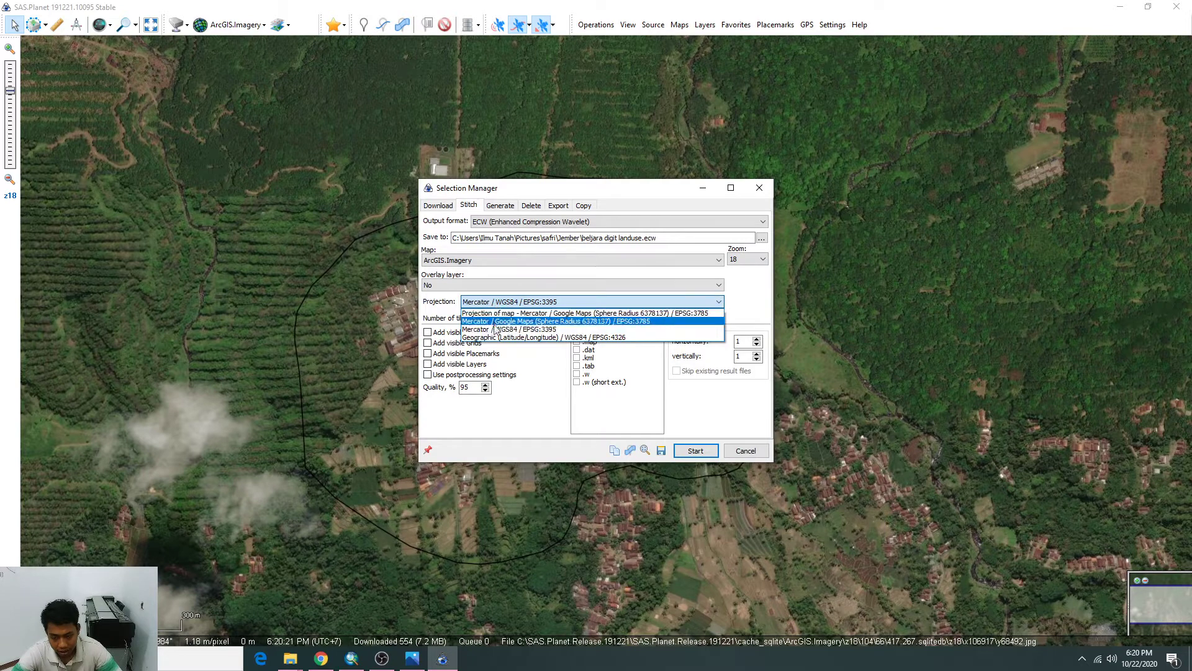
click(532, 333)
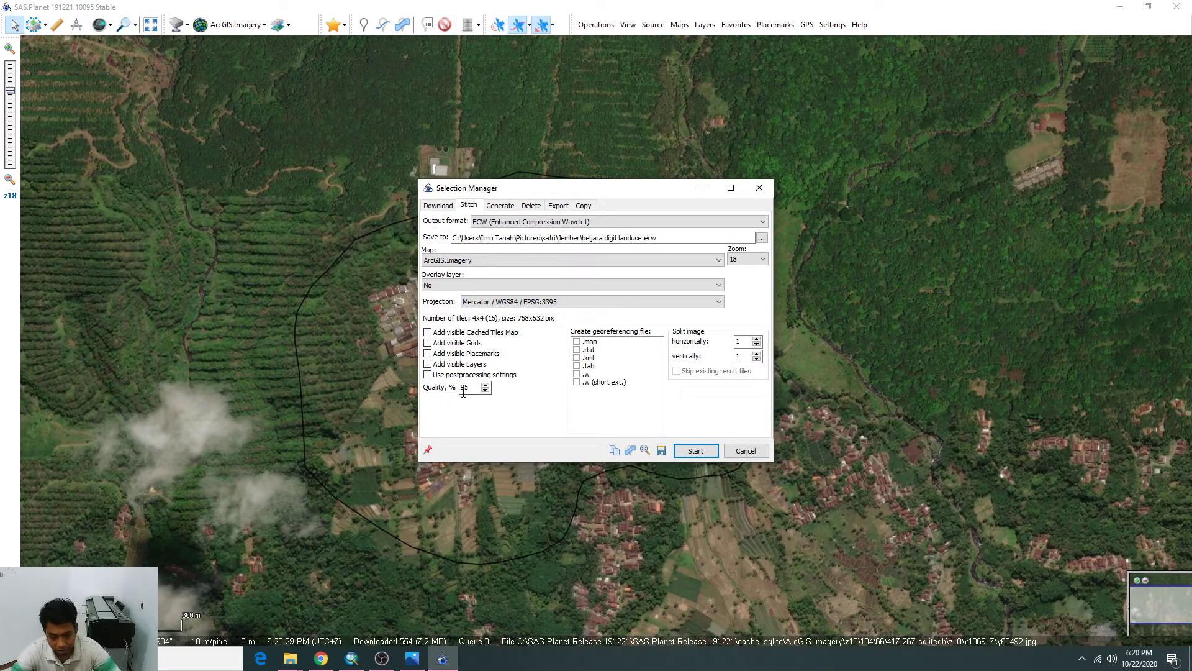
Set the stitched image's quality to 100% and start the stitching.
click(485, 384)
click(485, 385)
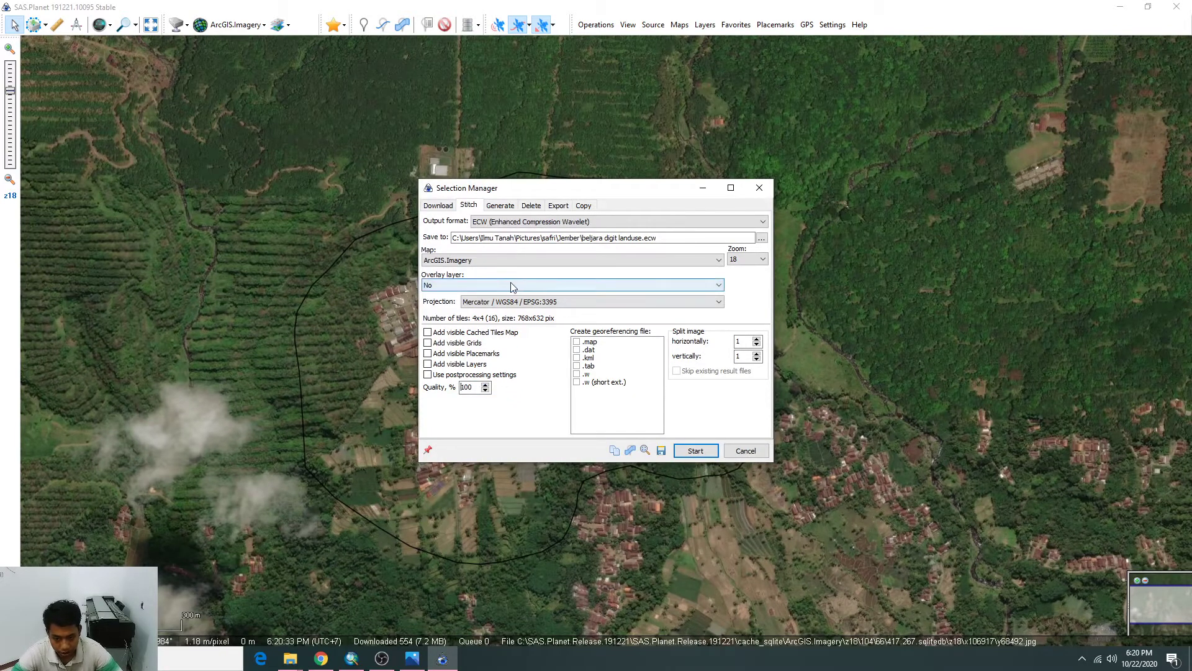
click(682, 445)
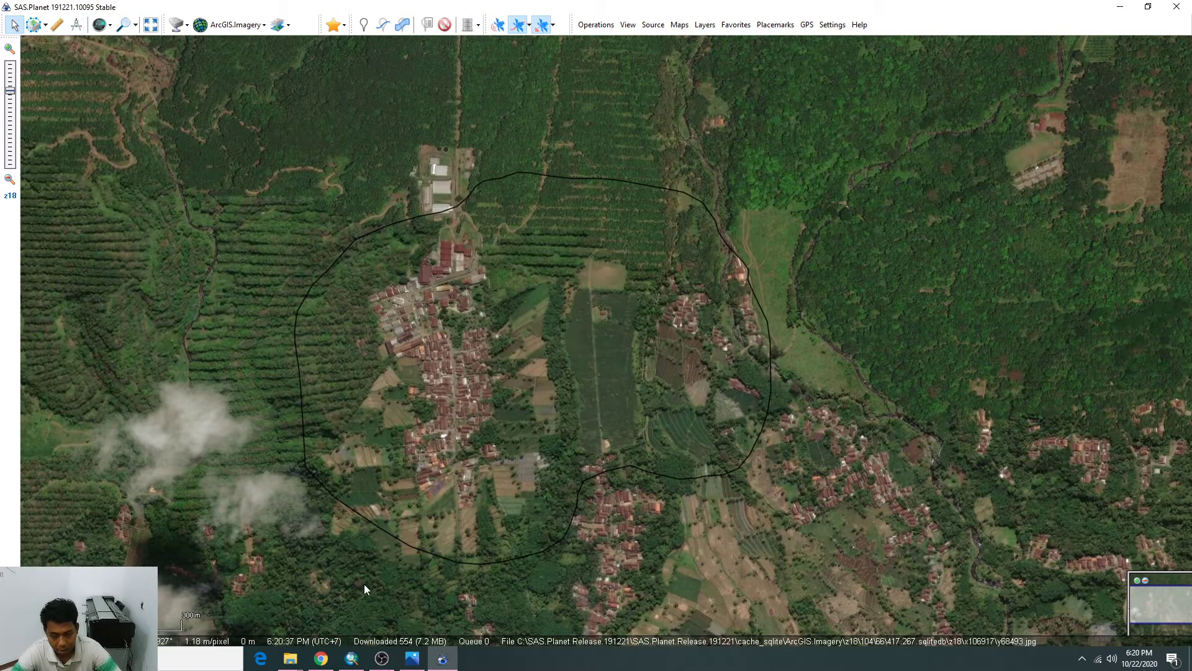
Switch to ArcMap and add "beljara digit landuse.ecw" from the Jember folder to the empty map.
click(352, 658)
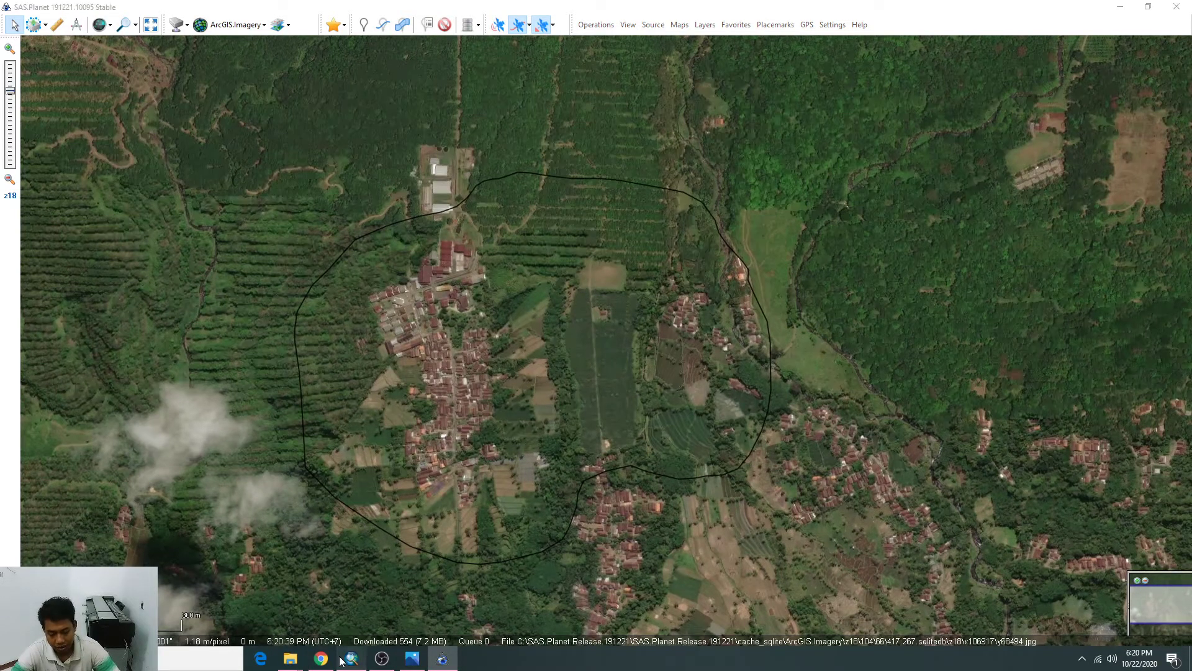
click(1185, 208)
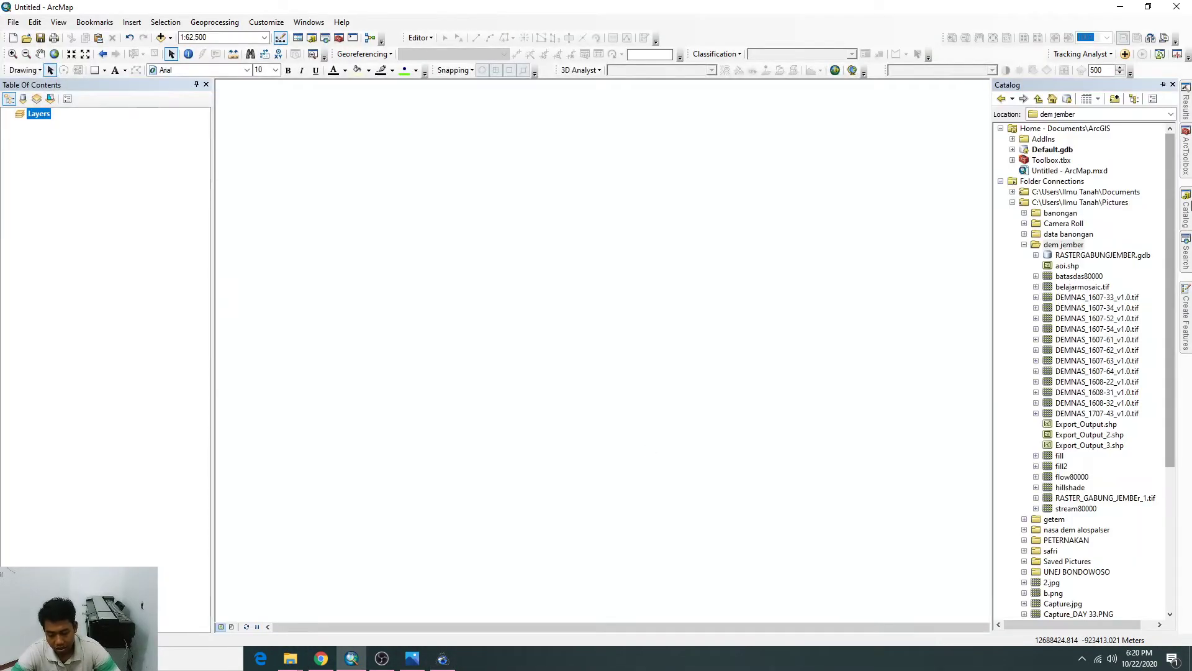
click(1064, 203)
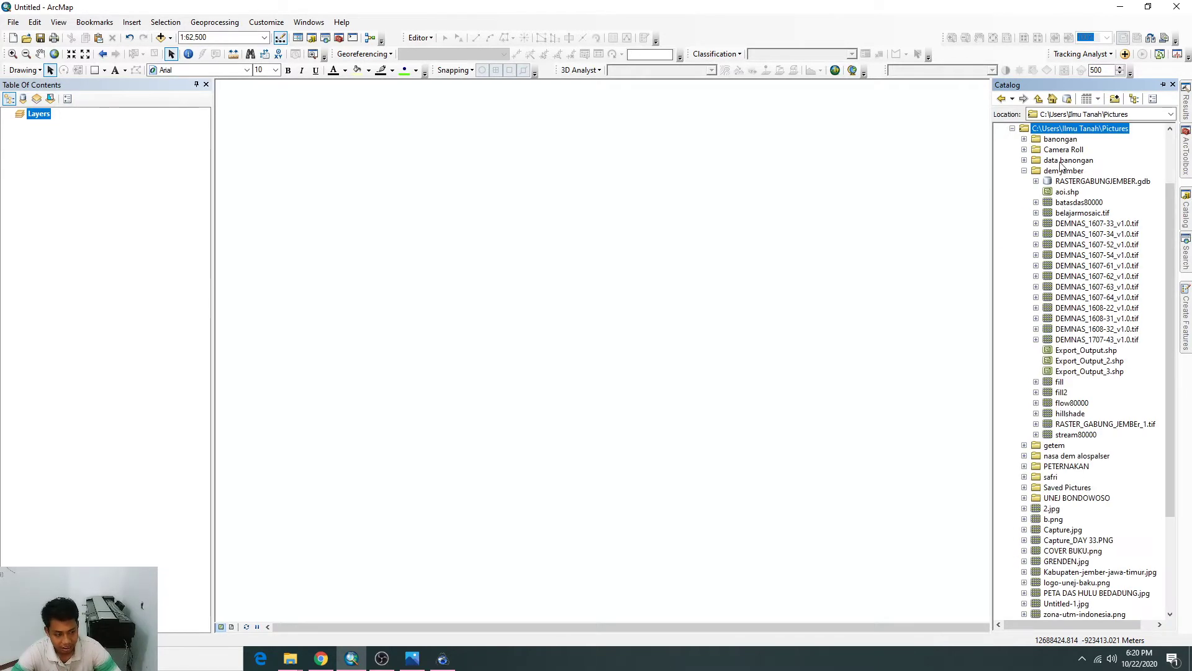
scroll(1057, 257, down, 2)
double_click(1051, 414)
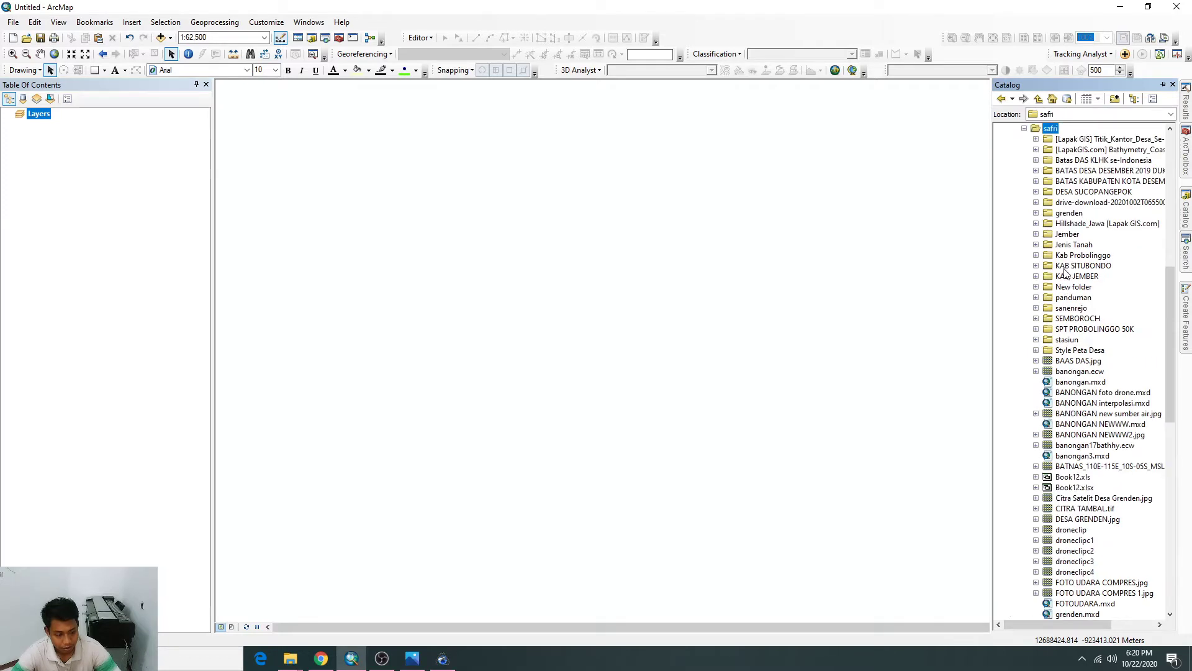
double_click(1066, 235)
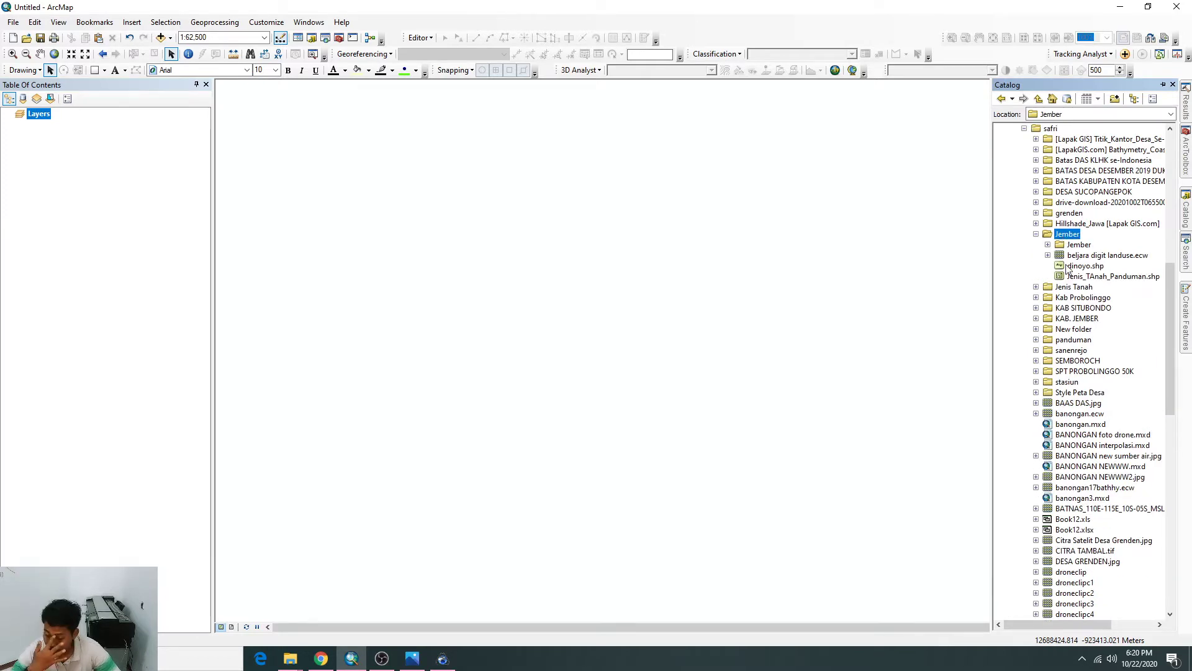
mouse_move(1077, 261)
mouse_down()
mouse_move(1101, 260)
mouse_move(777, 231)
mouse_up()
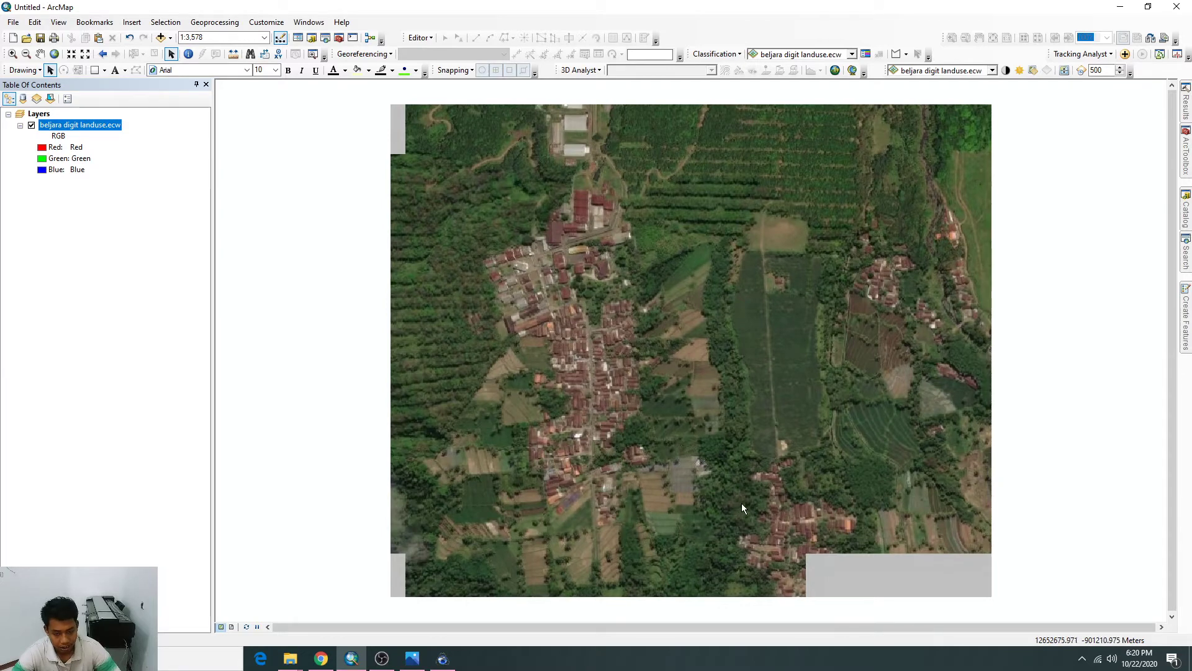
Examine the stitched satellite image at several scales, checking its edges, settlement and fields.
scroll(741, 503, down, 2)
scroll(741, 503, up, 3)
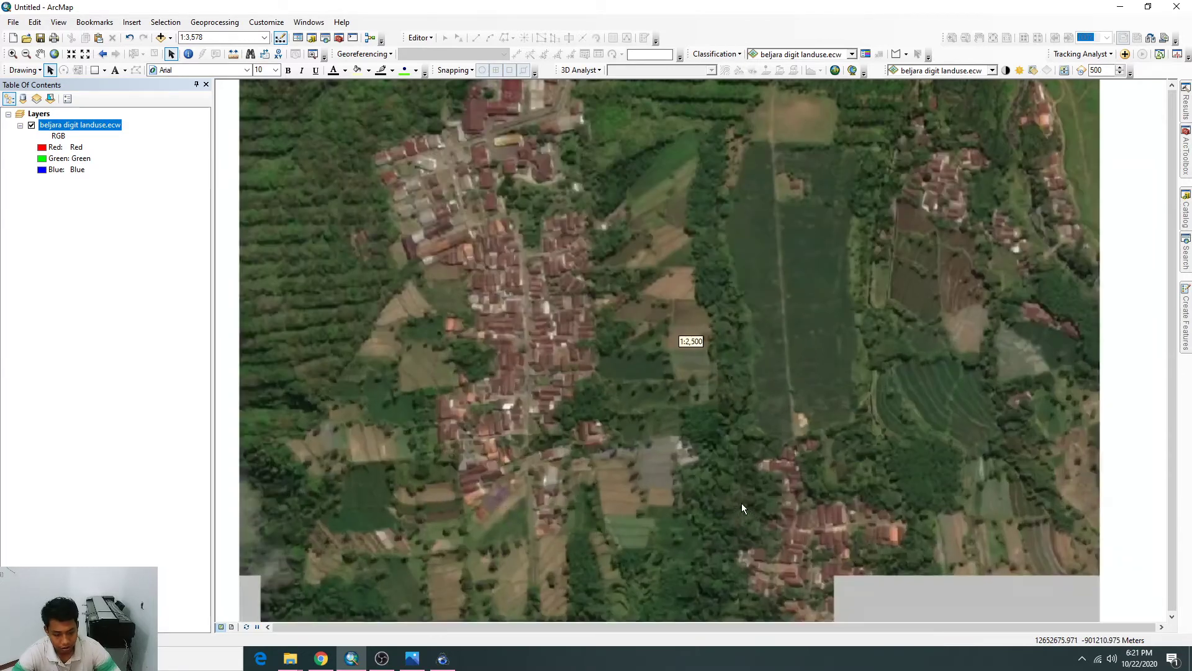
scroll(742, 503, down, 3)
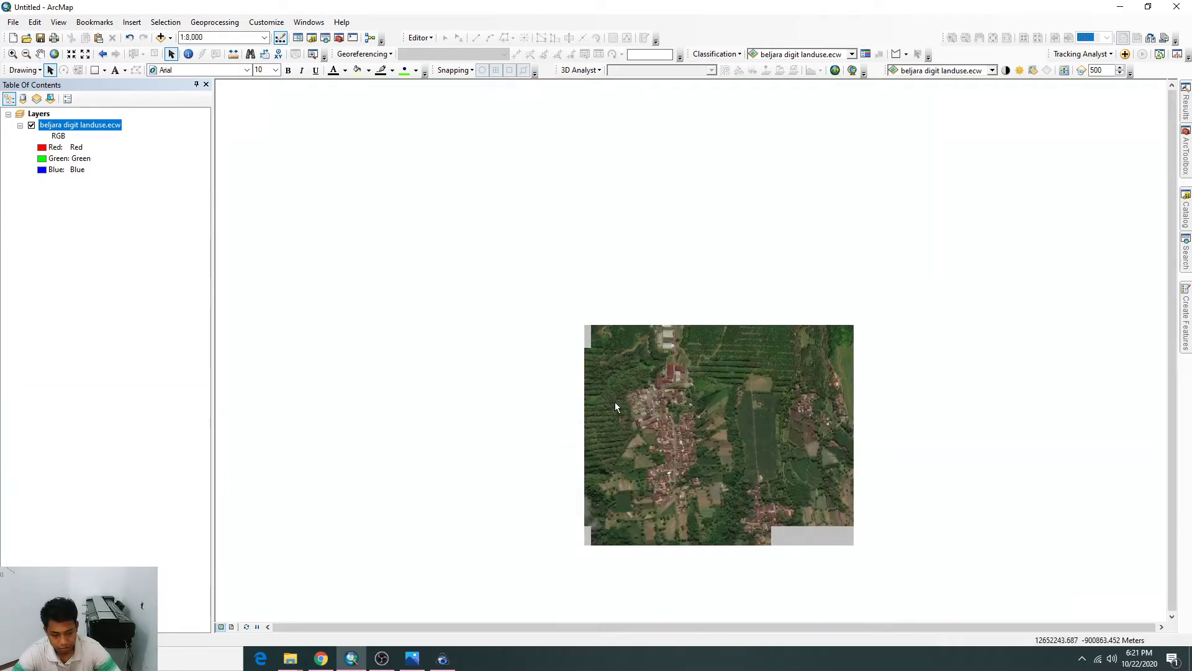
drag(655, 418, 452, 311)
scroll(465, 297, up, 2)
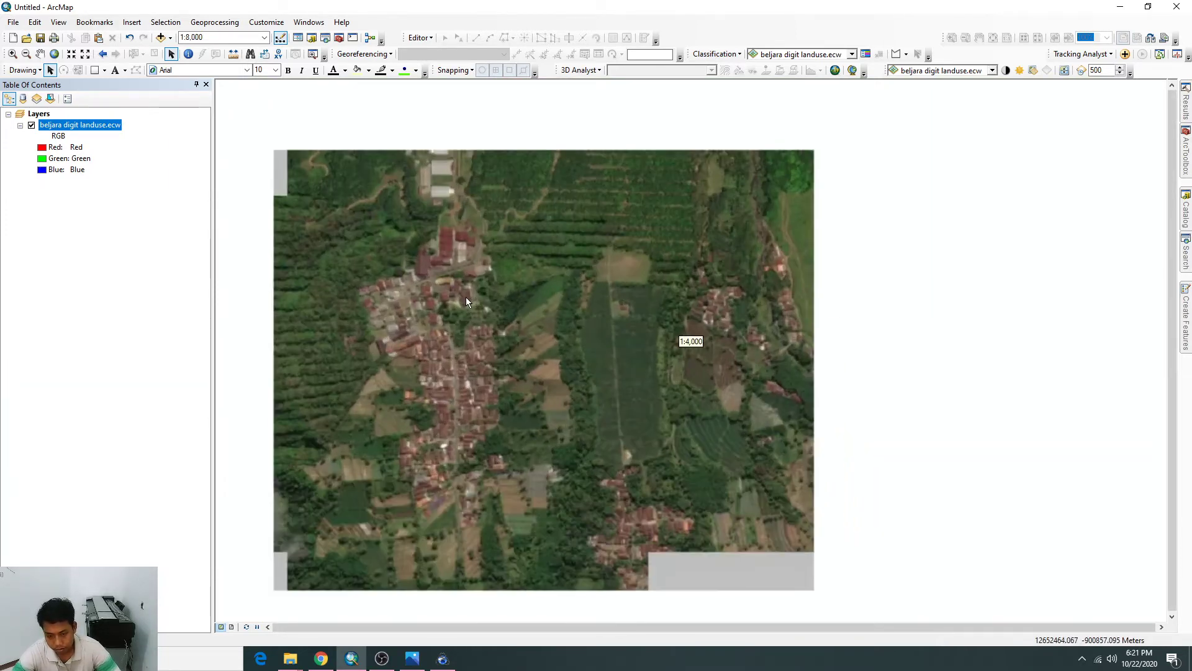
drag(367, 393, 461, 391)
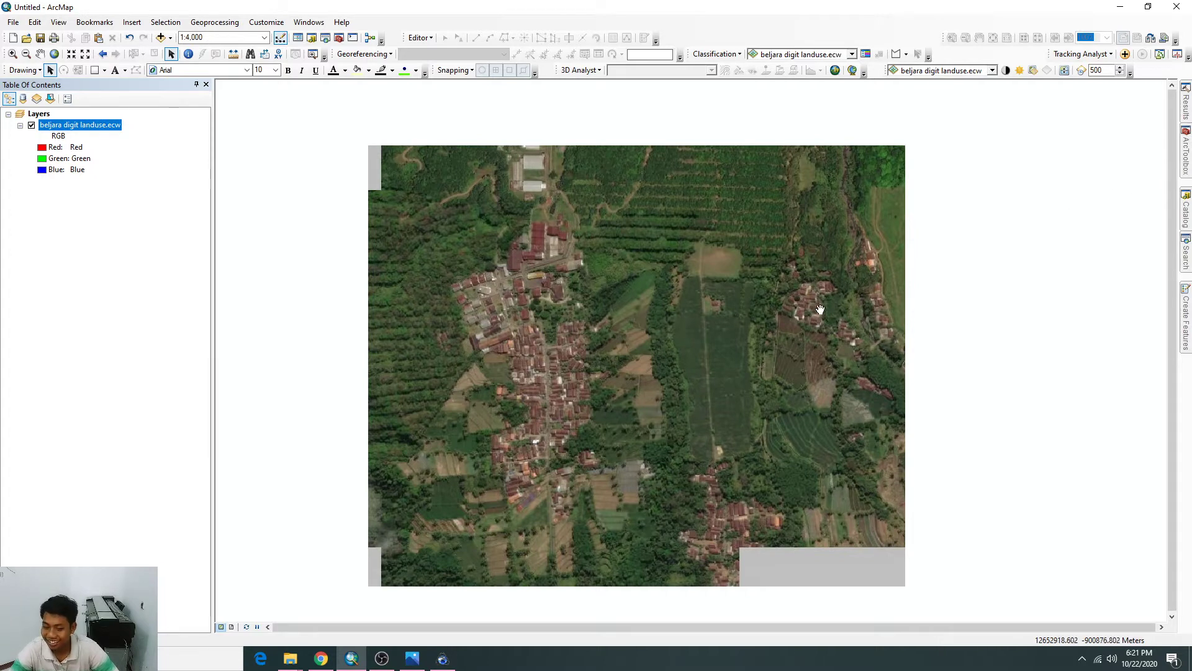
drag(822, 318, 870, 239)
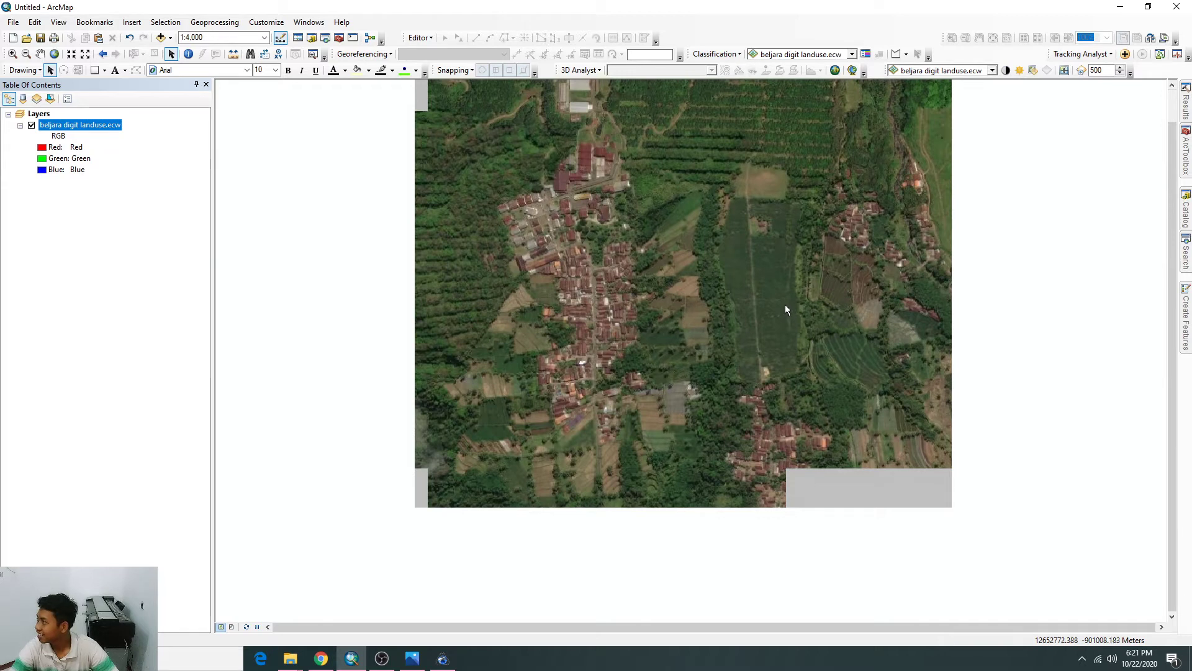
key(c)
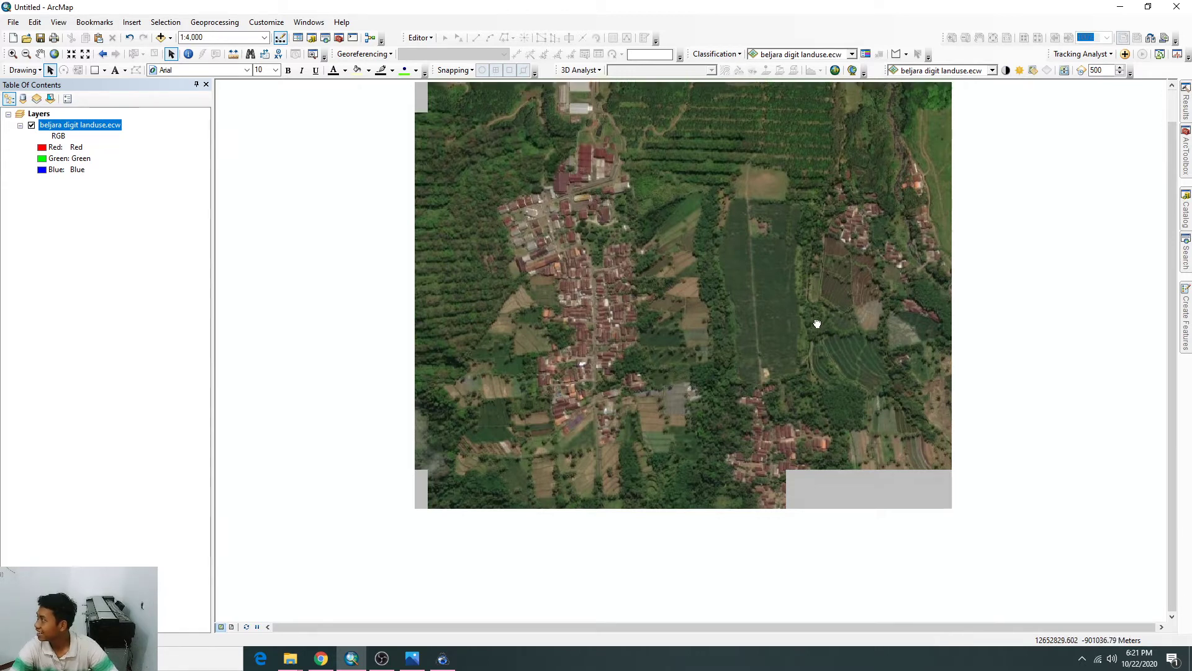
drag(817, 323, 738, 426)
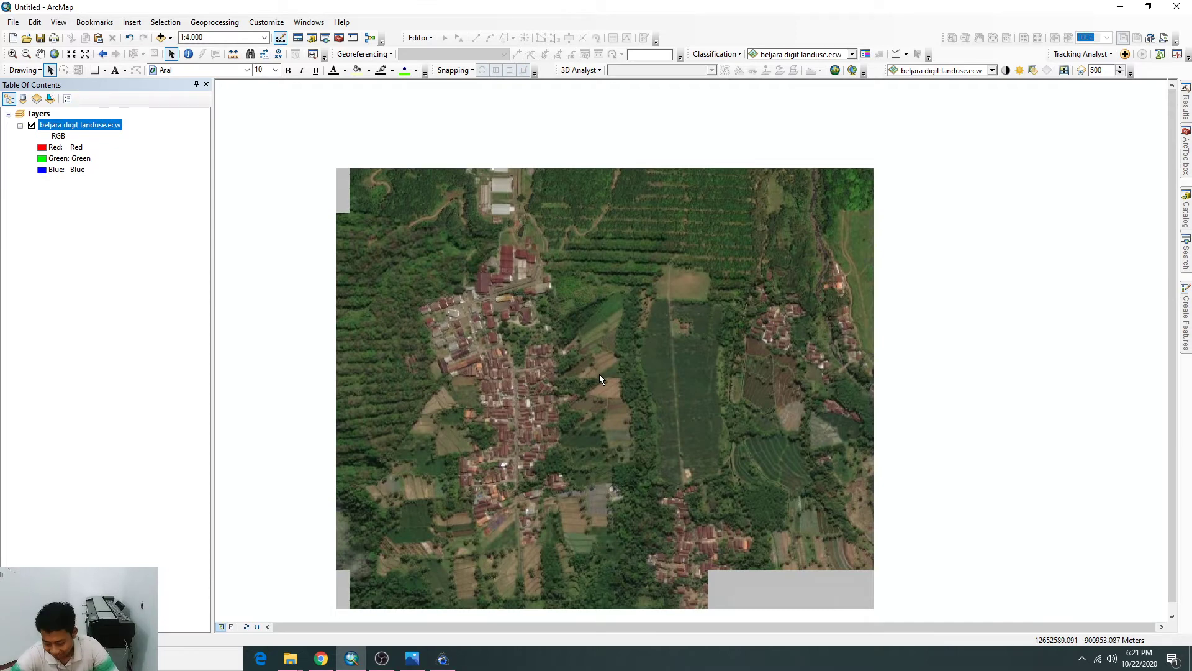
drag(593, 388, 602, 327)
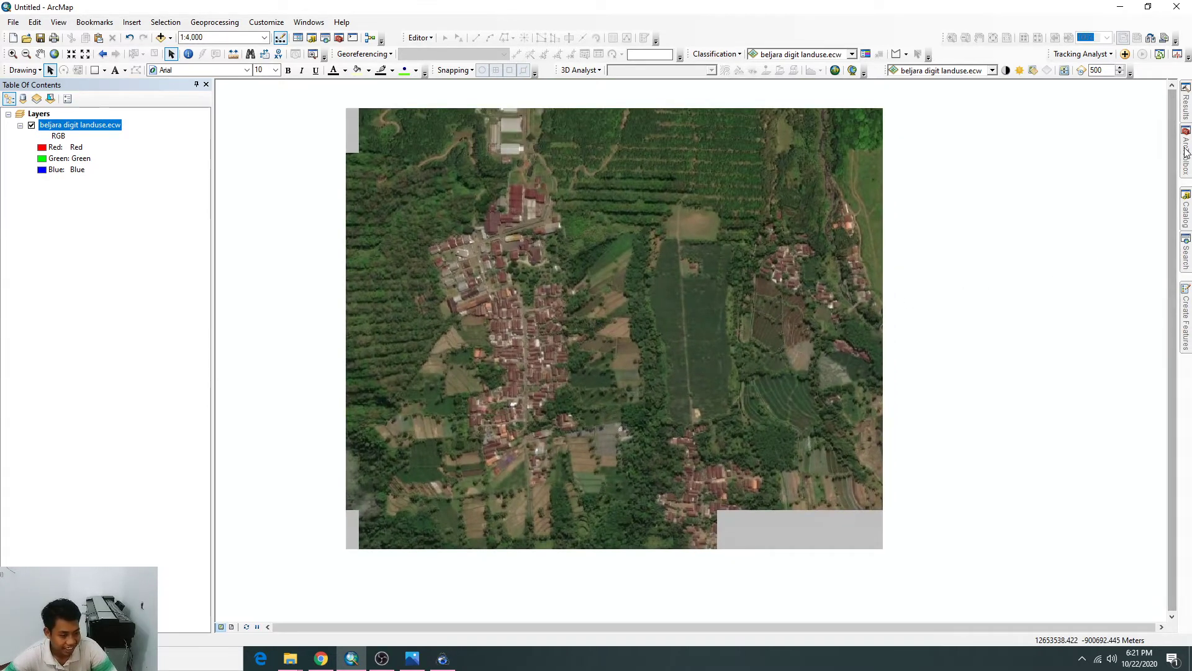
Open the KML To Layer tool from the From KML conversion tools in ArcToolbox.
mouse_move(1186, 152)
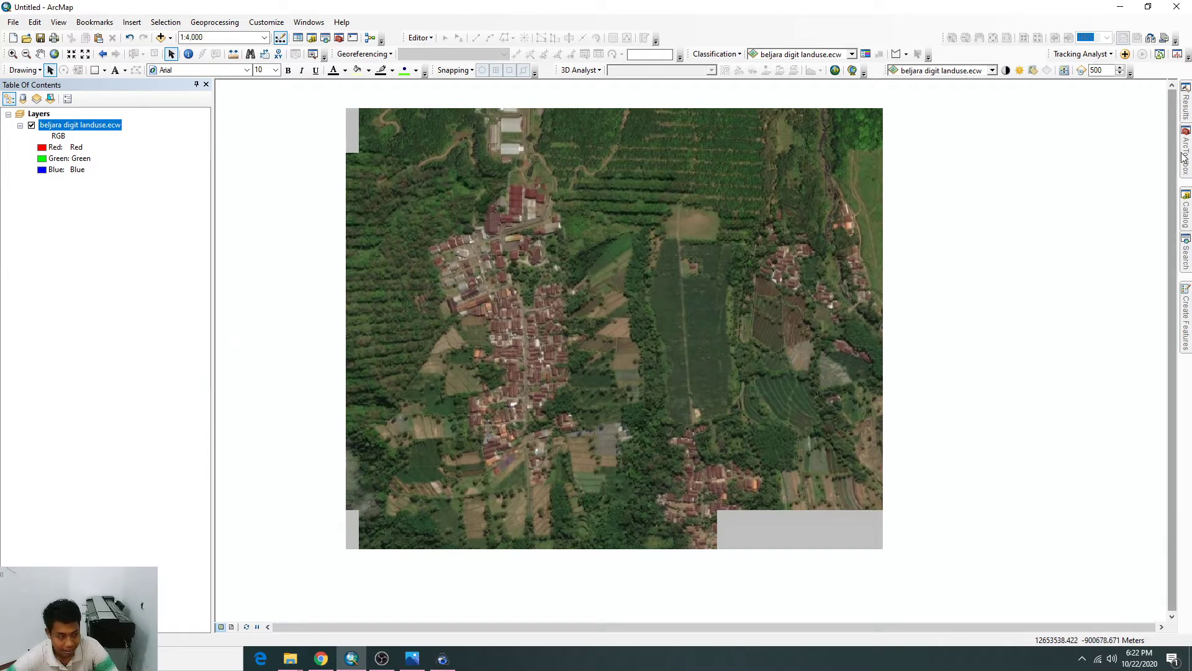
mouse_move(1186, 156)
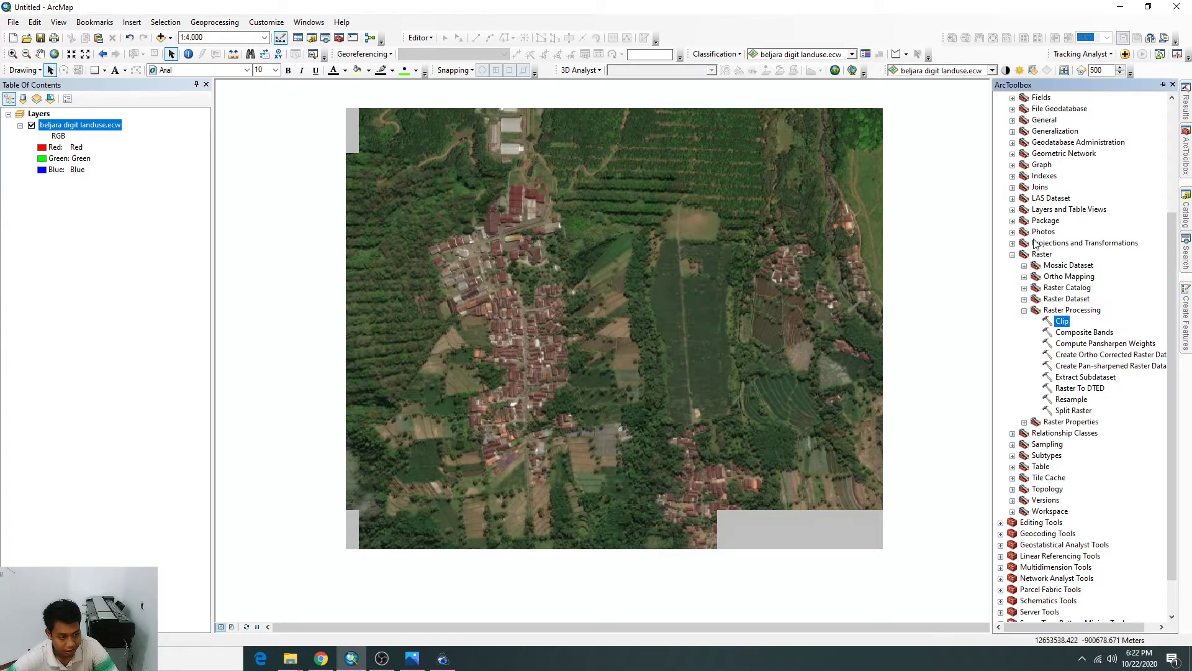
scroll(1035, 243, up, 5)
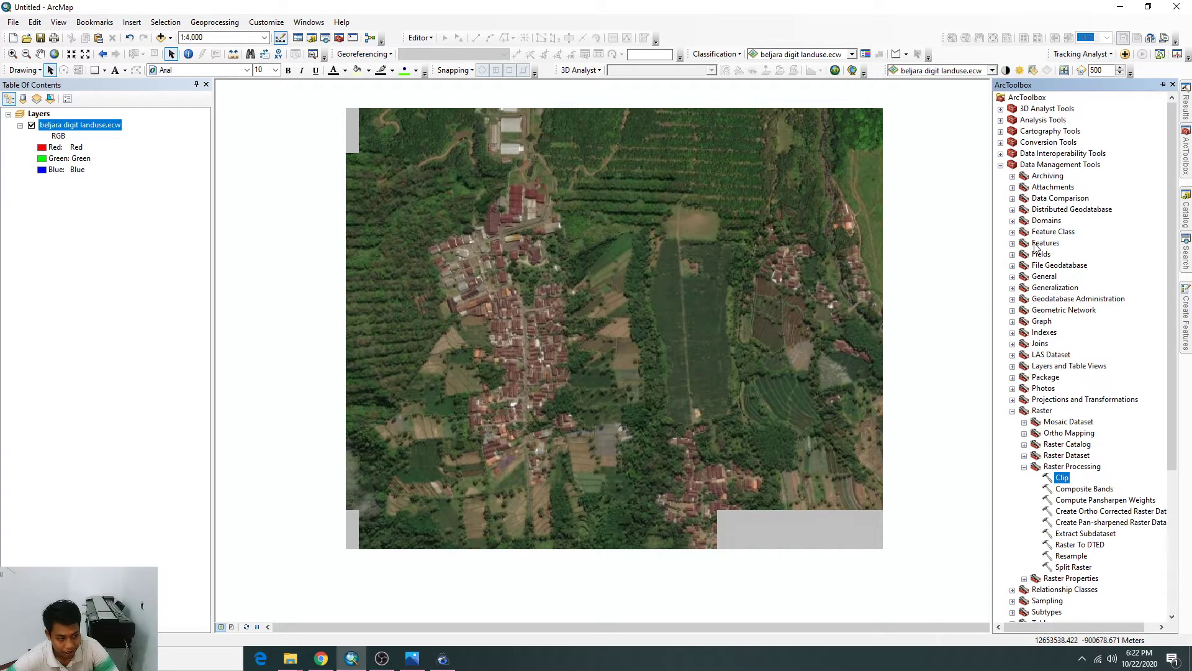
click(1001, 143)
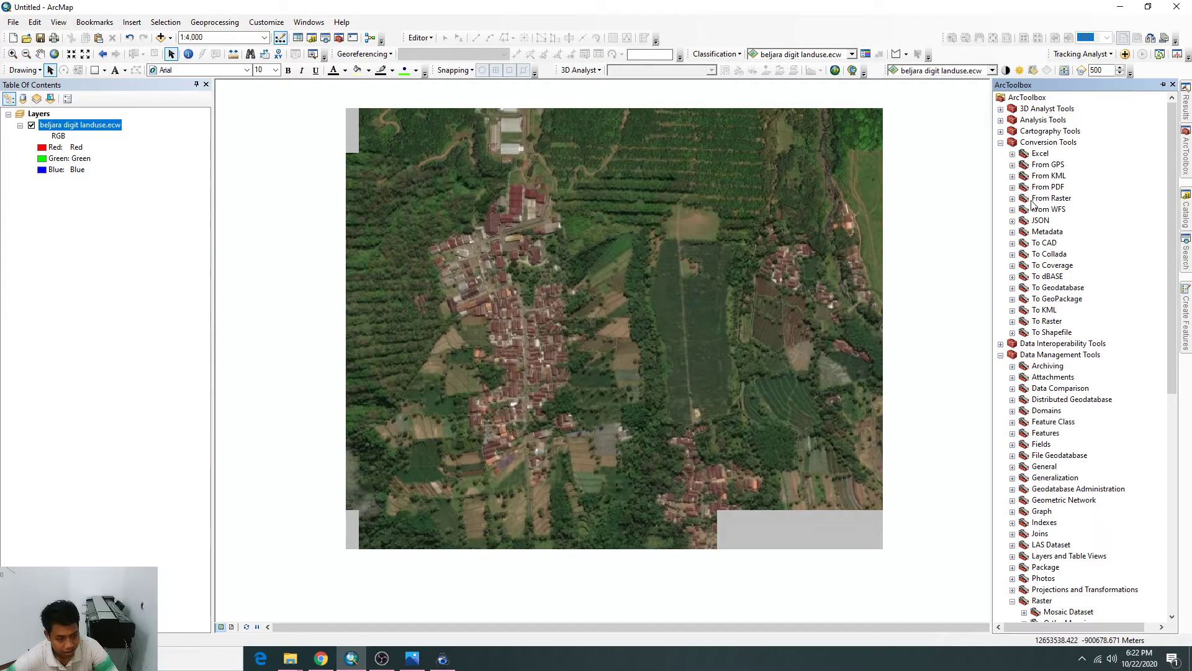
click(1013, 176)
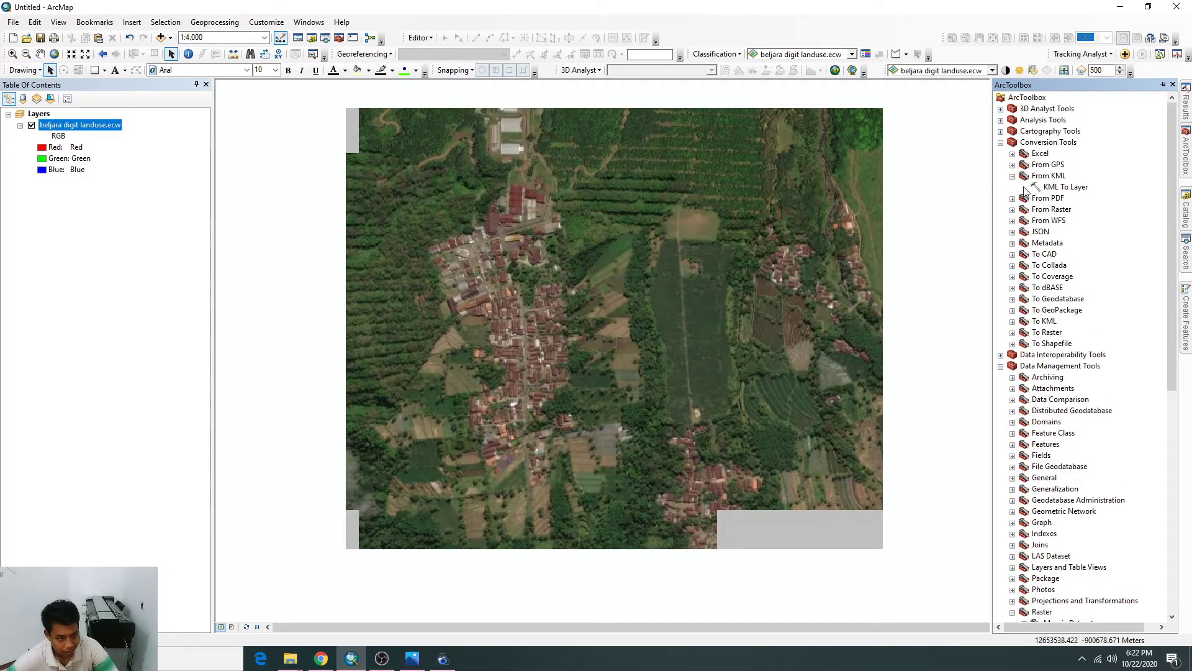
double_click(1042, 187)
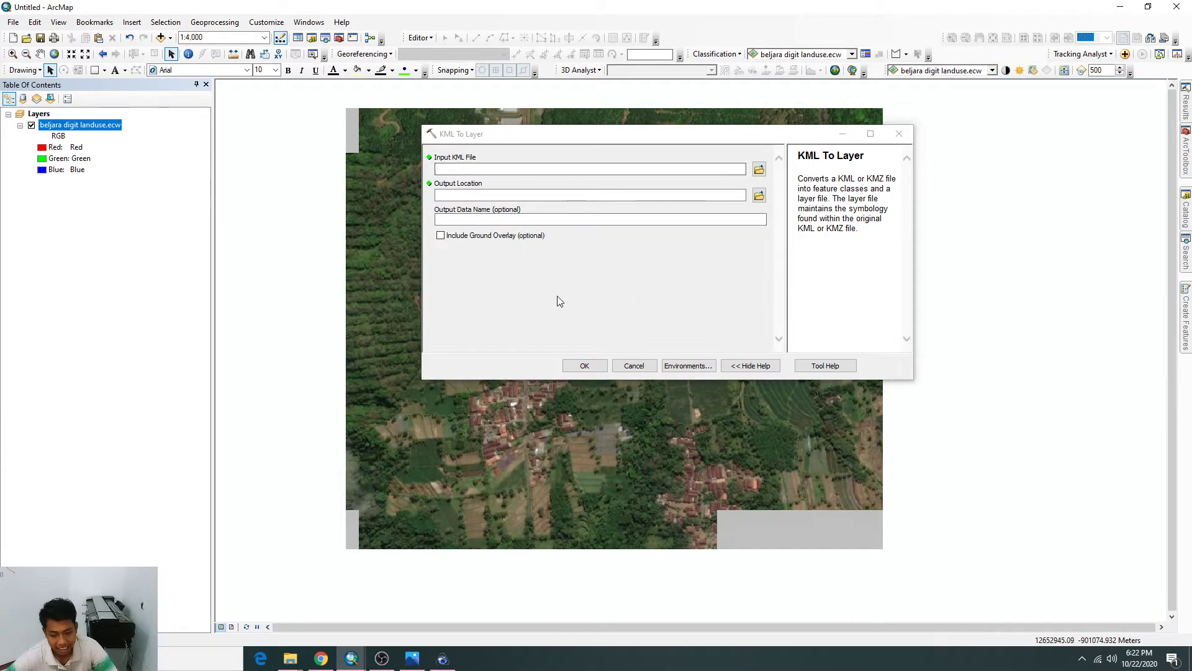
Convert "aoi praktikum survey.kmz" from the Jember folder to a map layer, keeping the default output location and name.
click(670, 174)
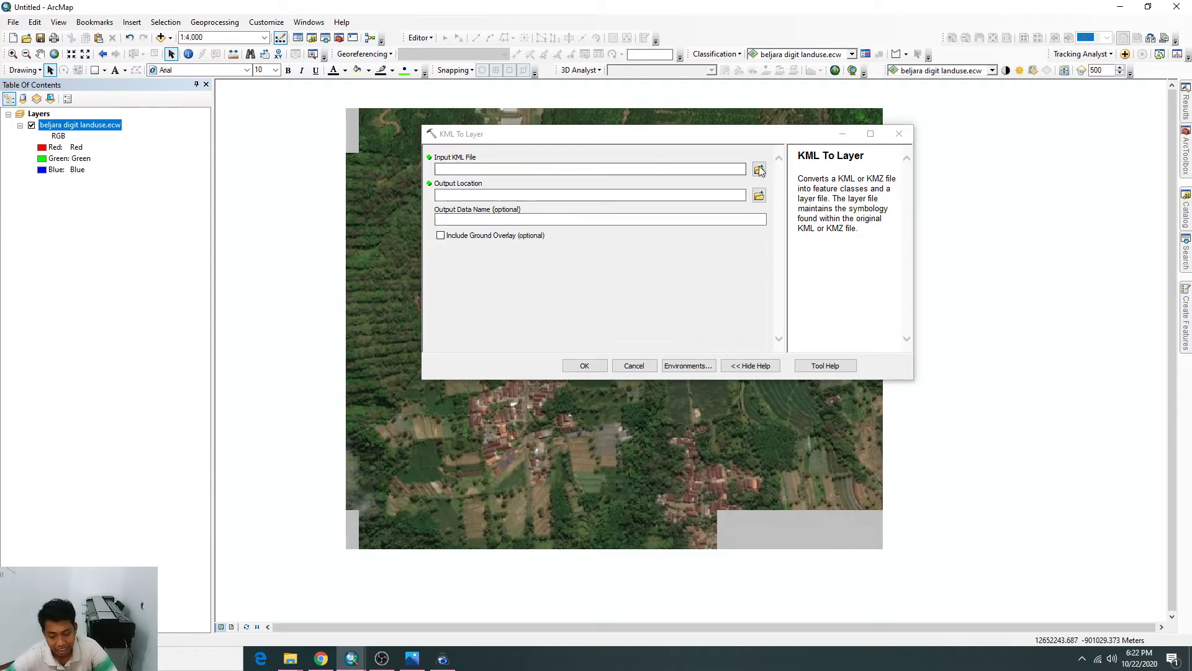
click(758, 168)
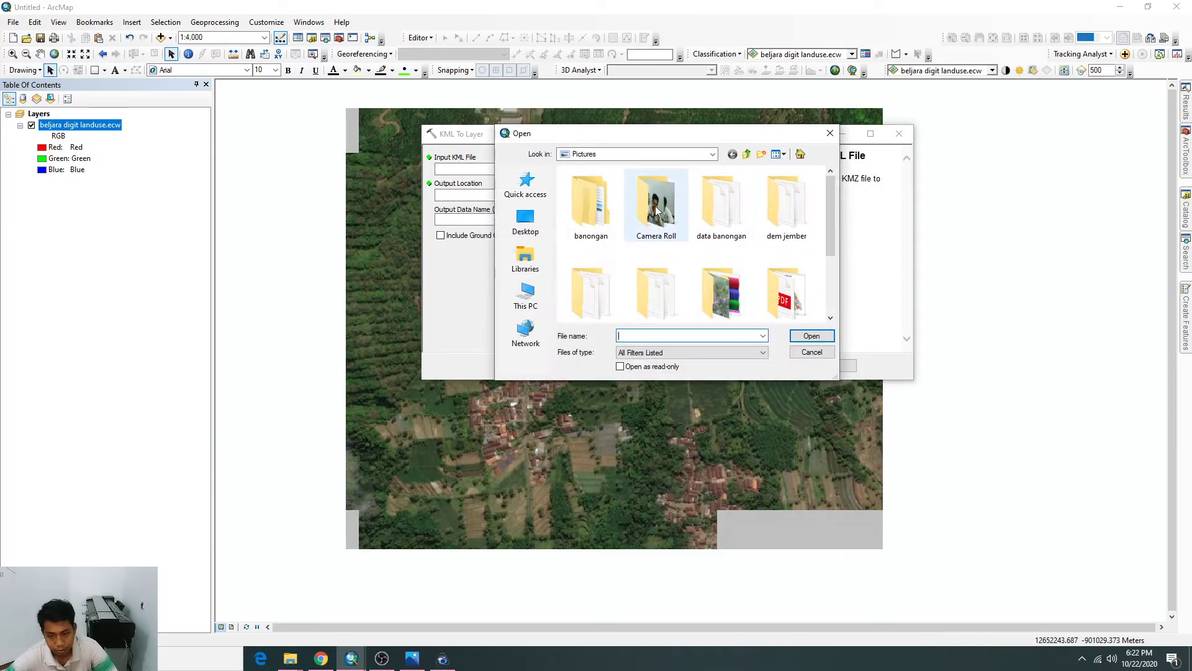
scroll(642, 217, down, 3)
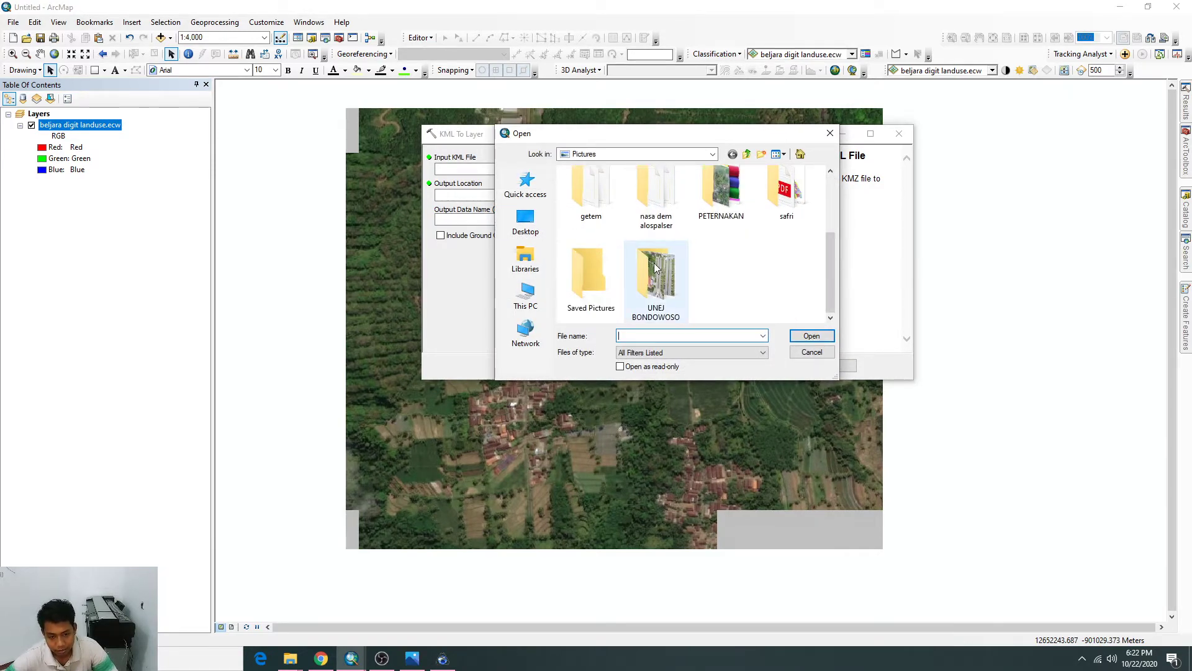
double_click(783, 196)
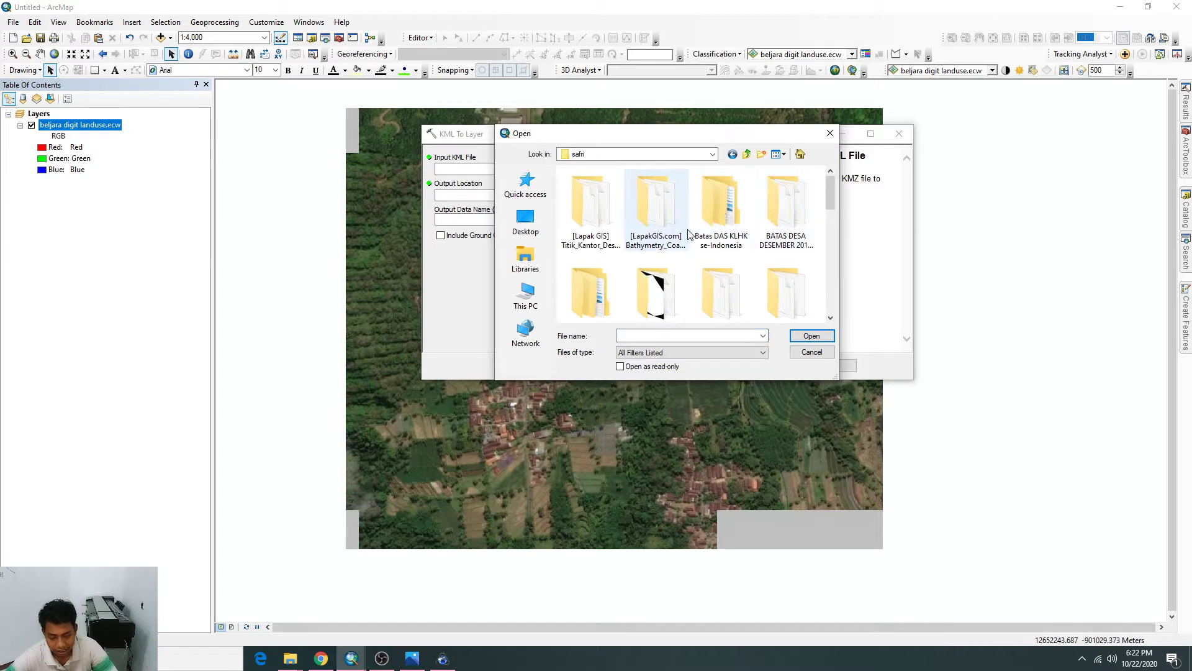
scroll(689, 234, down, 5)
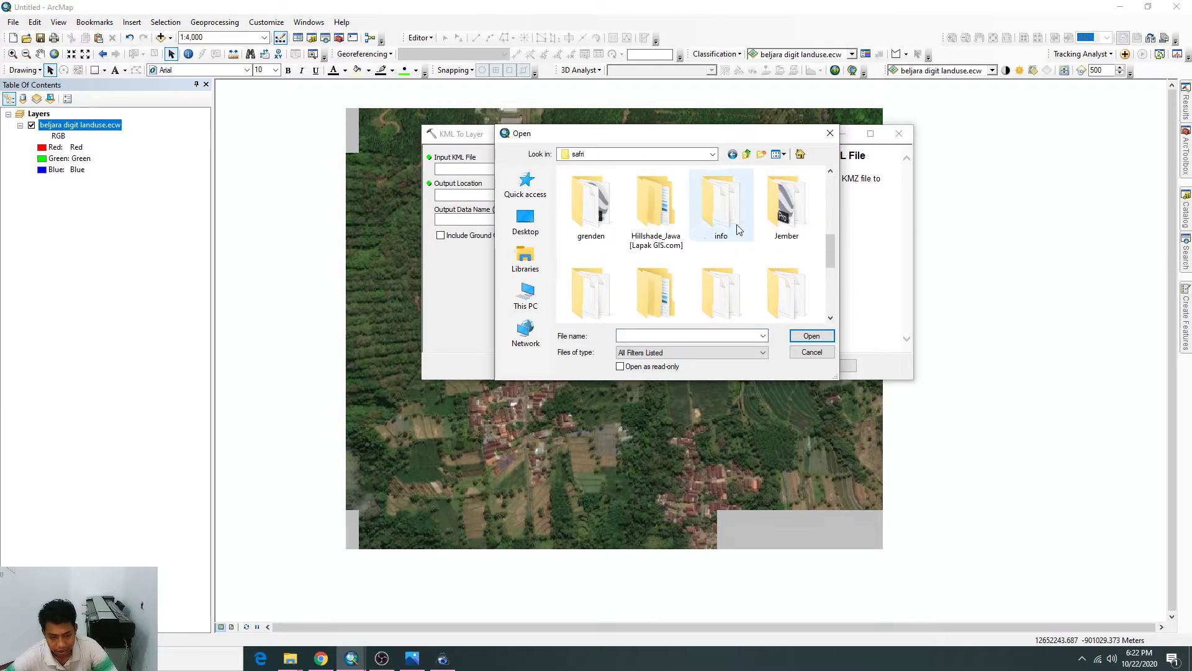
double_click(773, 221)
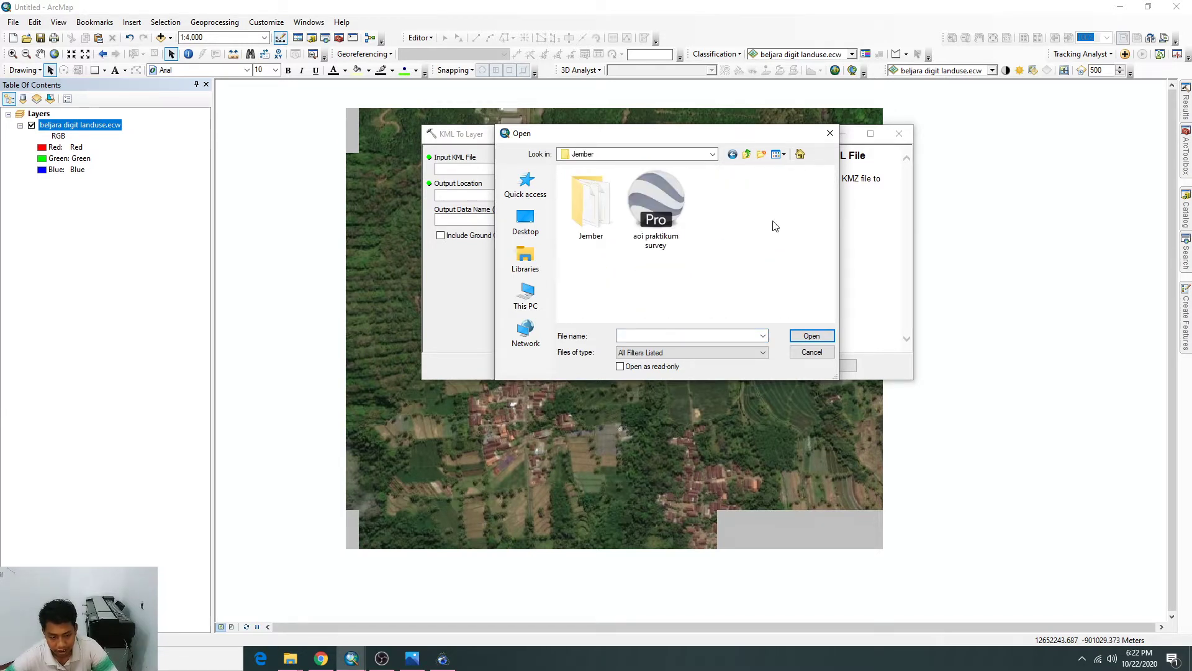
click(670, 233)
click(811, 335)
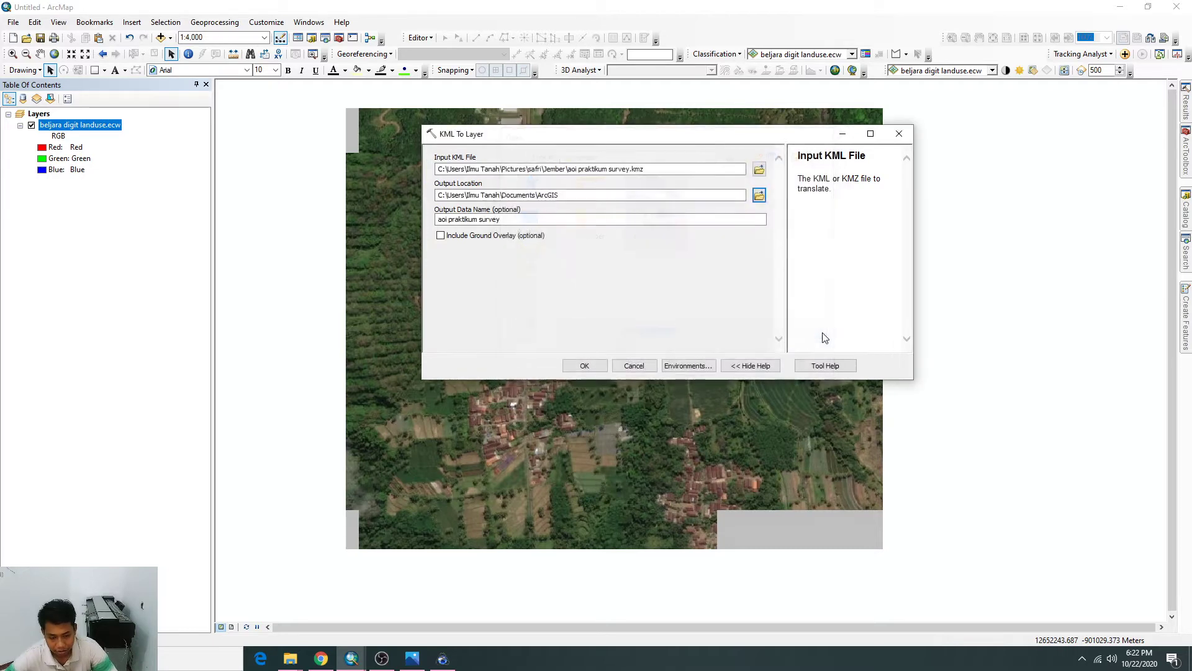
click(587, 367)
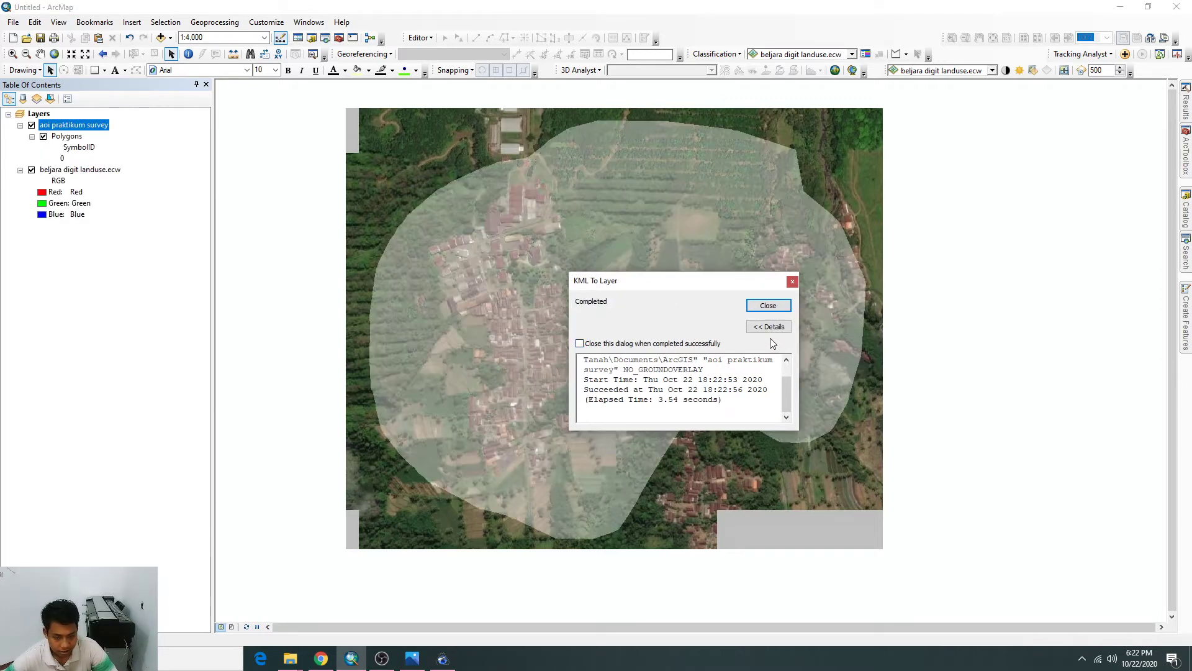
click(770, 308)
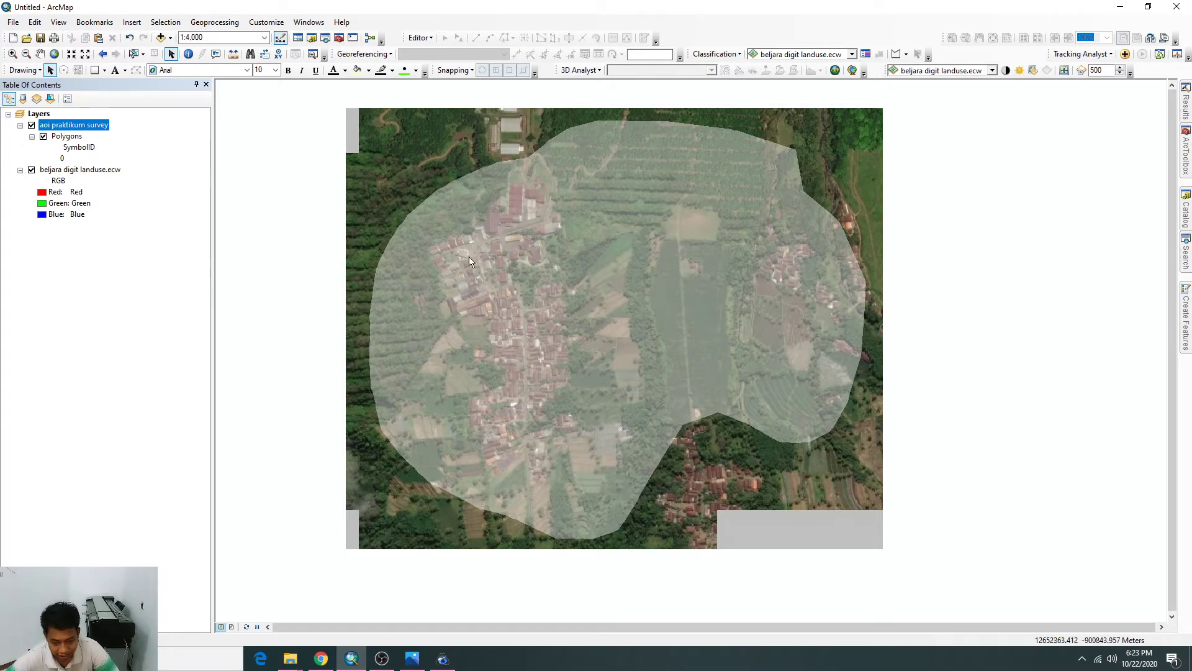
Export all features of the Polygons layer as shapefile "aoi" in the DESA SUCOPANGEPOK folder and add it to the map.
right_click(65, 138)
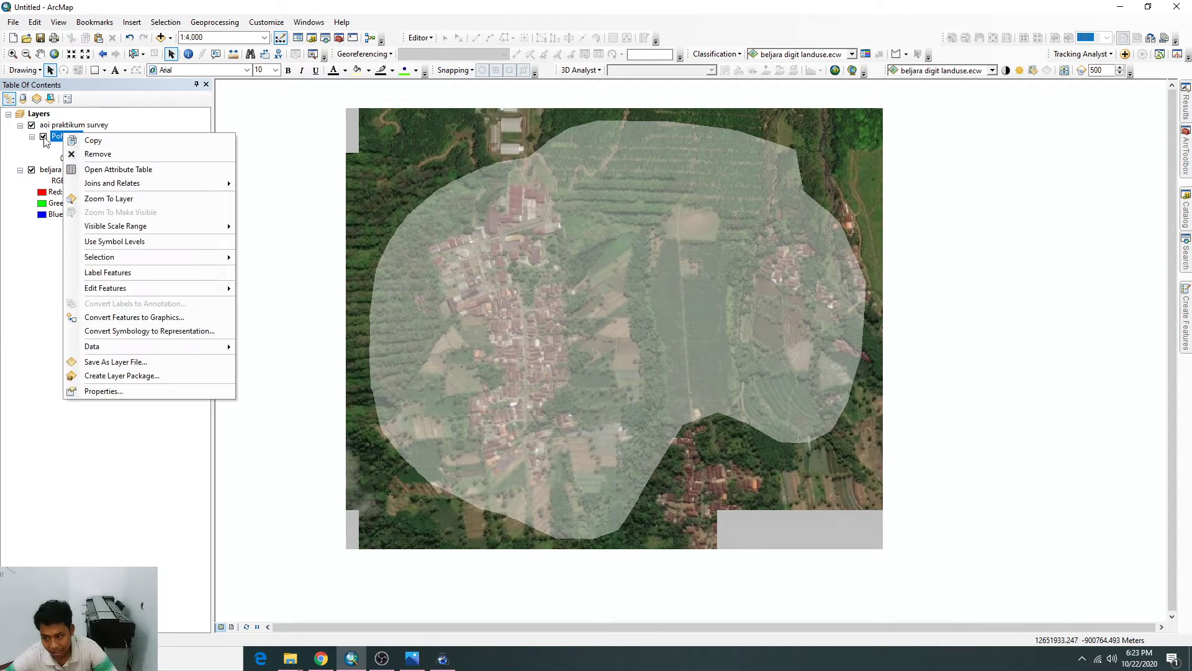
click(71, 137)
right_click(72, 138)
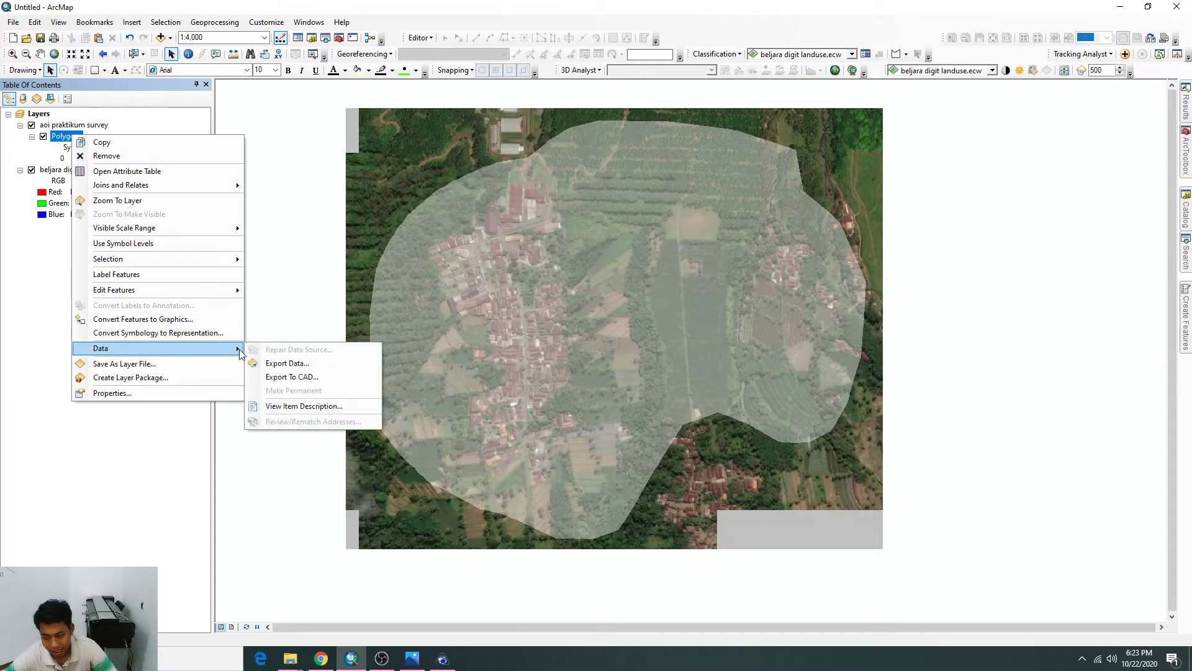
click(271, 359)
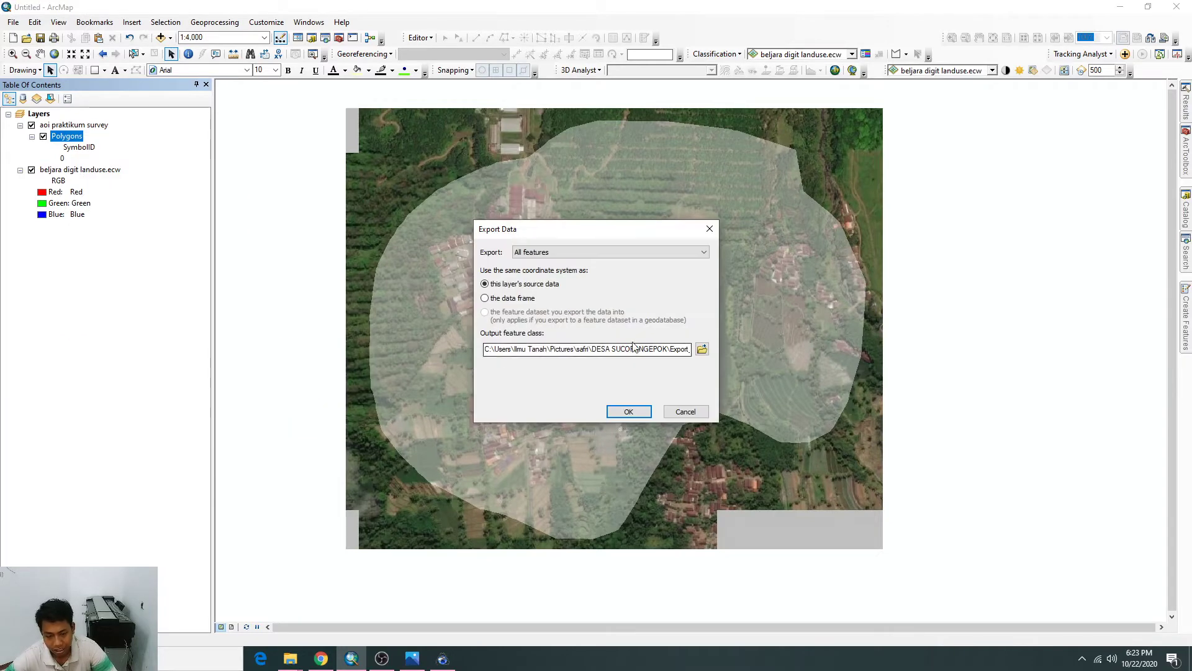
click(702, 349)
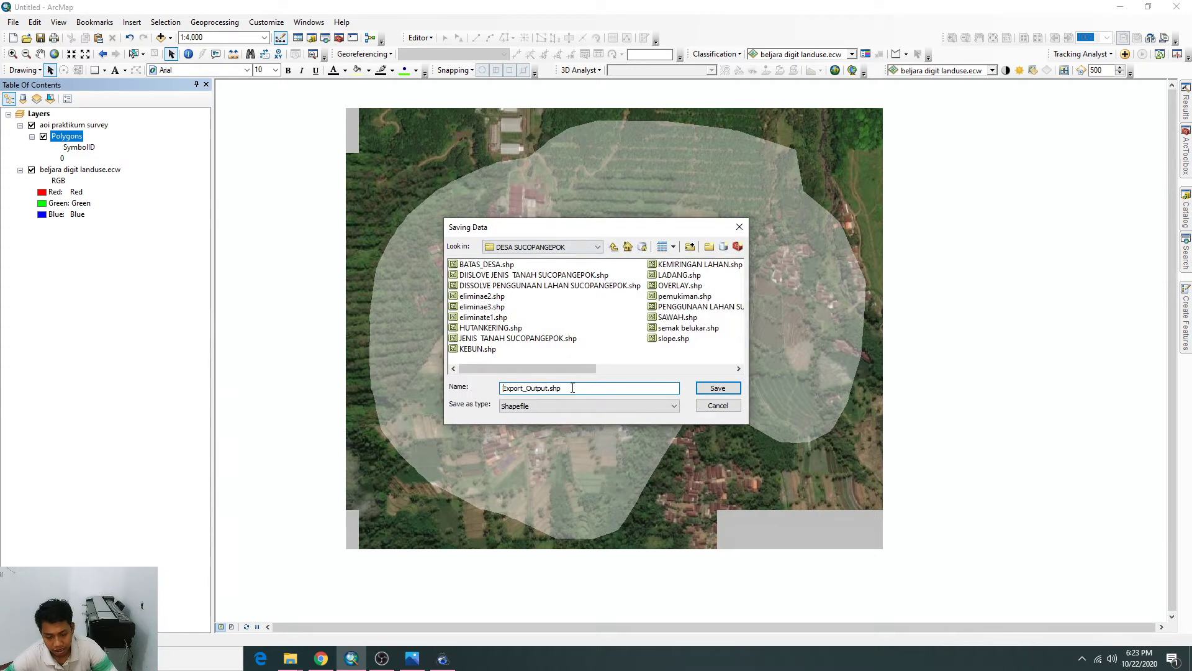
drag(572, 388, 438, 392)
text(aoi)
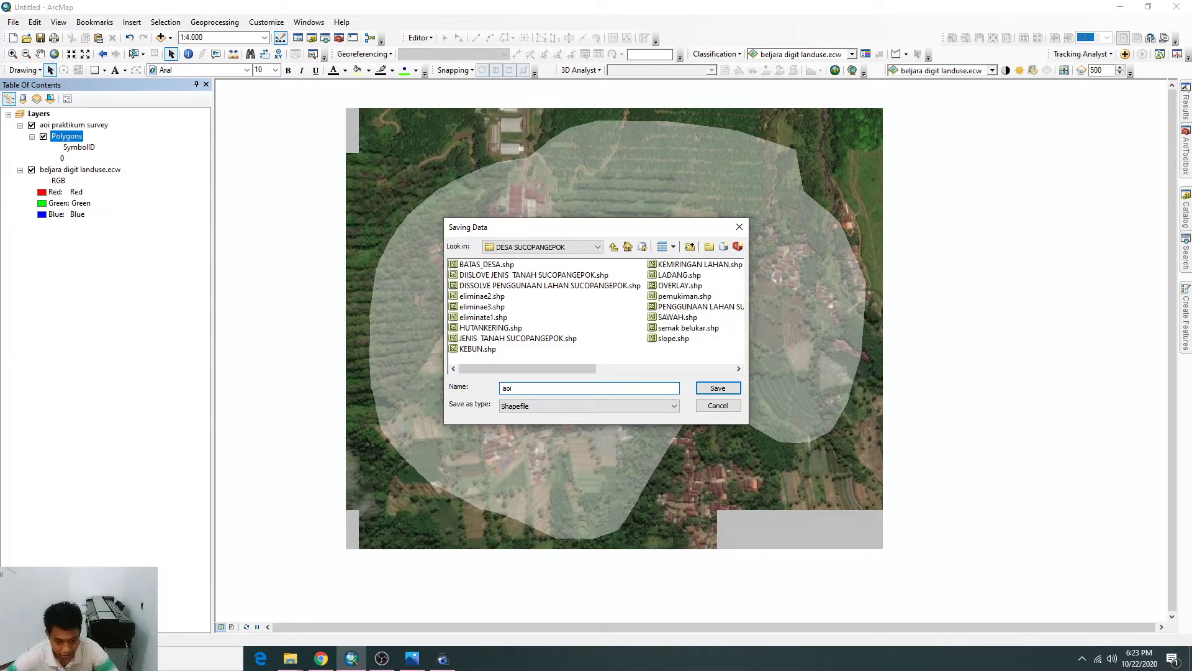
key(Return)
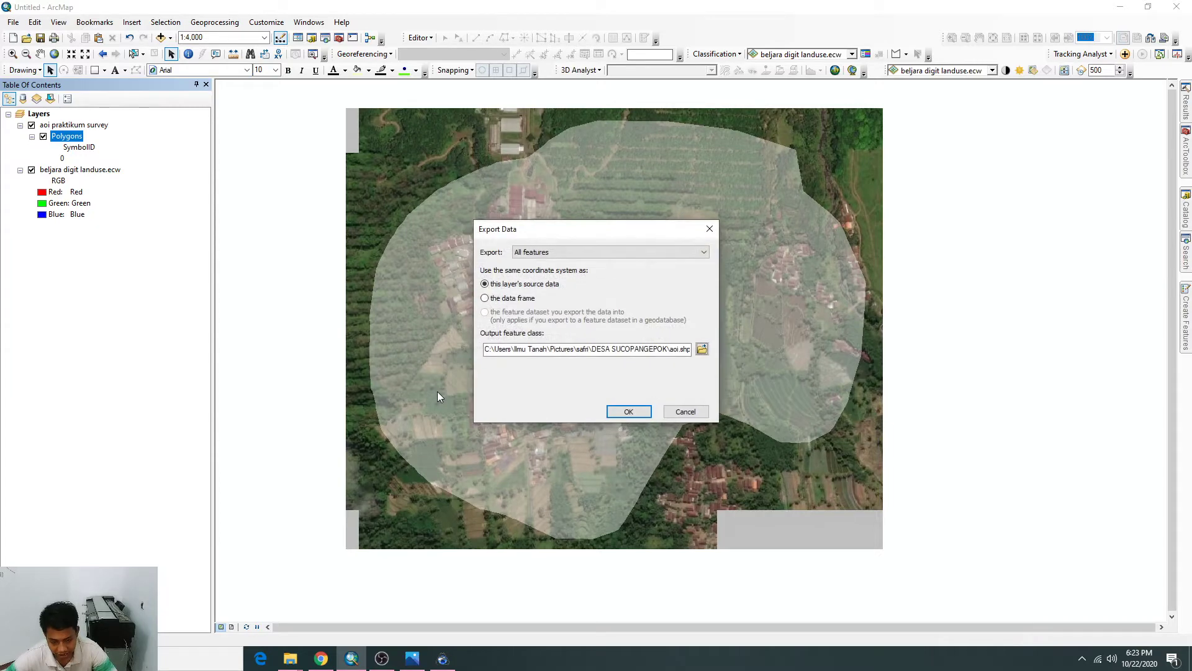
click(612, 410)
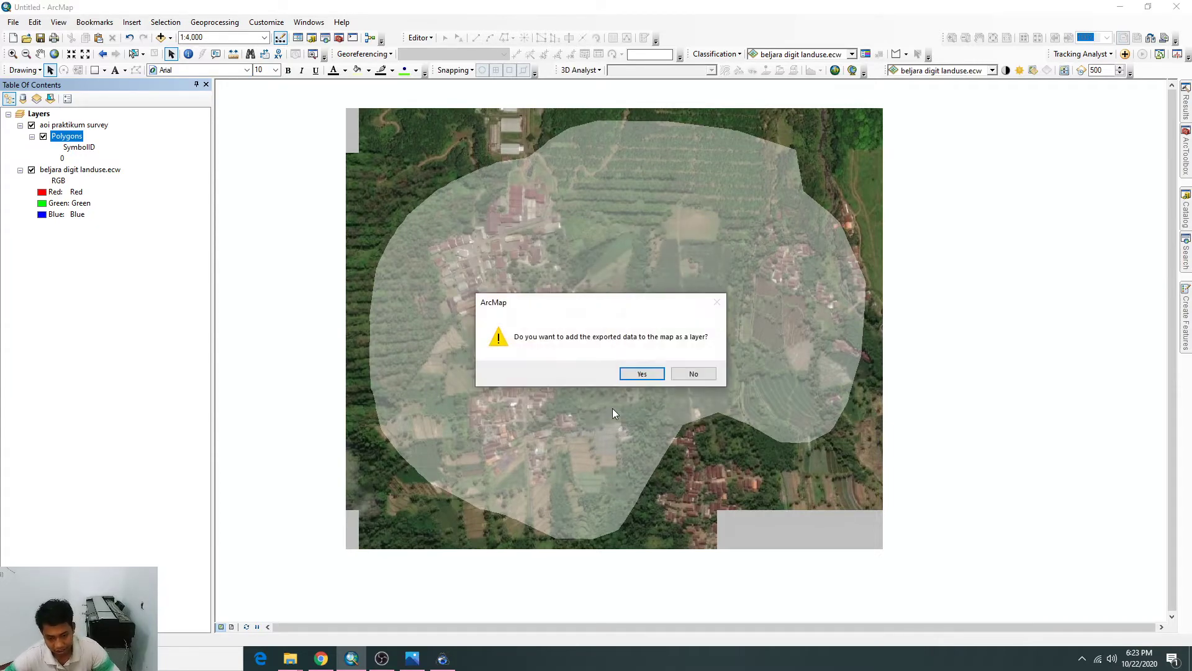
click(642, 373)
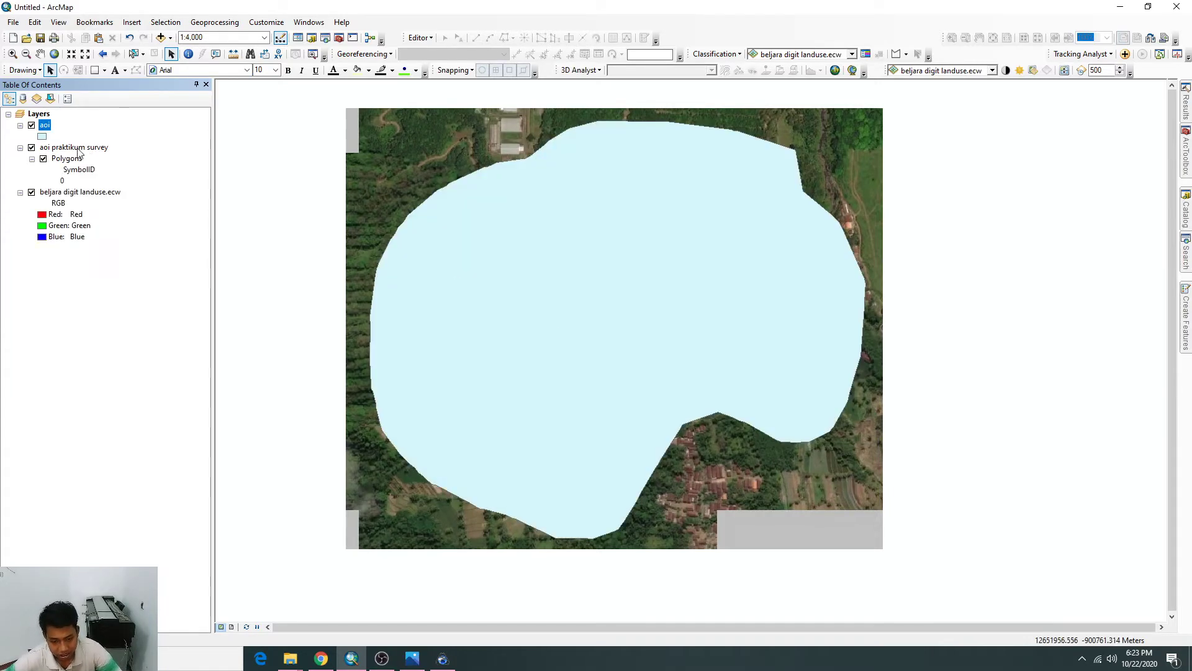
Remove the "aoi praktikum survey" group layer and check the aoi layer's source properties.
right_click(47, 148)
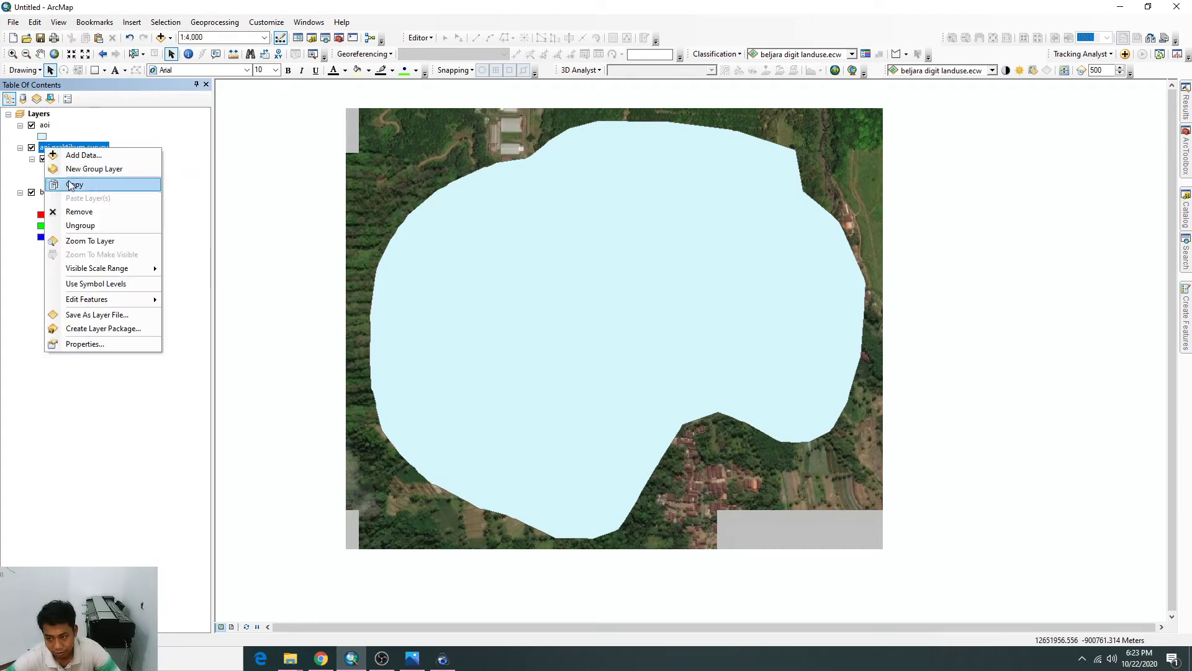
click(76, 214)
click(32, 125)
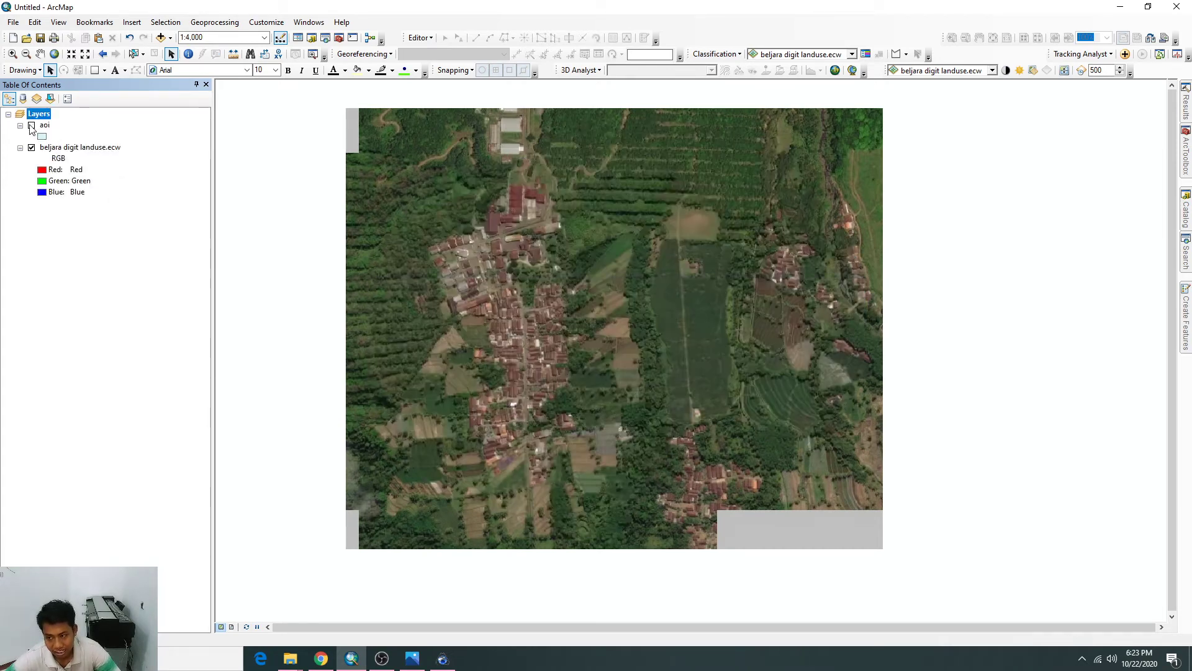
click(32, 126)
double_click(45, 126)
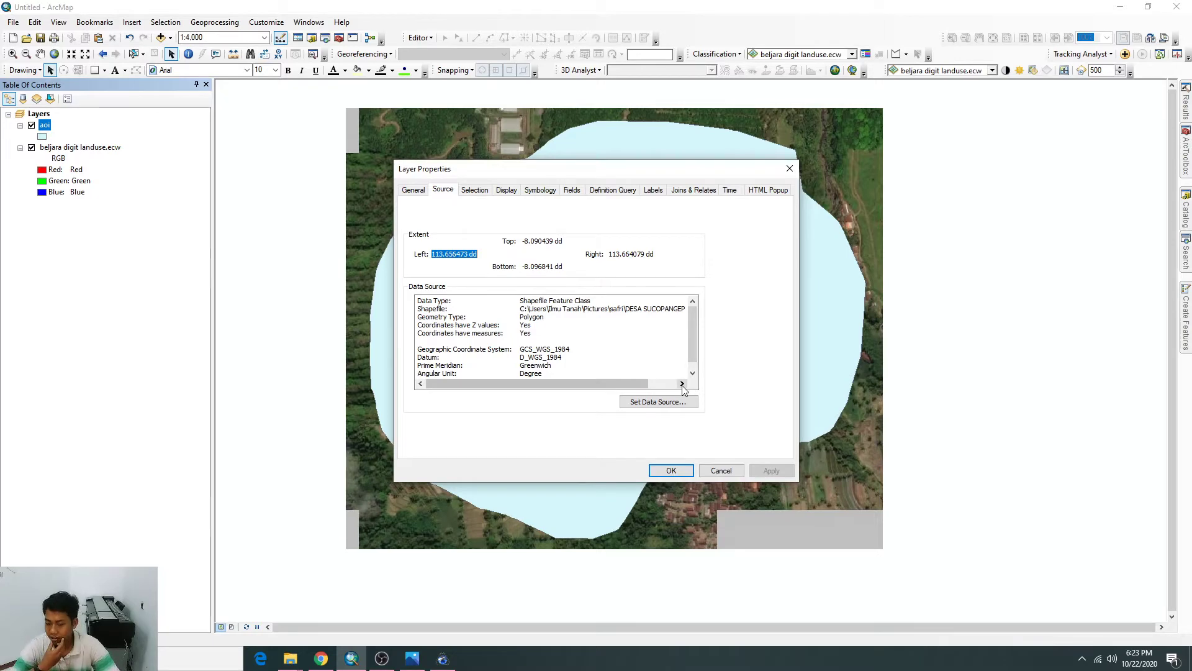
click(729, 471)
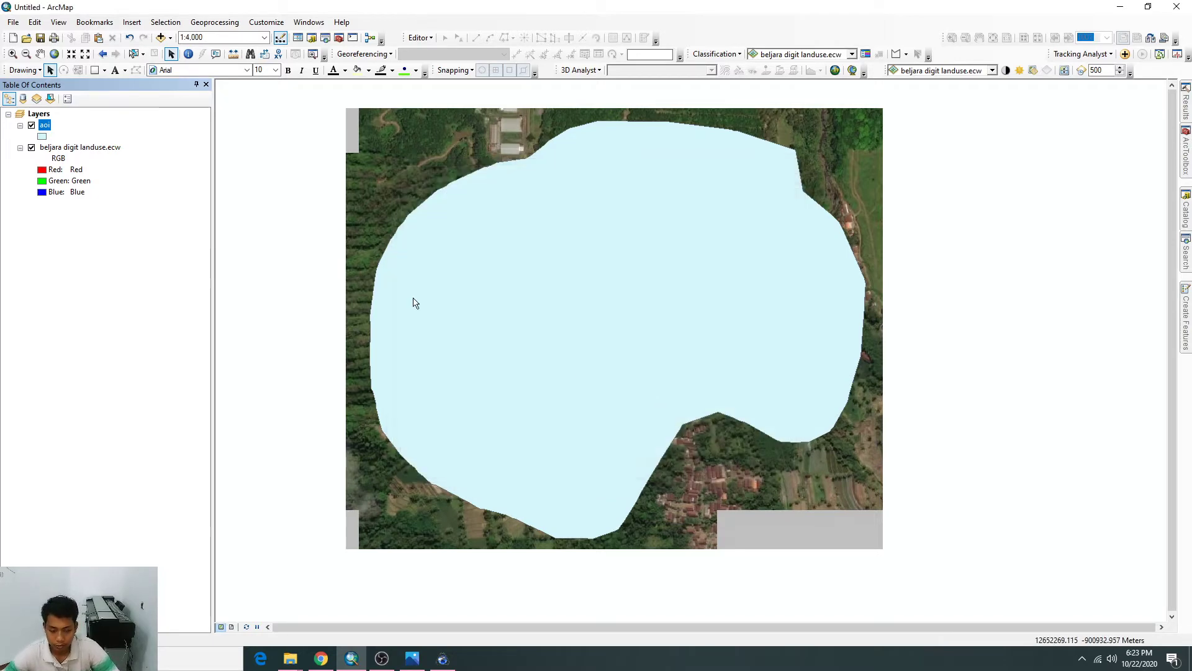
Symbolize the aoi layer with no fill colour and a yellow outline of width 1.
click(41, 136)
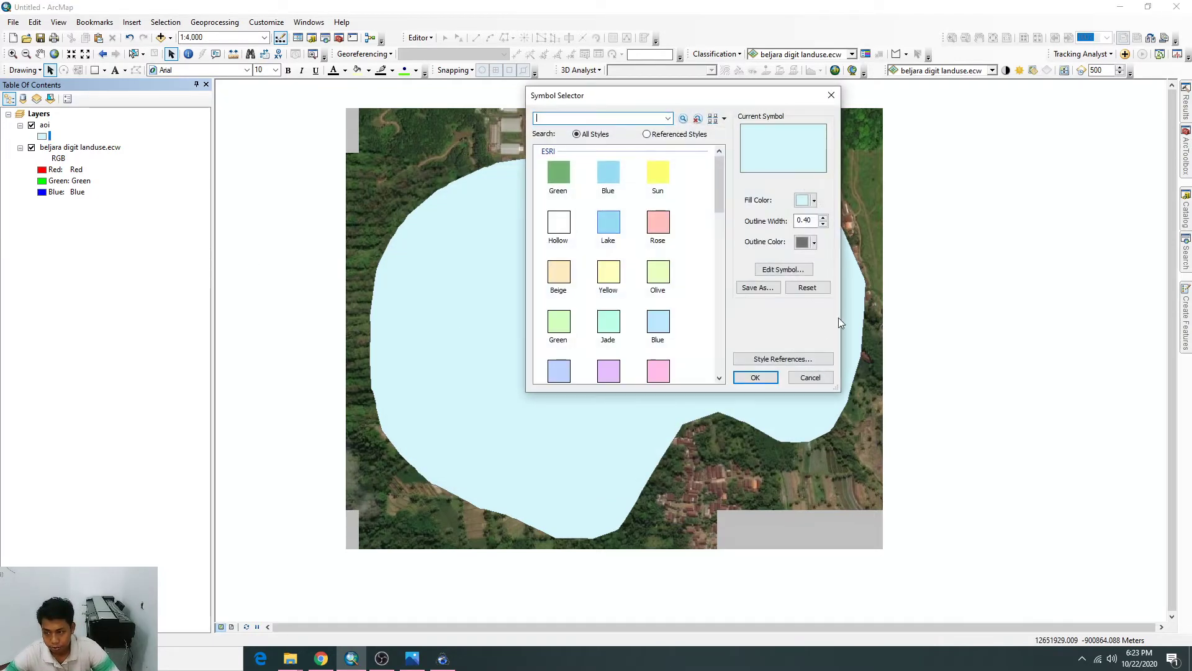
click(807, 200)
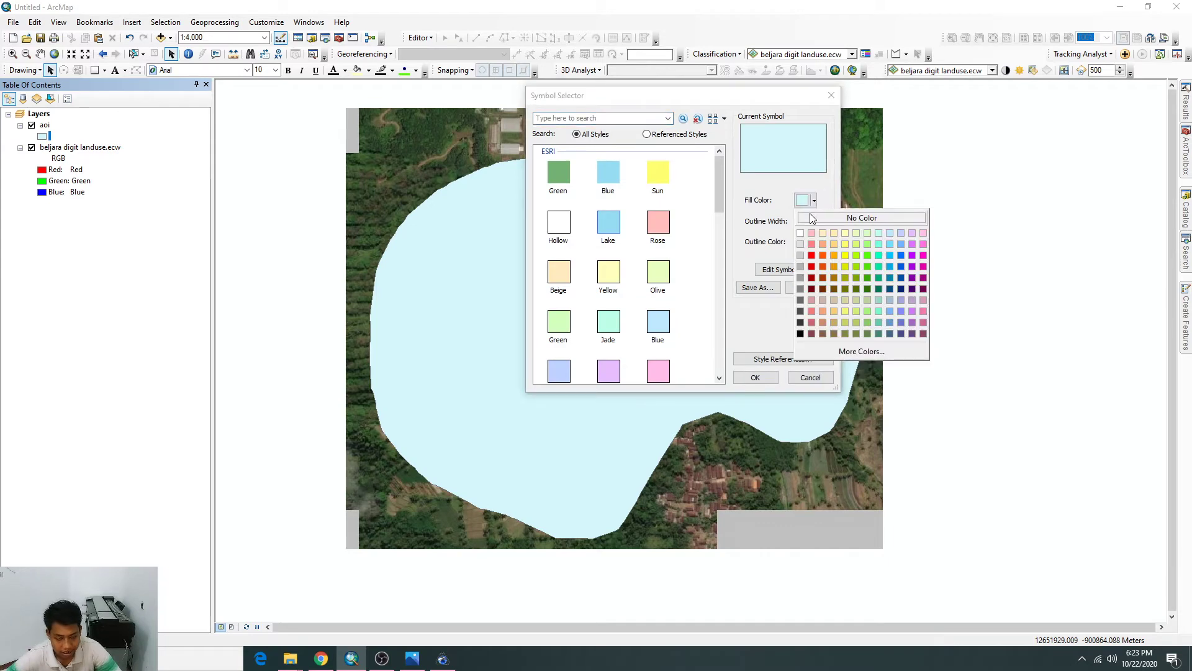
click(814, 218)
click(755, 376)
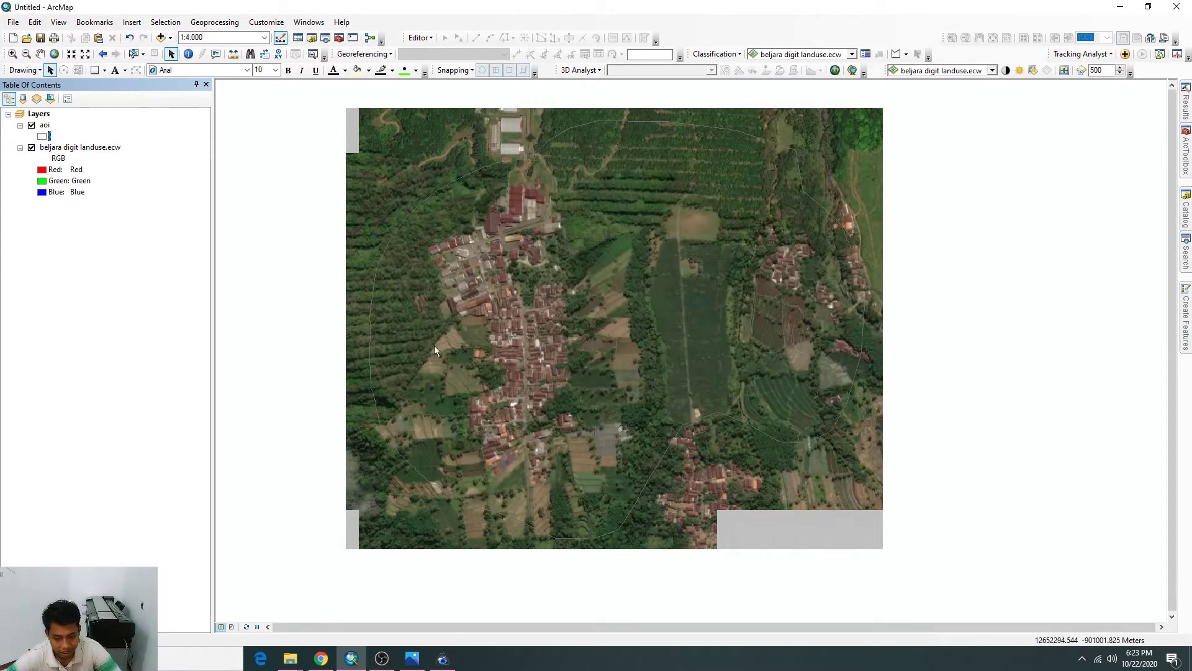
click(43, 137)
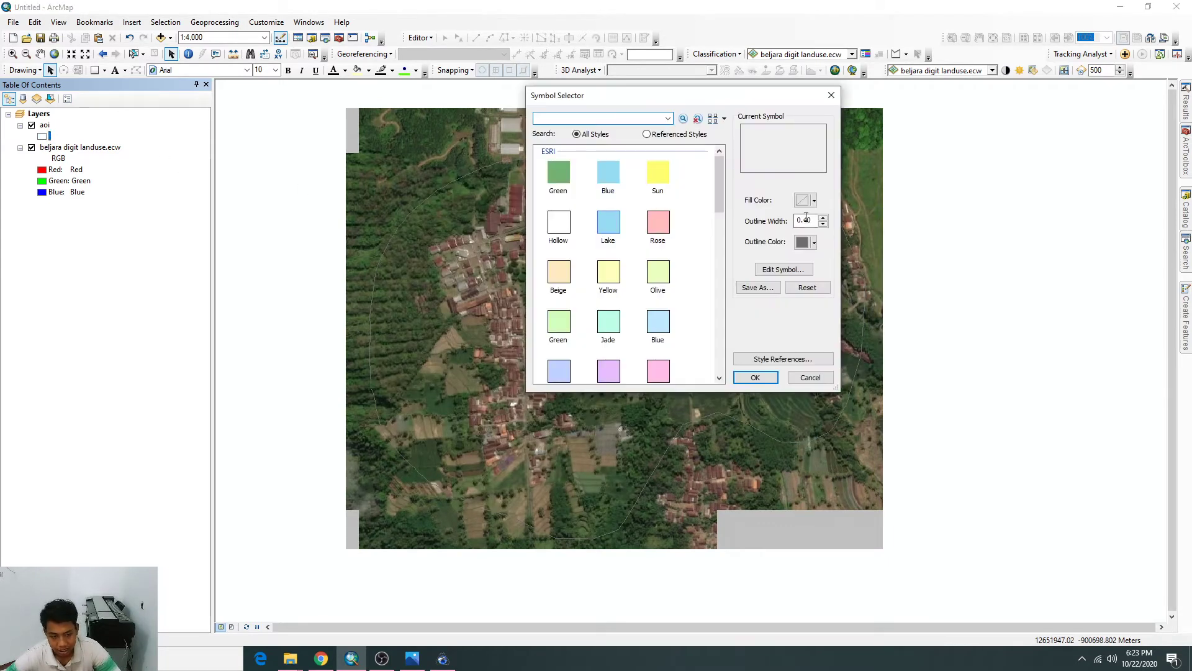
click(814, 242)
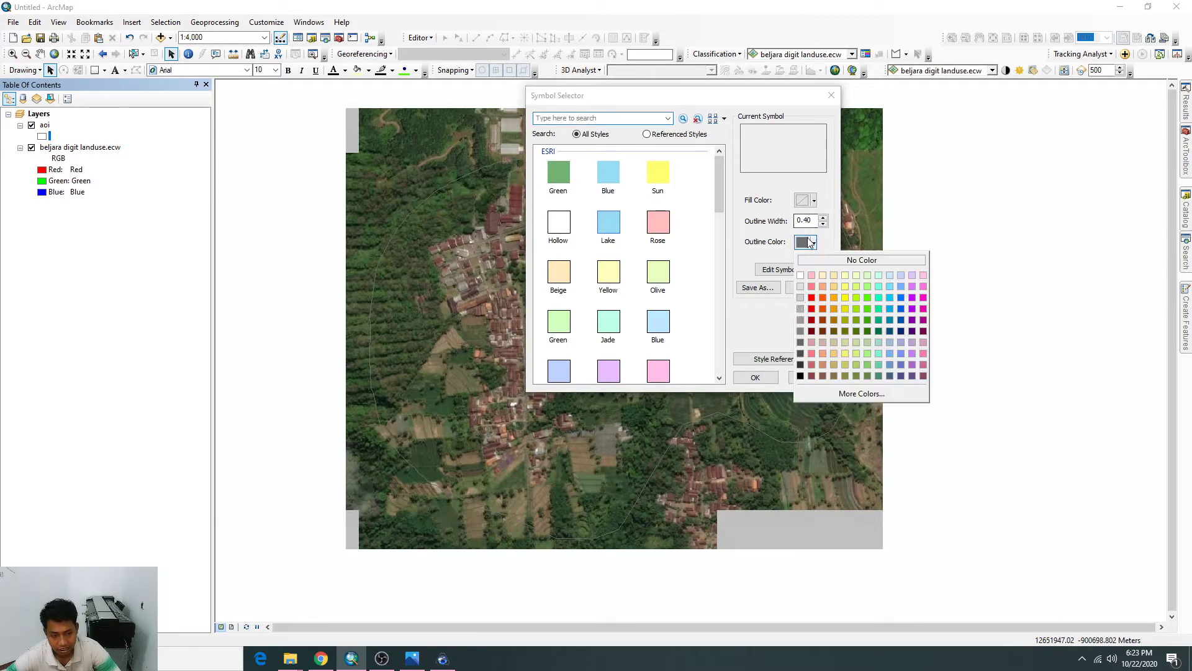
click(845, 298)
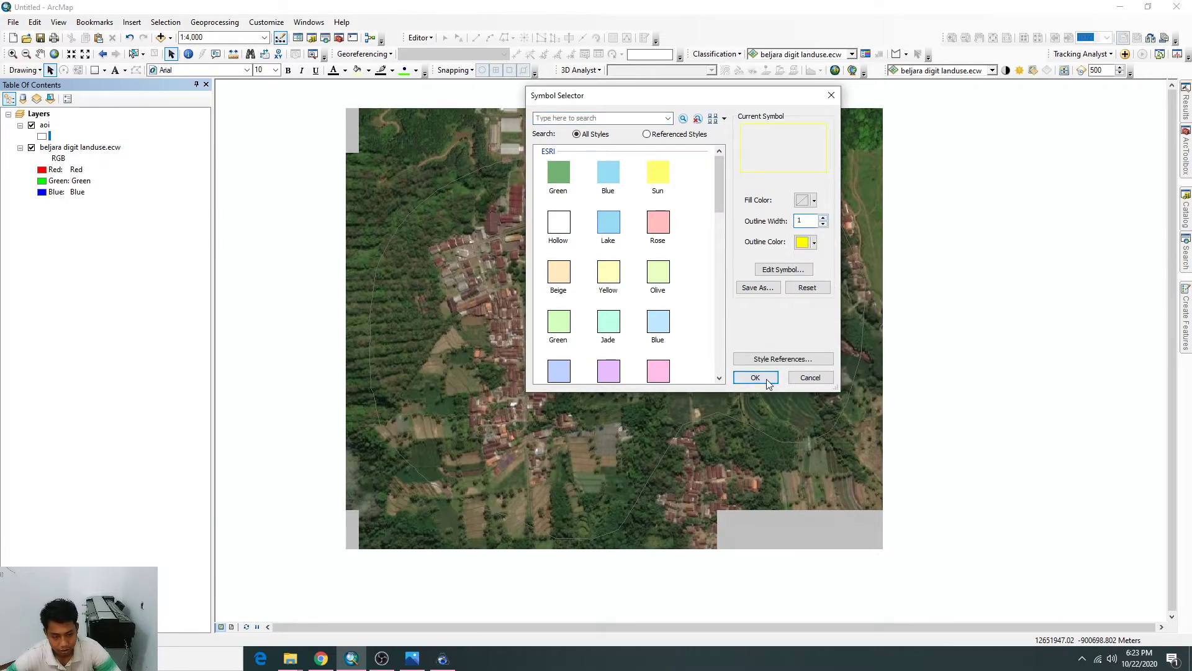
click(755, 377)
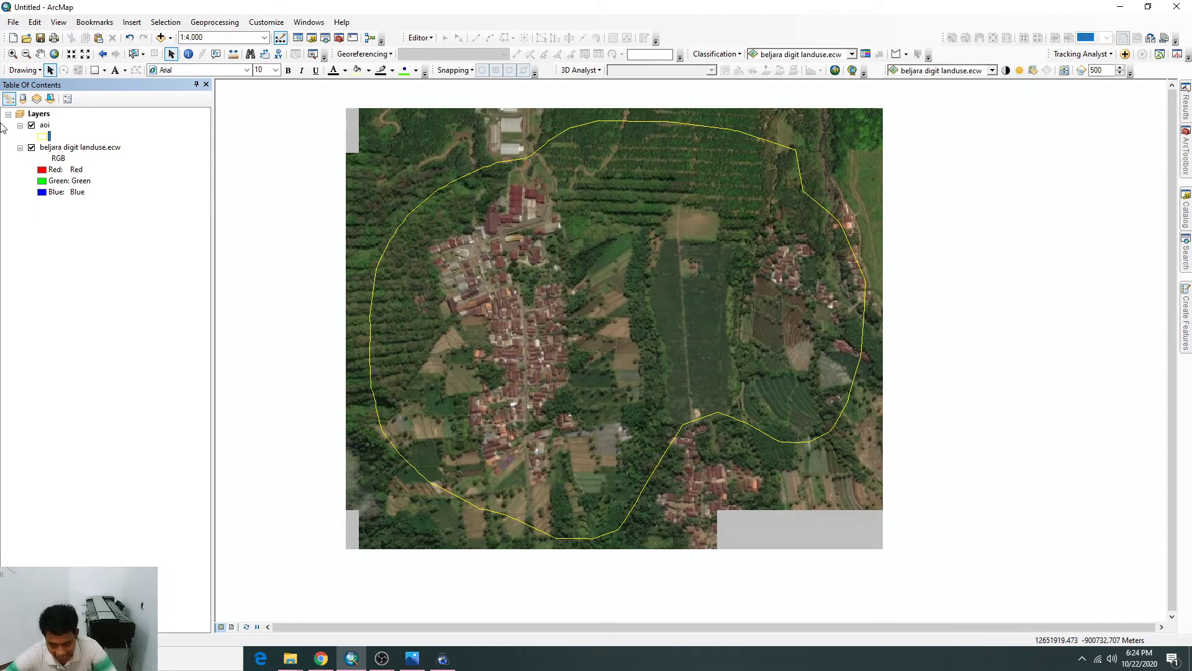
Start an edit session on the aoi layer and select the survey boundary polygon.
right_click(44, 126)
mouse_move(171, 283)
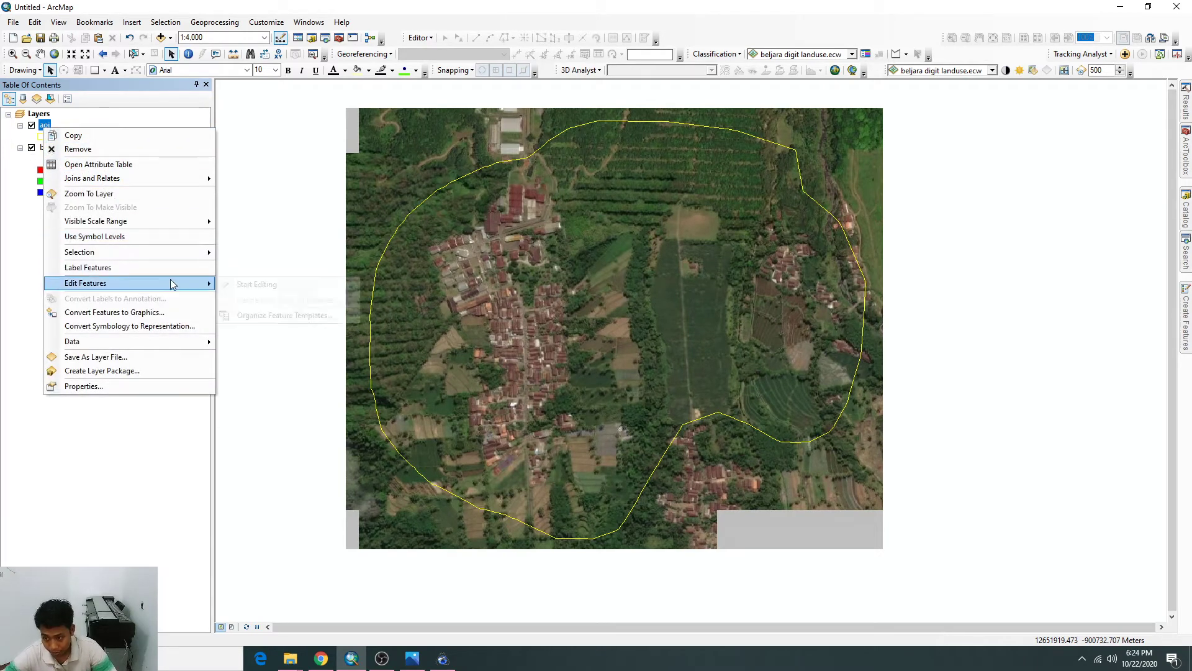
click(326, 285)
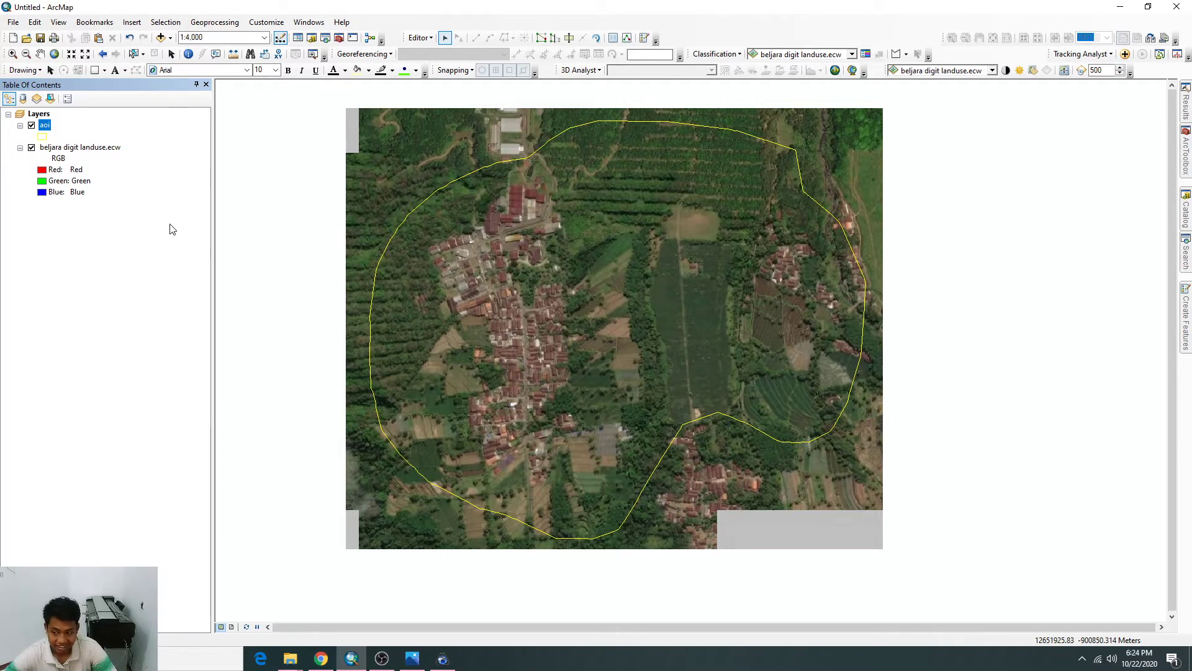
click(509, 267)
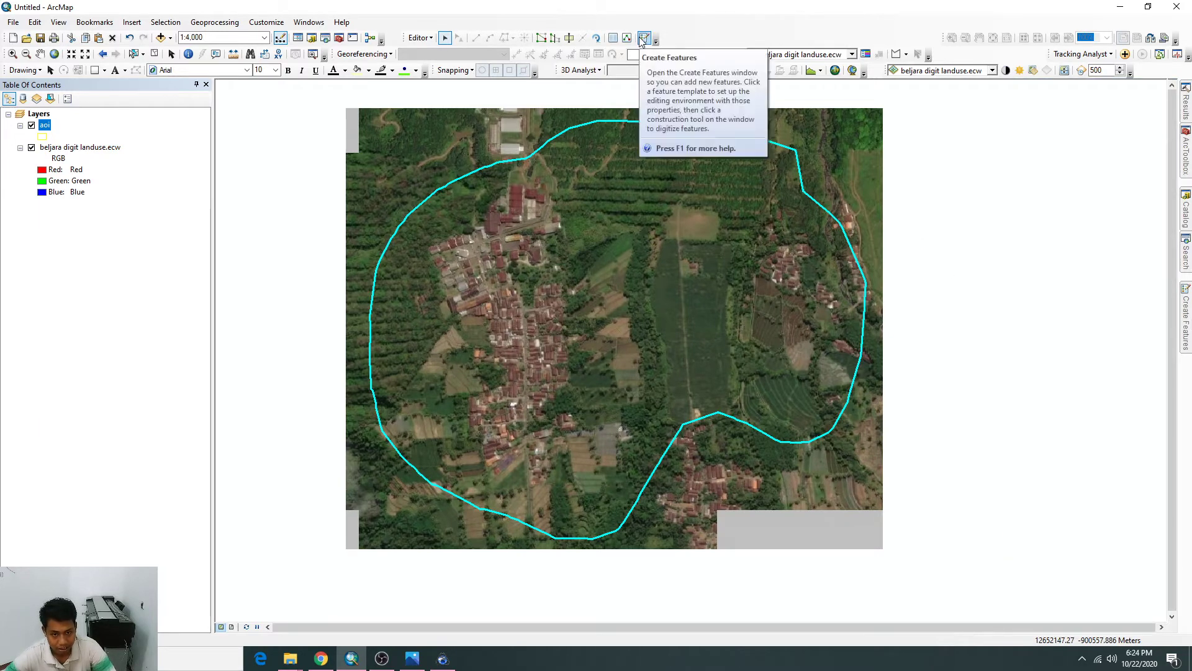
Choose the aoi feature template with the Polygon construction tool for digitizing.
mouse_move(1187, 315)
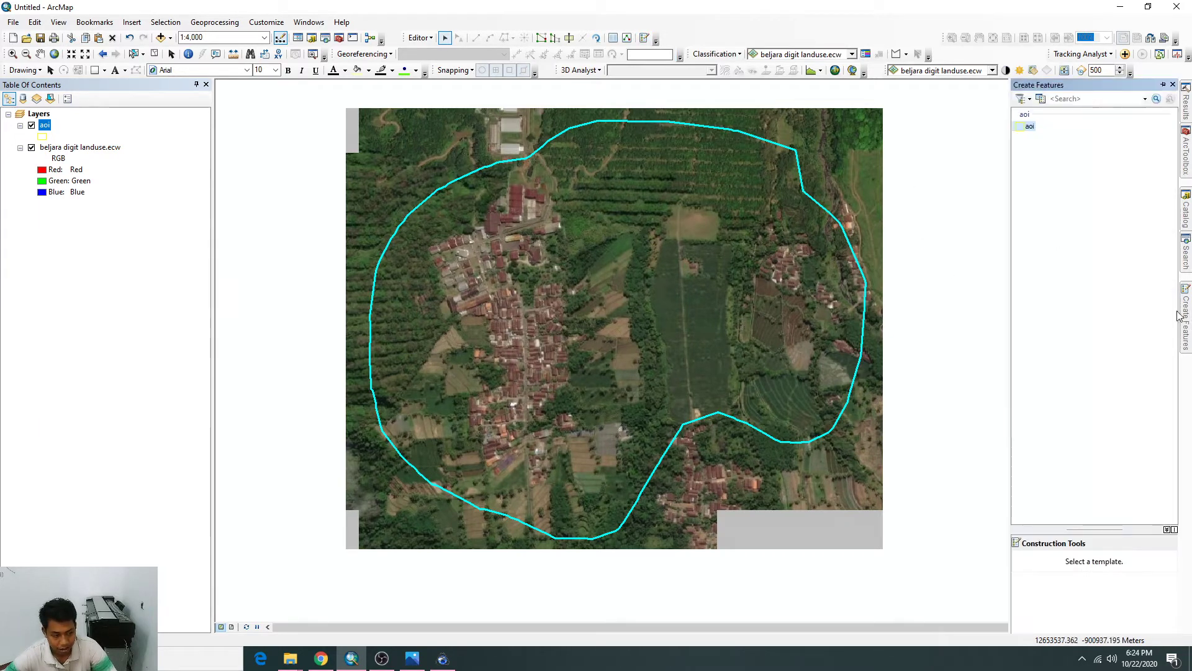
click(1030, 127)
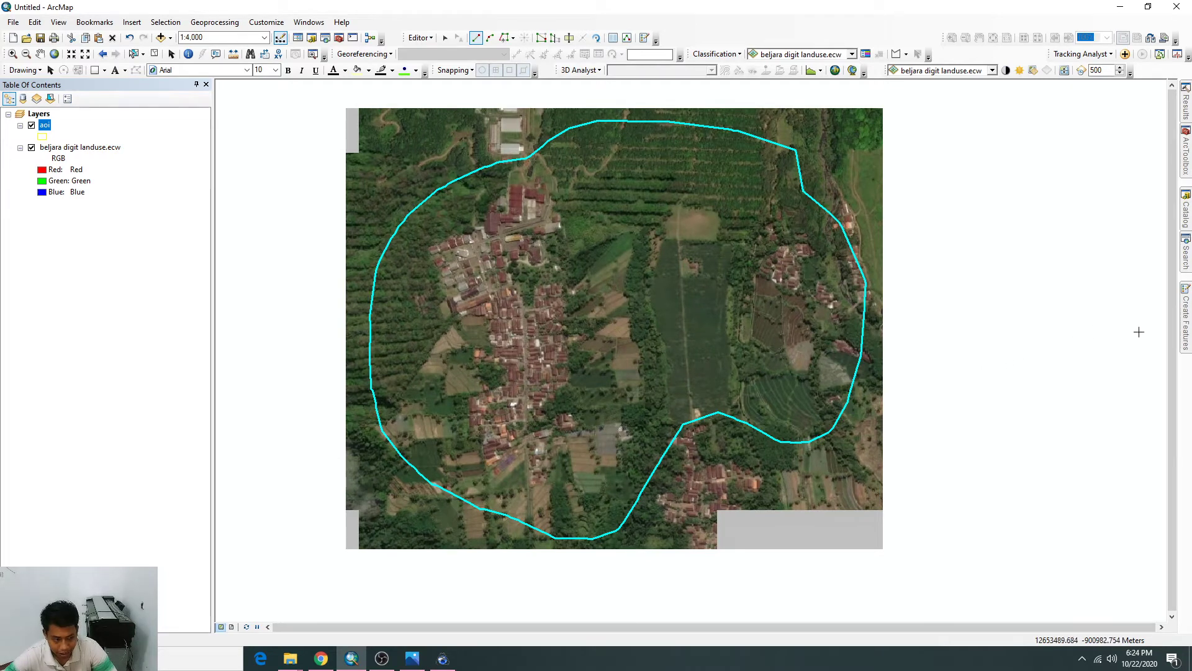
click(1186, 323)
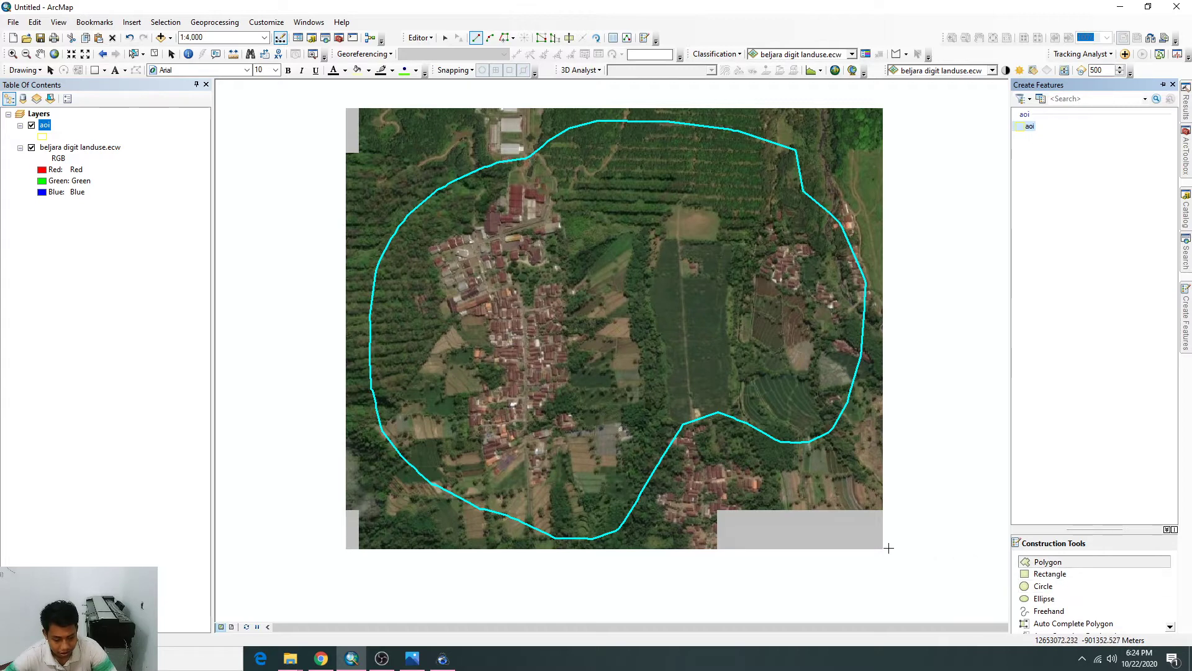
Digitize a polygon around the red-roofed settlement just south of the survey boundary, beside the grey no-image block.
scroll(773, 534, down, 2)
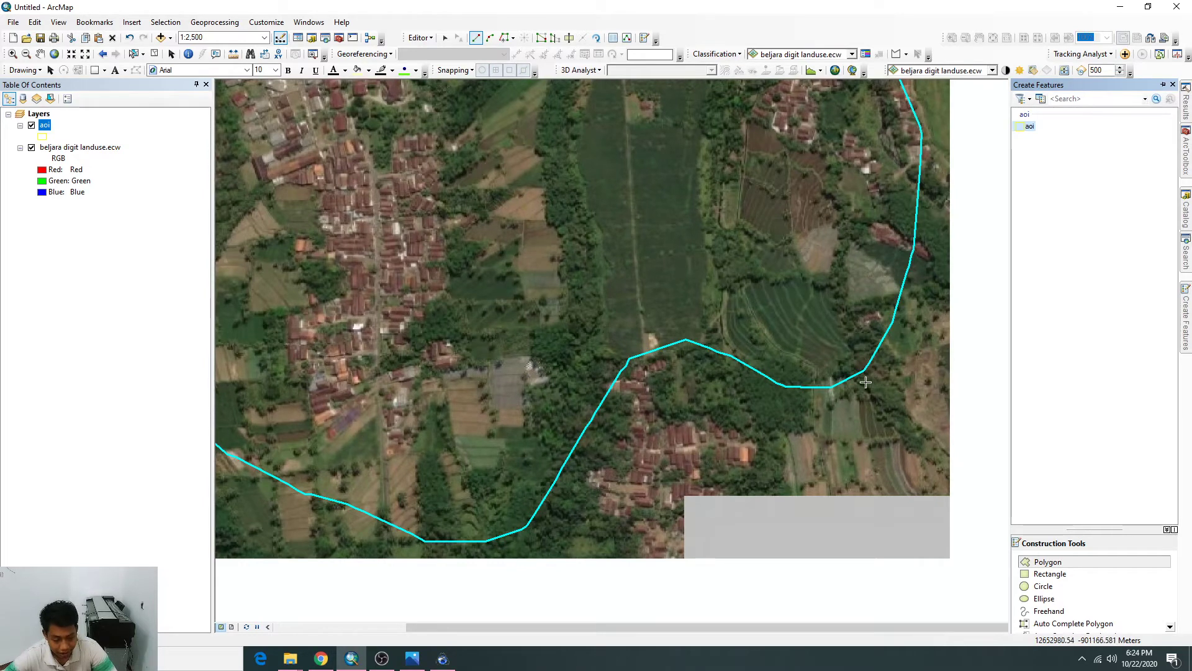
click(741, 462)
click(754, 459)
click(760, 436)
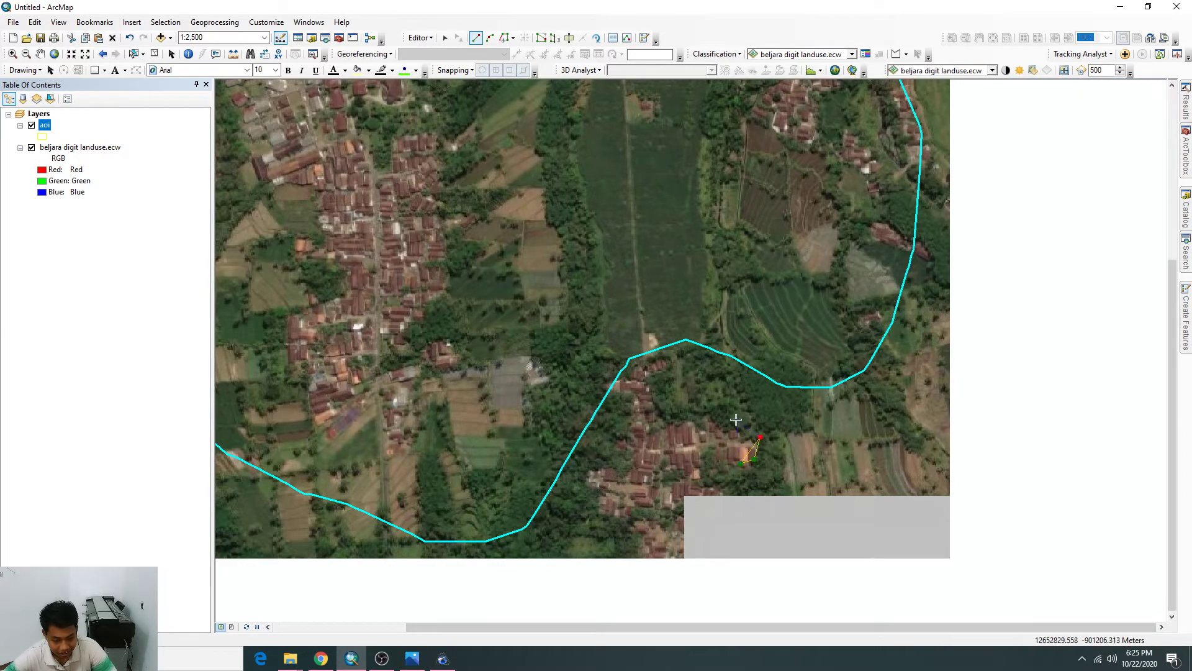
click(736, 420)
click(712, 408)
click(686, 406)
click(628, 429)
click(606, 443)
click(594, 465)
click(594, 493)
click(605, 528)
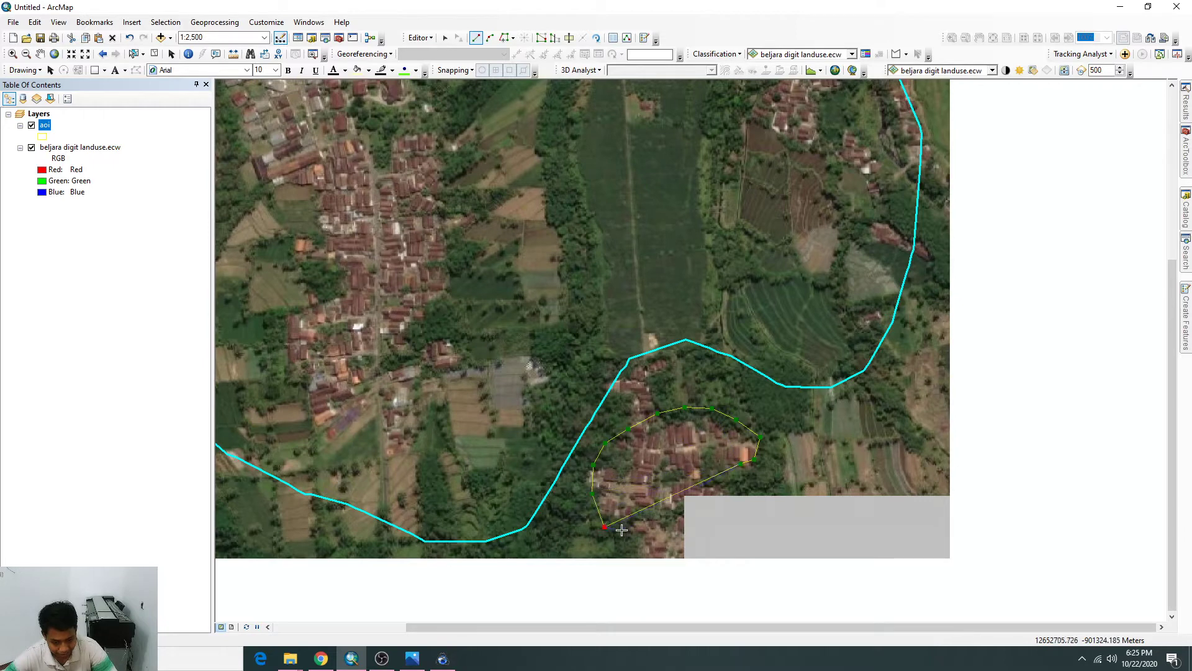
click(628, 530)
click(655, 512)
double_click(711, 479)
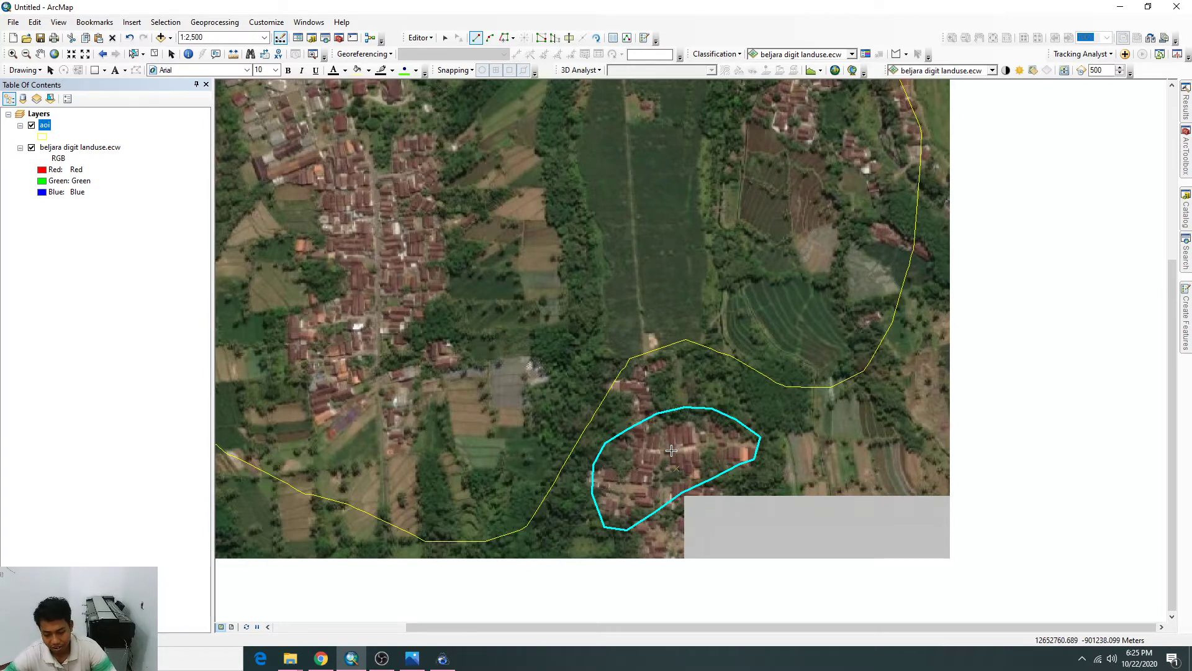
Digitize a seven-cornered polygon across the middle of the long dark green field inside the survey boundary.
scroll(672, 451, down, 5)
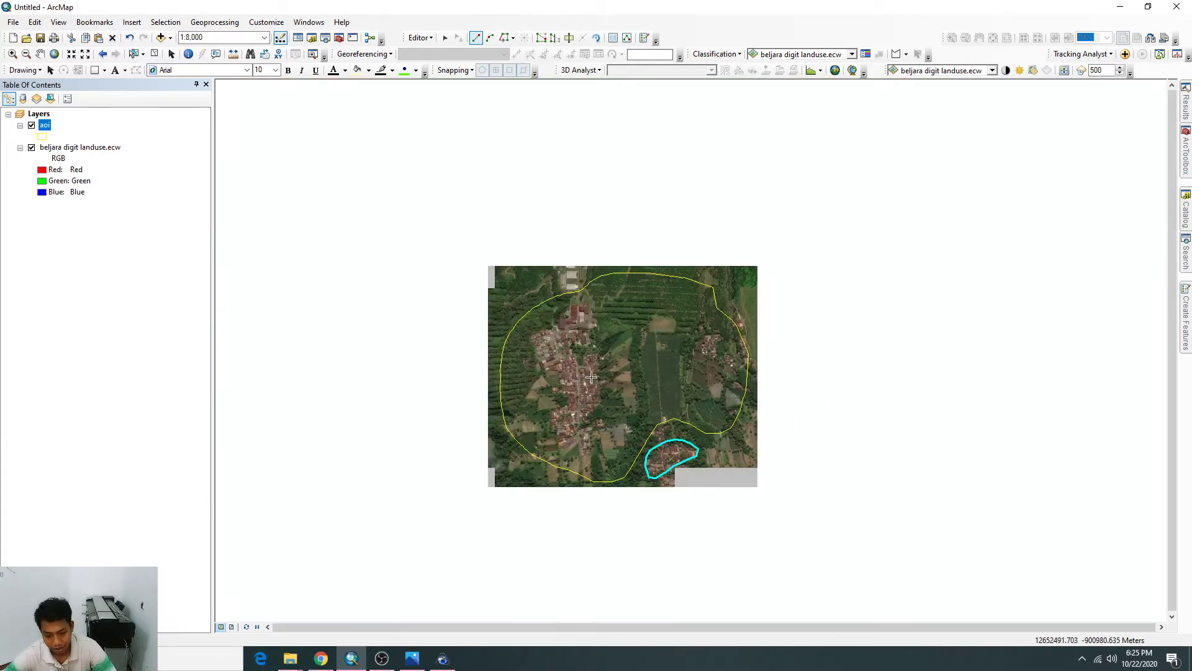
scroll(591, 376, up, 4)
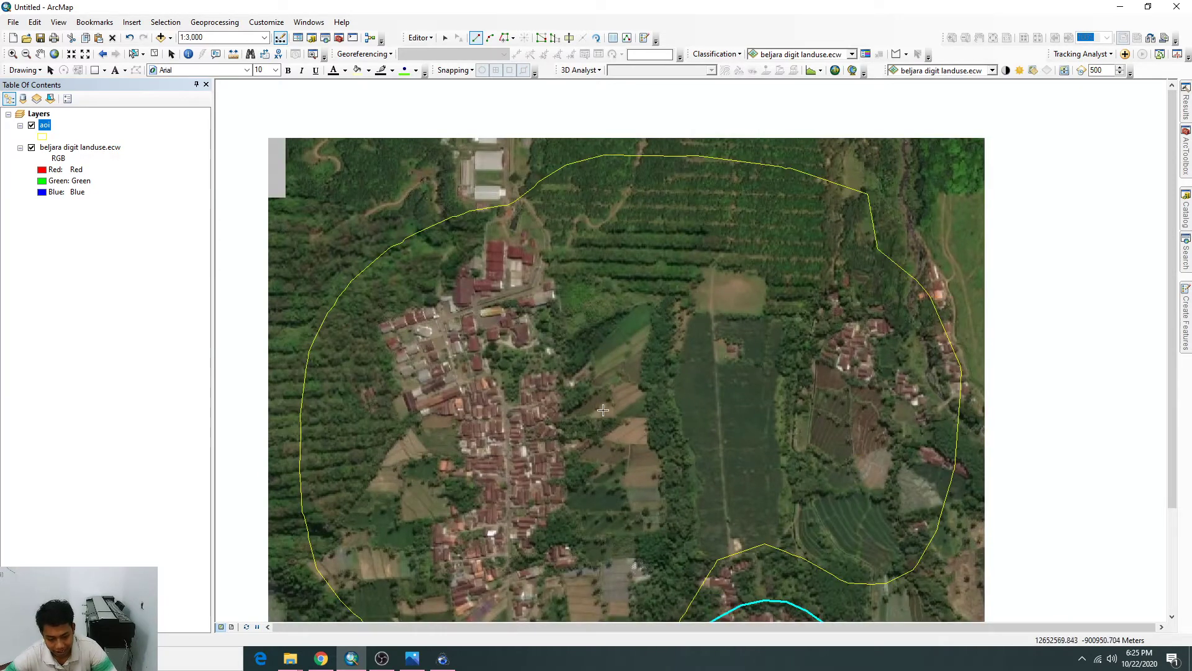
click(729, 386)
click(700, 393)
click(678, 436)
click(710, 475)
click(787, 456)
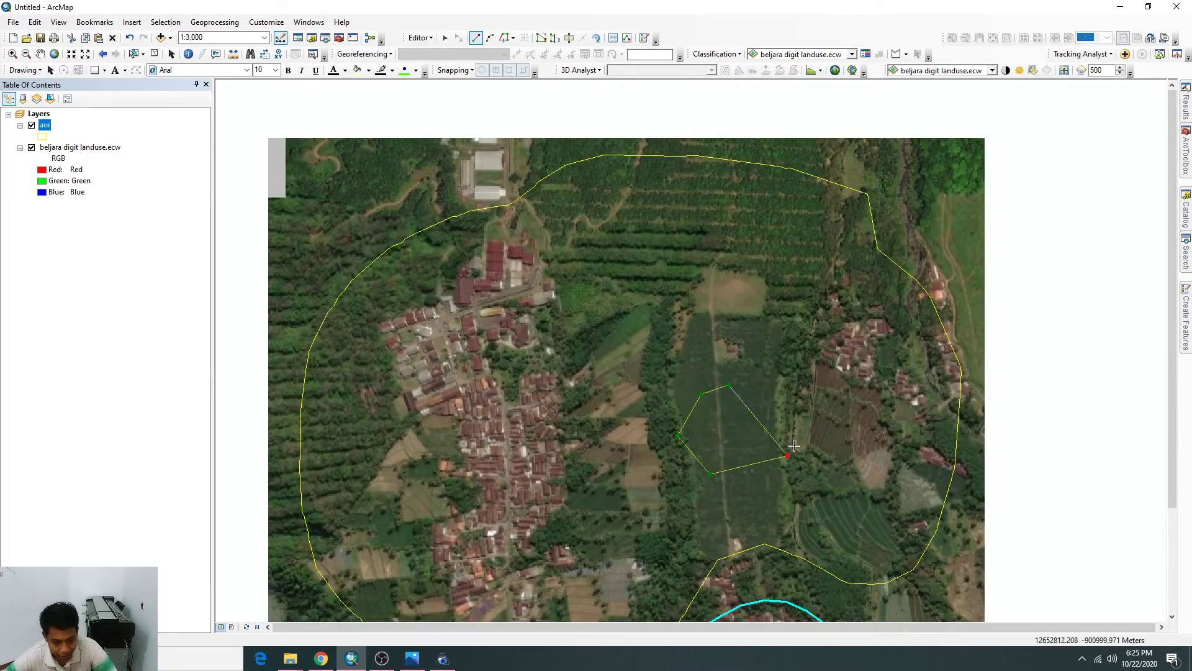
click(800, 421)
double_click(790, 398)
scroll(776, 423, up, 3)
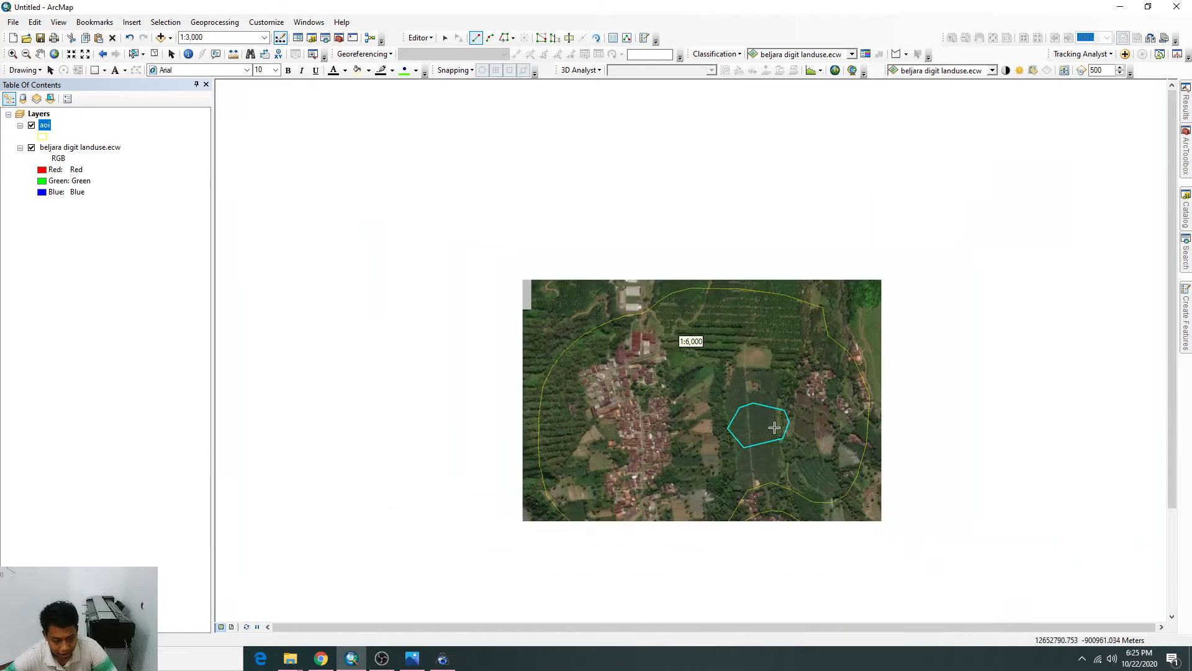
scroll(773, 437, down, 3)
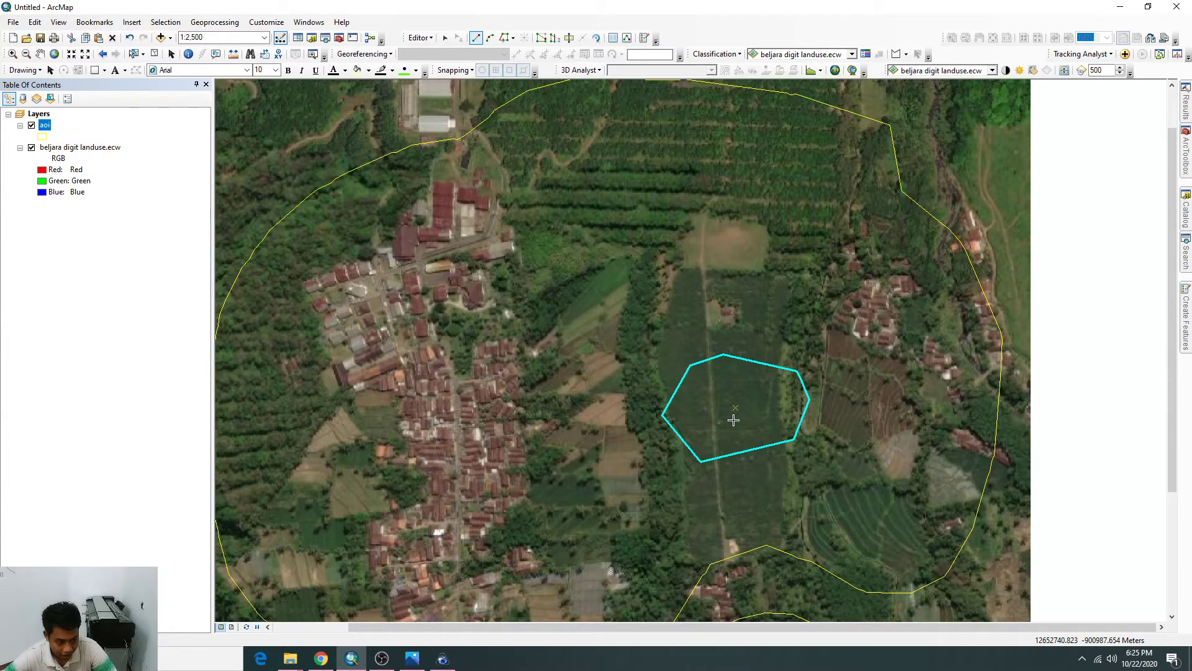
scroll(734, 420, down, 2)
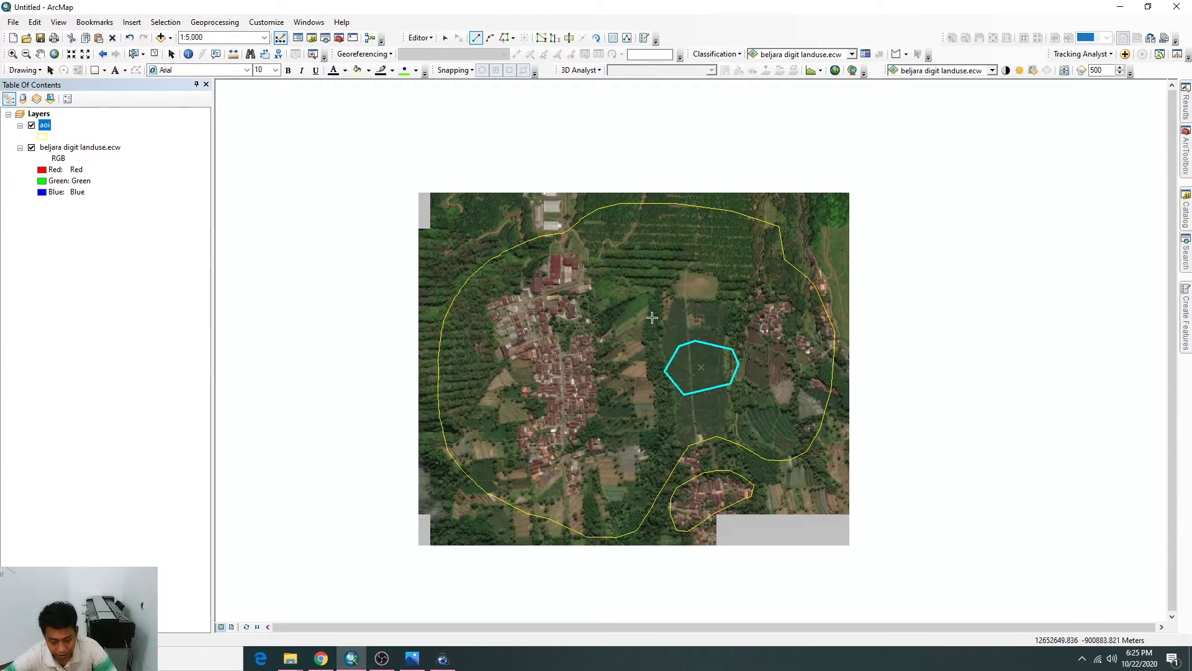
Open the aoi layer's attribute table and select each polygon record in turn to match it with its shape on the map.
click(171, 54)
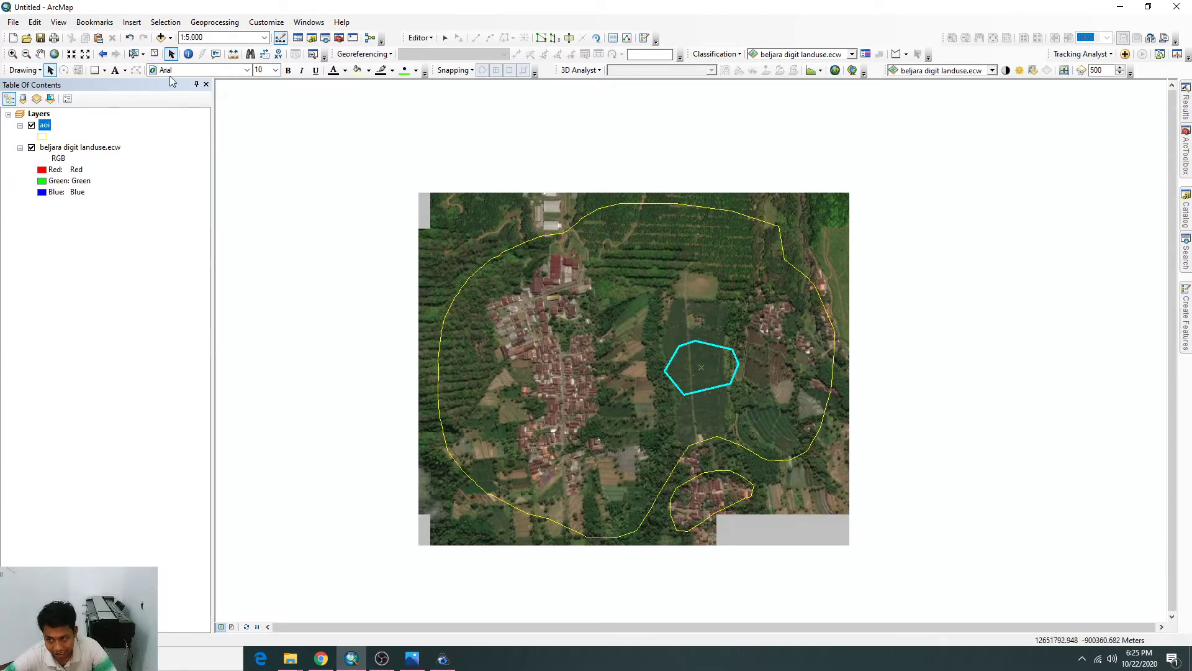
right_click(45, 127)
click(99, 160)
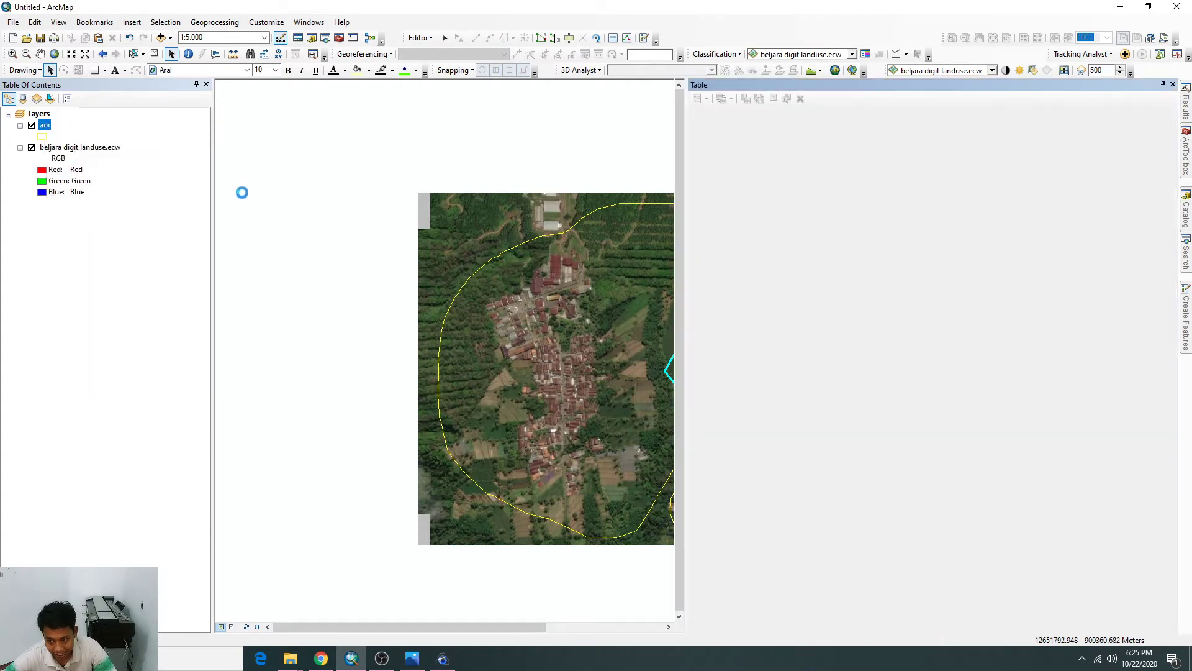
drag(678, 177, 963, 207)
click(979, 137)
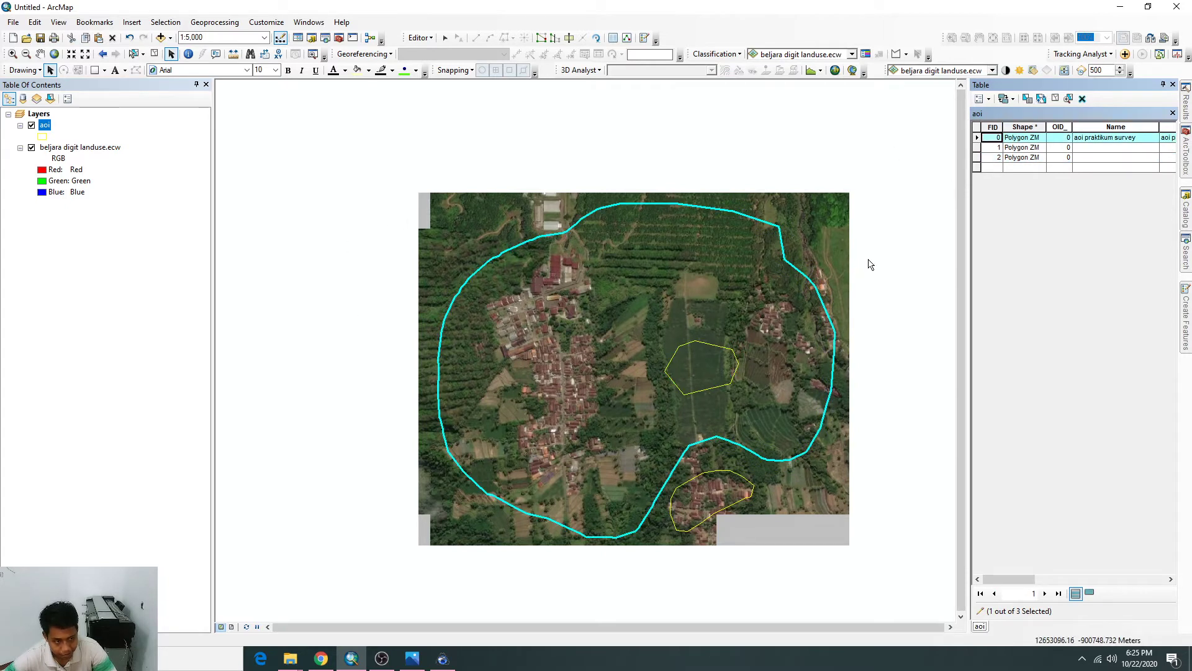
click(977, 148)
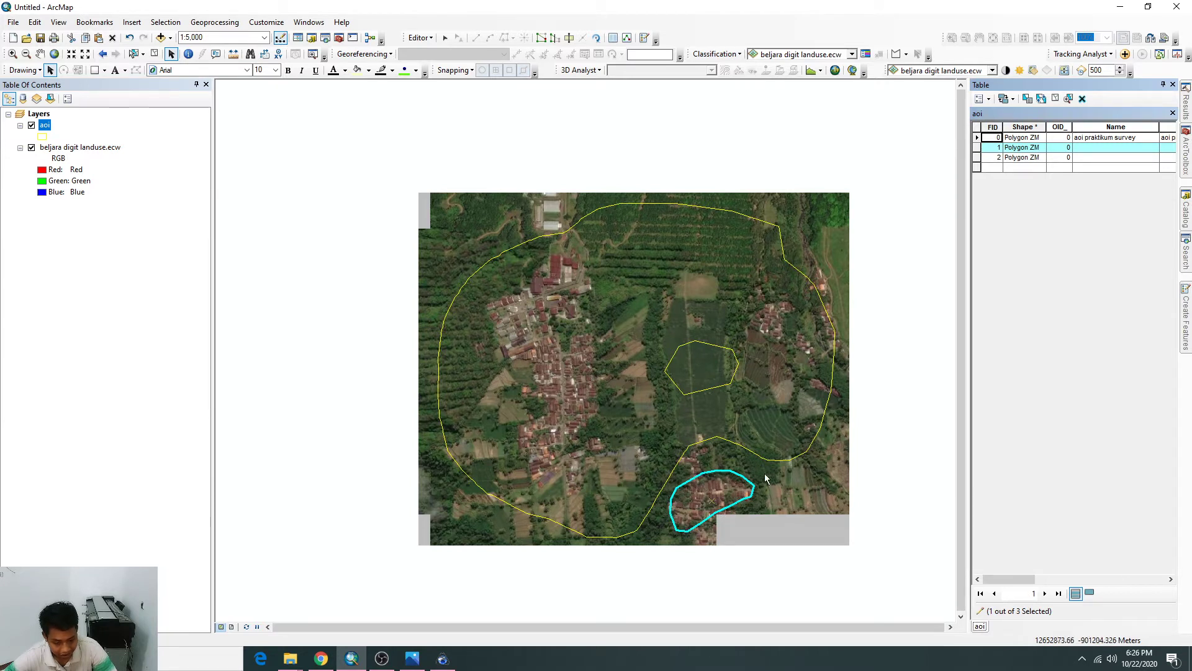
click(977, 157)
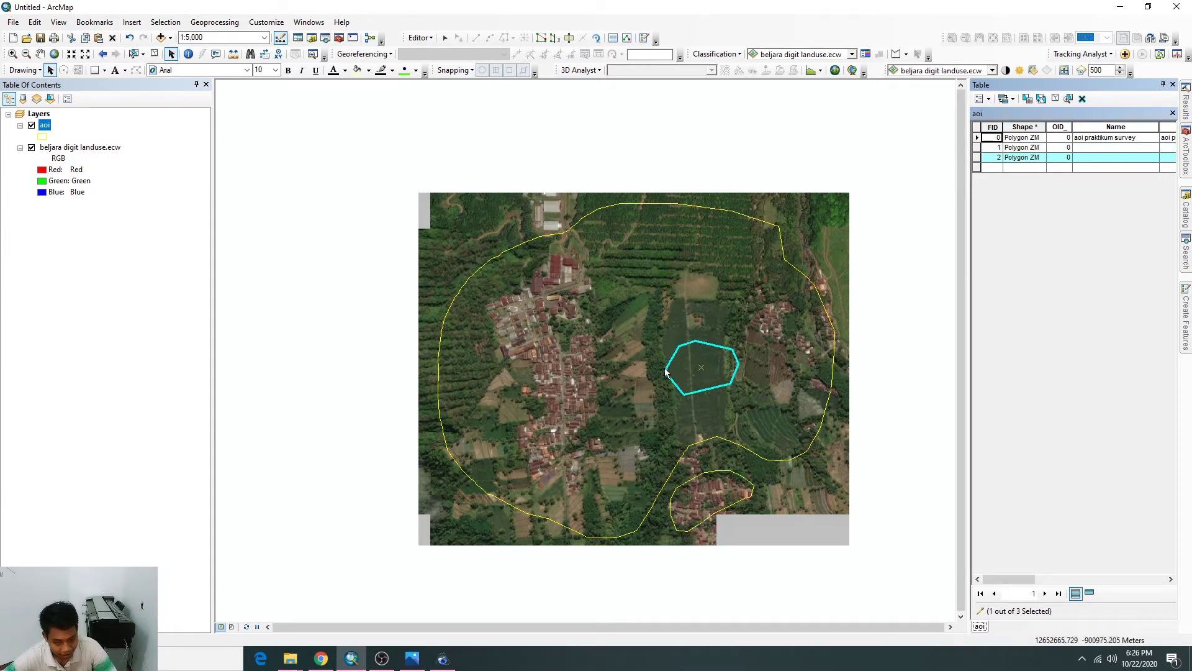
click(698, 363)
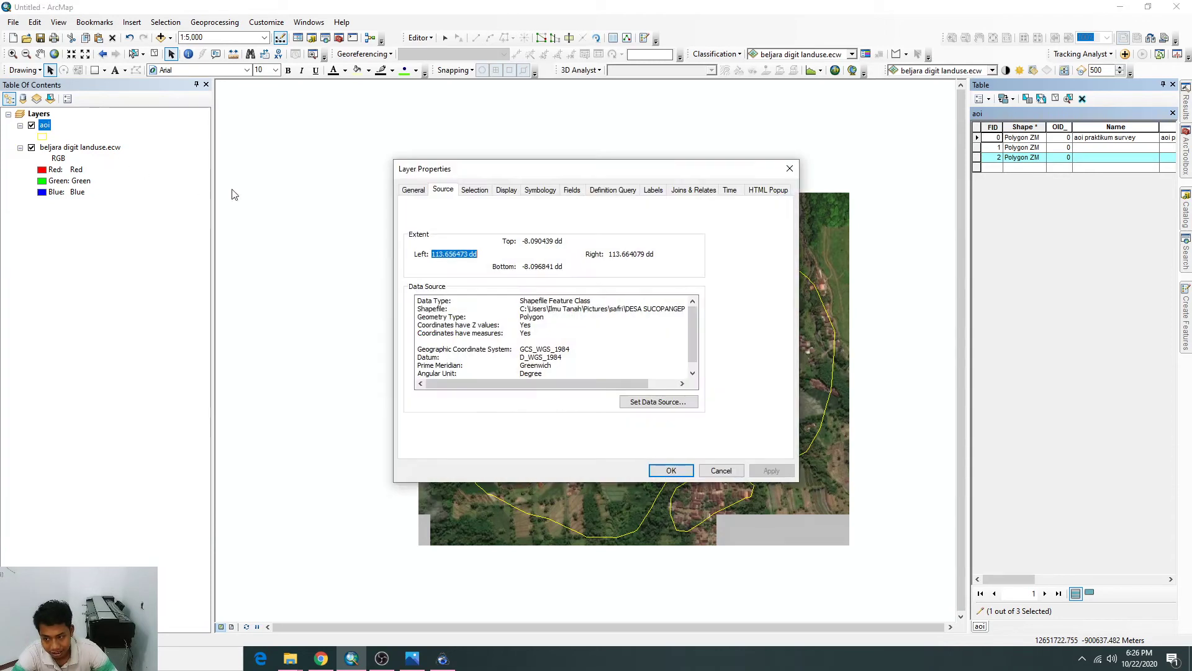
click(535, 190)
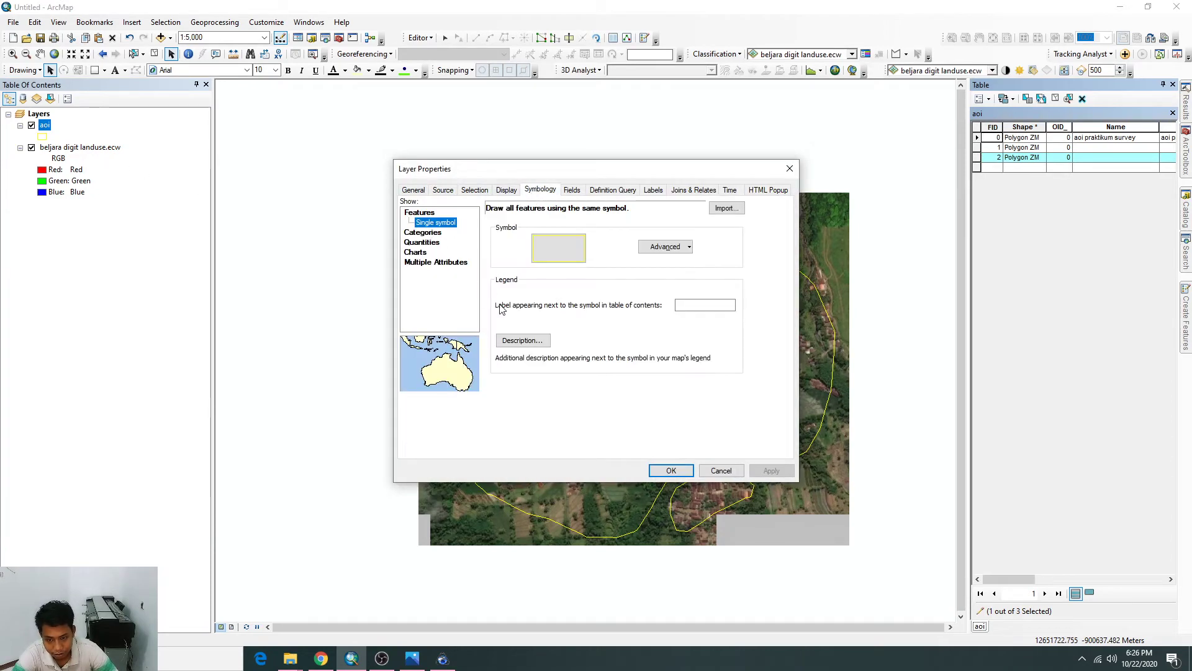
click(413, 234)
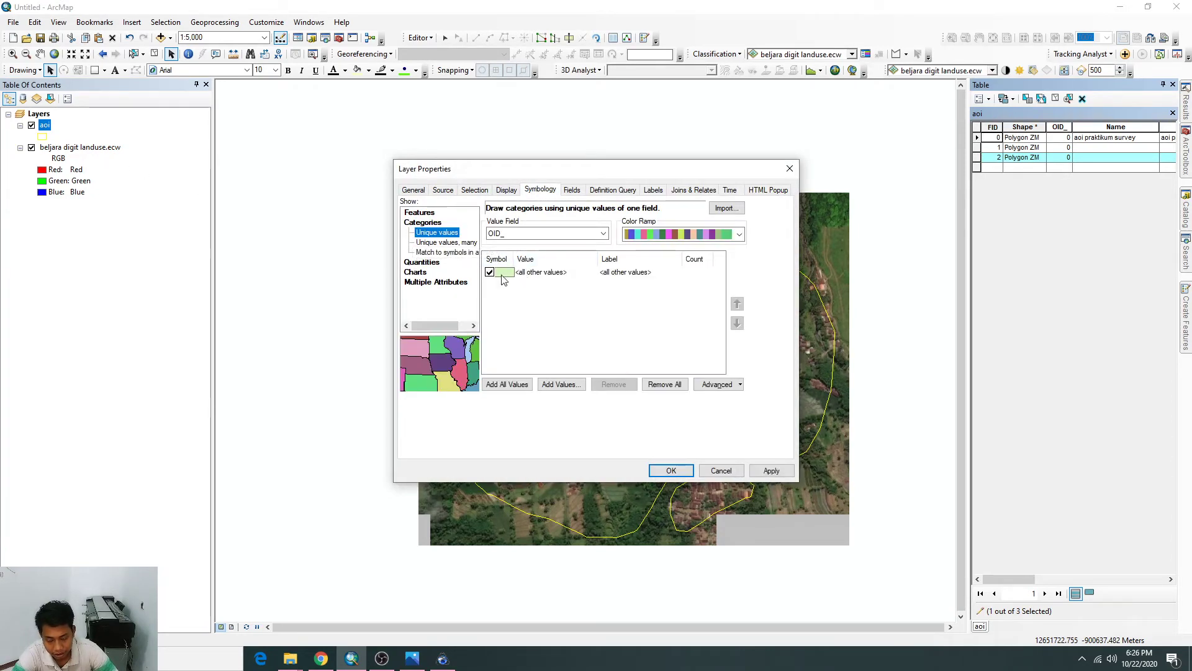
click(490, 272)
click(506, 383)
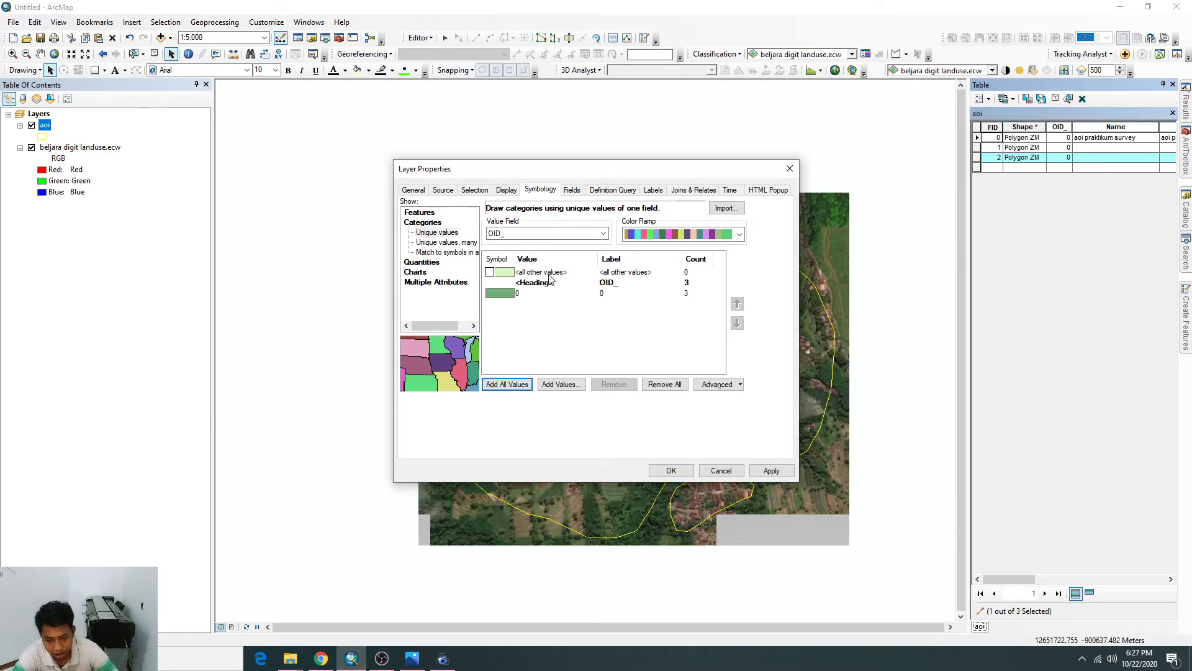
click(555, 235)
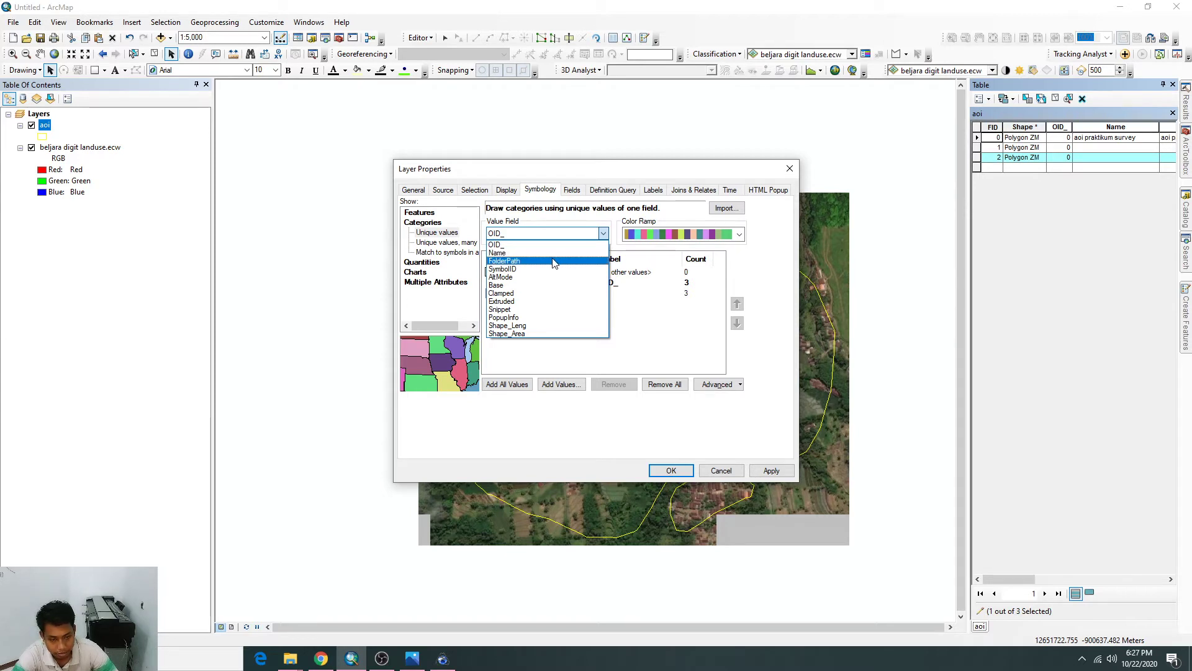
click(554, 268)
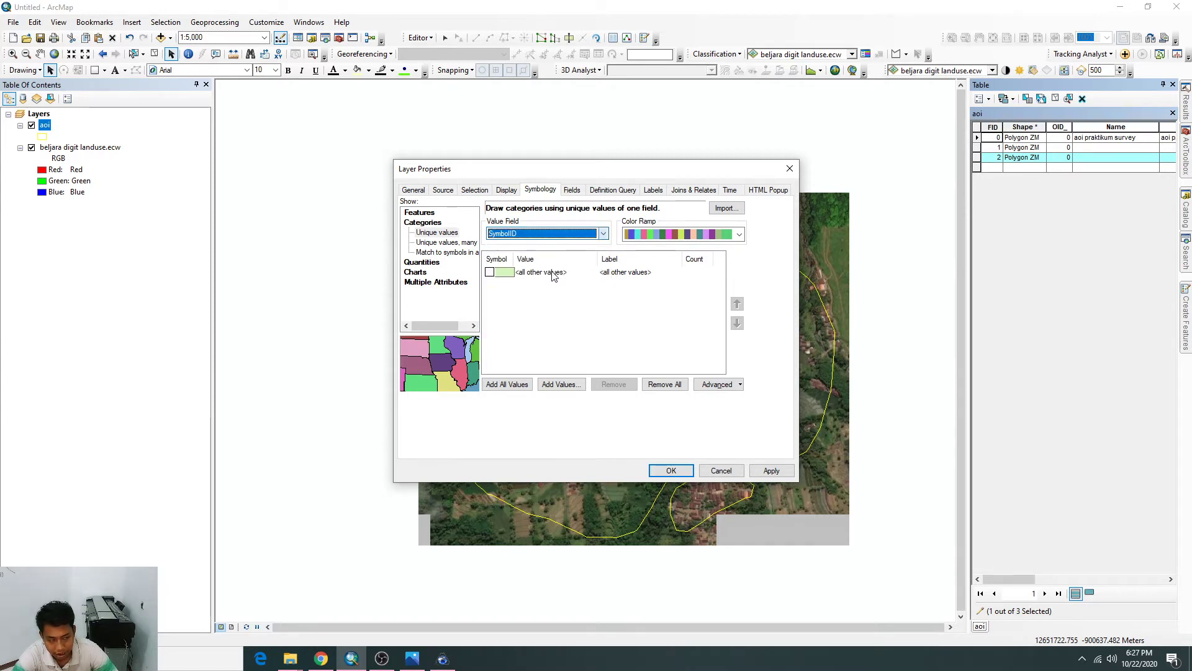
click(516, 384)
click(789, 168)
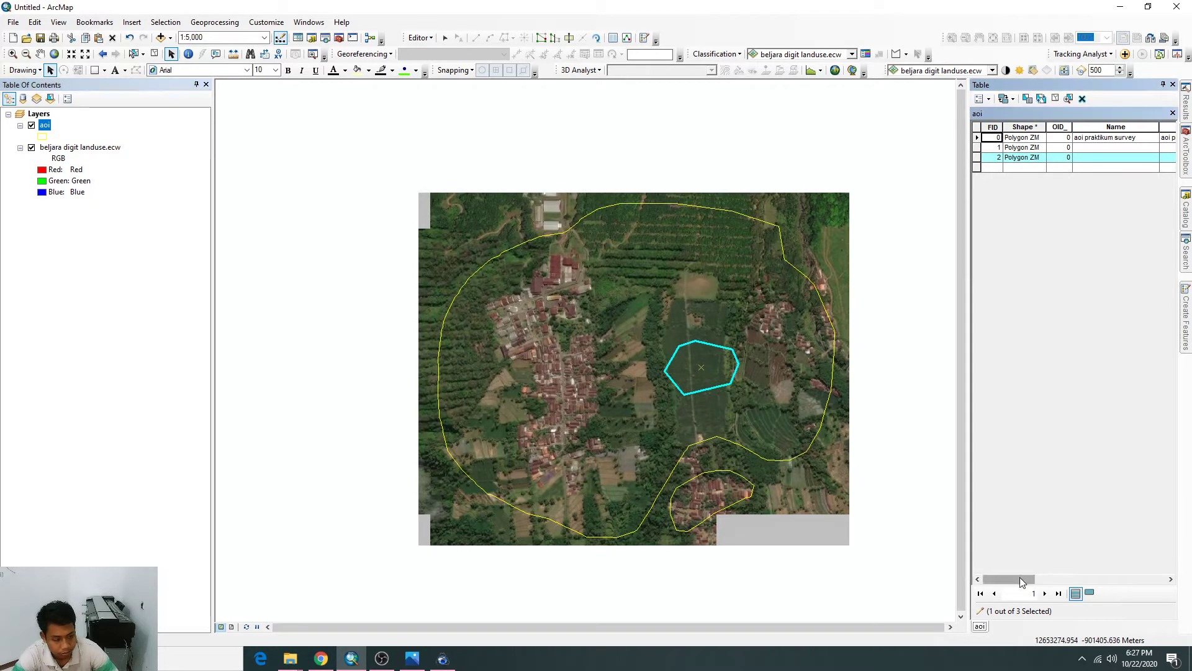
Clear the selected aoi record and stop the edit session, saving the digitized polygons.
drag(1012, 579, 1191, 562)
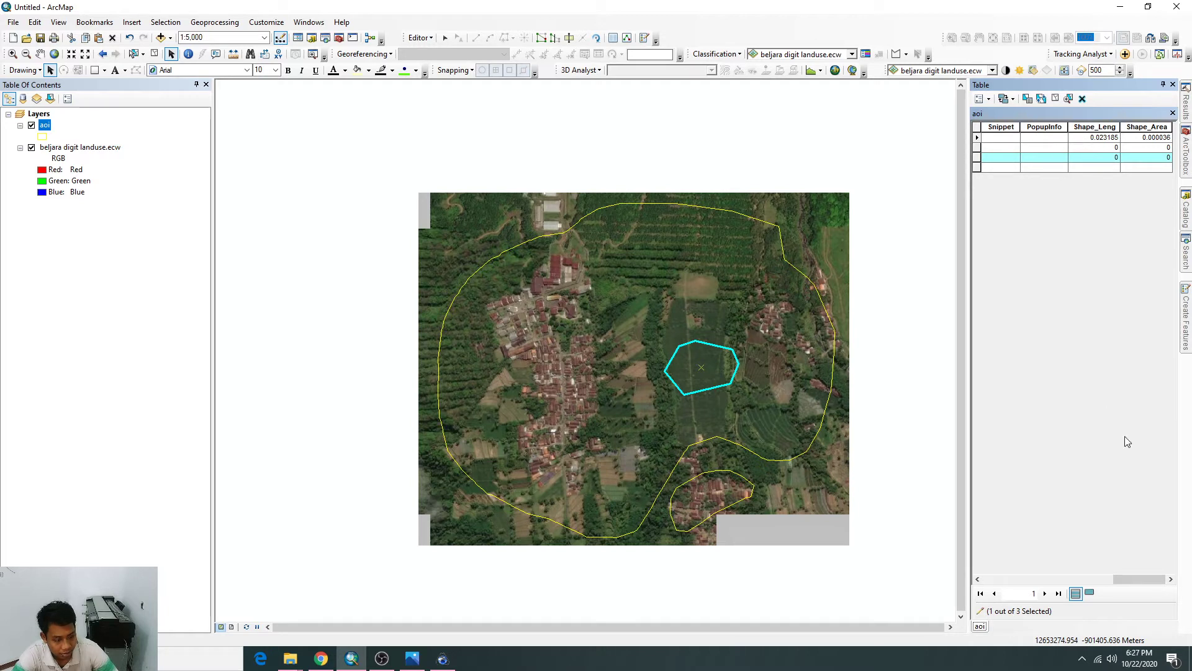
drag(1141, 575, 1095, 289)
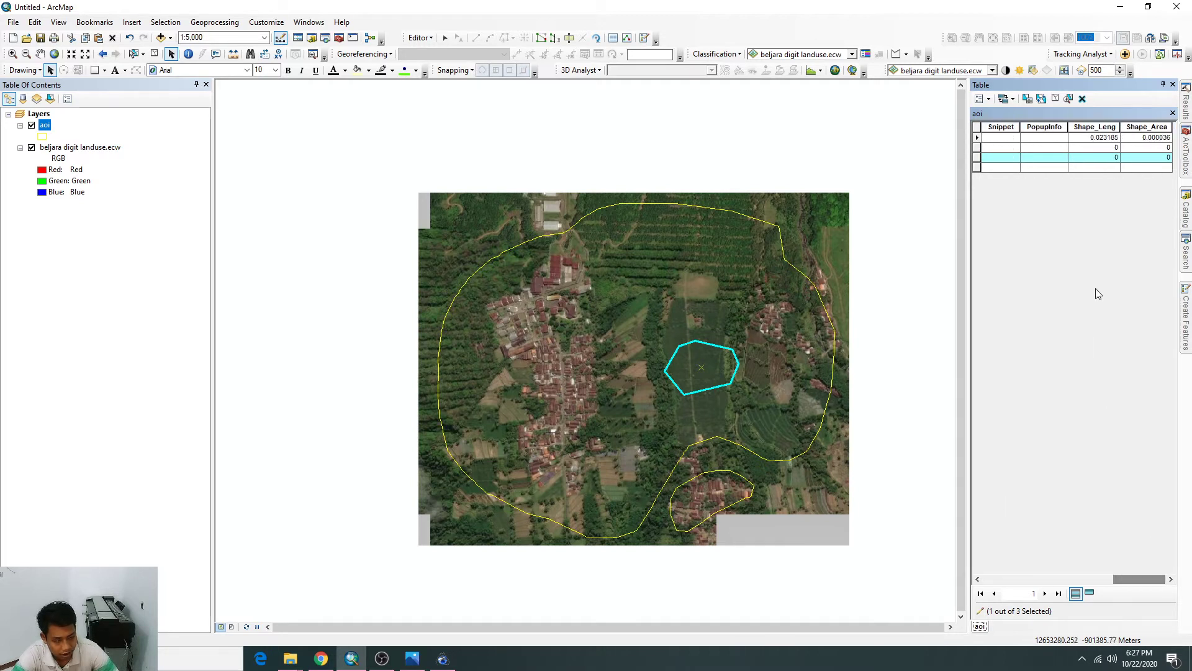
right_click(1110, 125)
click(981, 126)
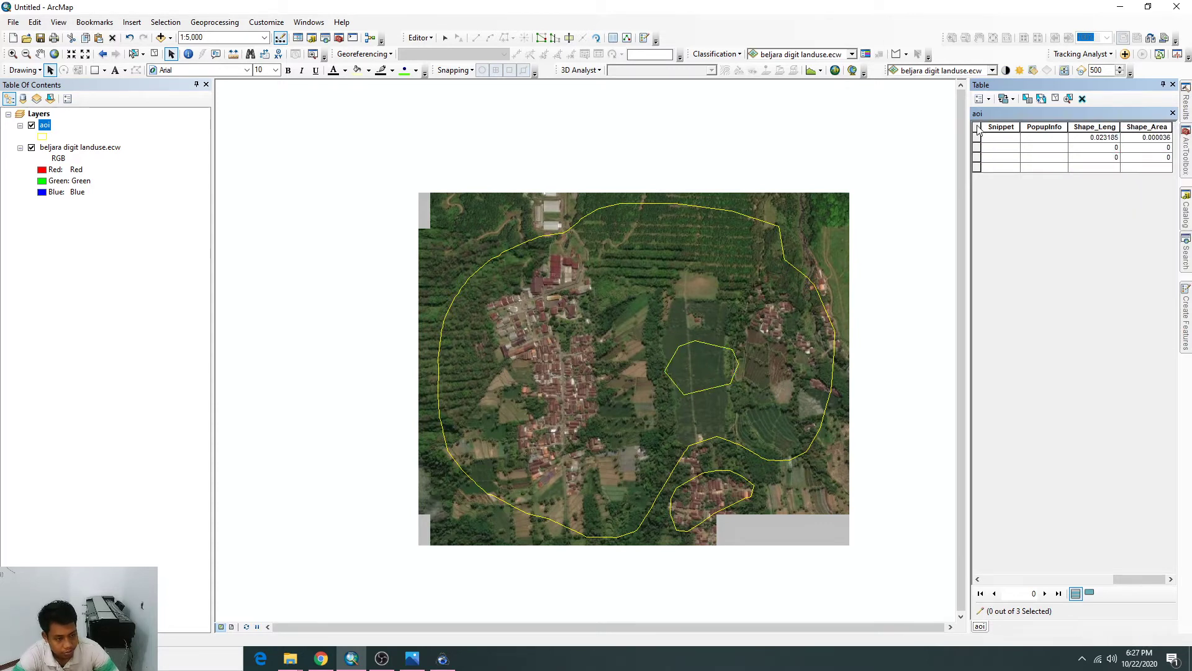
click(430, 39)
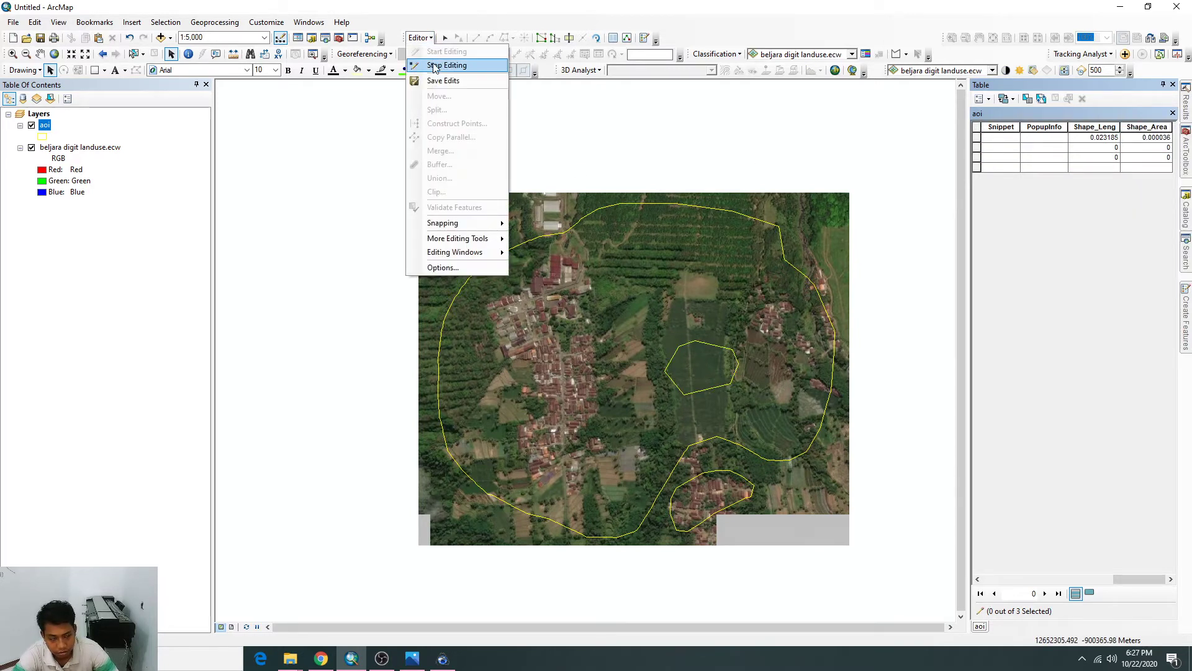
click(435, 66)
click(552, 367)
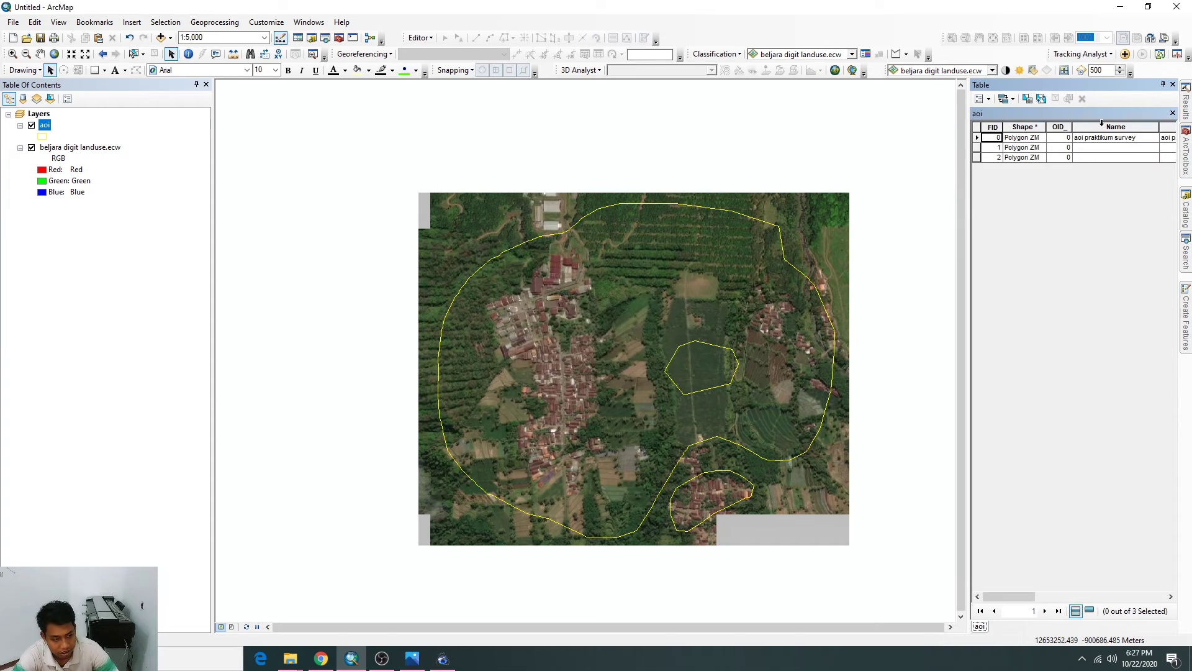
Try to calculate the Area geometry into the Shape_Area field using the data source's WGS 1984 coordinate system.
drag(1007, 596, 1149, 596)
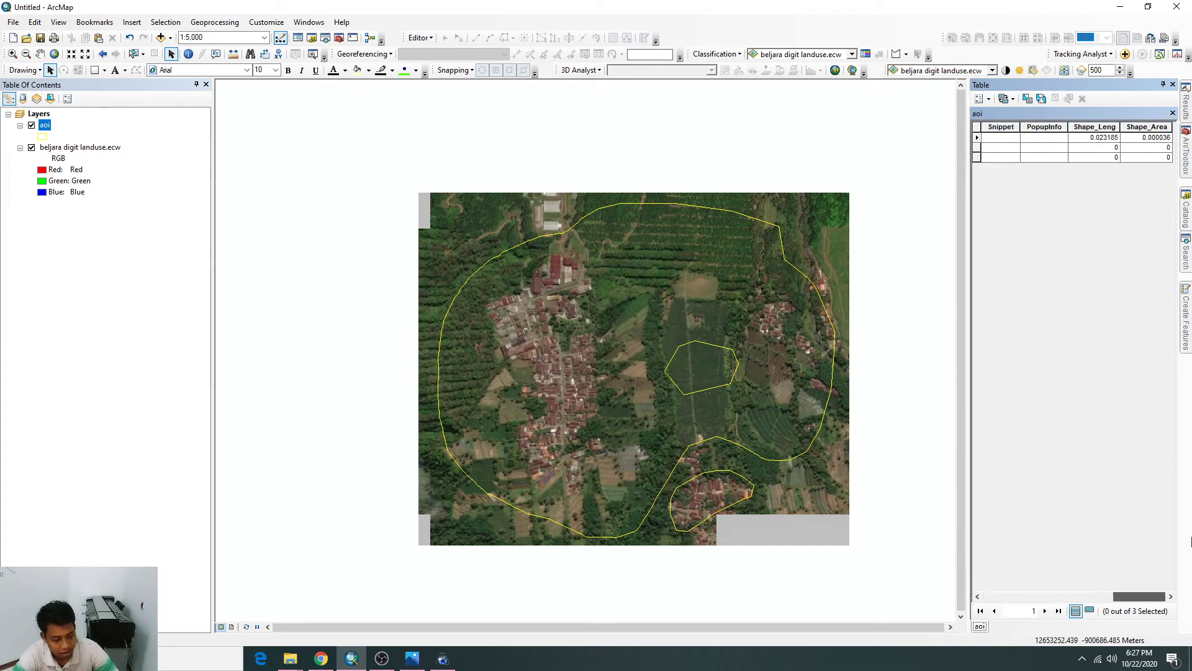
click(1146, 127)
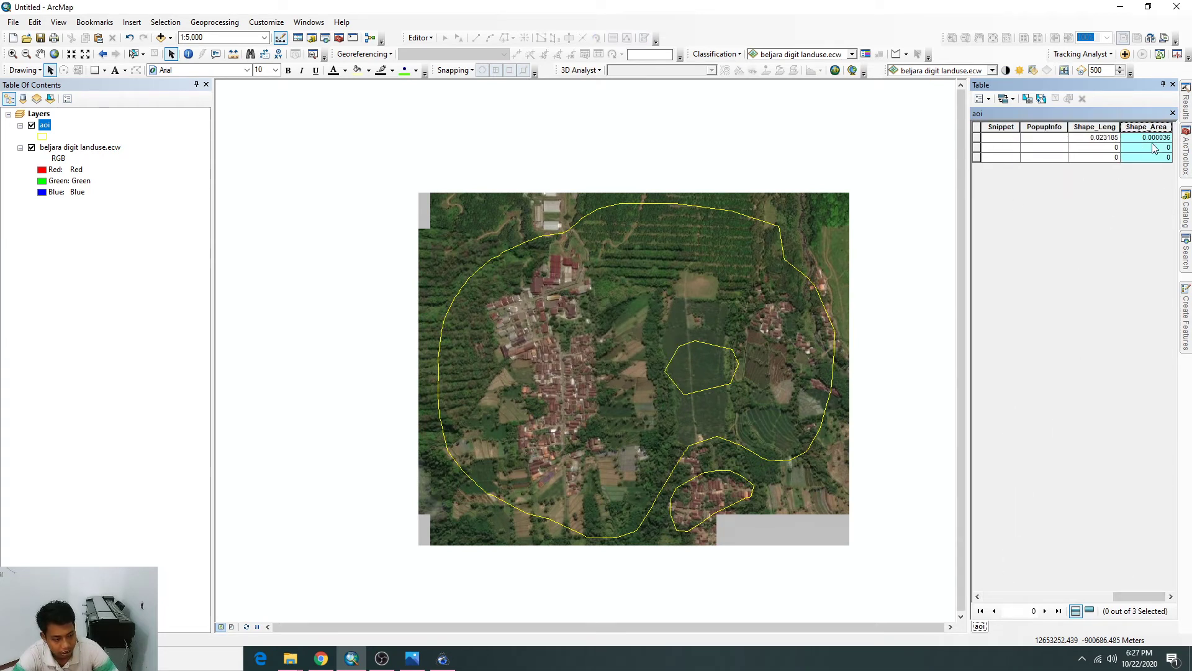
right_click(1148, 124)
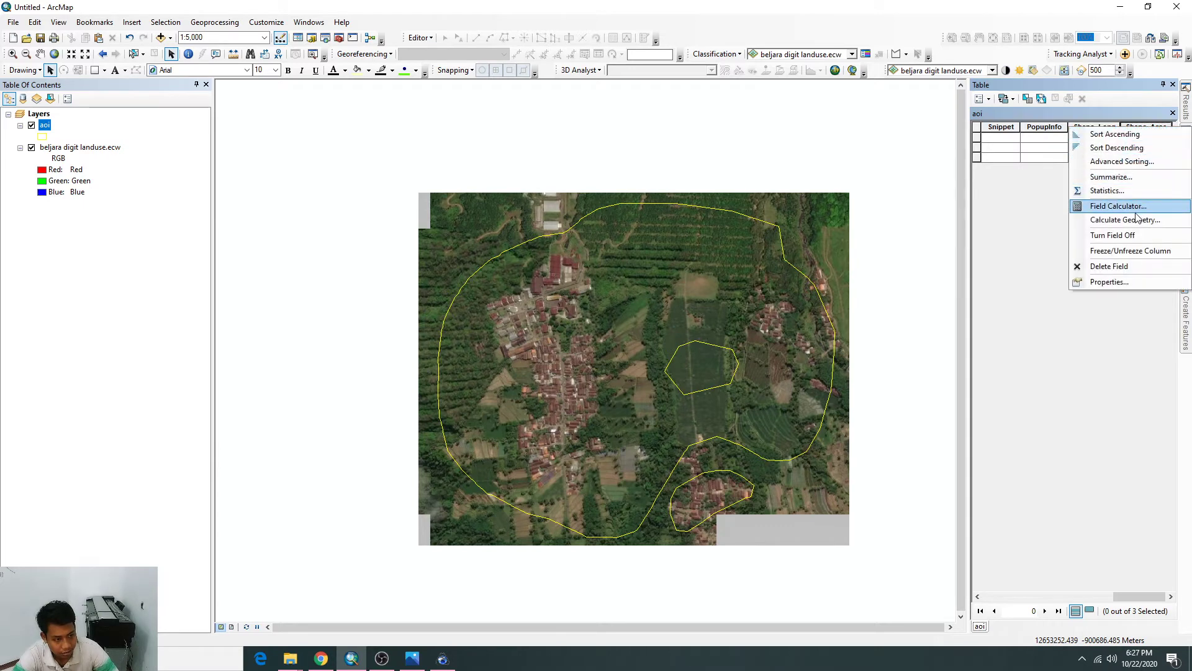
click(1124, 220)
click(596, 260)
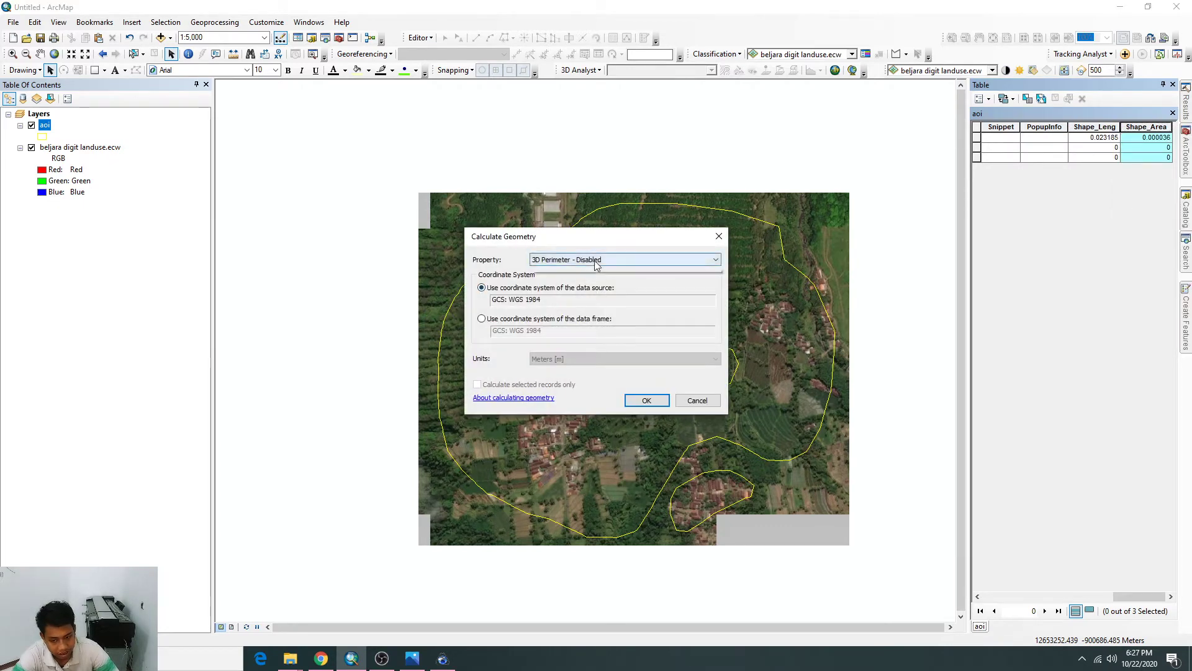
click(595, 279)
click(608, 255)
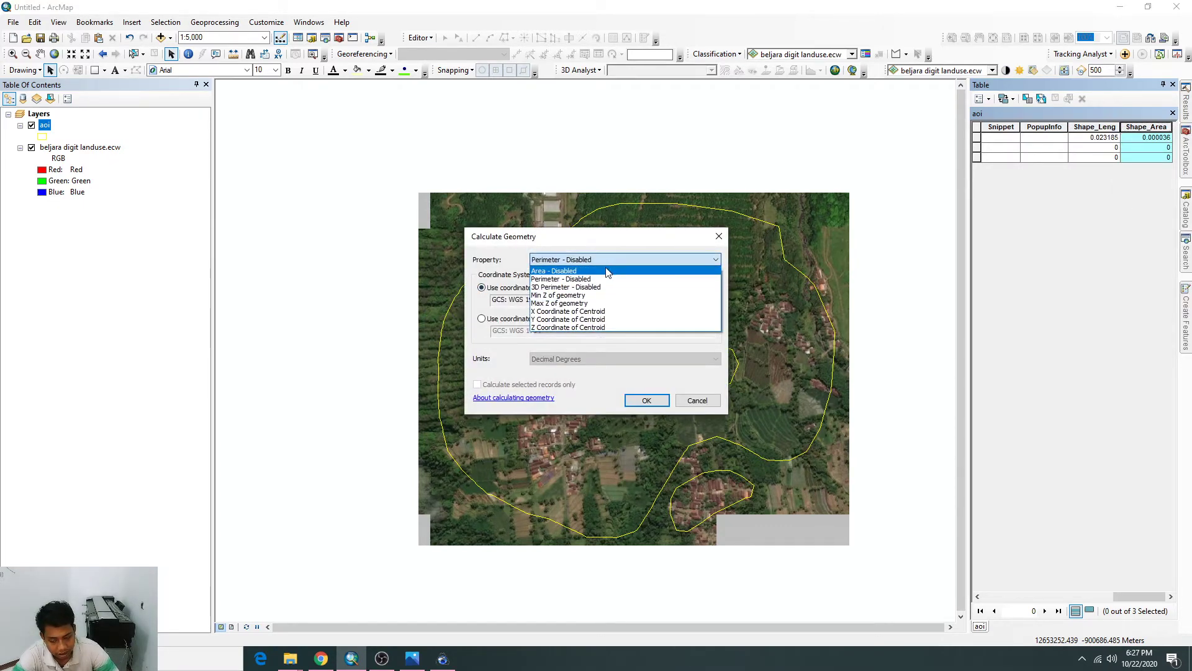
click(599, 270)
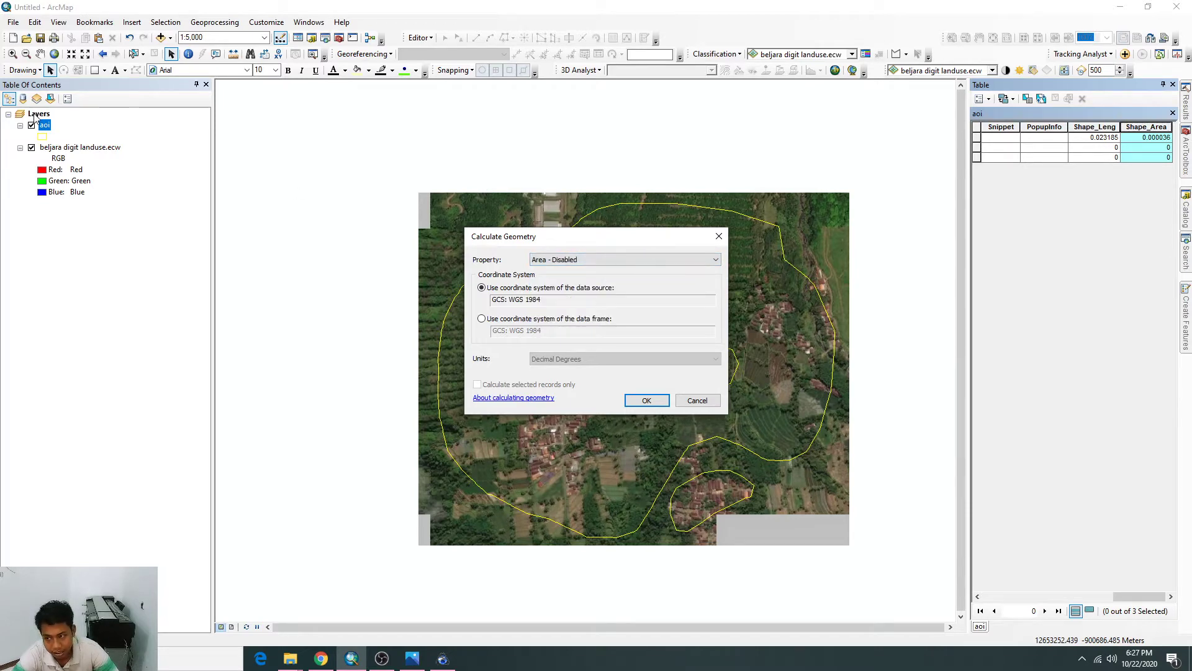
click(647, 400)
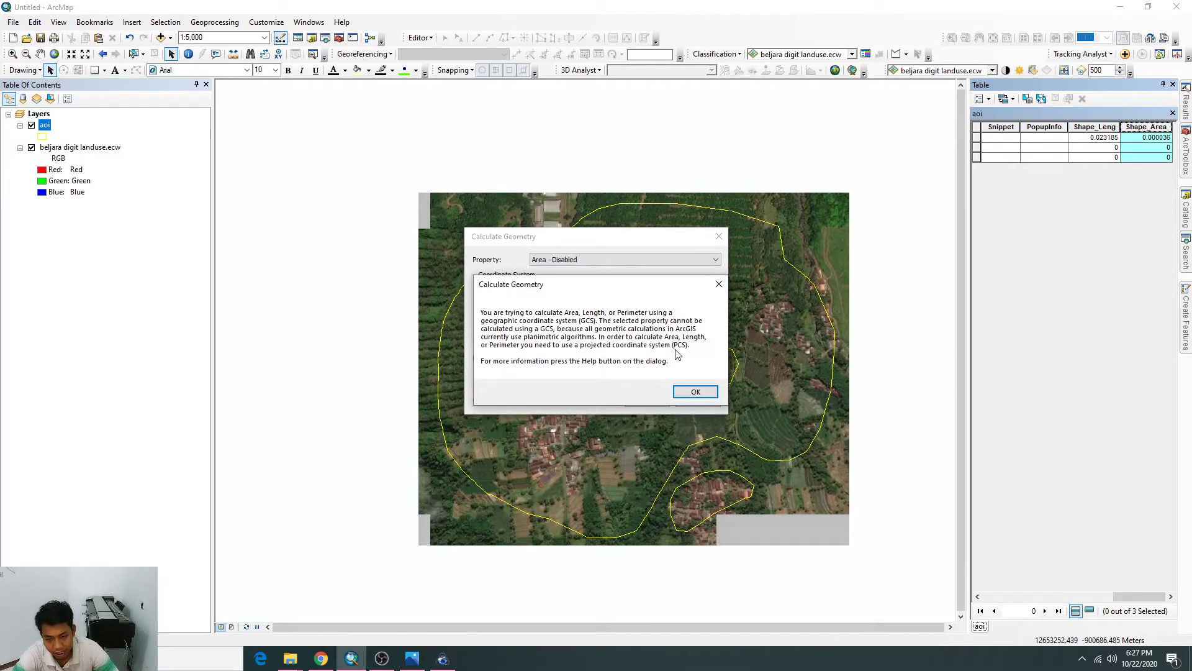
click(687, 389)
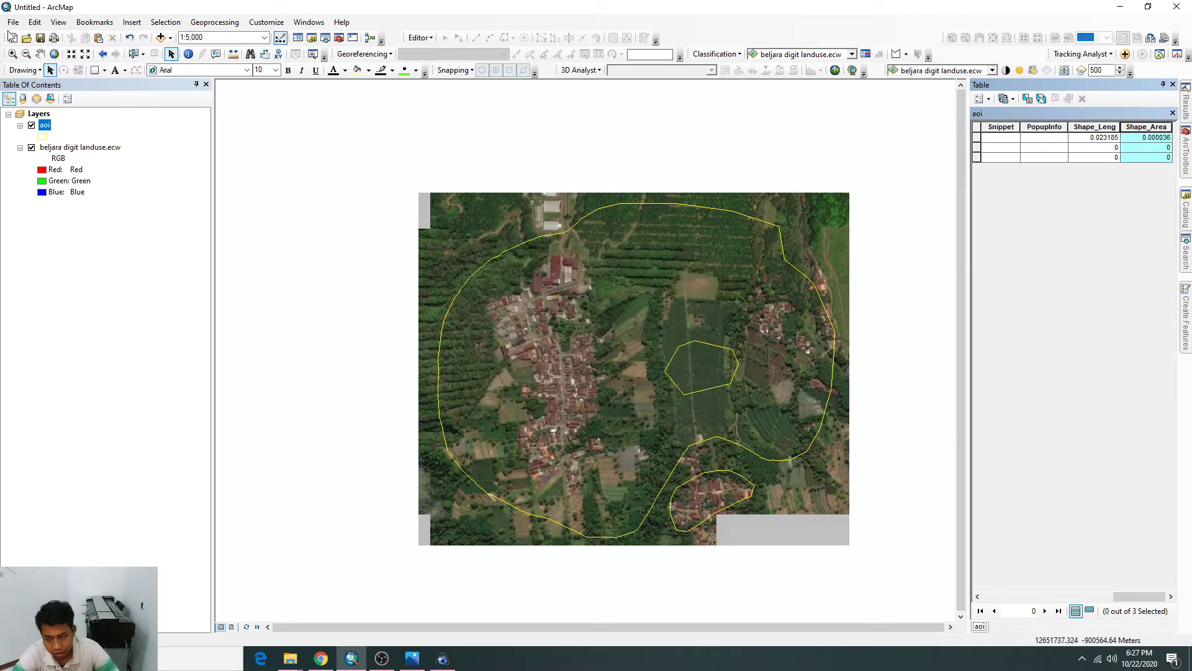
Set the data frame's coordinate system to WGS 1984 UTM Zone 49S.
click(43, 117)
double_click(42, 116)
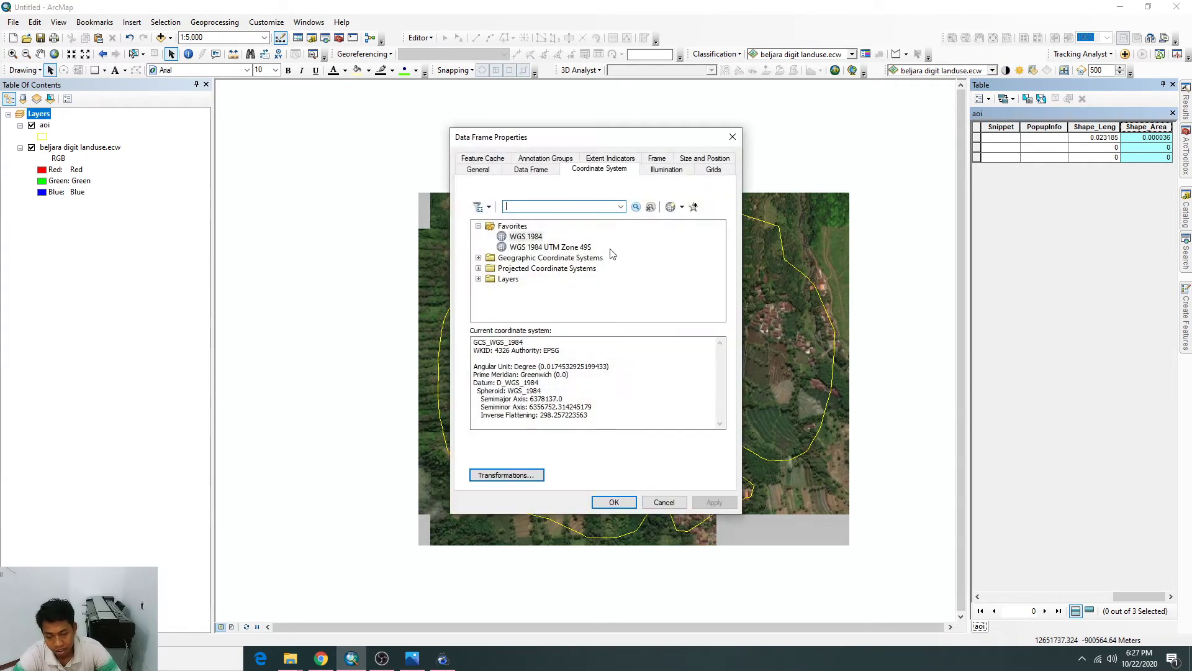
click(529, 248)
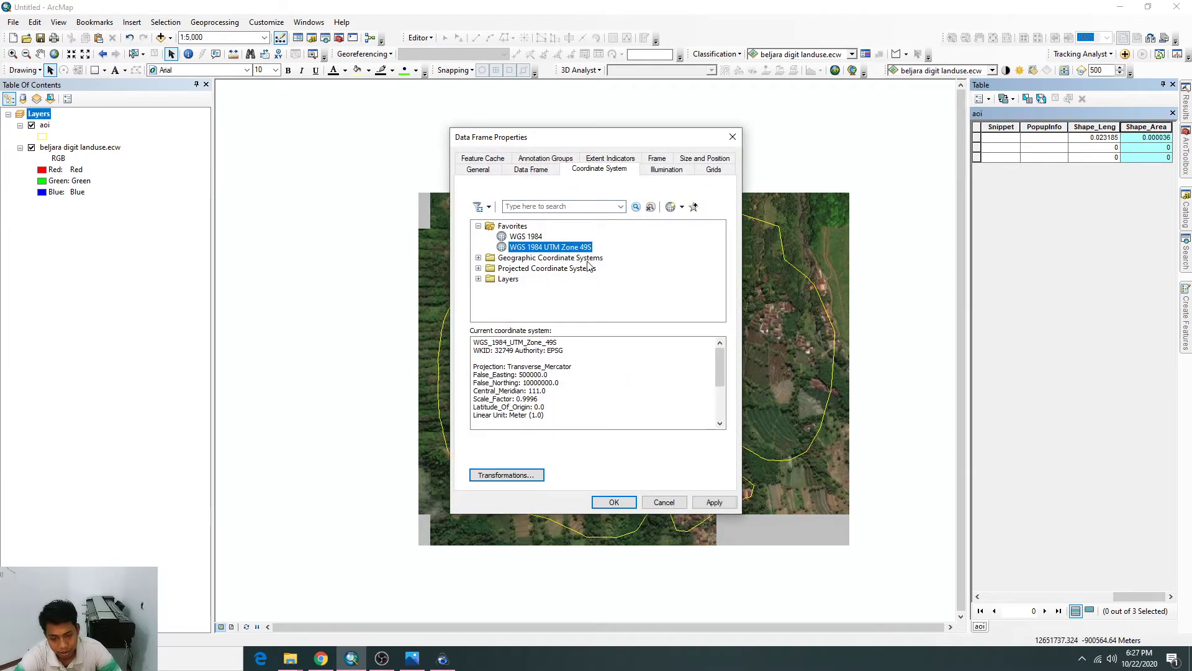
click(614, 504)
Calculate Shape_Area as area in hectares using the data frame's WGS 1984 UTM Zone 49S system, and select the survey boundary record.
right_click(1144, 132)
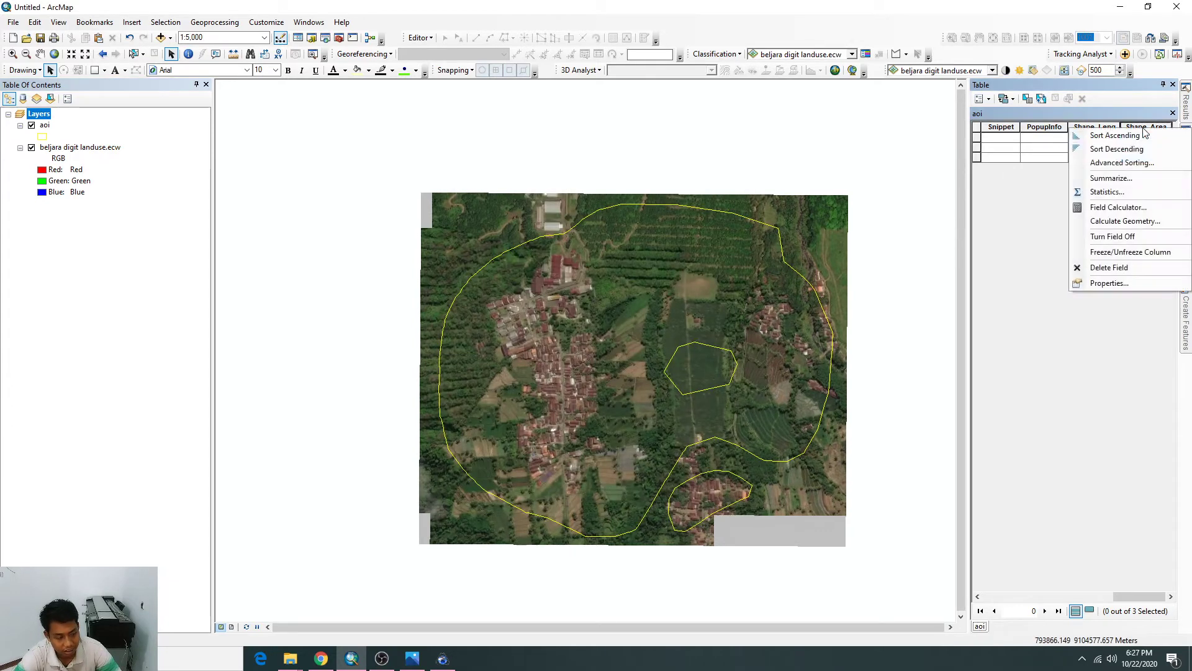
click(1120, 226)
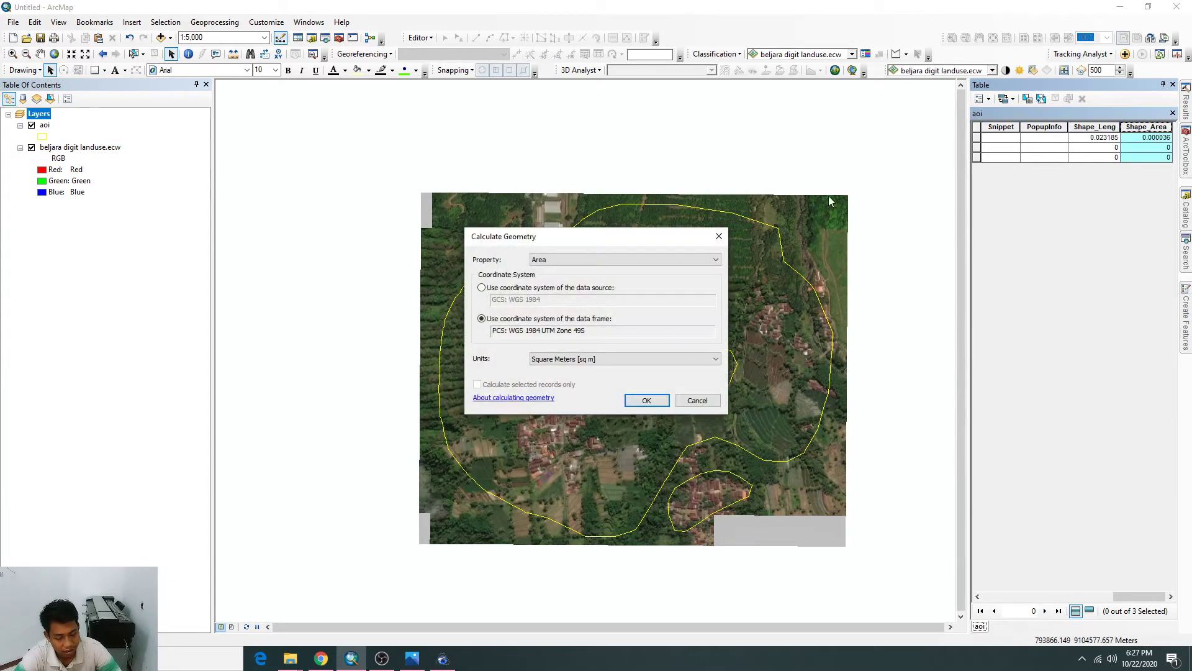
click(596, 357)
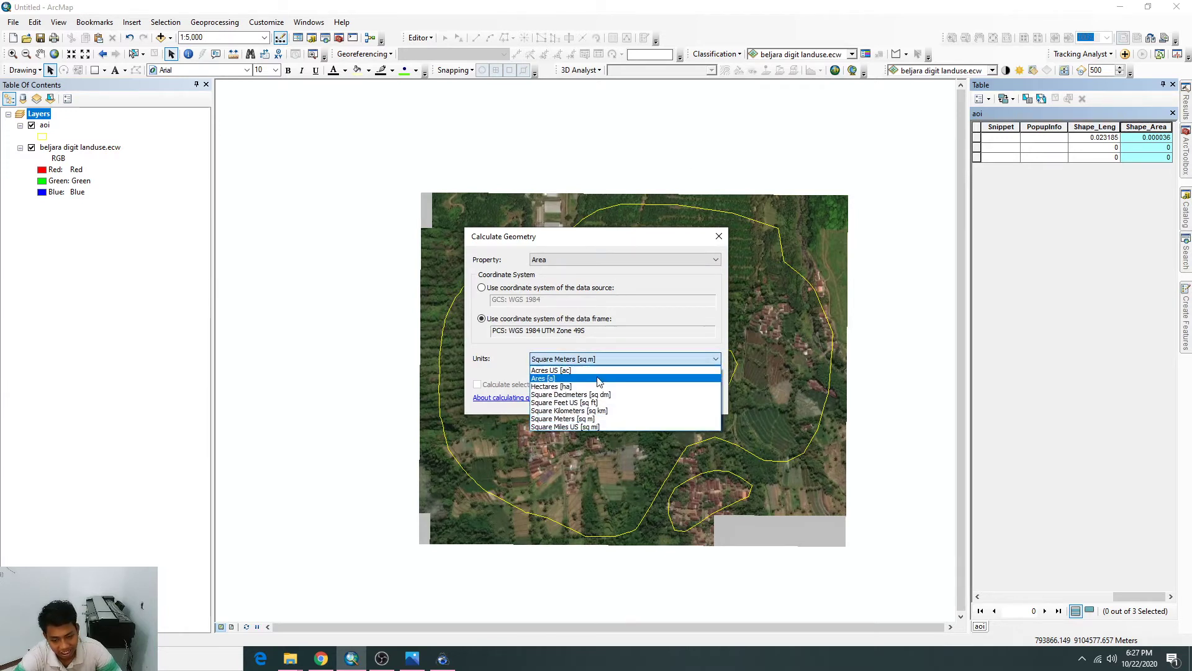
click(600, 376)
click(632, 262)
click(632, 262)
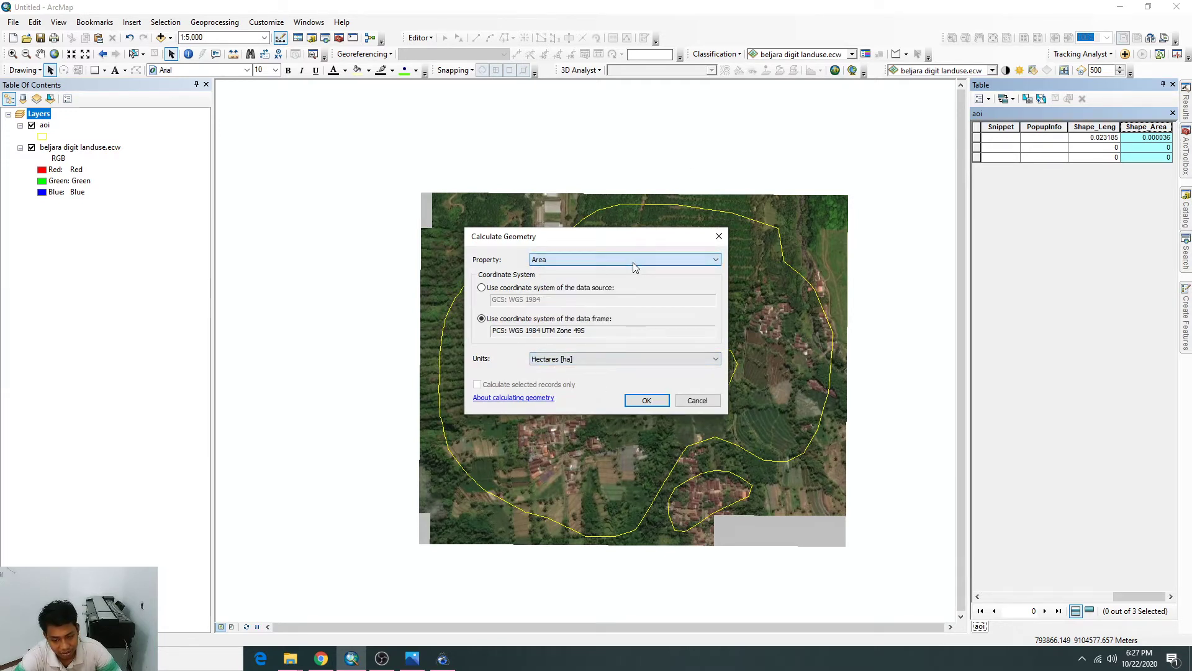
click(628, 401)
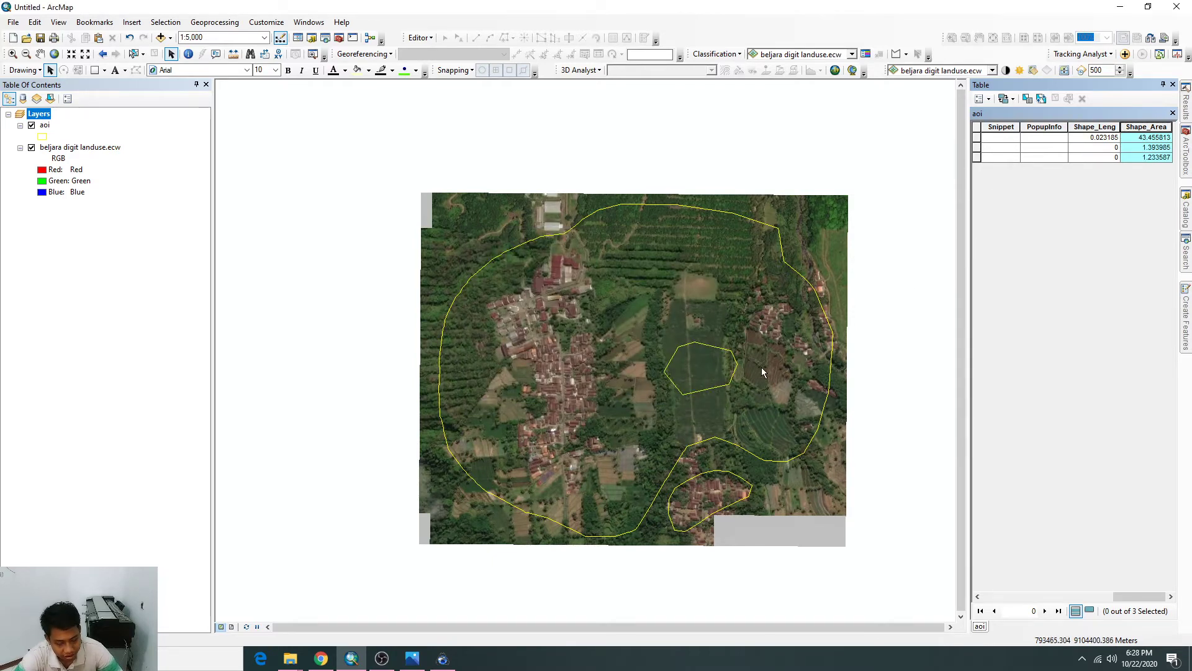
click(976, 138)
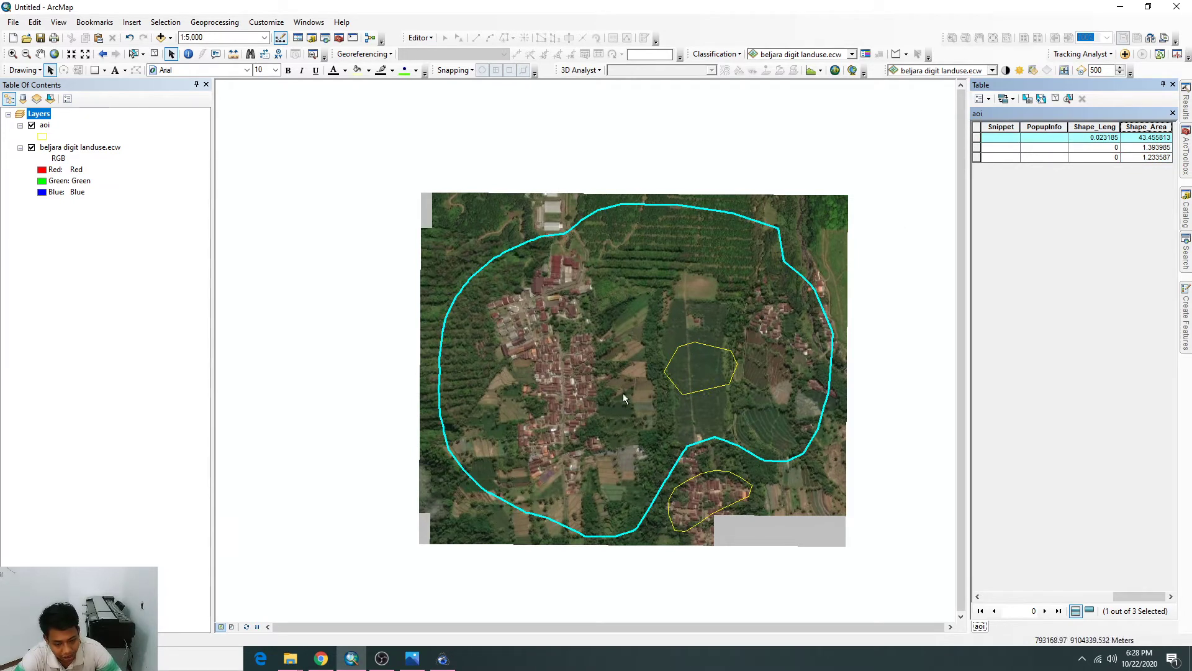
Symbolize the aoi layer by unique values of the Shape_Area field, adding all values.
double_click(44, 126)
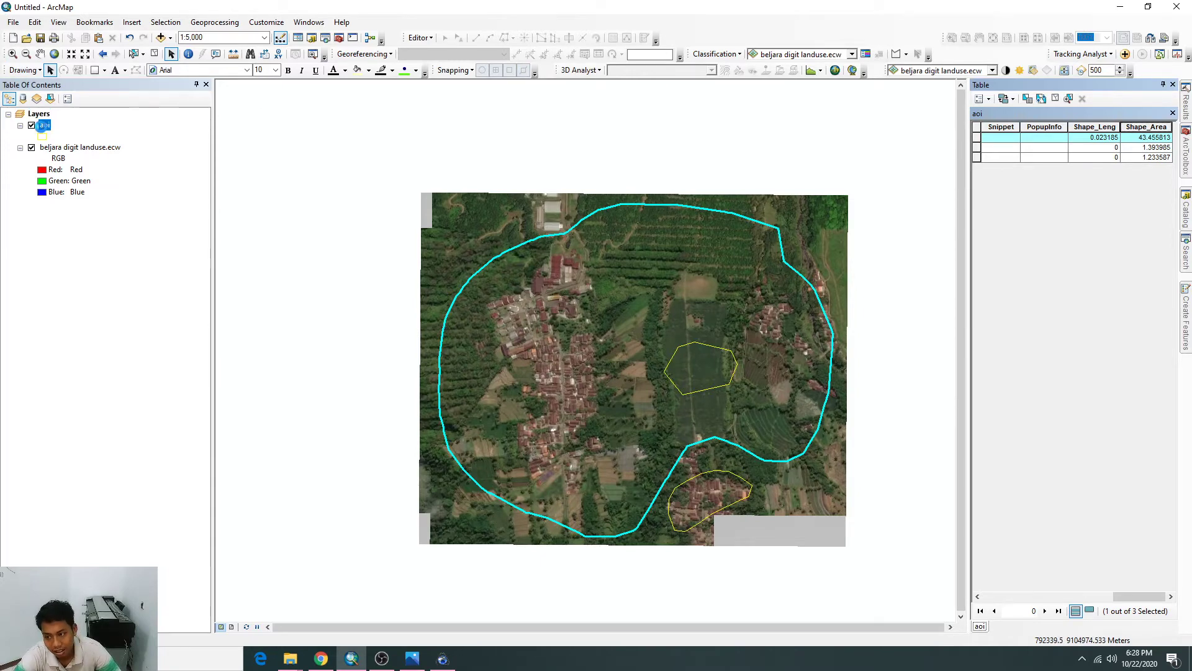
click(423, 255)
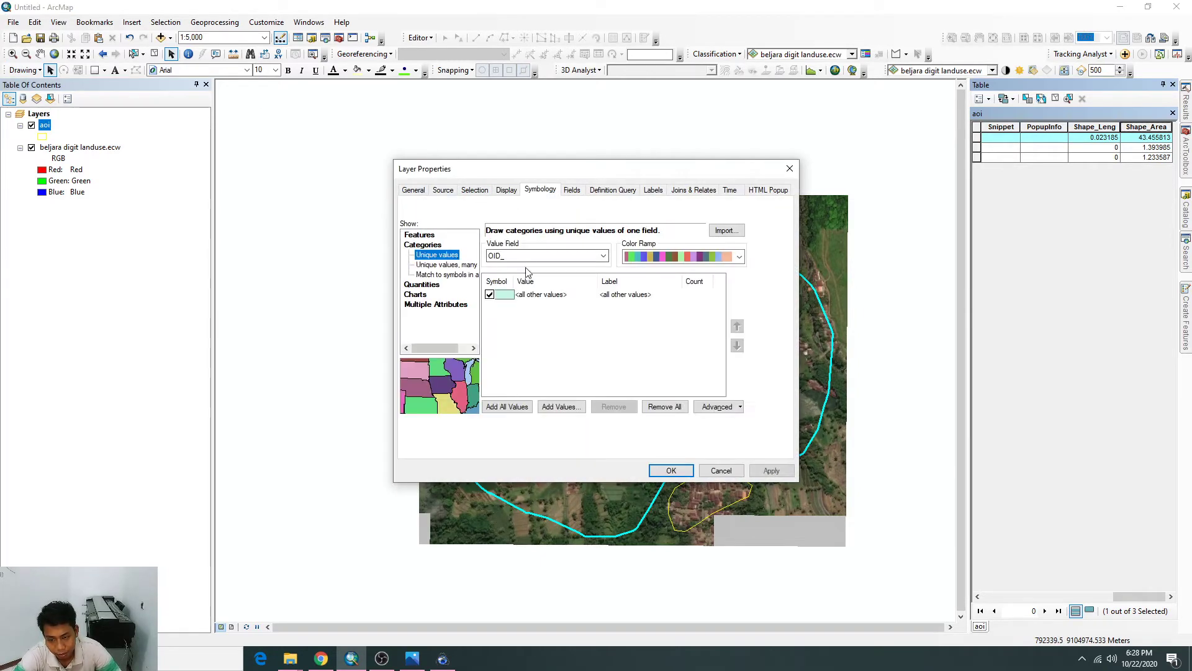
click(547, 256)
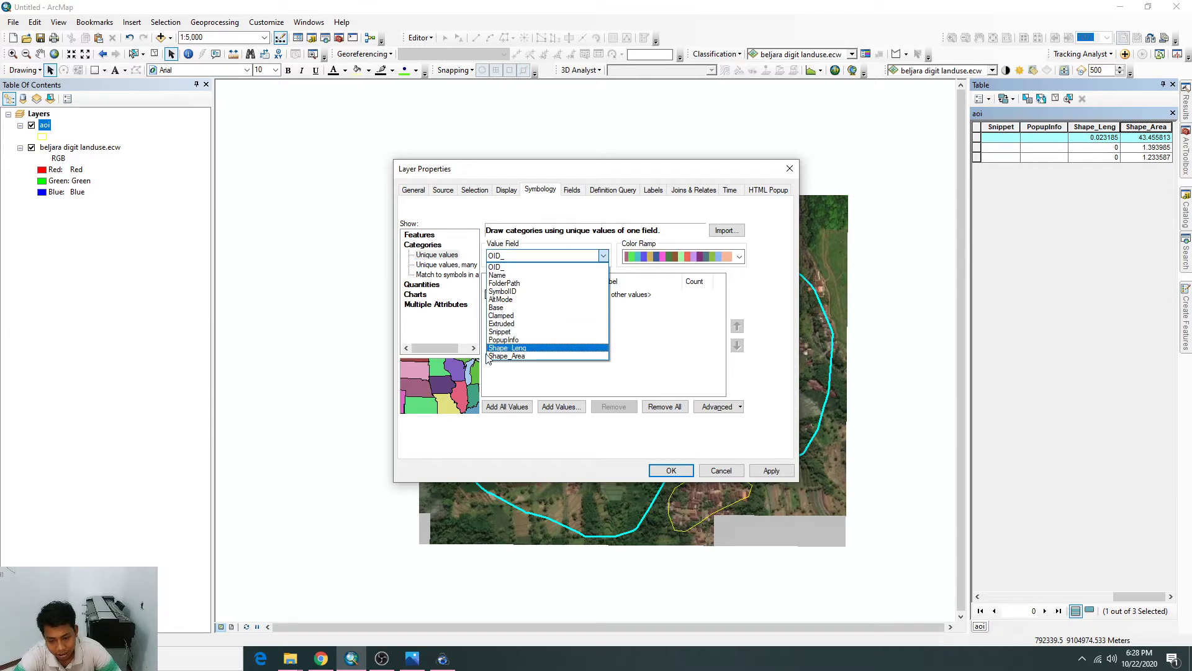
click(506, 355)
click(494, 408)
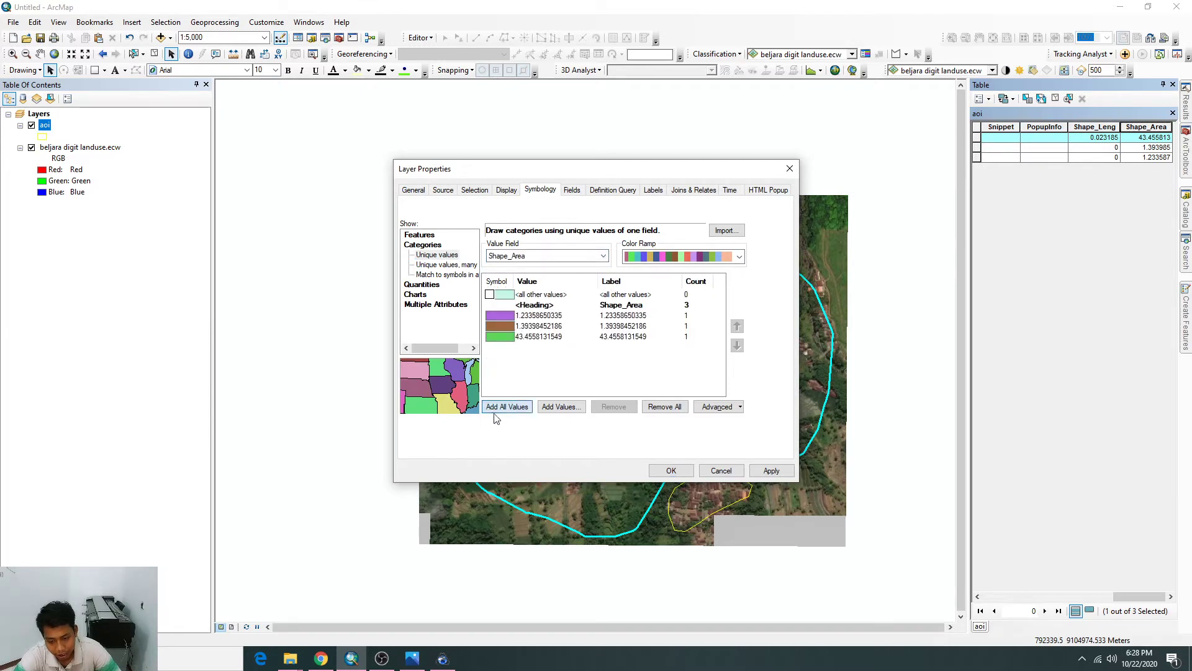
click(671, 471)
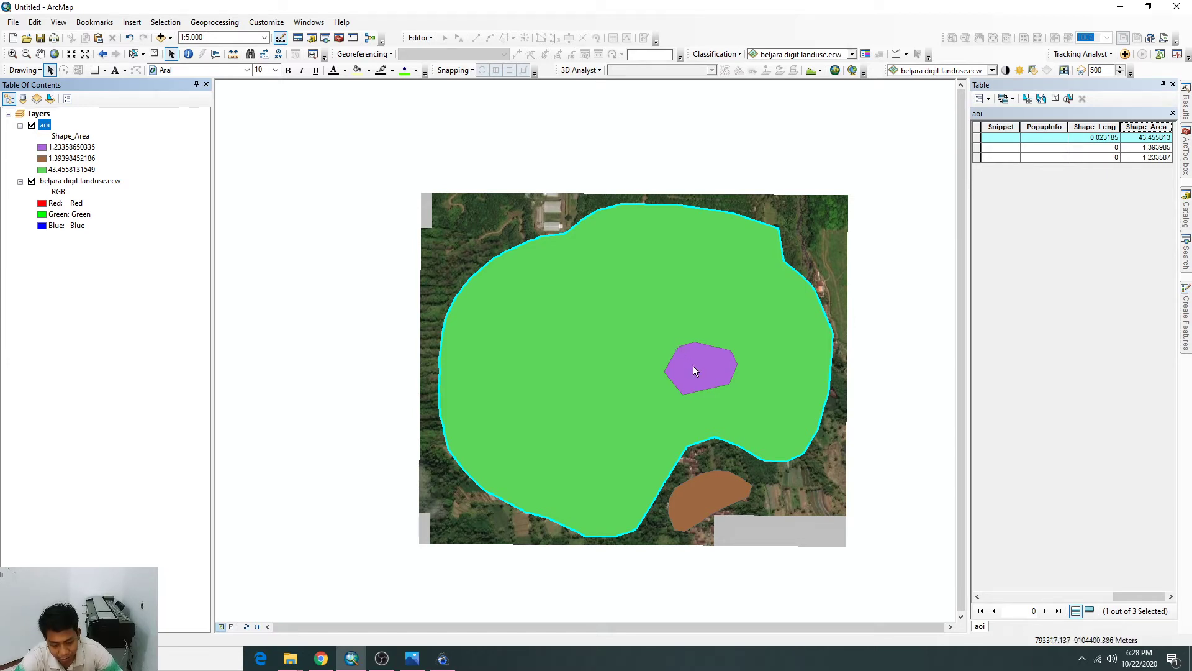
Set the fill of the 1.23358650335 class symbol in the aoi layer to No Color.
click(41, 147)
click(804, 200)
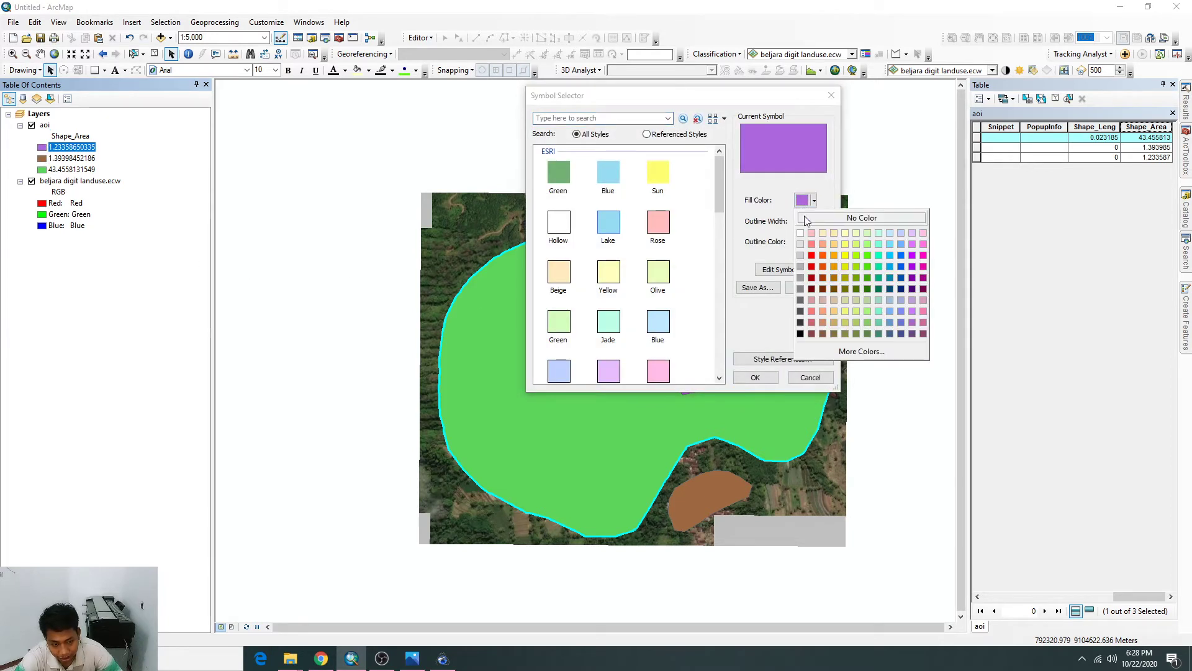
click(863, 219)
click(763, 380)
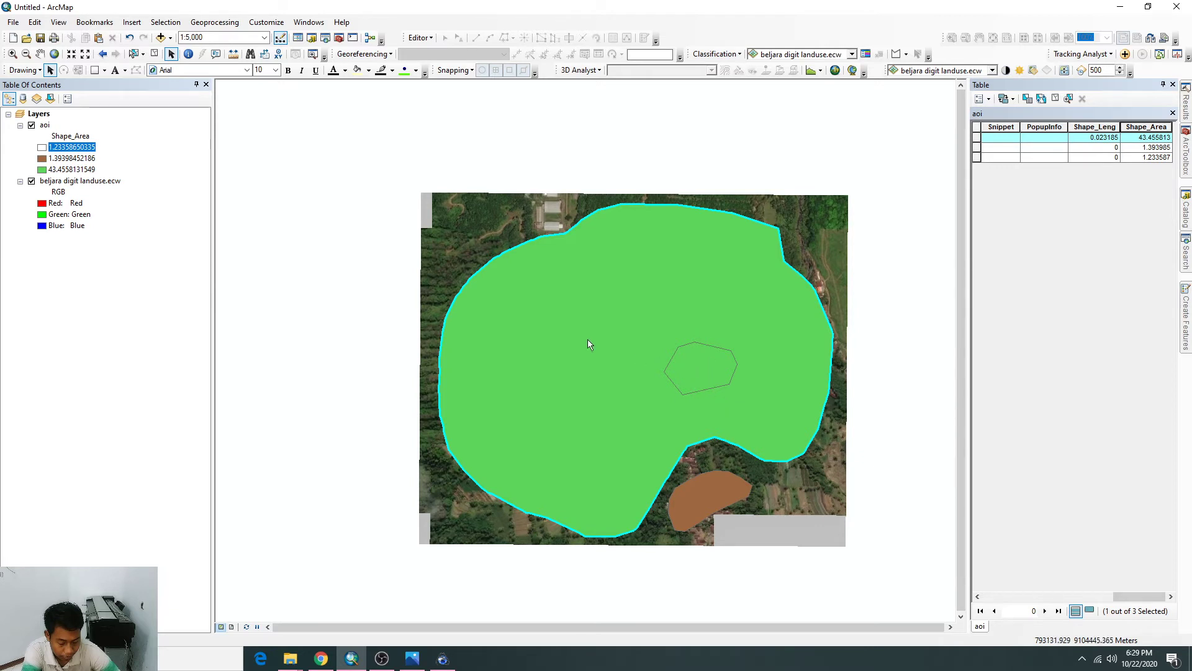
Hide the aoi layer and return its symbology to a single symbol for all features.
click(32, 126)
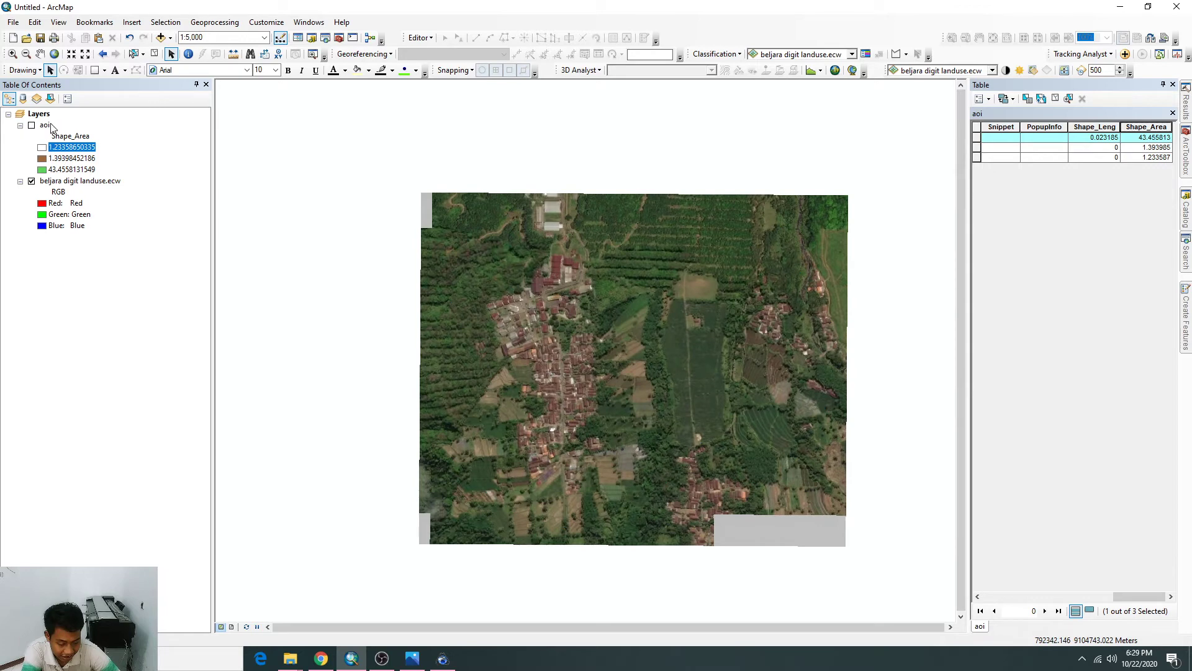
double_click(47, 125)
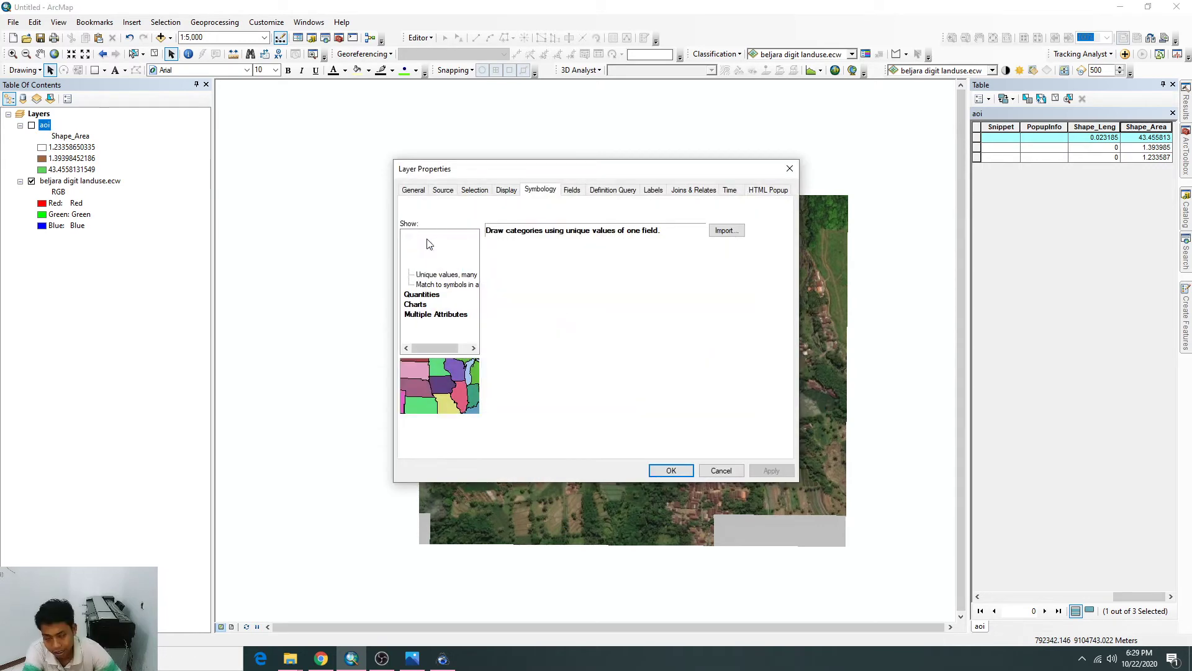
click(426, 244)
click(671, 470)
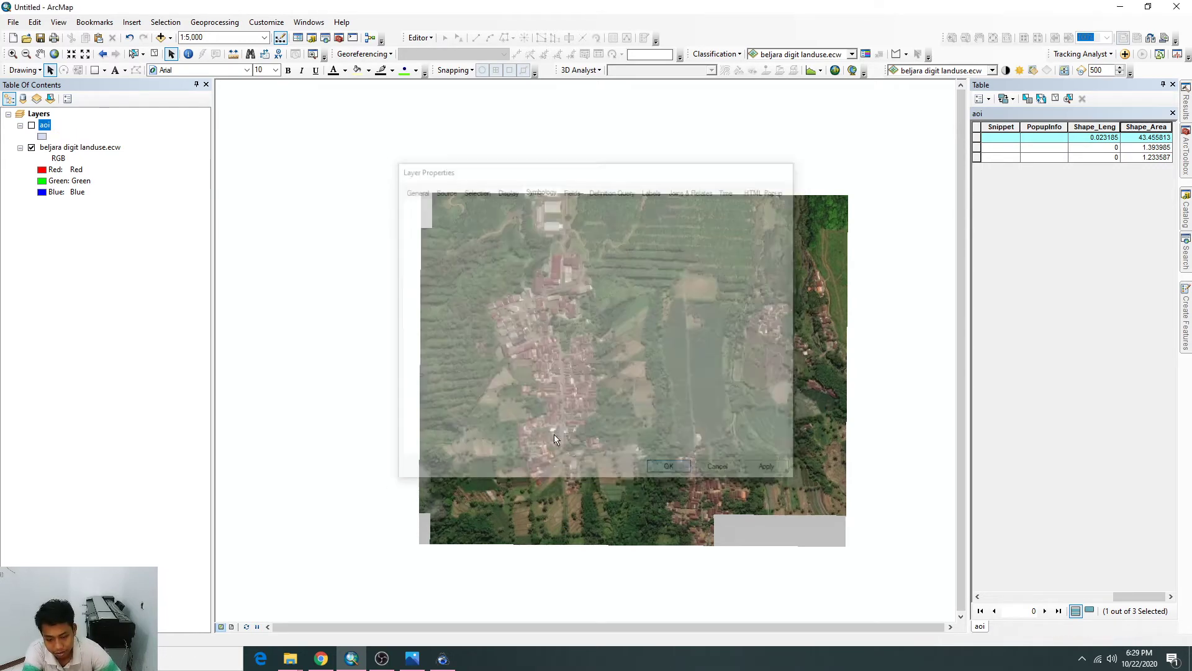
Give the aoi symbol no fill and a yellow outline of width 1, and show the layer again.
click(41, 136)
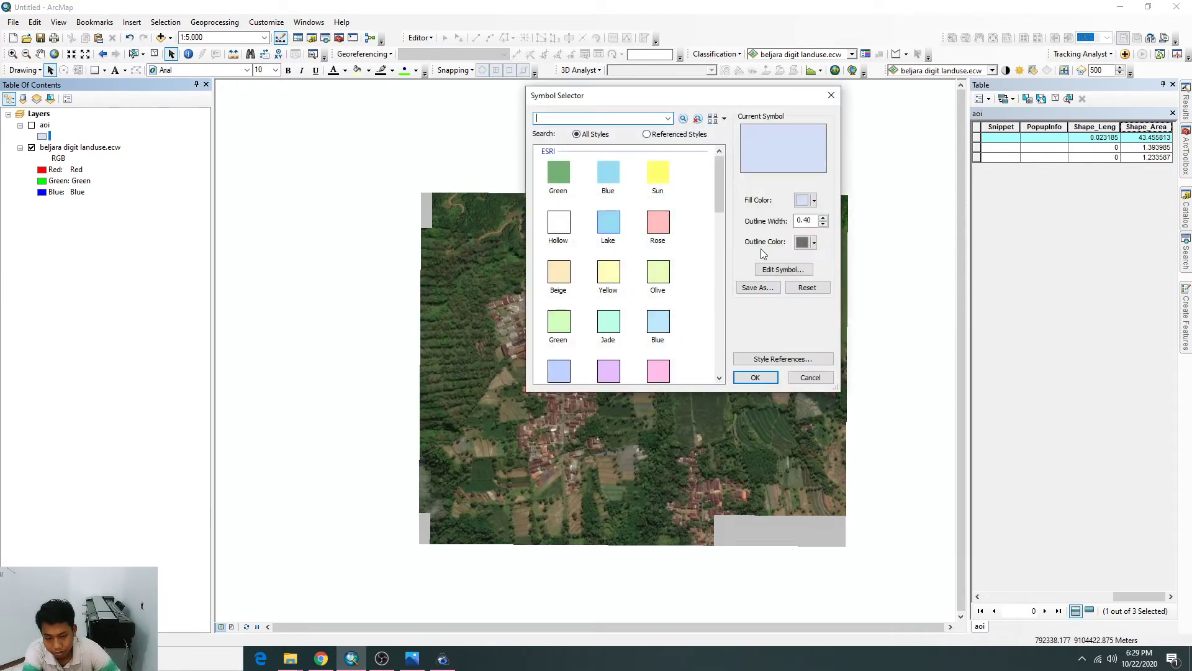
click(804, 205)
click(862, 216)
click(822, 217)
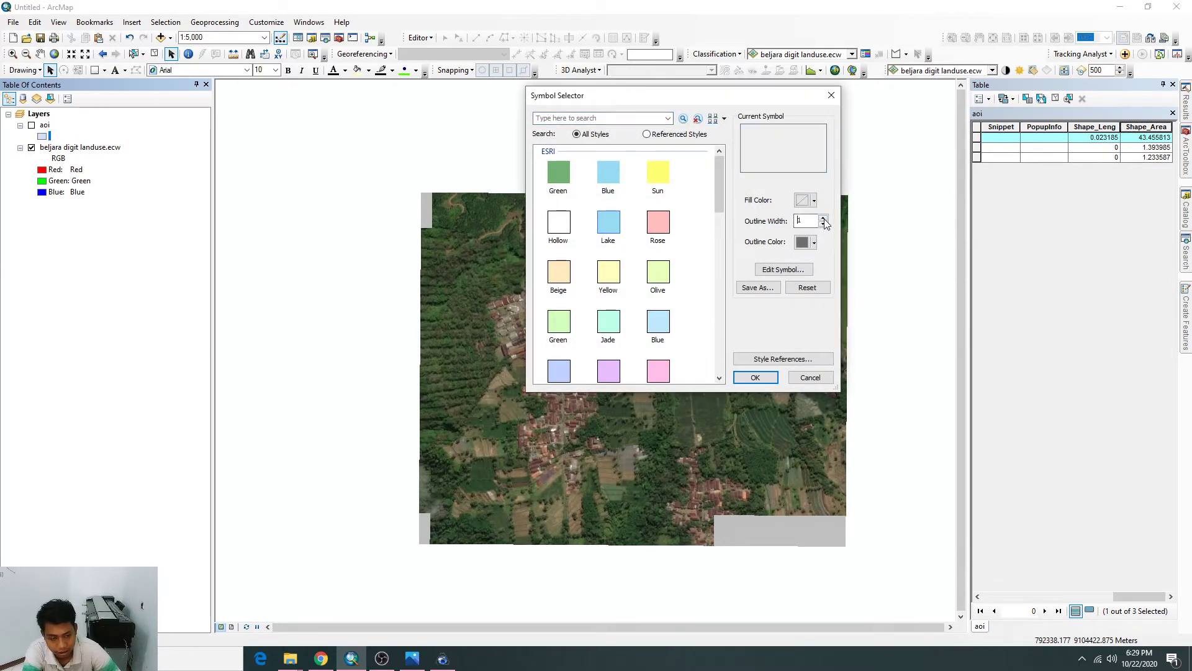
click(808, 242)
click(833, 296)
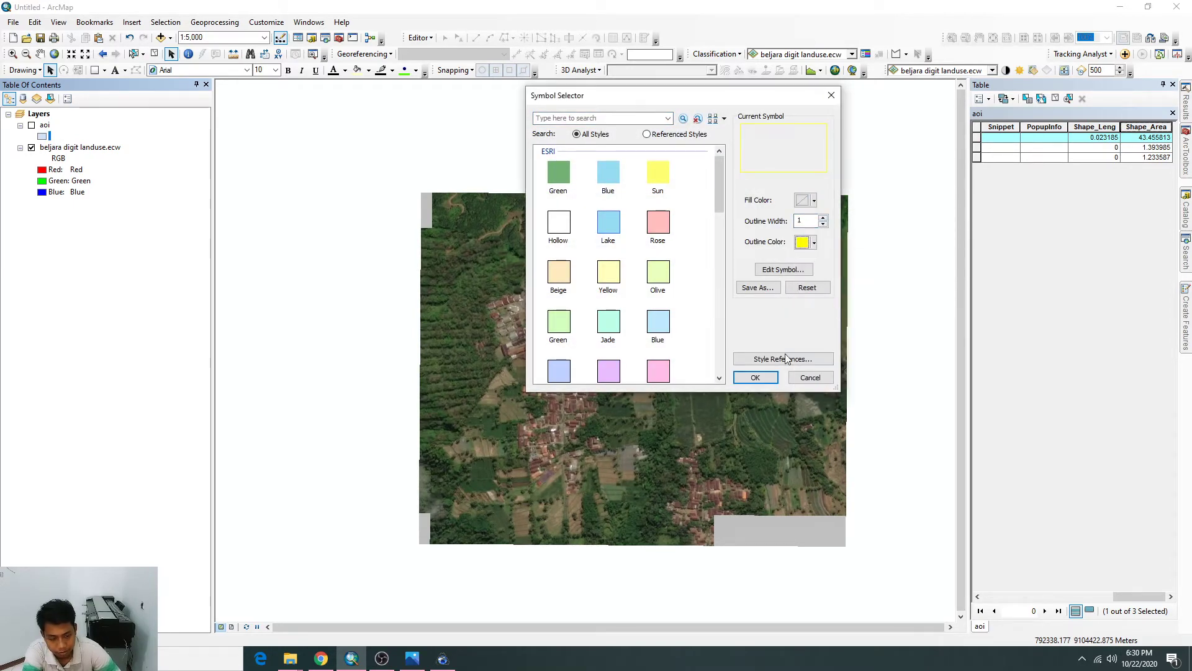
click(754, 377)
click(31, 125)
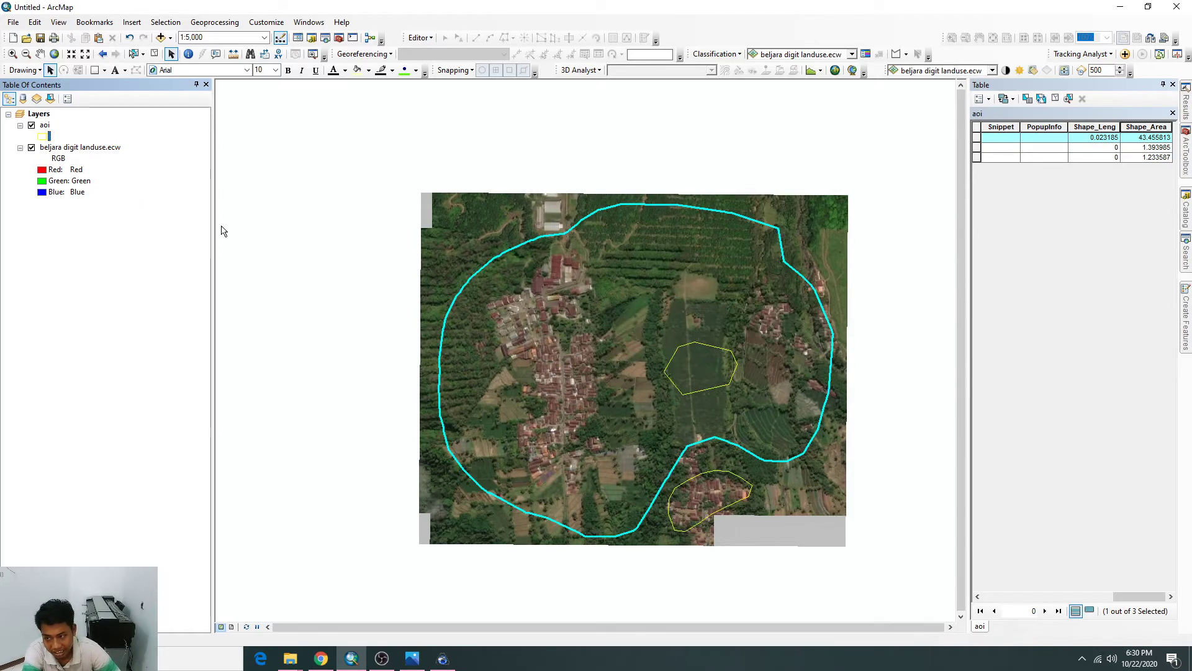
Start editing the aoi layer and delete the small polygon around the settlement south of the survey boundary.
right_click(46, 124)
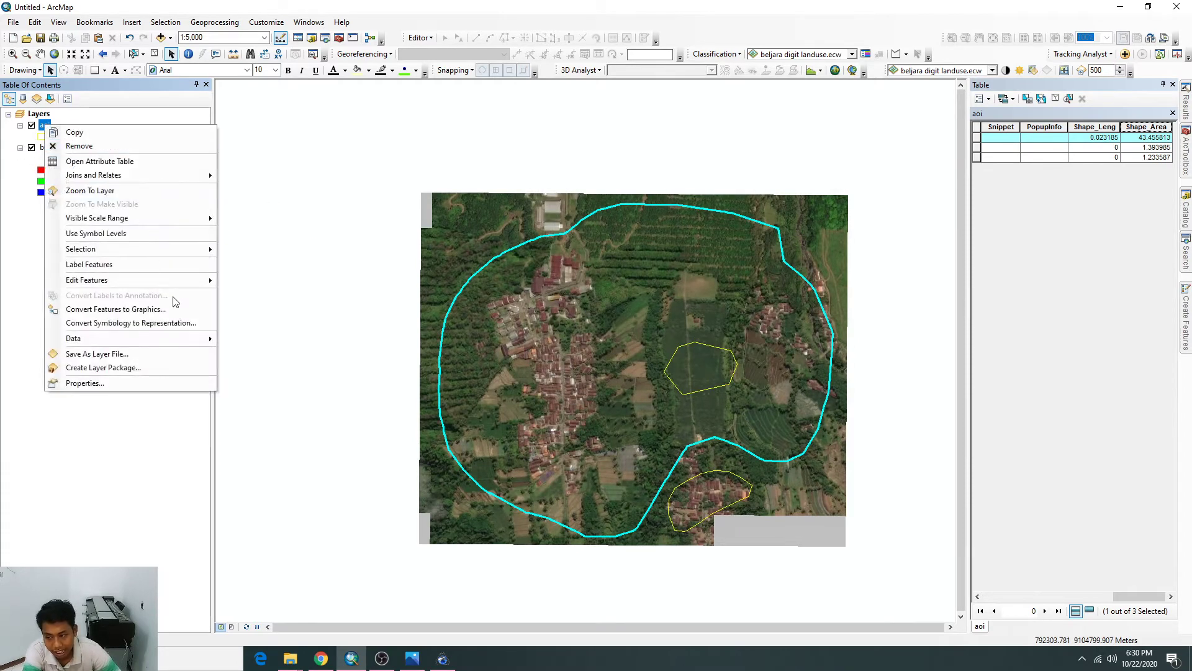
mouse_move(187, 287)
click(242, 288)
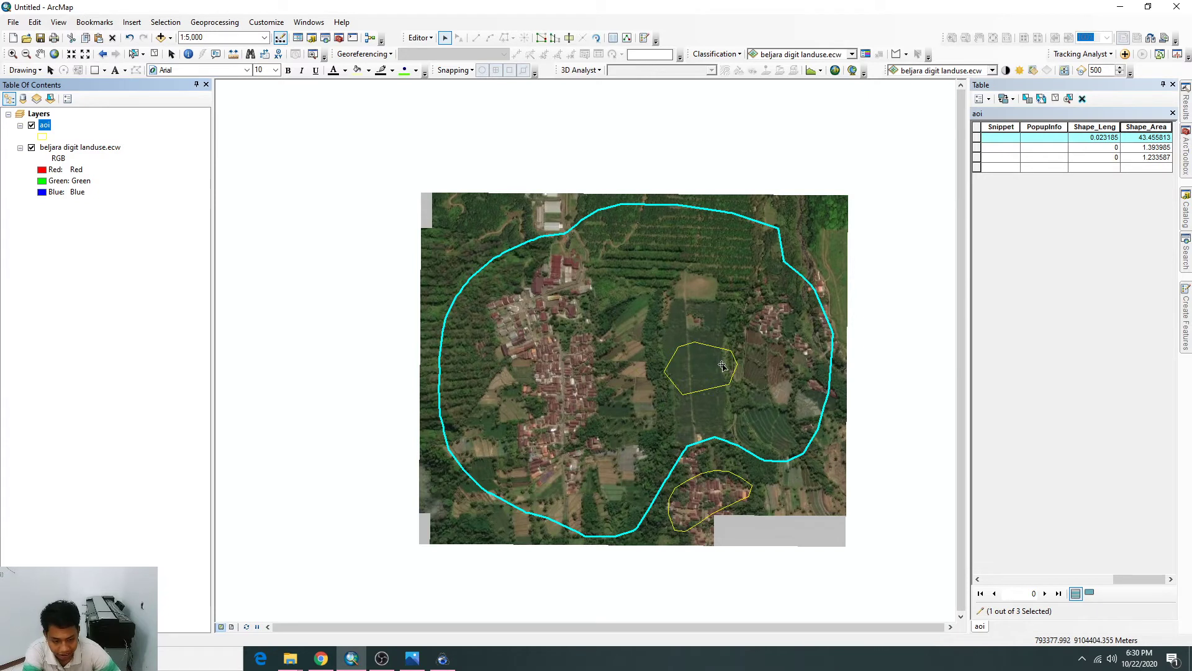
click(708, 479)
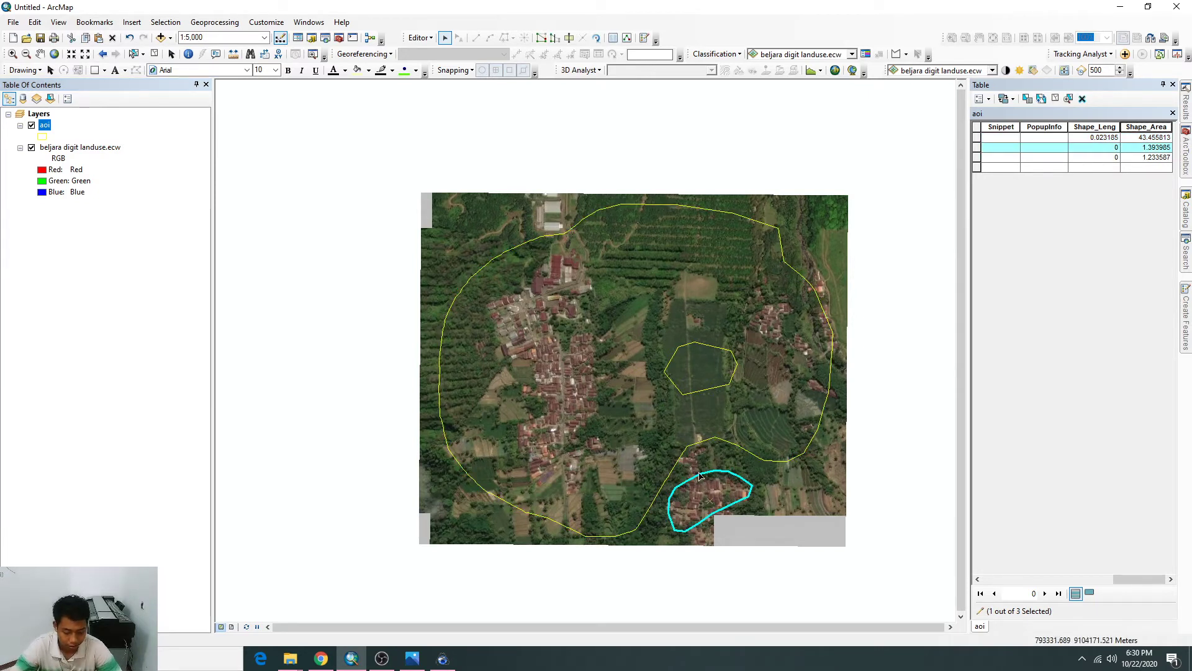
key(Delete)
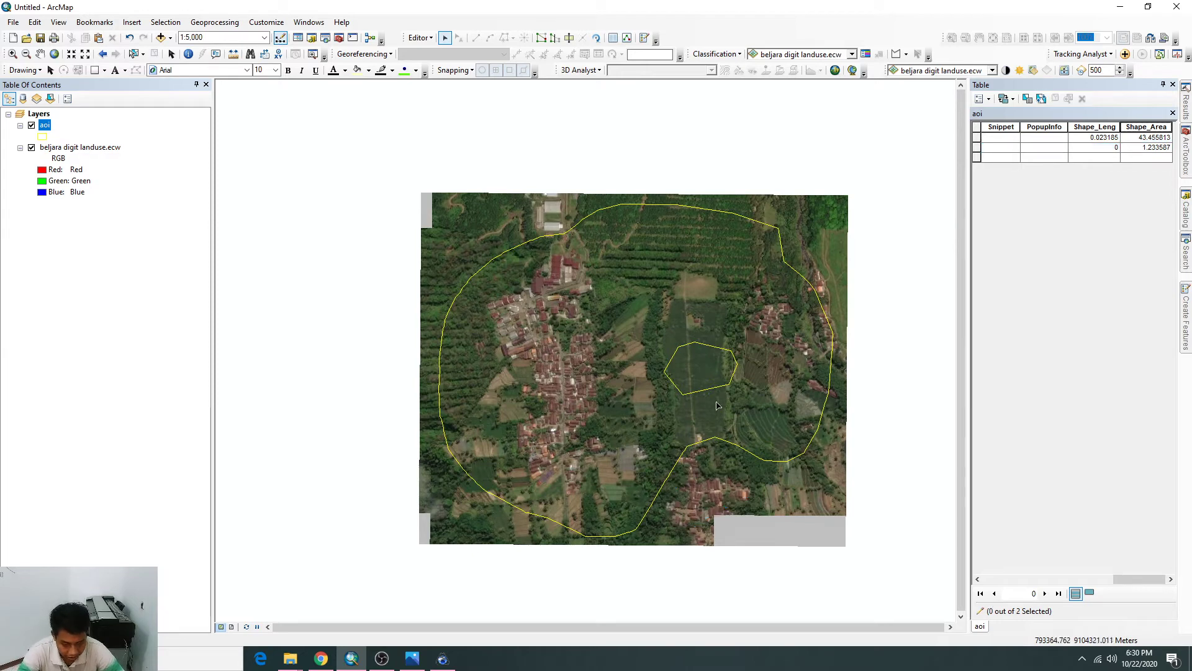
Delete the small hexagonal field polygon inside the survey boundary by selecting its record in the attribute table.
click(742, 400)
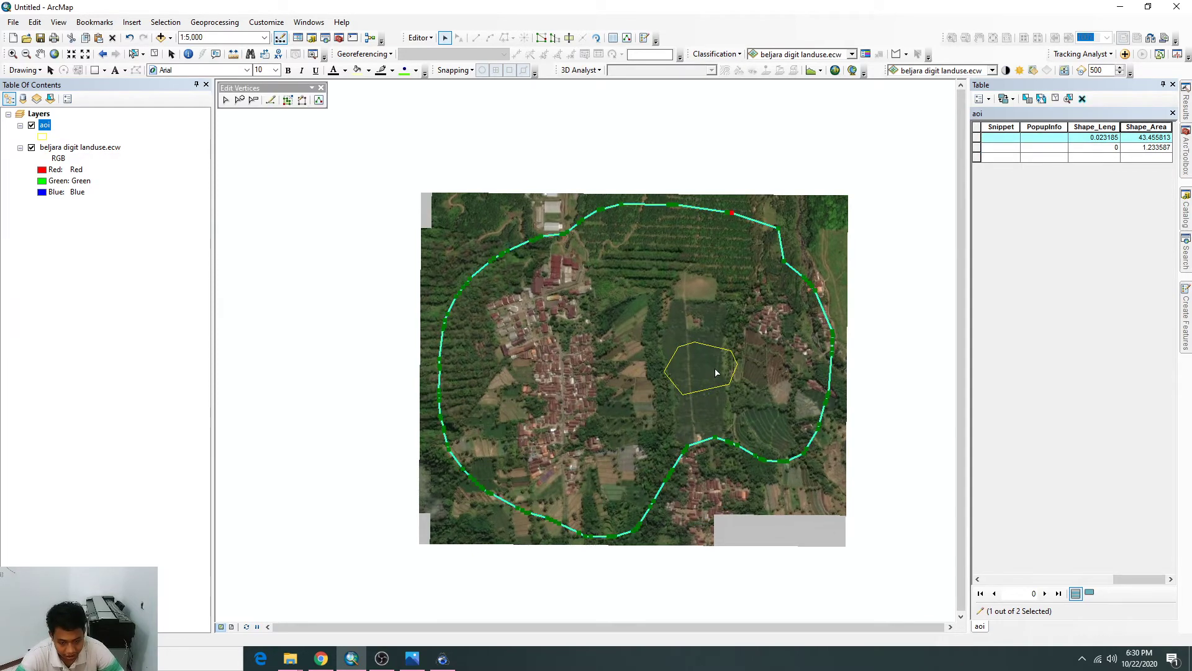
click(976, 148)
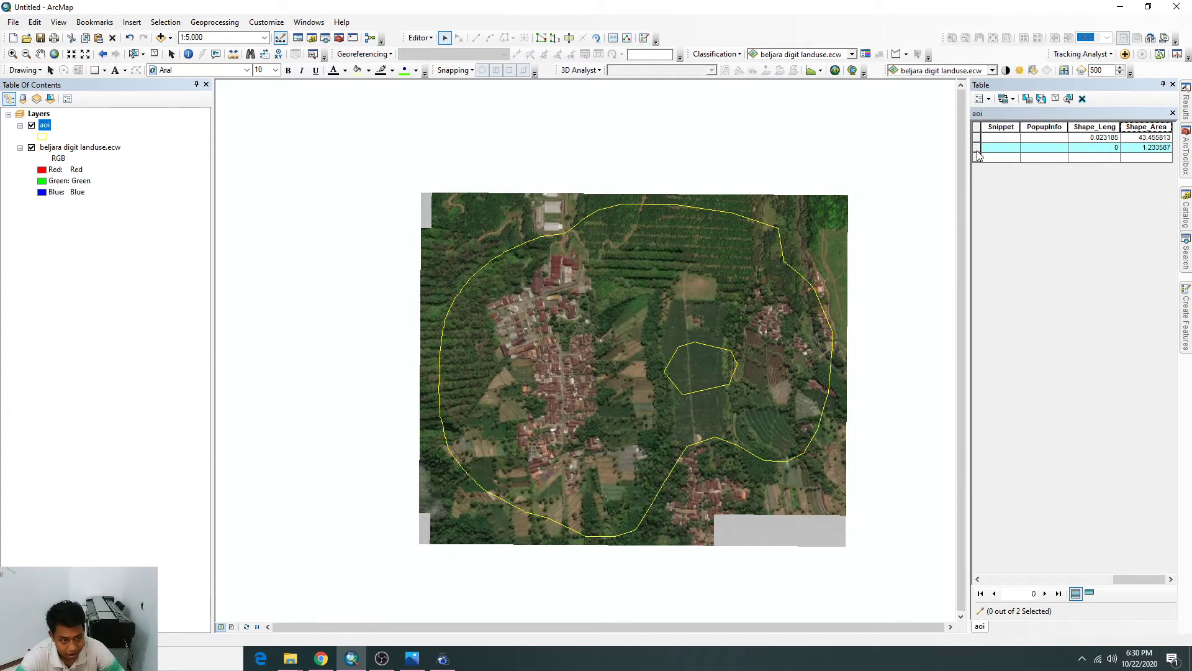
click(1081, 99)
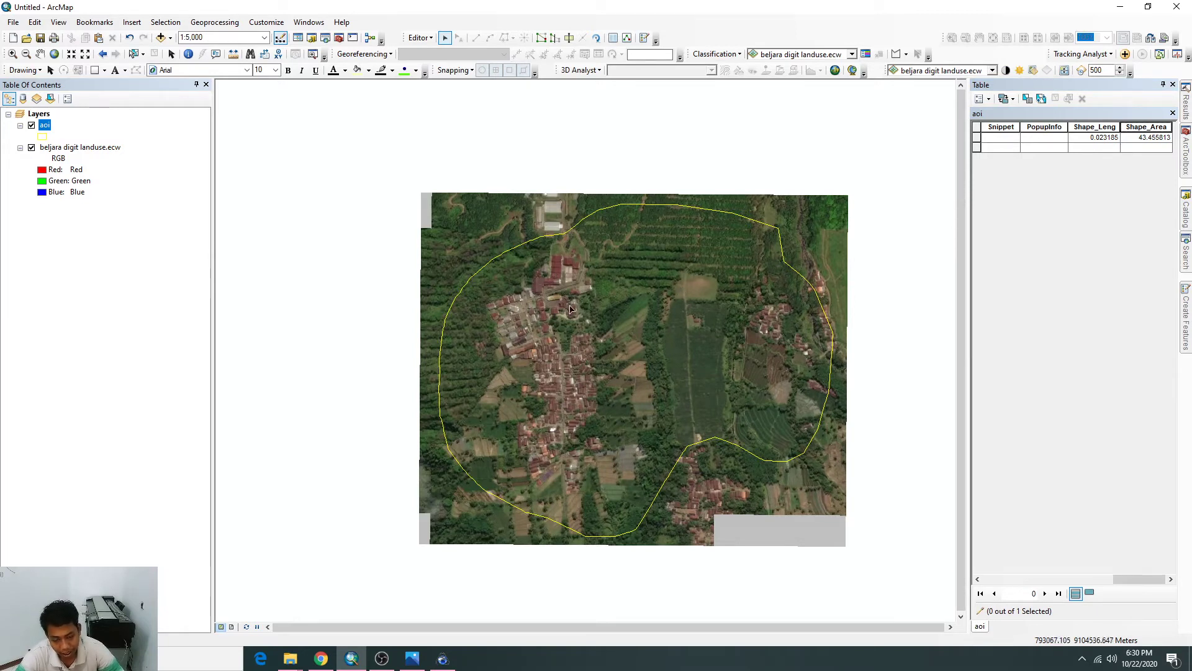
Cut the survey boundary polygon with Cut Polygons along a closed line traced around the bare brown field.
click(565, 366)
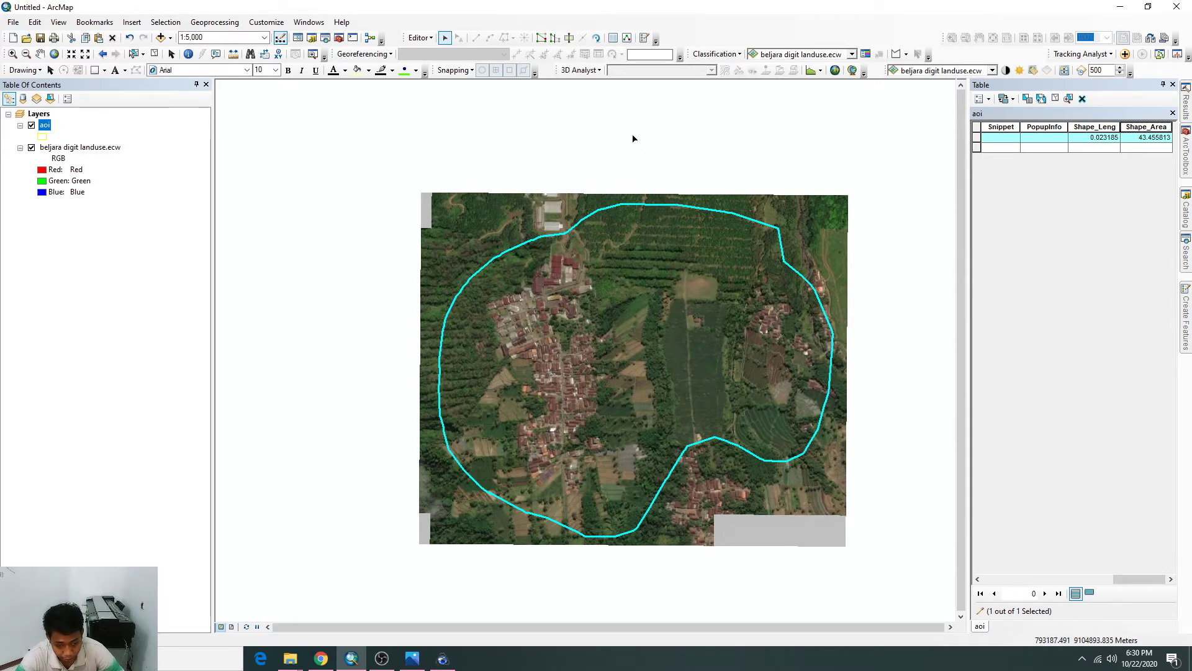
click(565, 41)
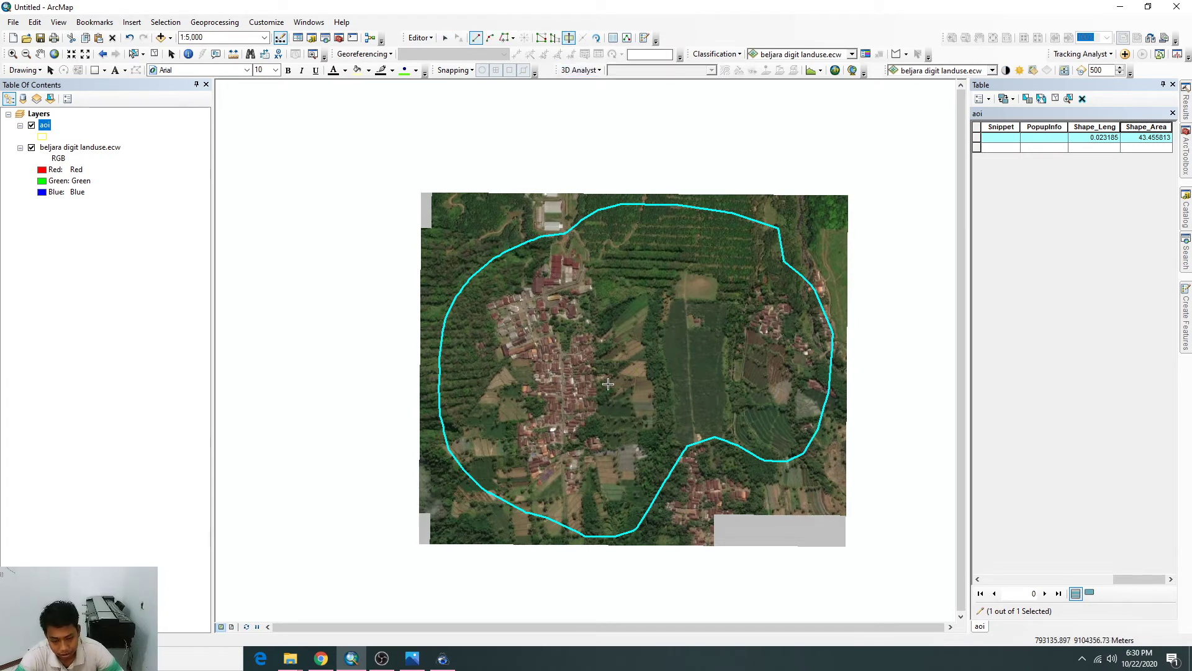
scroll(693, 251, down, 3)
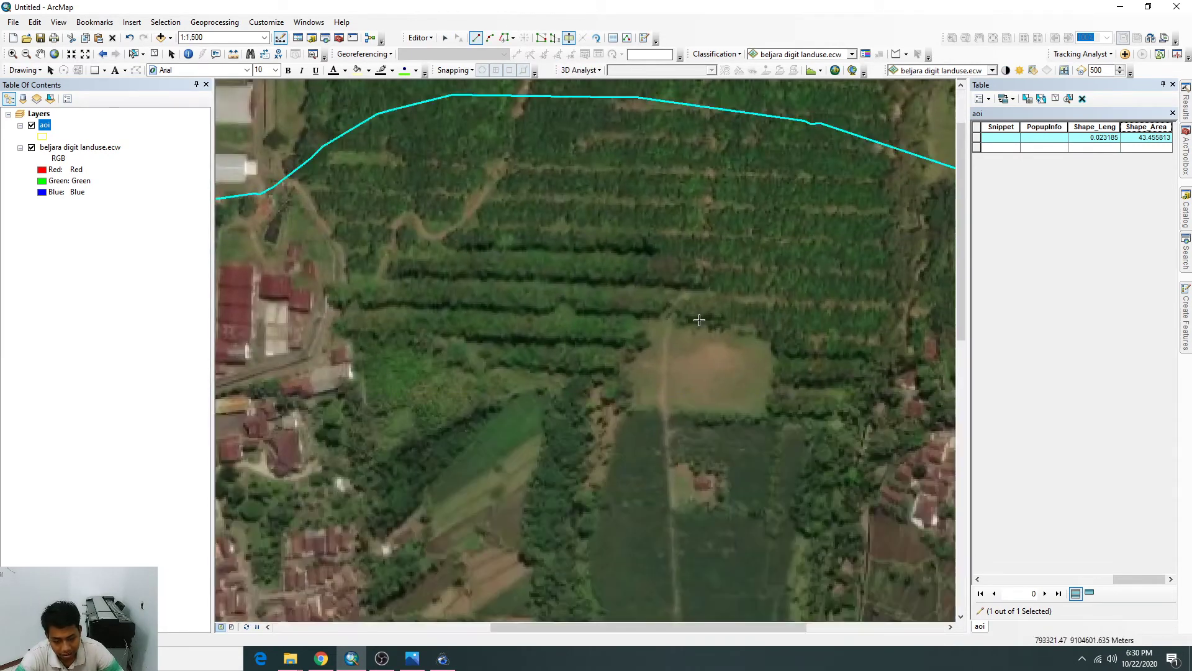
click(694, 322)
click(703, 324)
click(719, 329)
click(728, 330)
click(746, 334)
click(758, 338)
click(770, 349)
click(771, 362)
click(771, 375)
click(771, 386)
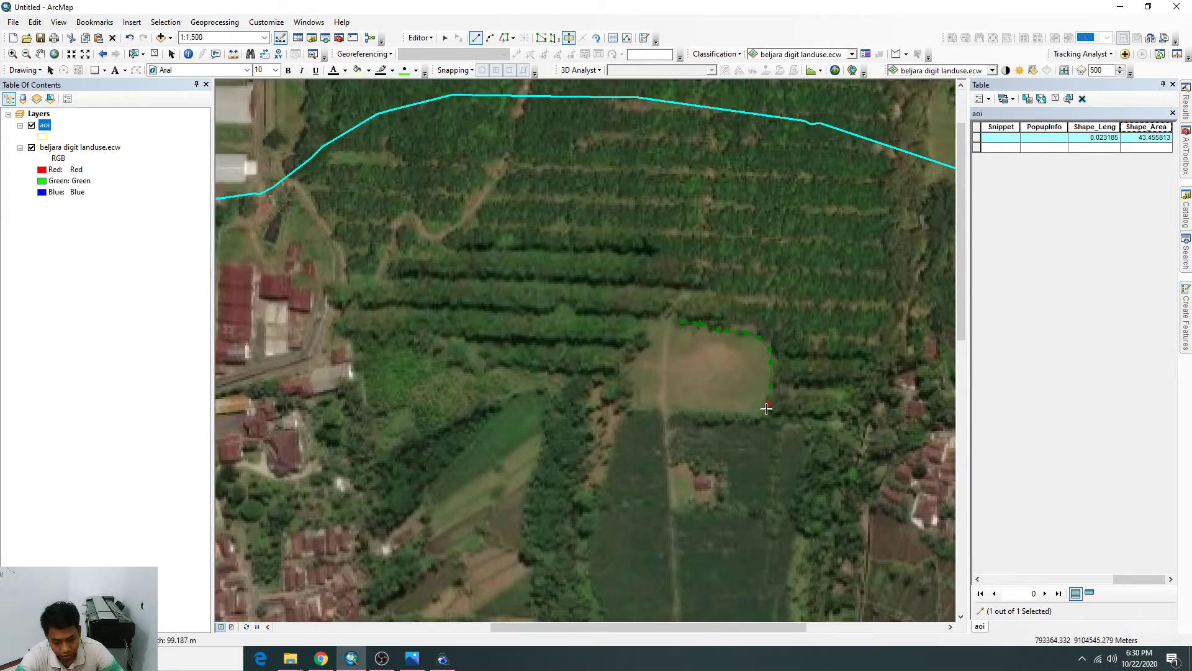
click(767, 408)
click(753, 411)
click(723, 412)
click(691, 406)
click(664, 404)
click(645, 403)
click(632, 392)
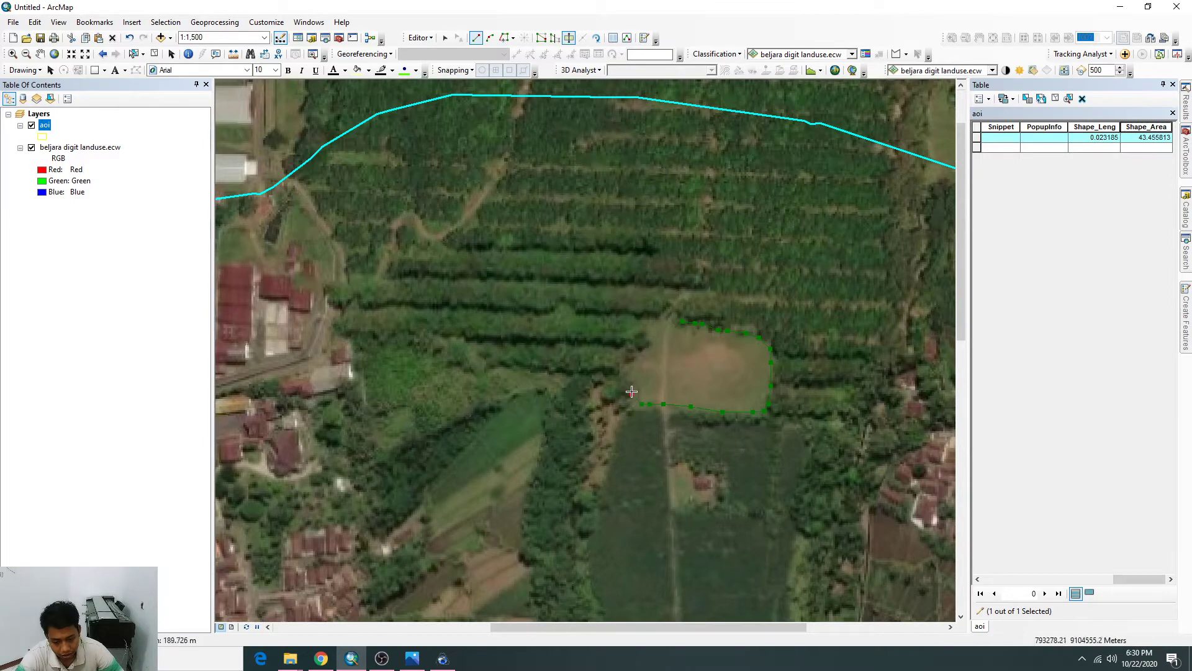
click(632, 381)
click(631, 370)
click(630, 359)
click(646, 346)
click(655, 336)
click(649, 320)
click(666, 315)
click(675, 313)
click(677, 319)
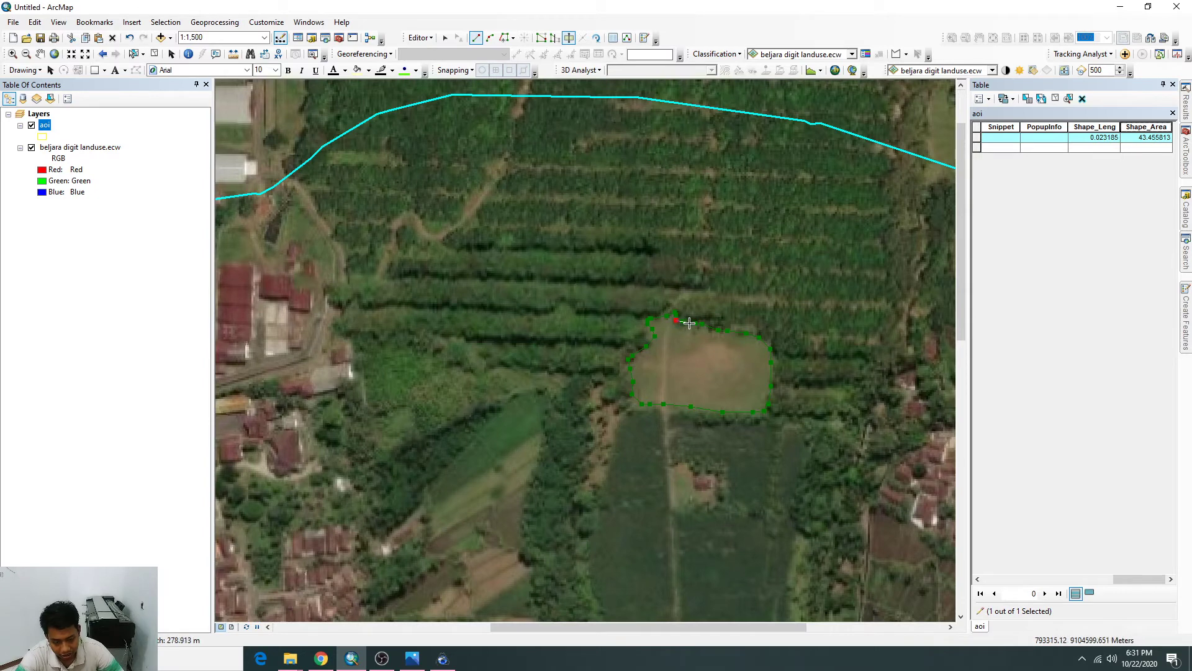
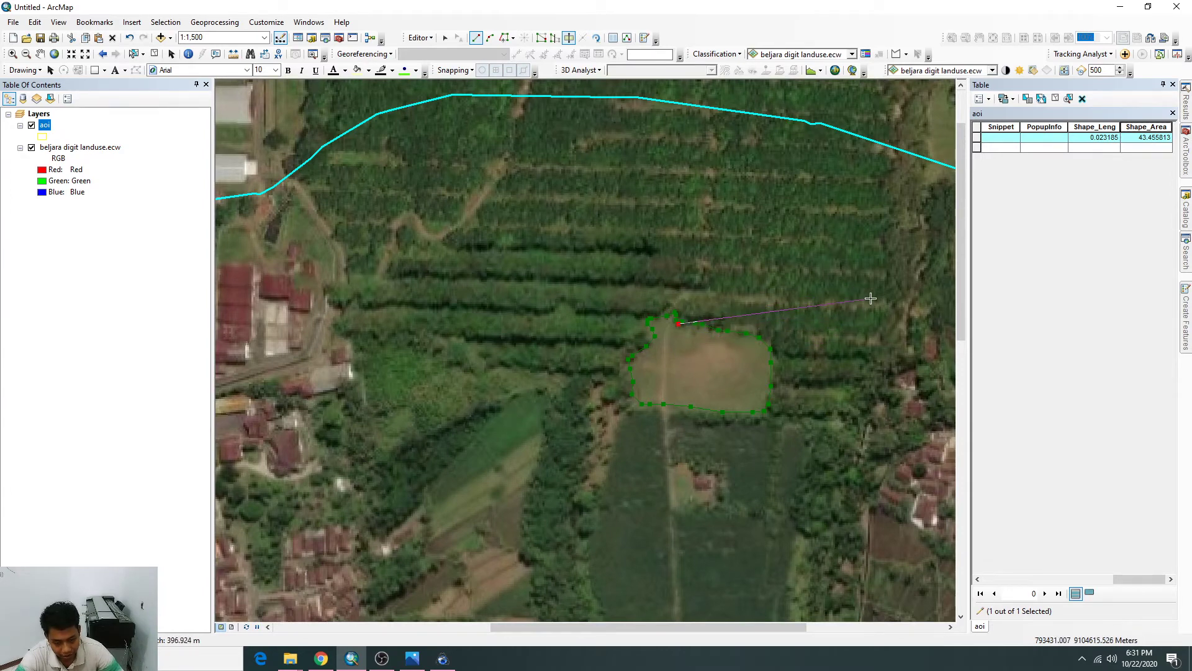
key(F2)
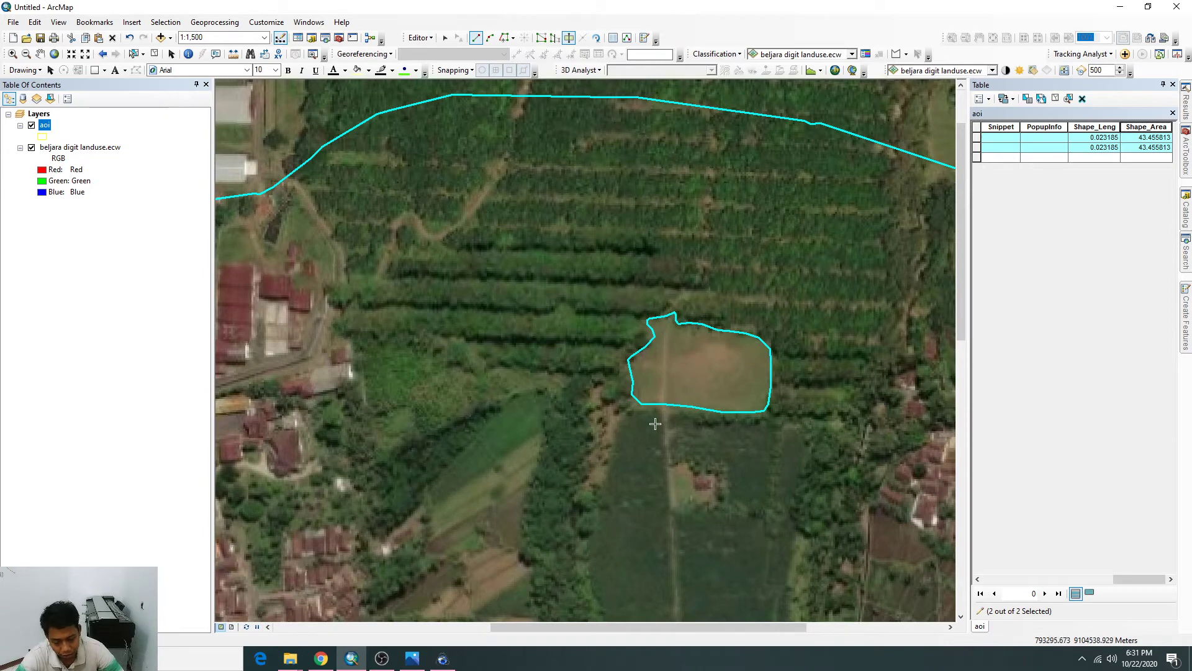
Try to cut another area out of the plantation rows northwest of the bare field with a self-crossing line.
click(581, 236)
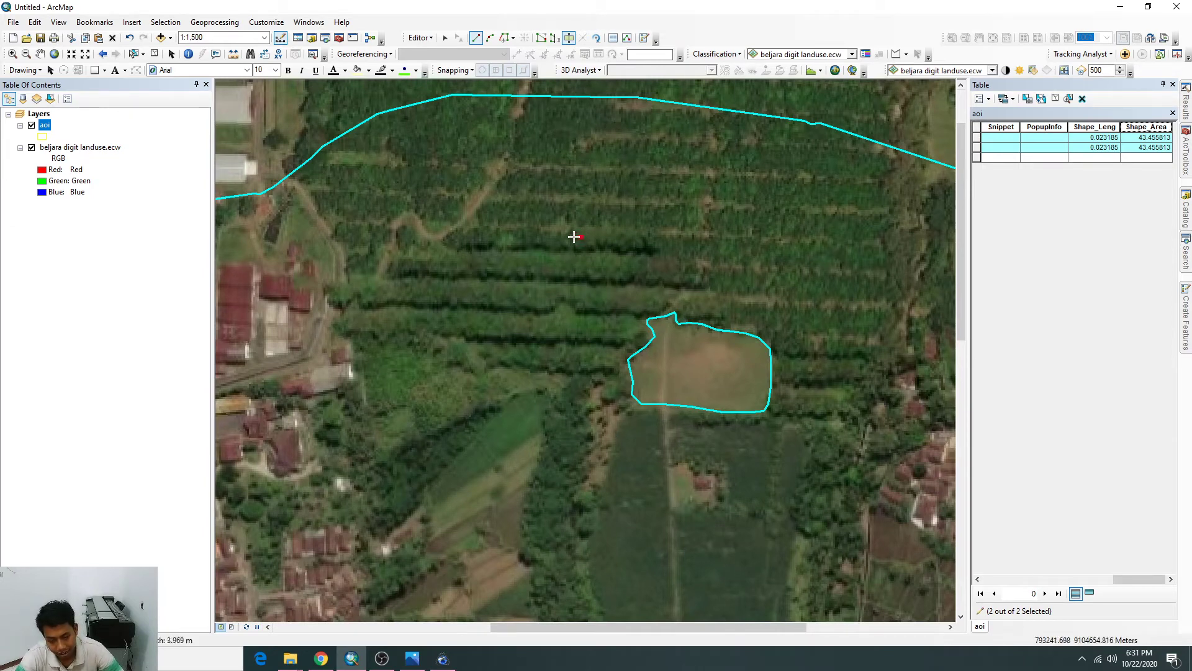
click(566, 240)
click(543, 250)
click(521, 271)
click(513, 301)
click(522, 336)
click(581, 317)
click(629, 288)
click(650, 256)
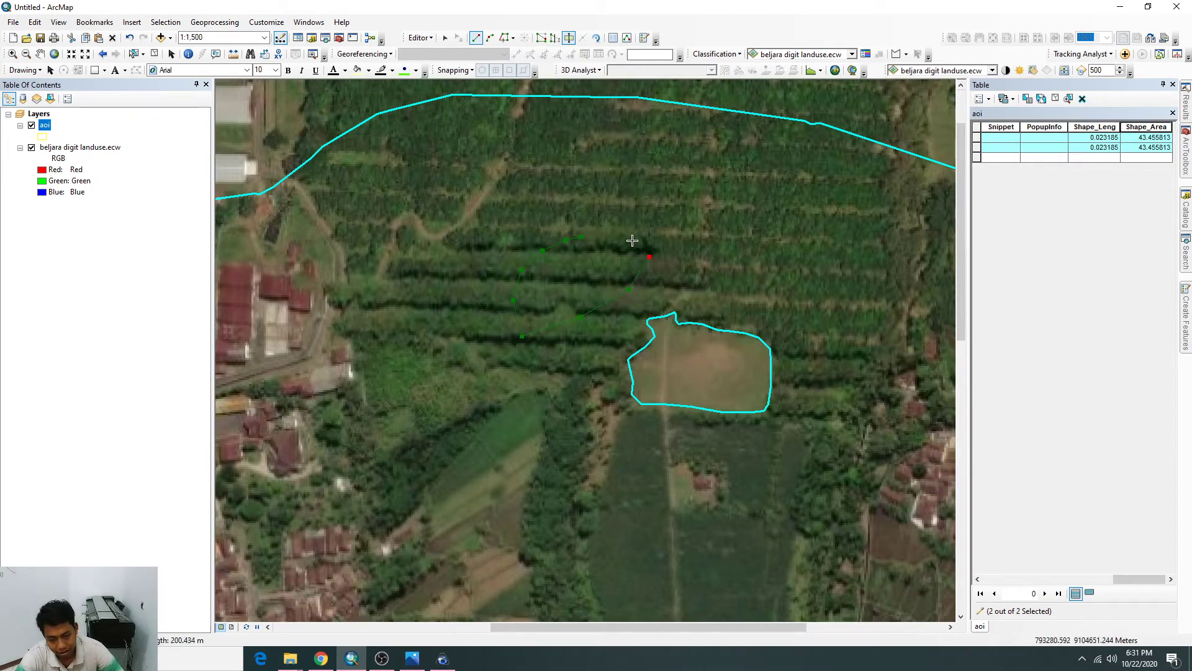
click(631, 238)
click(616, 234)
click(606, 237)
click(533, 284)
double_click(532, 284)
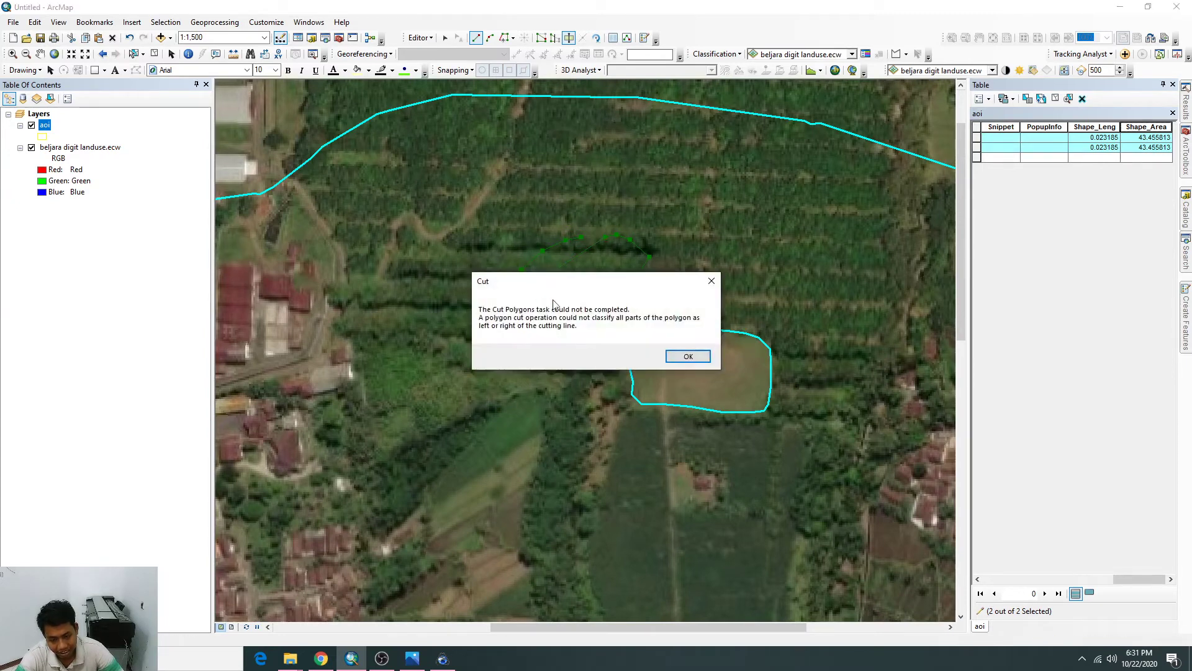
click(687, 357)
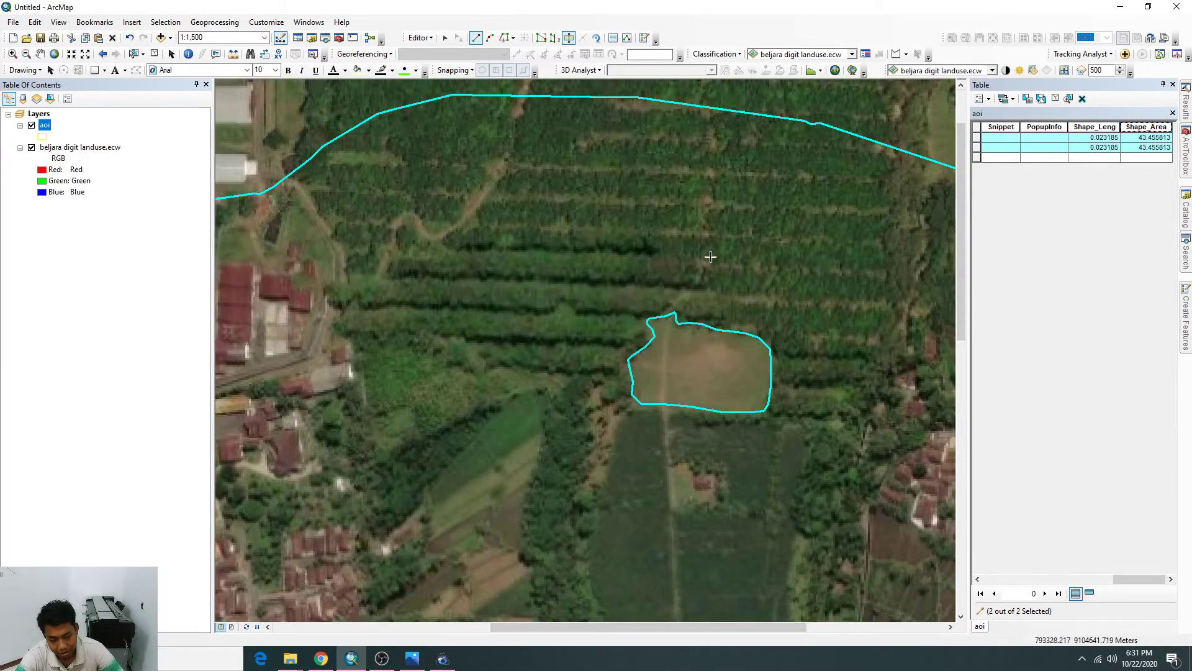
Cut a roughly oval polygon out of the plantation rows northwest of the bare field and select only that polygon.
click(638, 221)
click(598, 217)
click(526, 252)
click(525, 281)
click(542, 305)
click(565, 309)
key(F2)
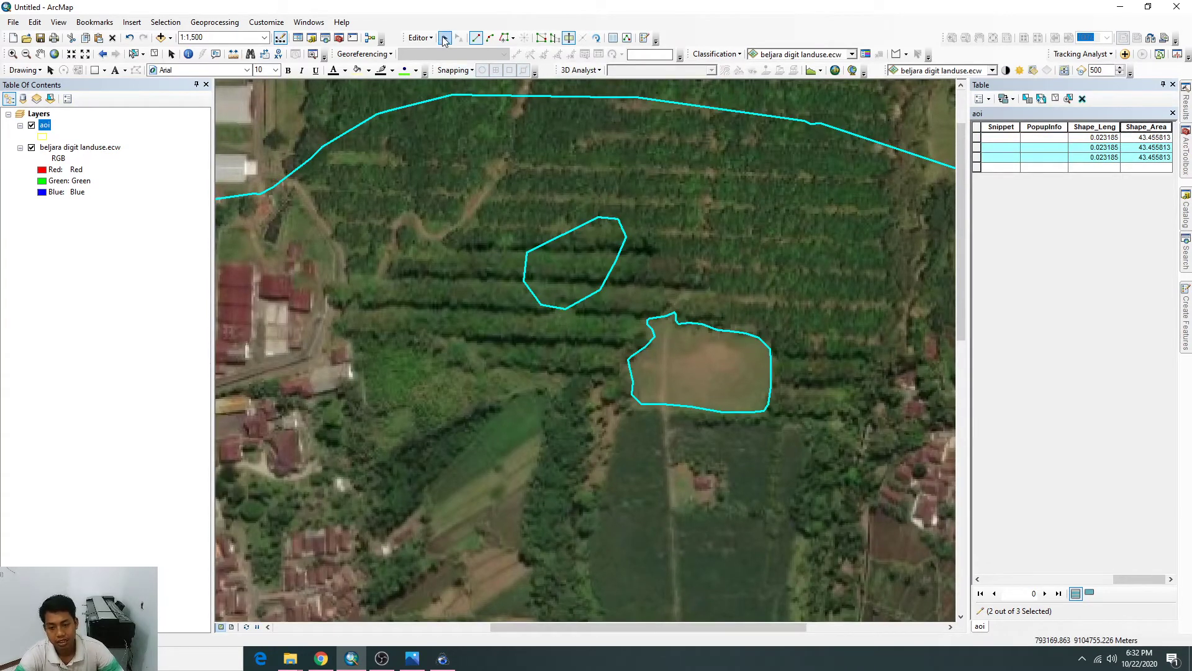
click(445, 38)
click(582, 280)
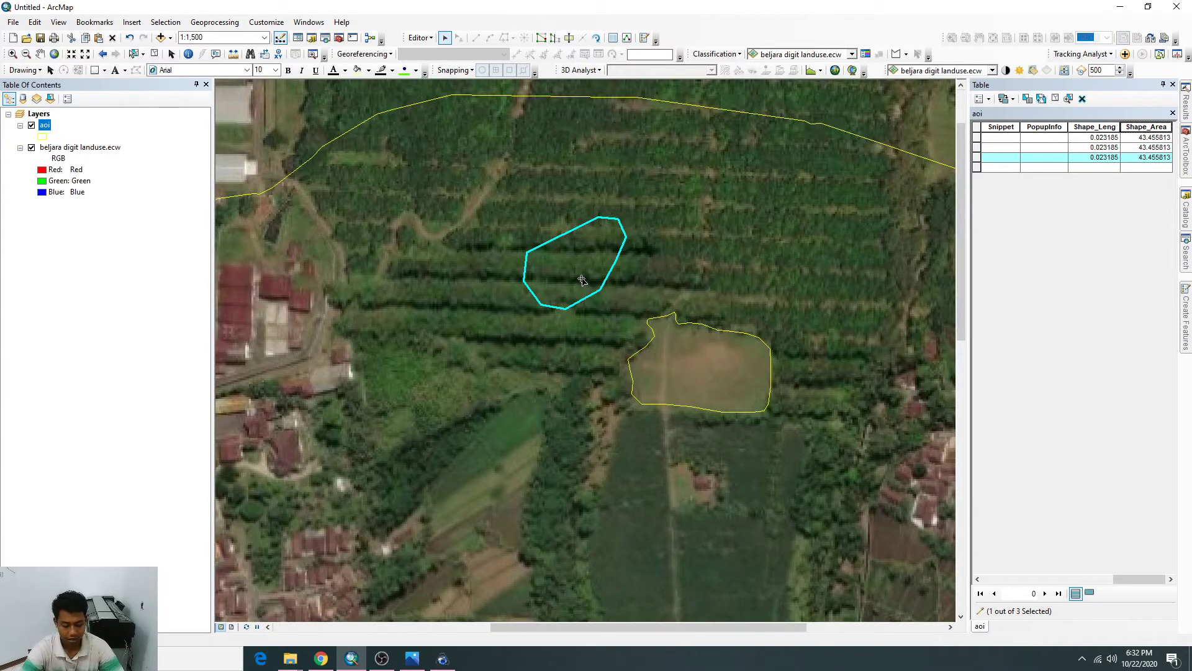
Delete the oval polygon in the plantation rows northwest of the bare field by selecting its record in the attribute table.
key(Delete)
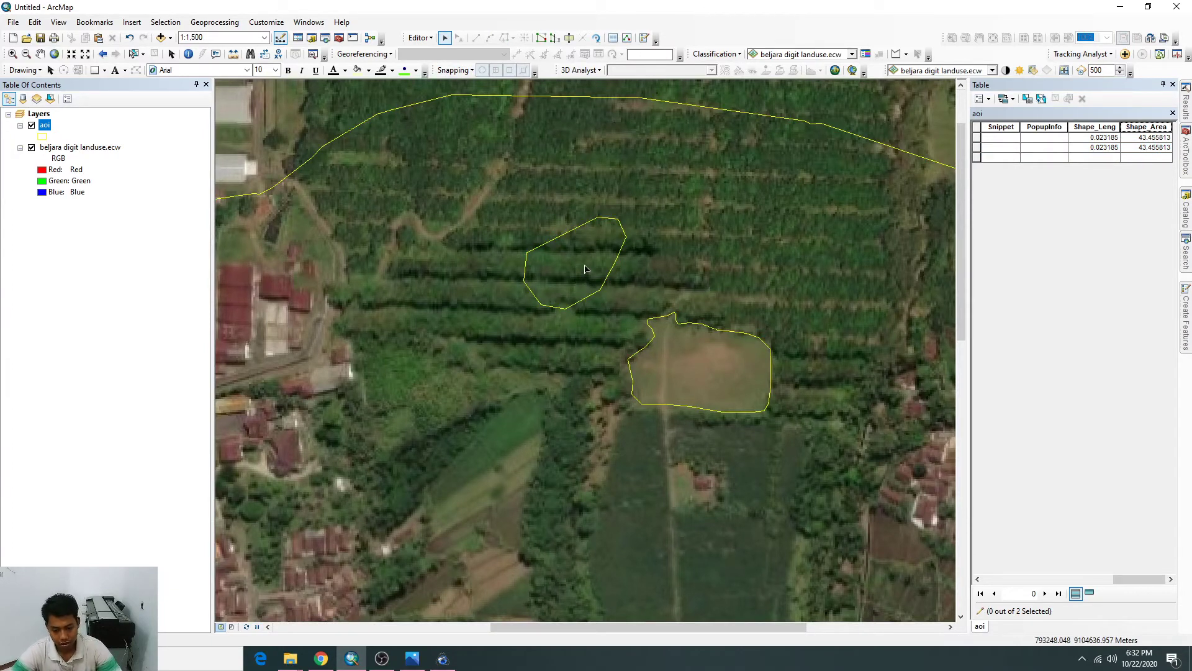
key(ctrl+z)
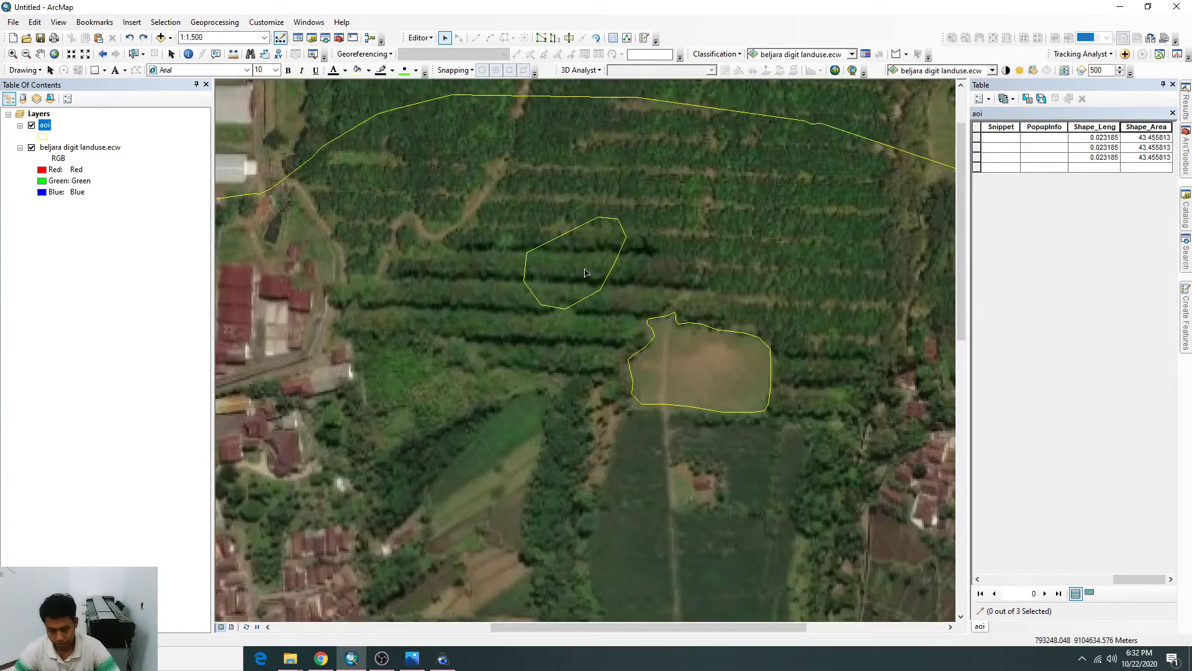
scroll(600, 319, down, 3)
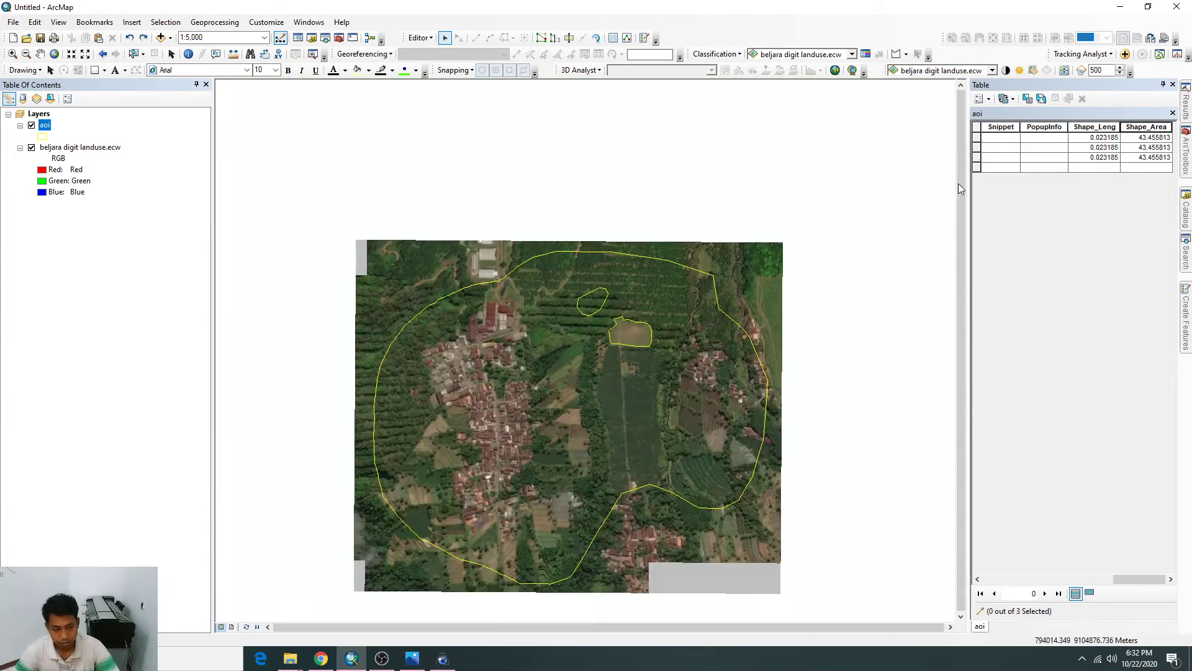
click(976, 157)
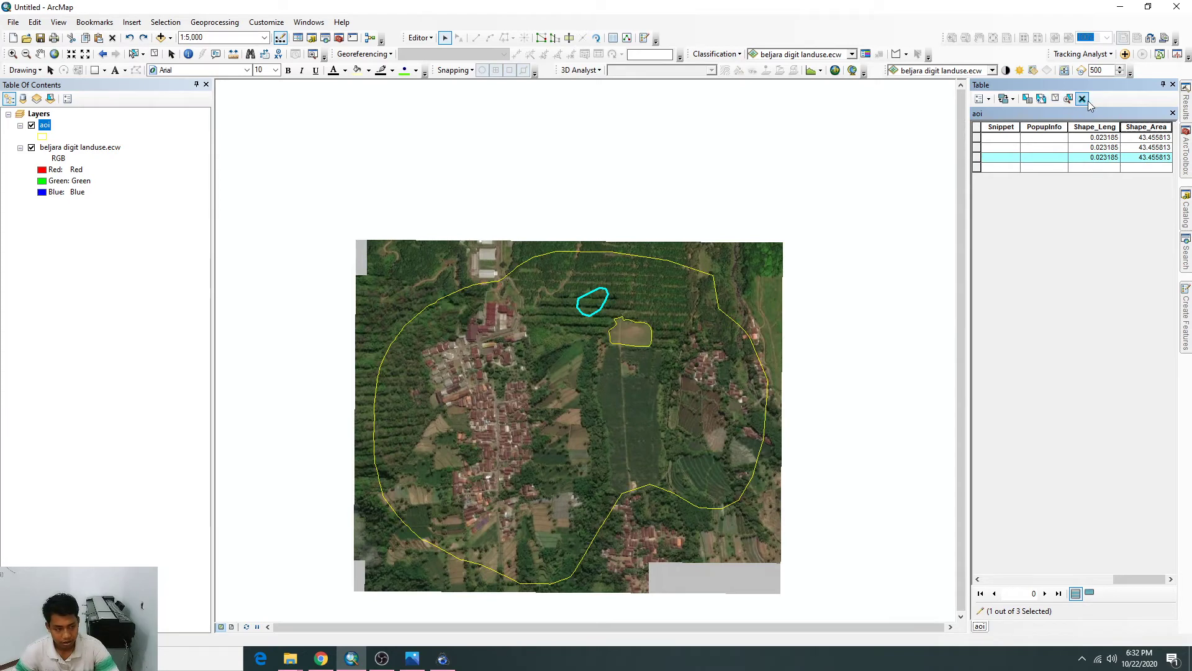
click(1088, 101)
Check which polygon each of the two remaining records represents, and undo the oval cut in the survey boundary polygon.
click(977, 149)
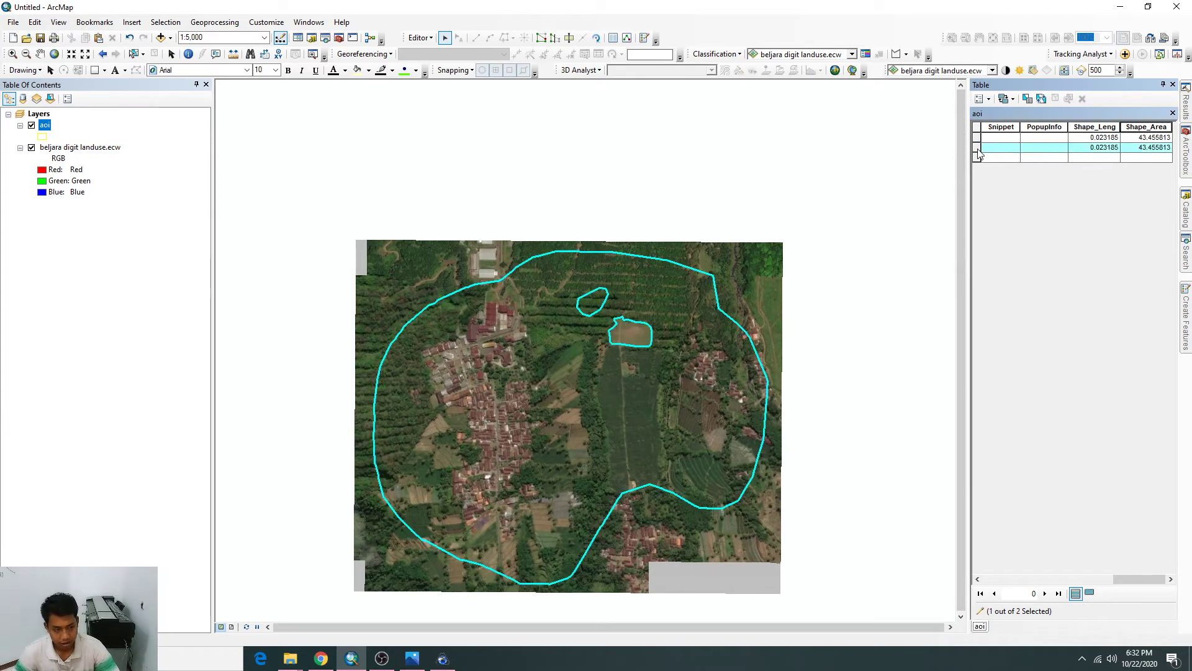
click(983, 139)
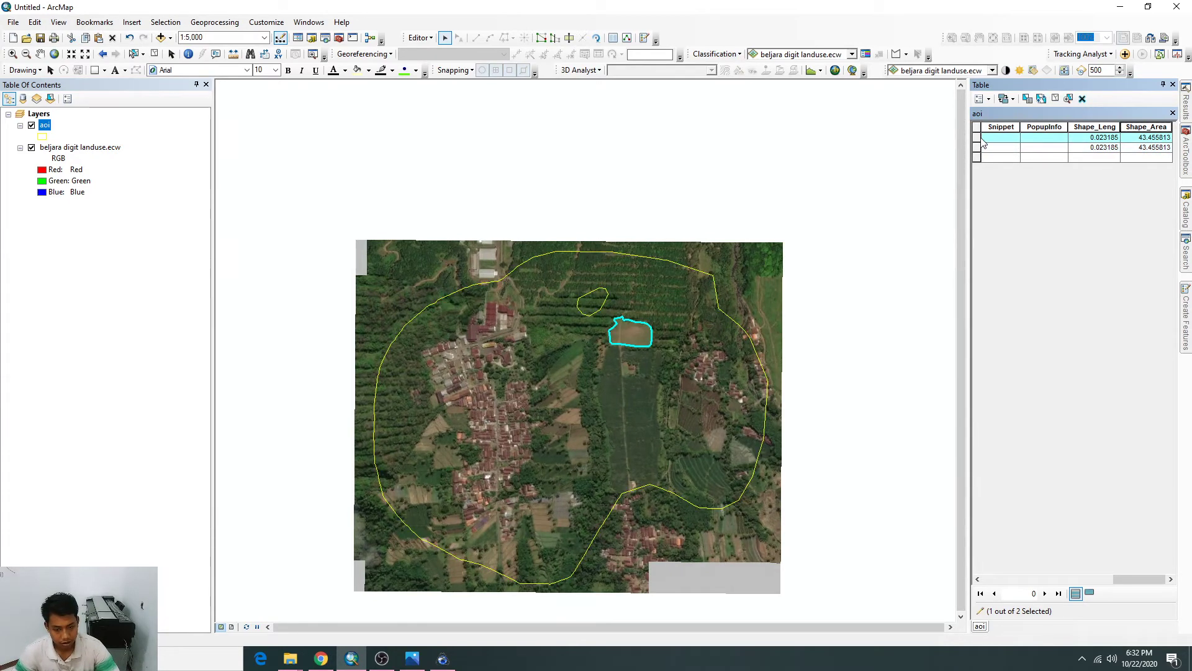
click(899, 191)
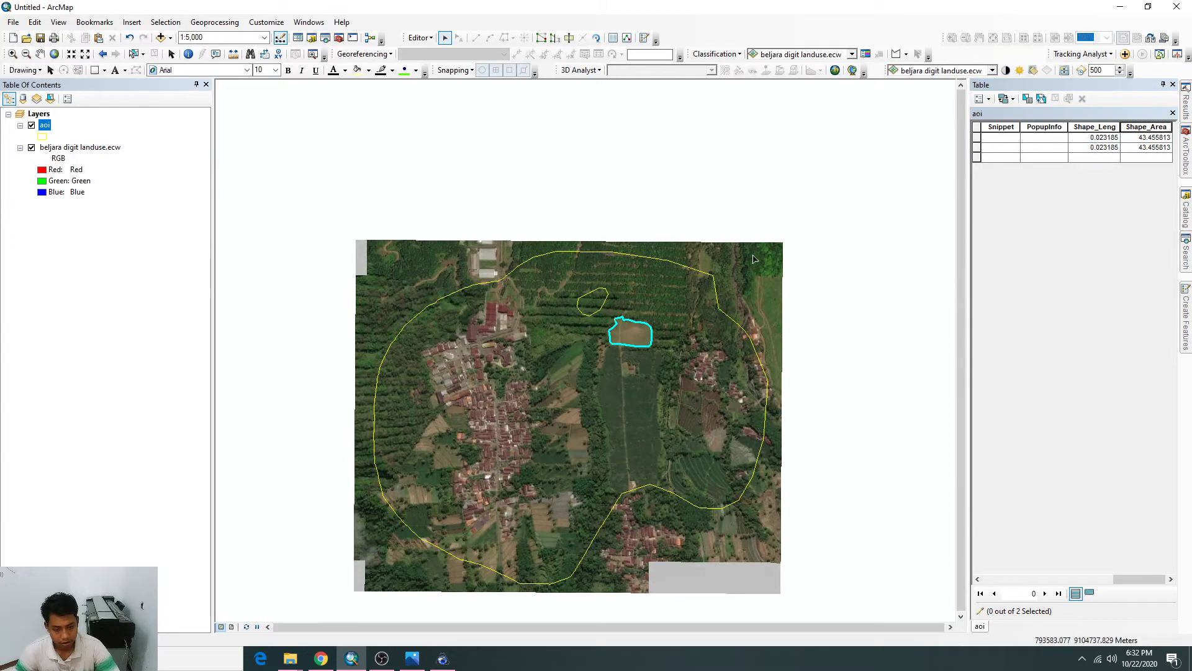
click(976, 150)
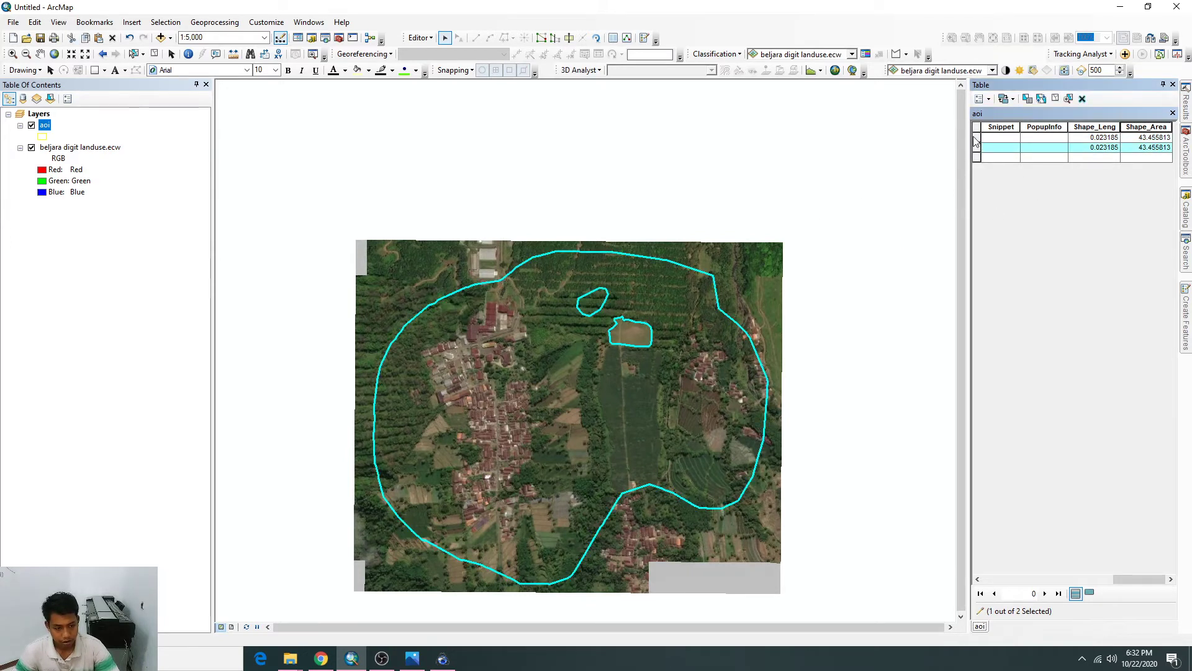
click(975, 138)
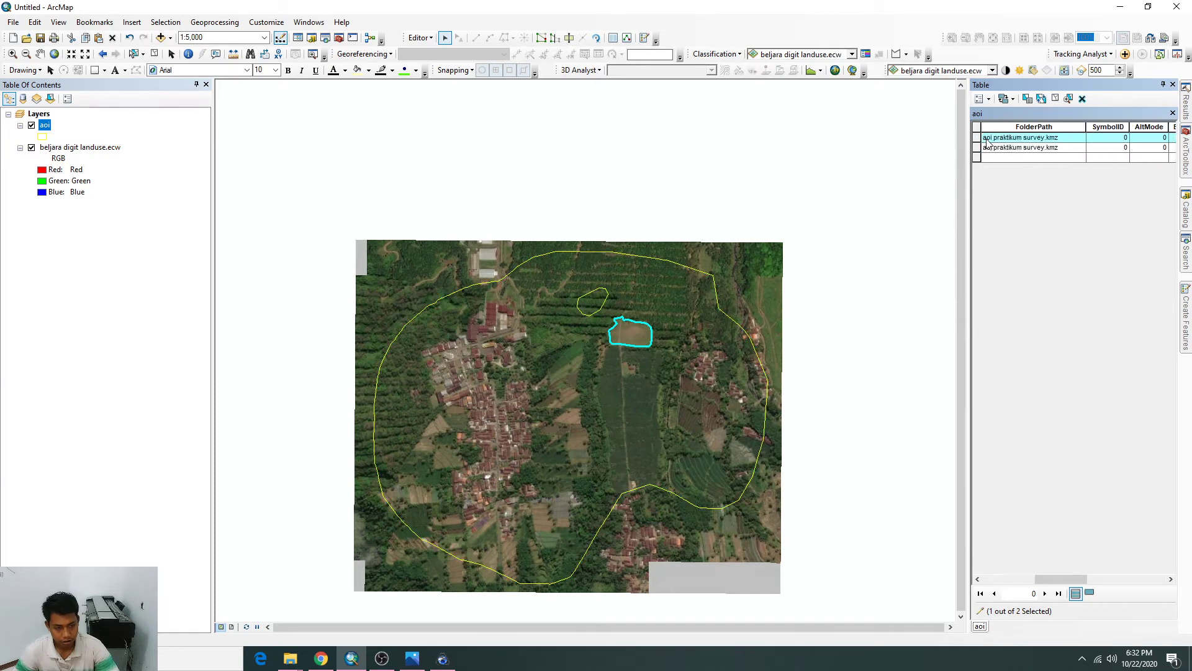
click(977, 150)
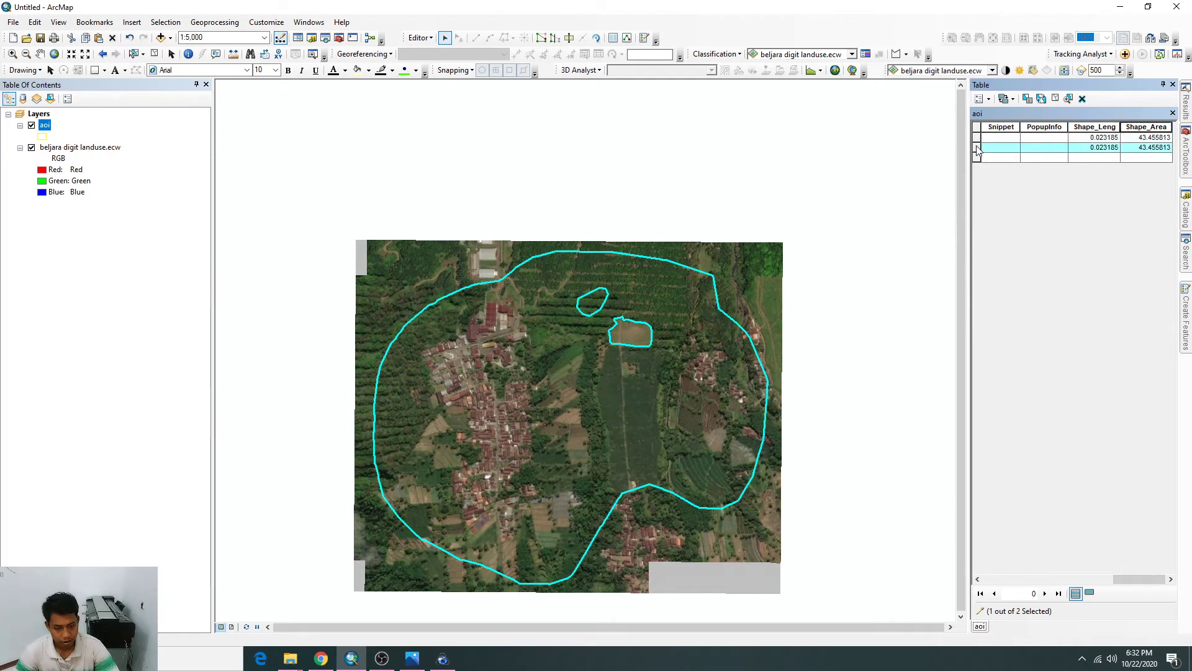
click(598, 305)
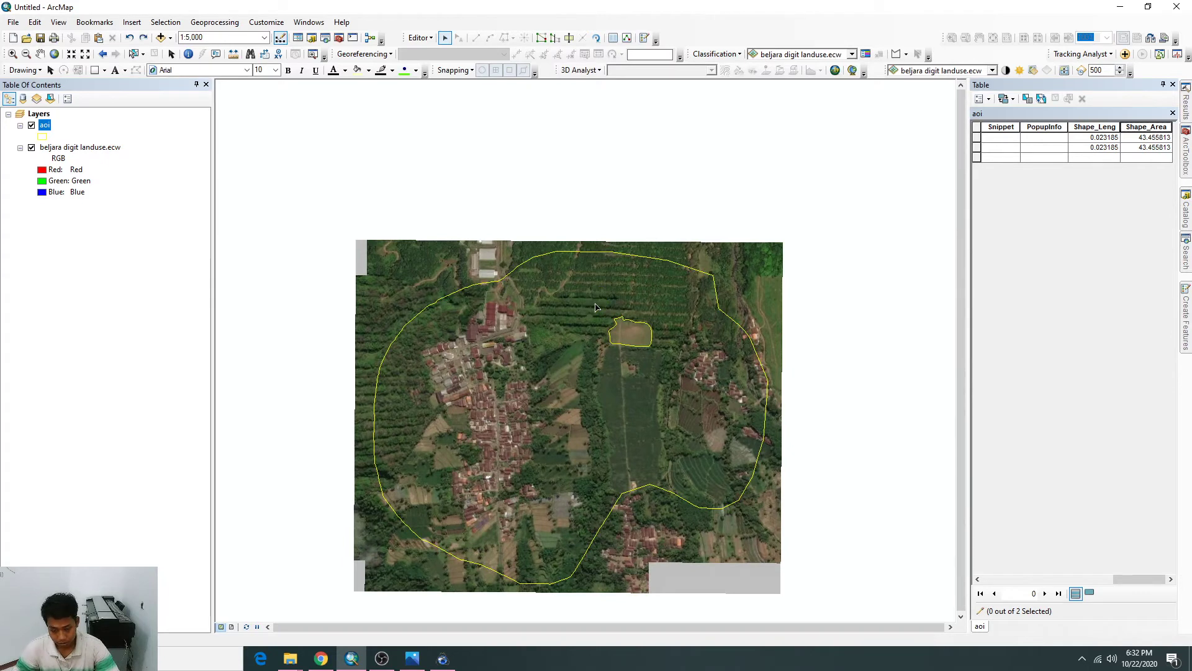
Select the bare field polygon and the surrounding boundary polygon on the map to check that they are separate features.
click(627, 340)
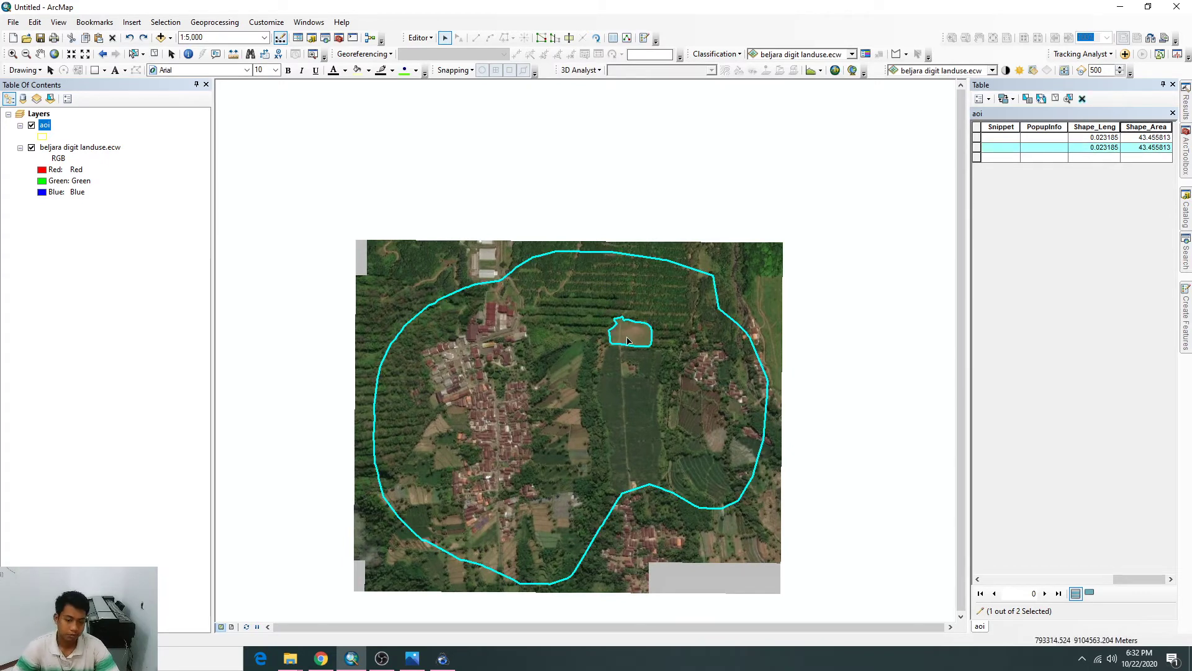
click(627, 339)
double_click(627, 339)
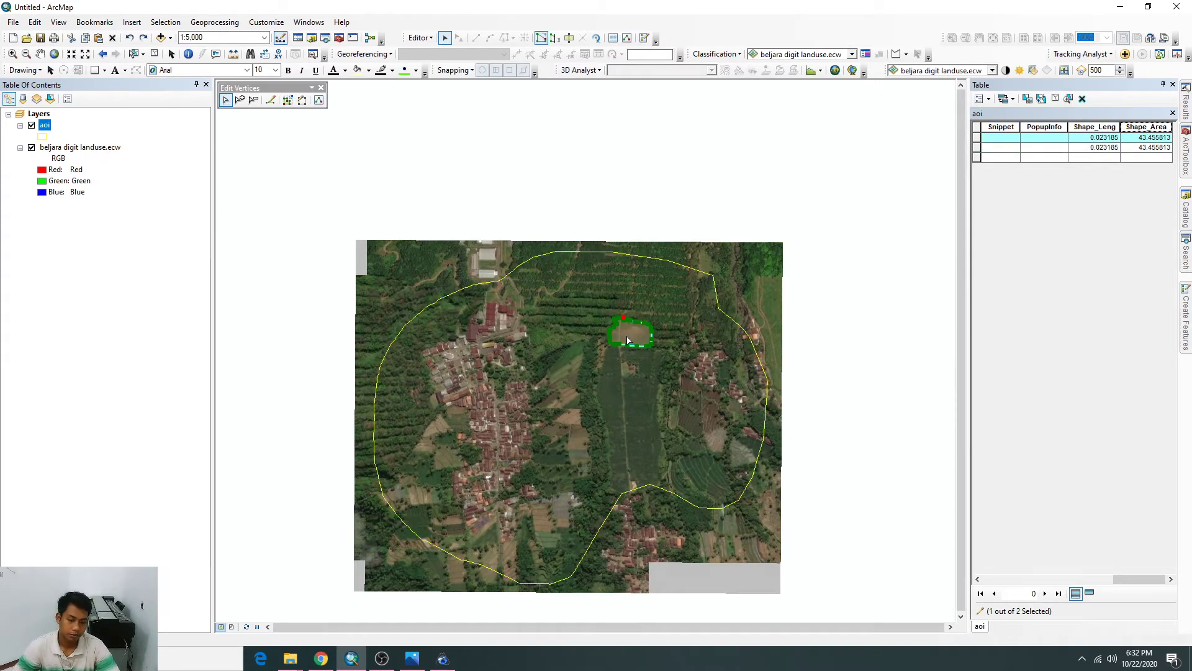
click(786, 292)
click(702, 336)
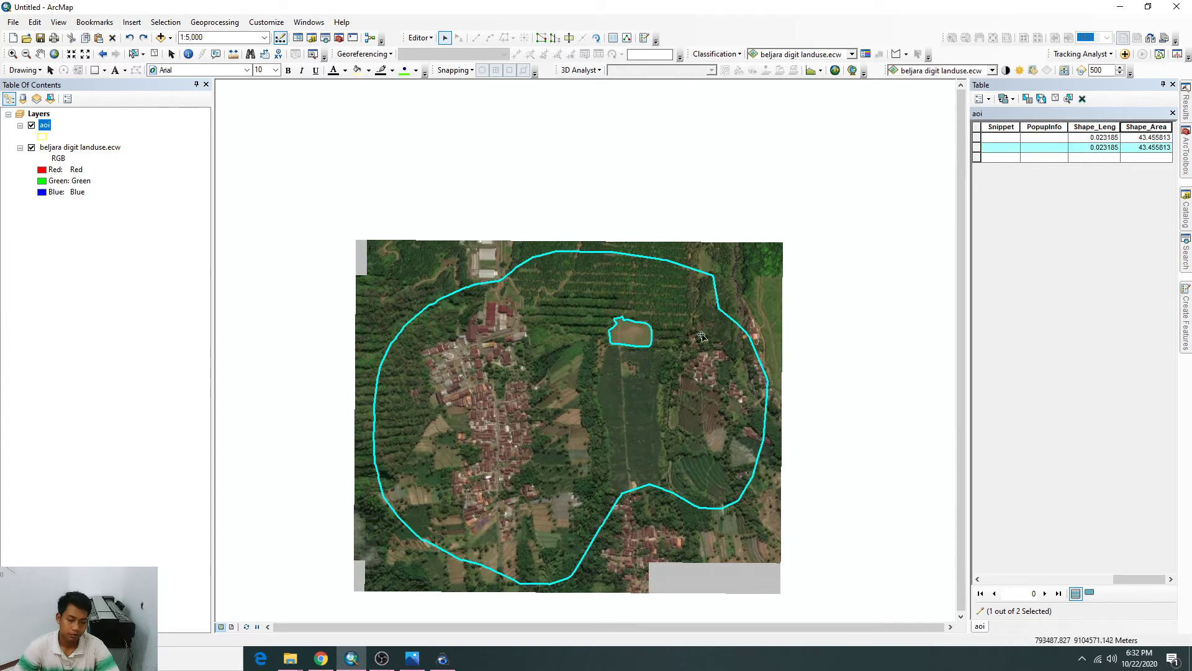
click(624, 343)
double_click(624, 344)
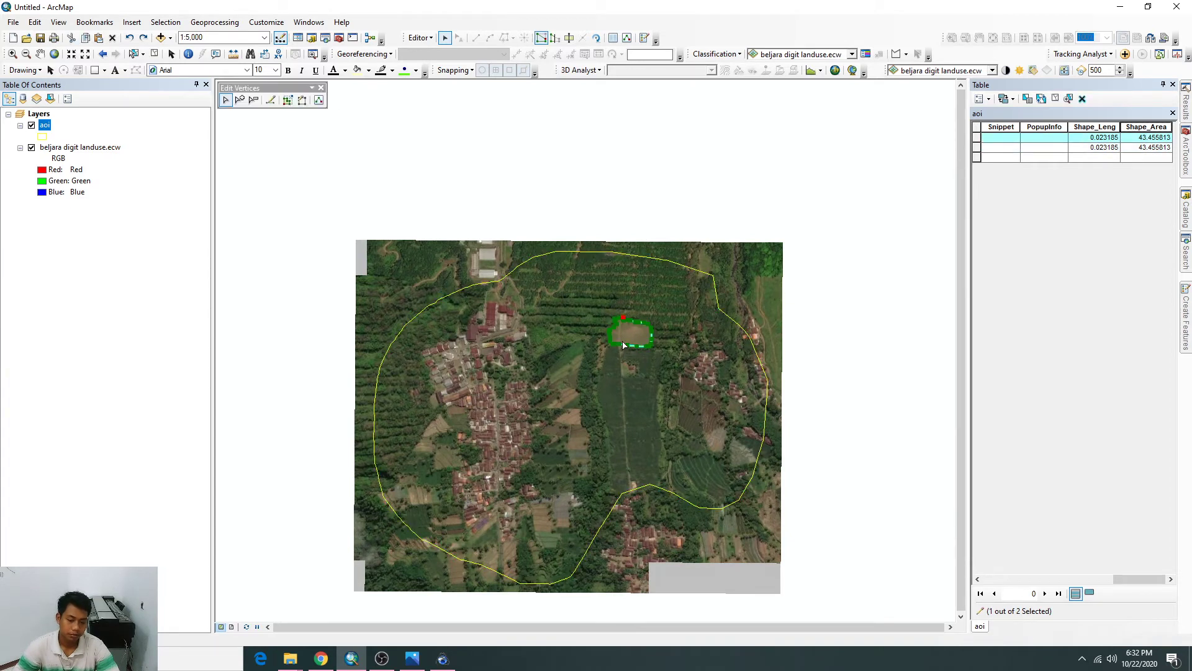
click(838, 315)
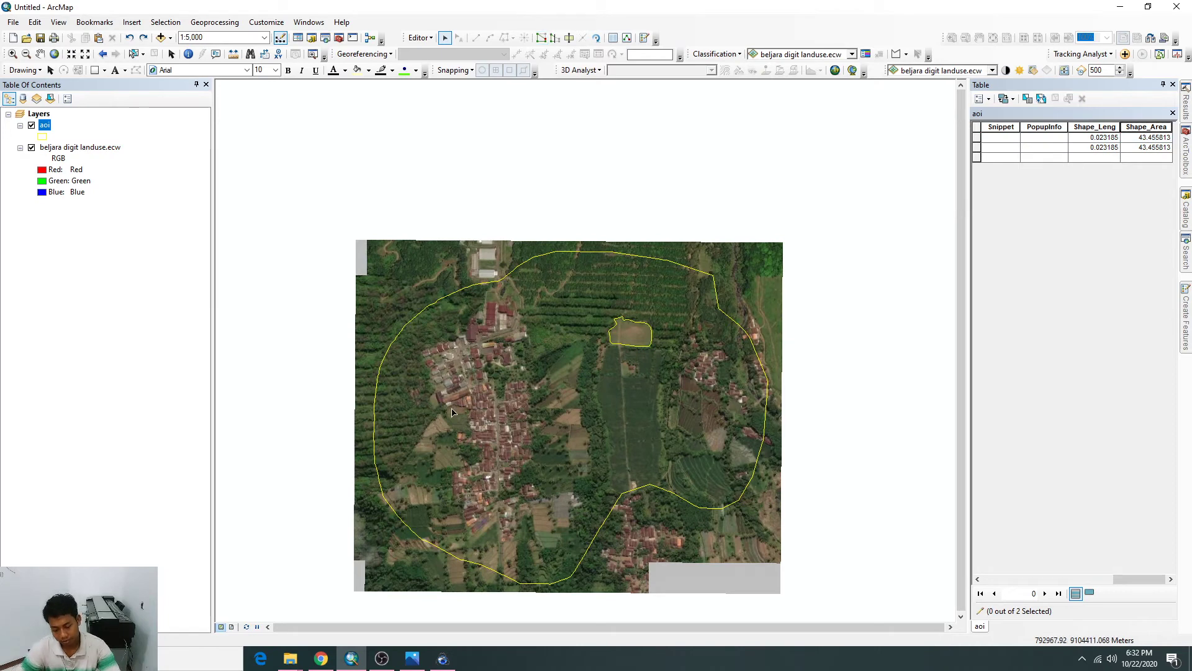
Select the survey boundary polygon and start Cut Polygons near the buildings on the village's northern edge.
scroll(382, 428, down, 3)
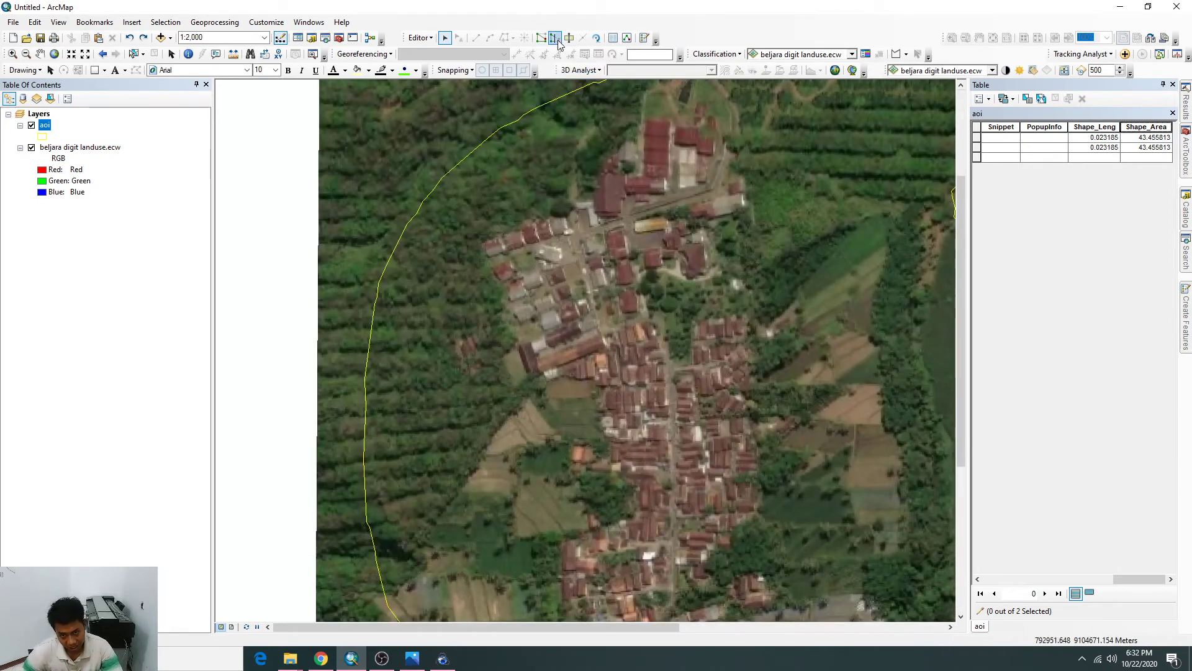
click(519, 152)
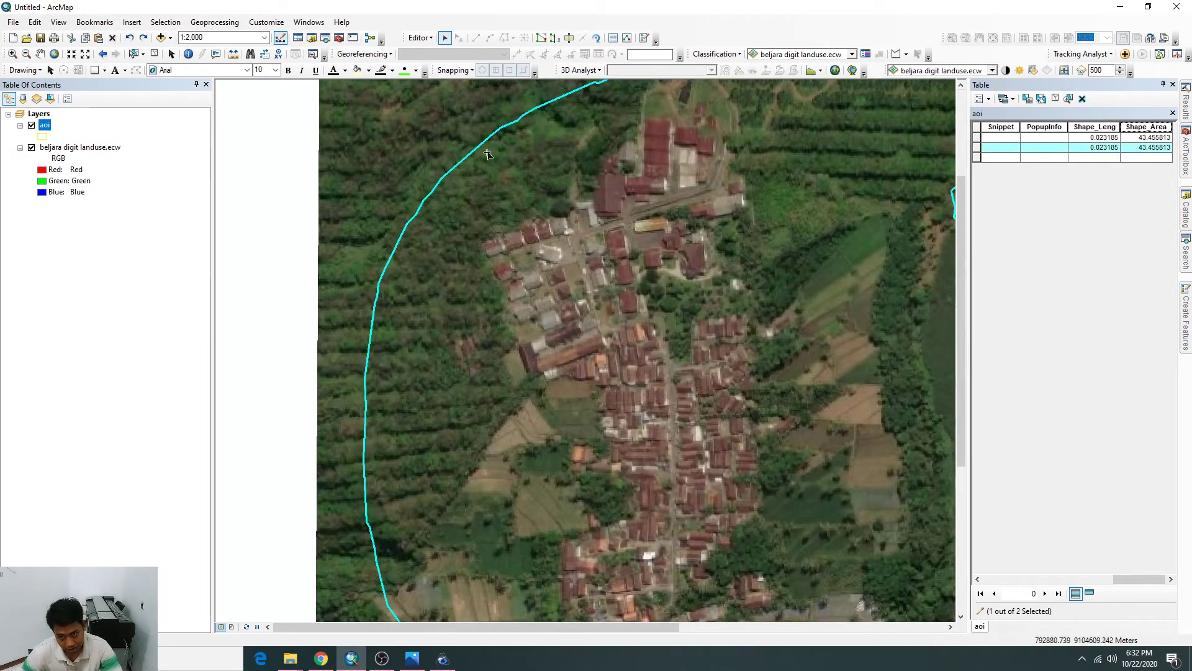
click(570, 39)
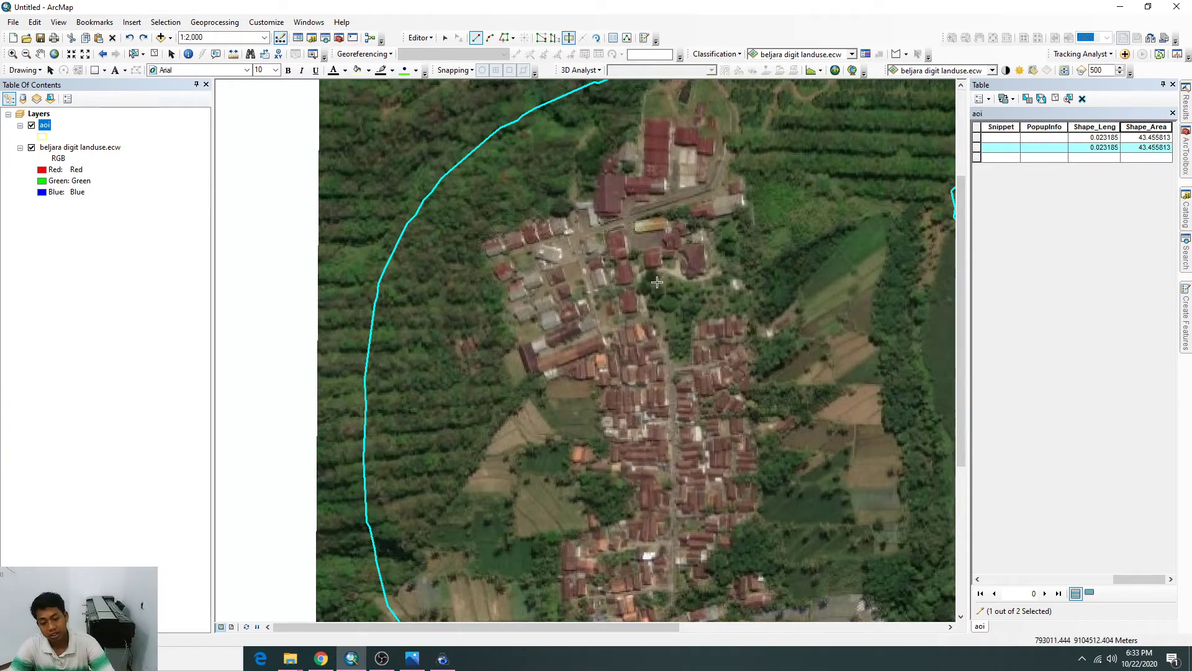
scroll(635, 312, up, 4)
scroll(634, 312, down, 5)
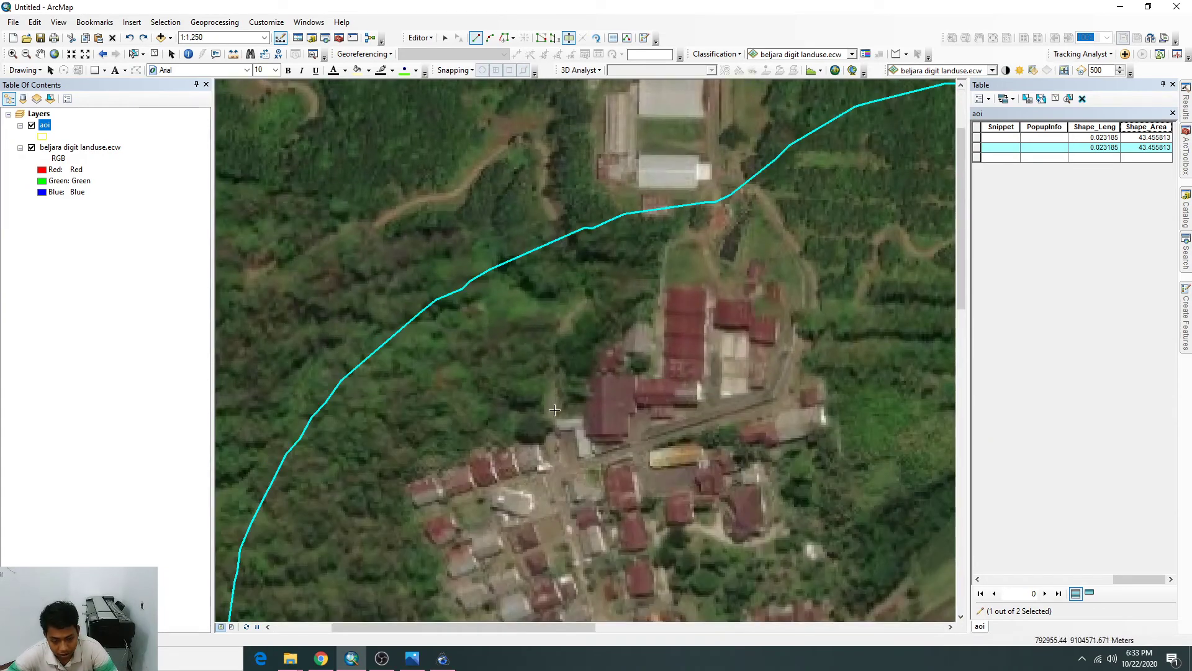
click(551, 413)
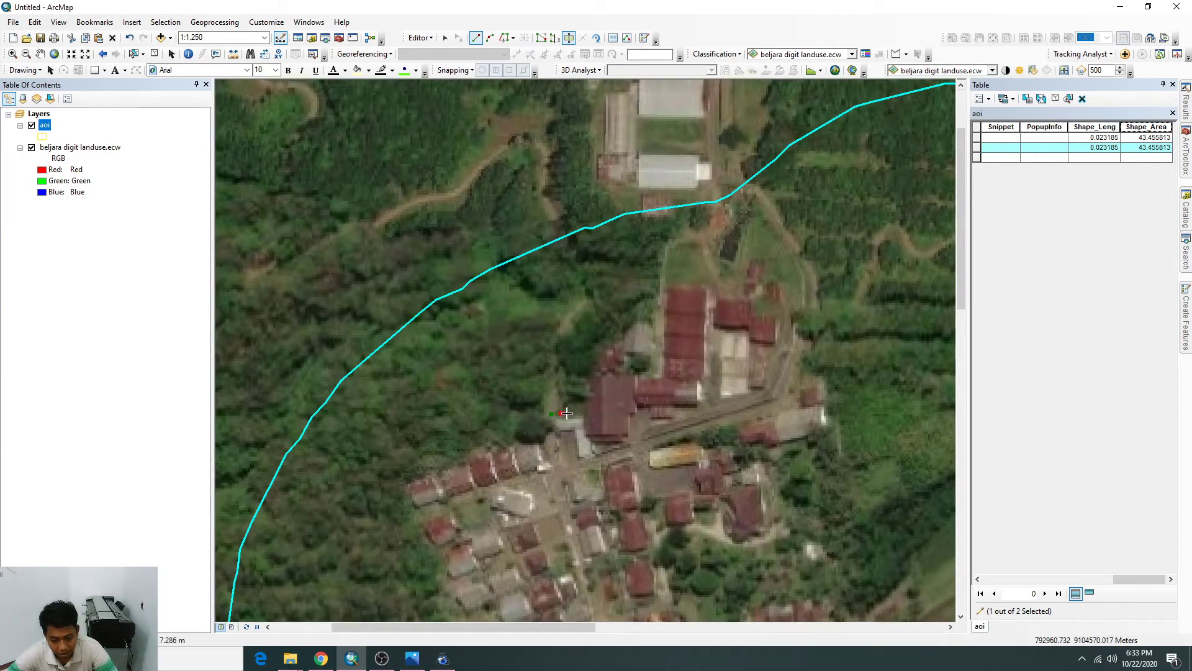
click(576, 410)
click(588, 401)
click(588, 372)
click(594, 361)
click(613, 359)
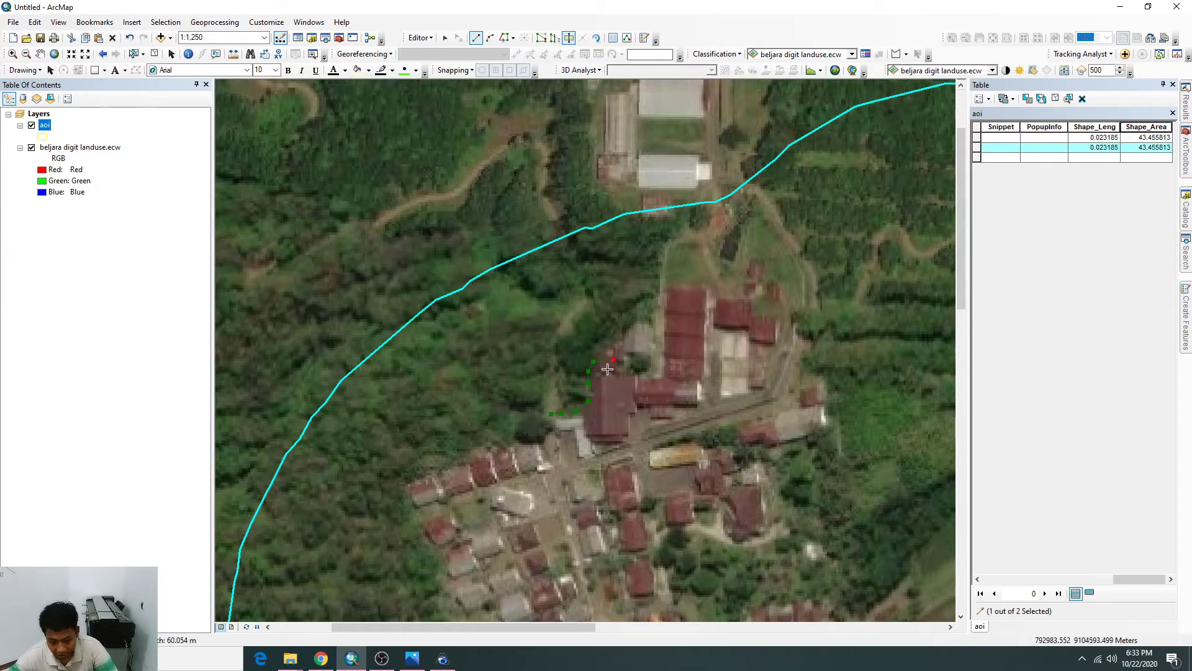
click(642, 361)
click(652, 374)
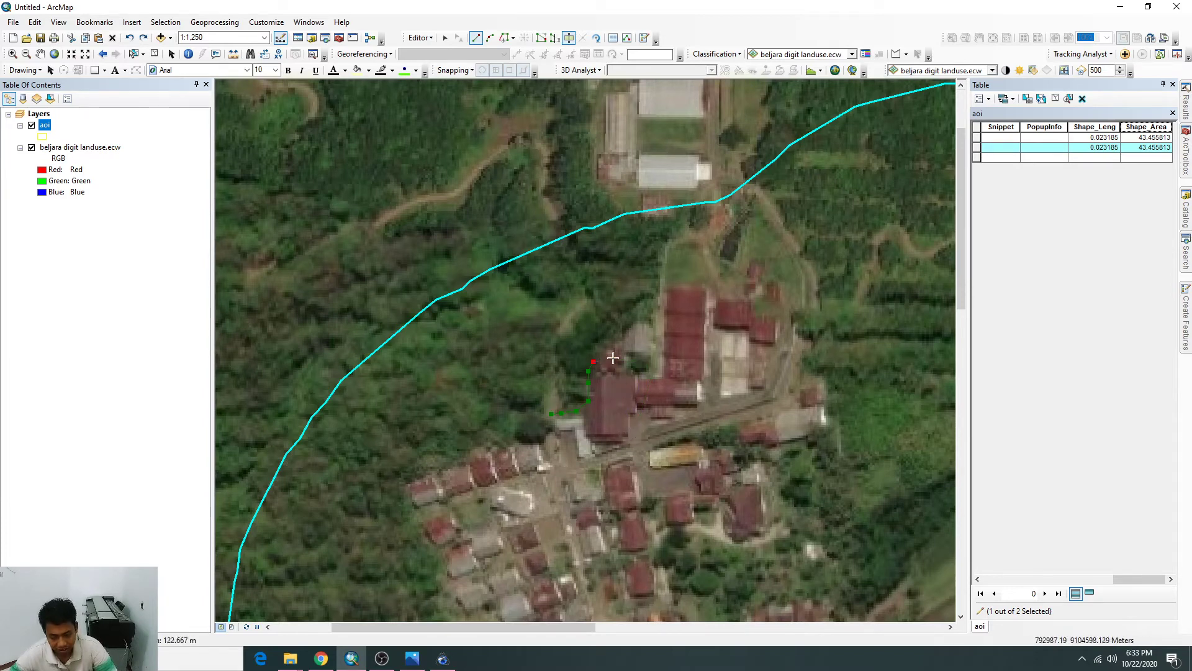
double_click(601, 341)
Trace the cut line around the northern building complex of the village and down past the small buildings on its eastern side.
click(687, 355)
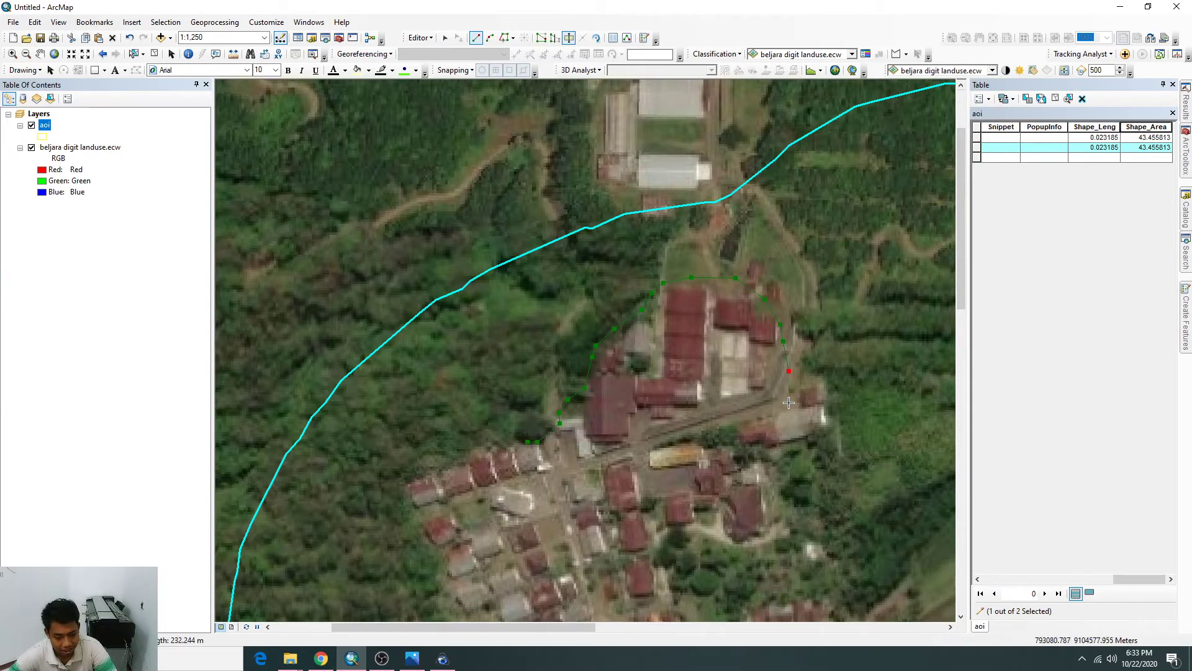
scroll(788, 405, up, 3)
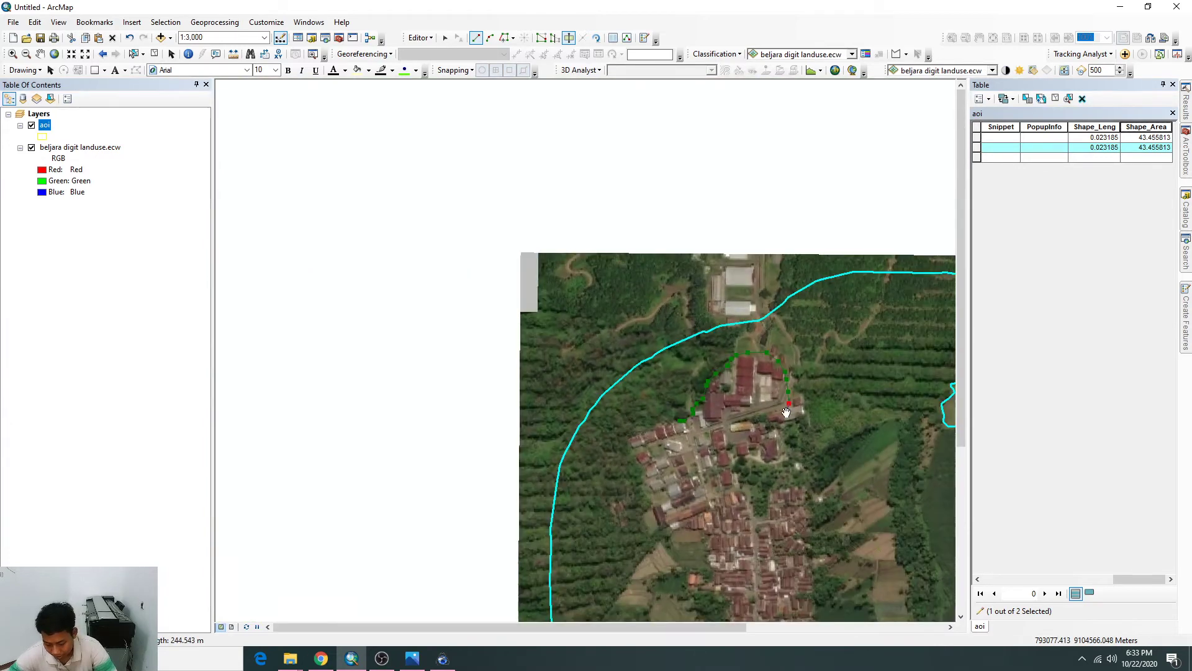
scroll(730, 379, down, 6)
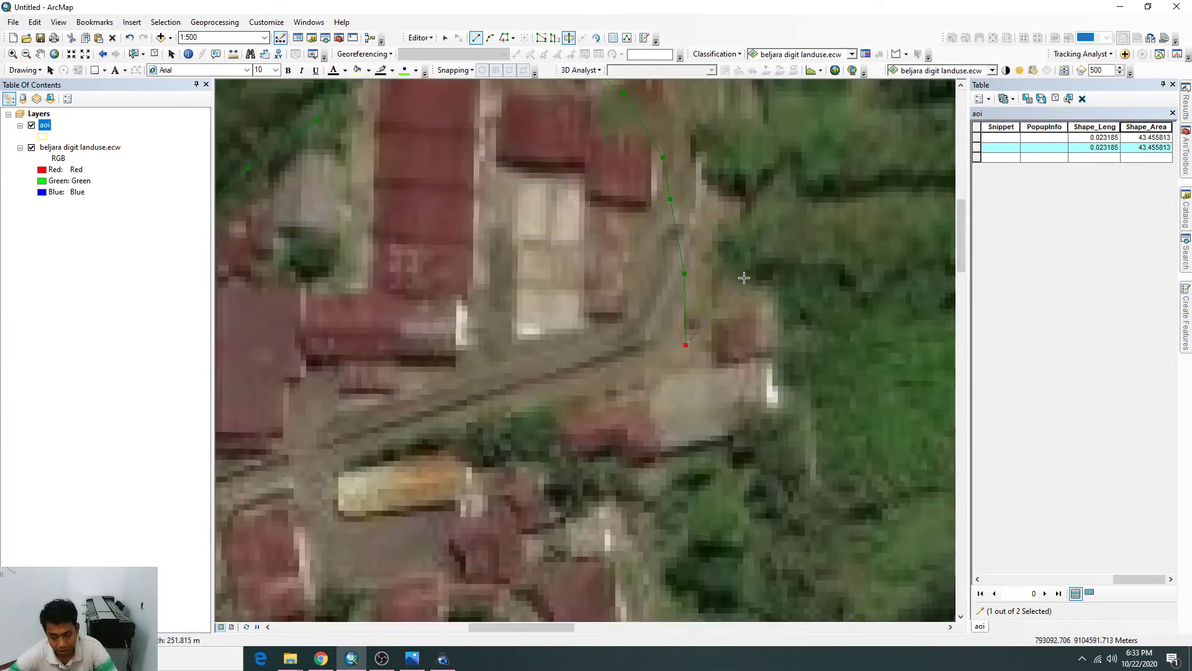
scroll(696, 339, up, 4)
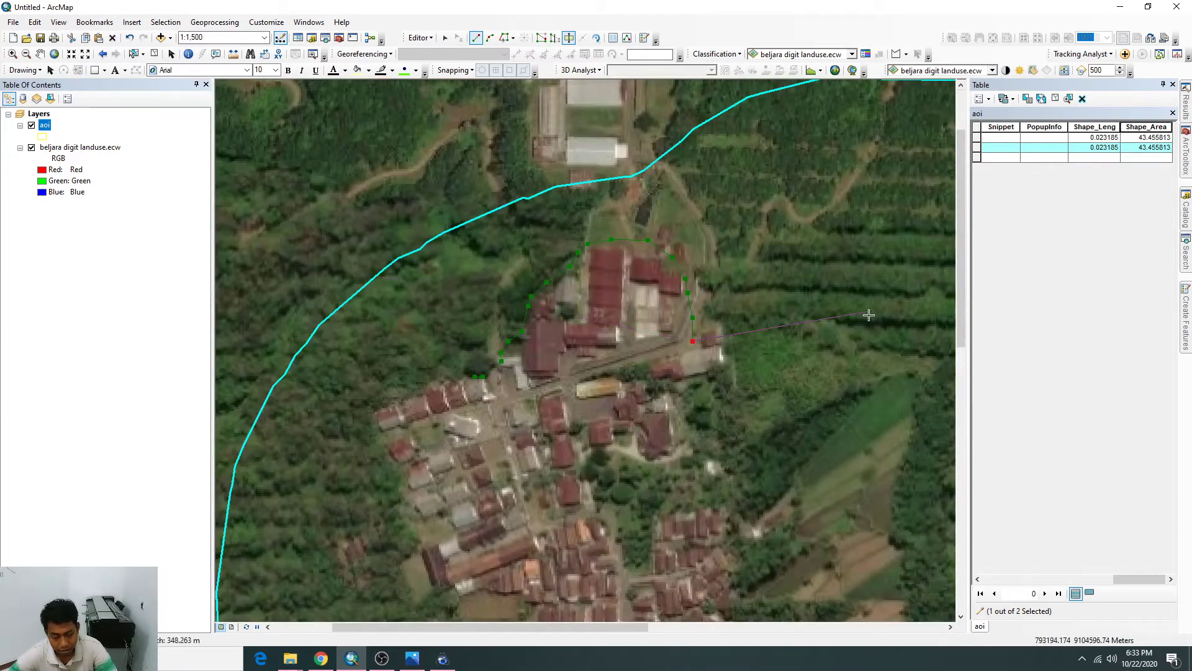
click(700, 335)
click(707, 324)
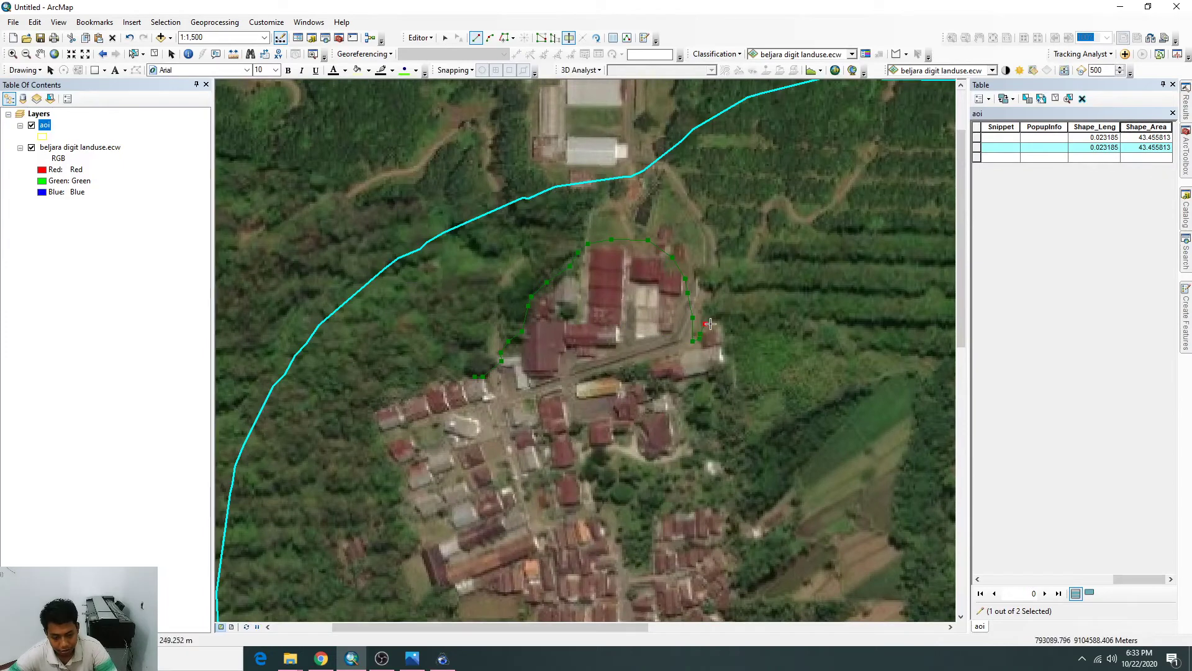
click(717, 324)
click(719, 330)
click(712, 392)
click(700, 386)
click(693, 389)
click(683, 397)
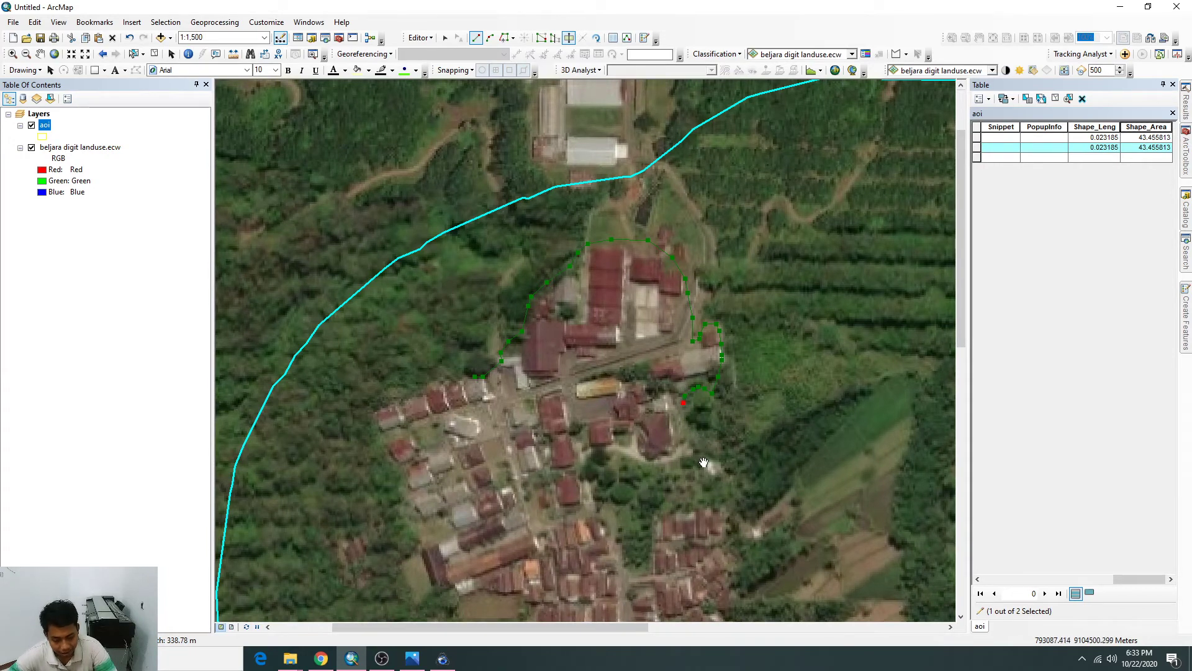
Resume the Cut Polygons sketch and extend the cut line down the eastern side of the building group to the curved path.
drag(704, 463, 709, 302)
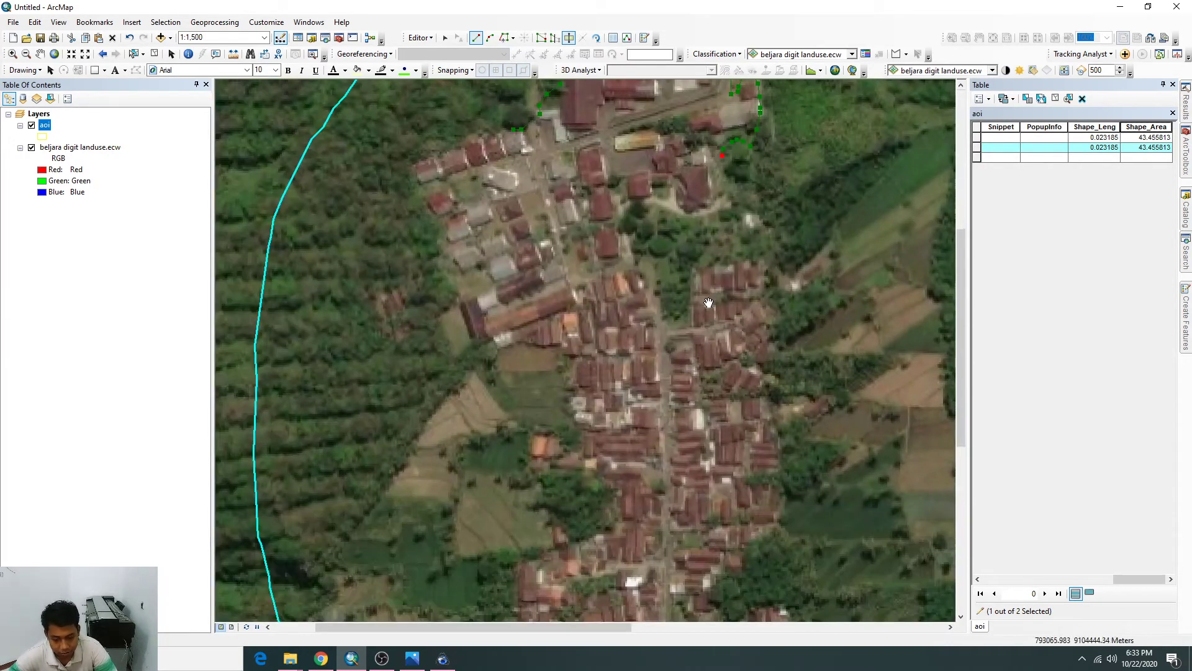
mouse_move(726, 229)
mouse_down()
mouse_move(671, 346)
mouse_move(938, 329)
mouse_move(597, 330)
mouse_move(576, 353)
mouse_up()
click(40, 54)
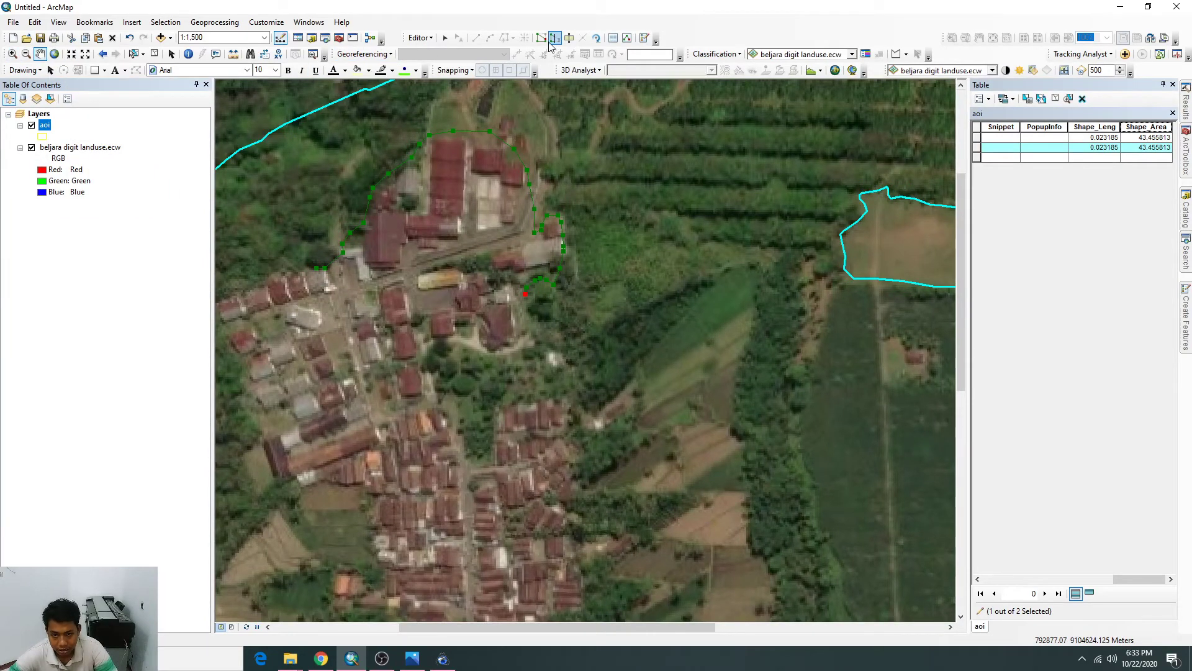
click(445, 38)
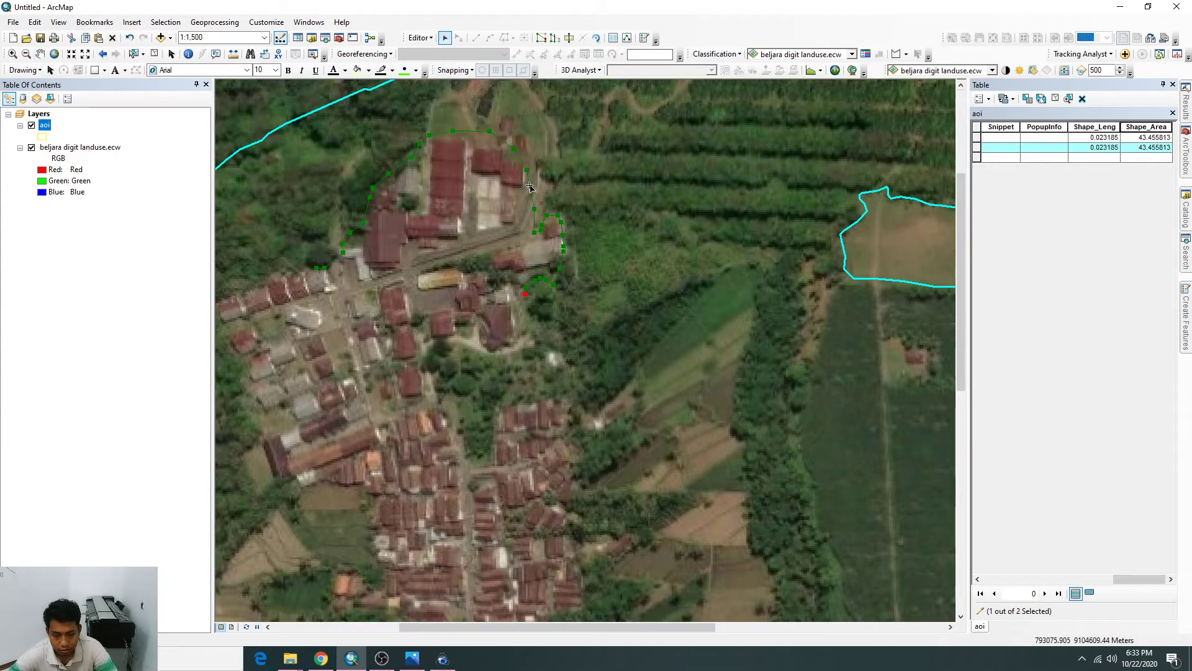
click(569, 38)
key(c)
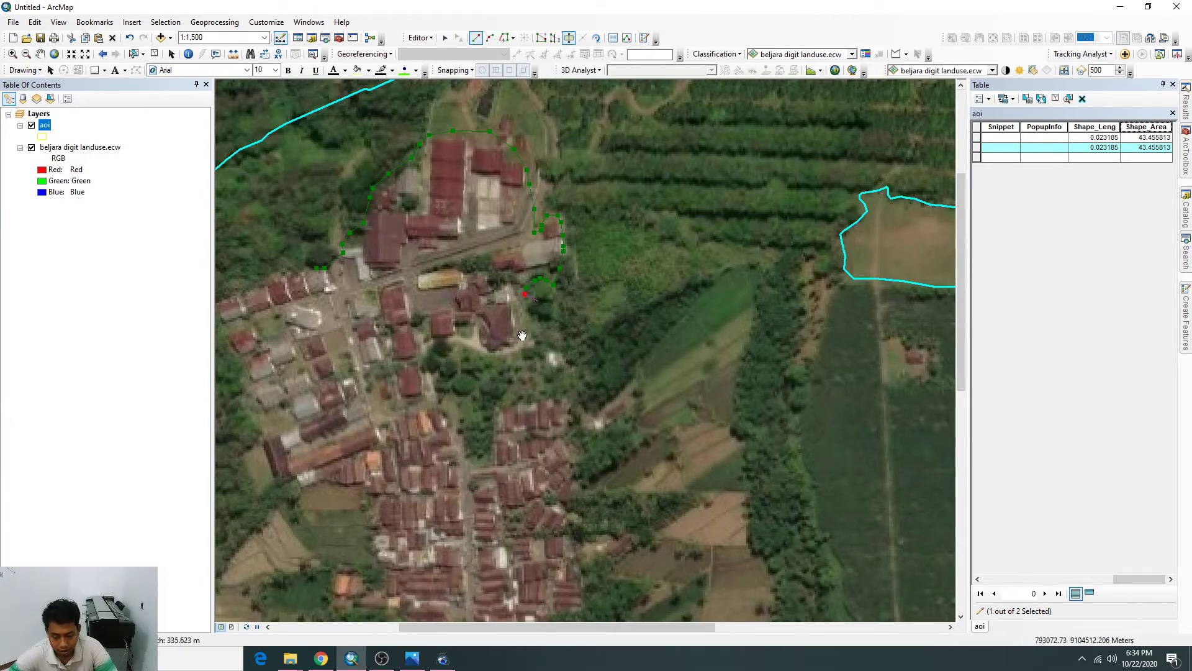
mouse_move(525, 343)
mouse_down()
mouse_move(620, 261)
mouse_move(613, 234)
mouse_up()
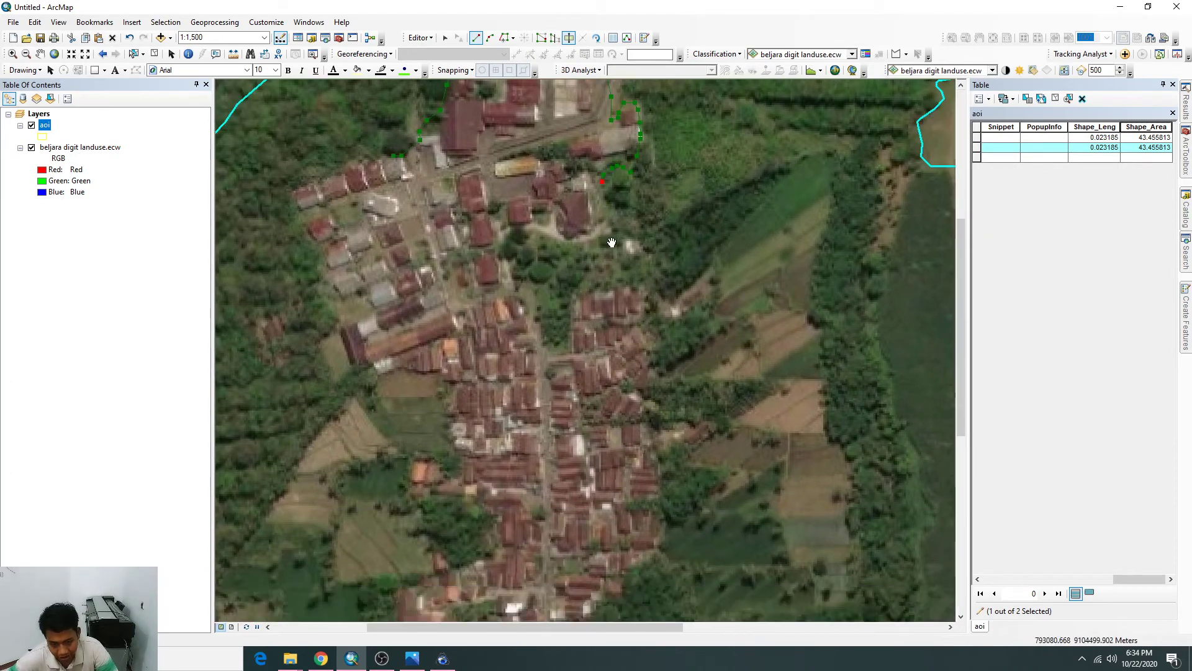
key(c)
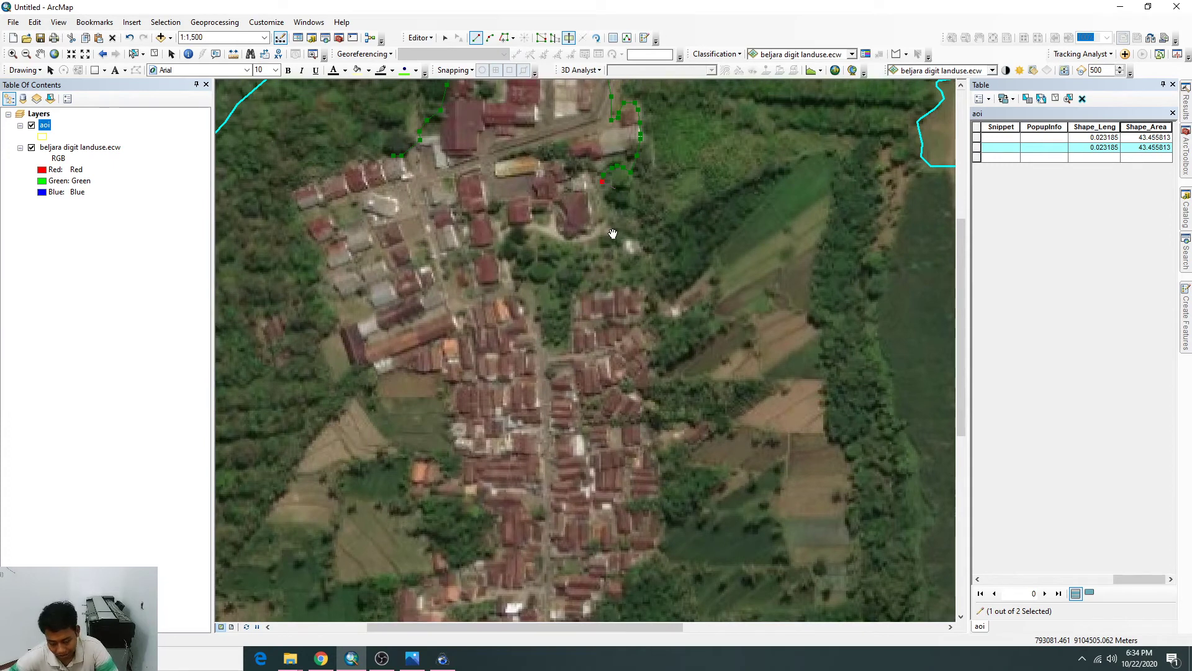
click(615, 206)
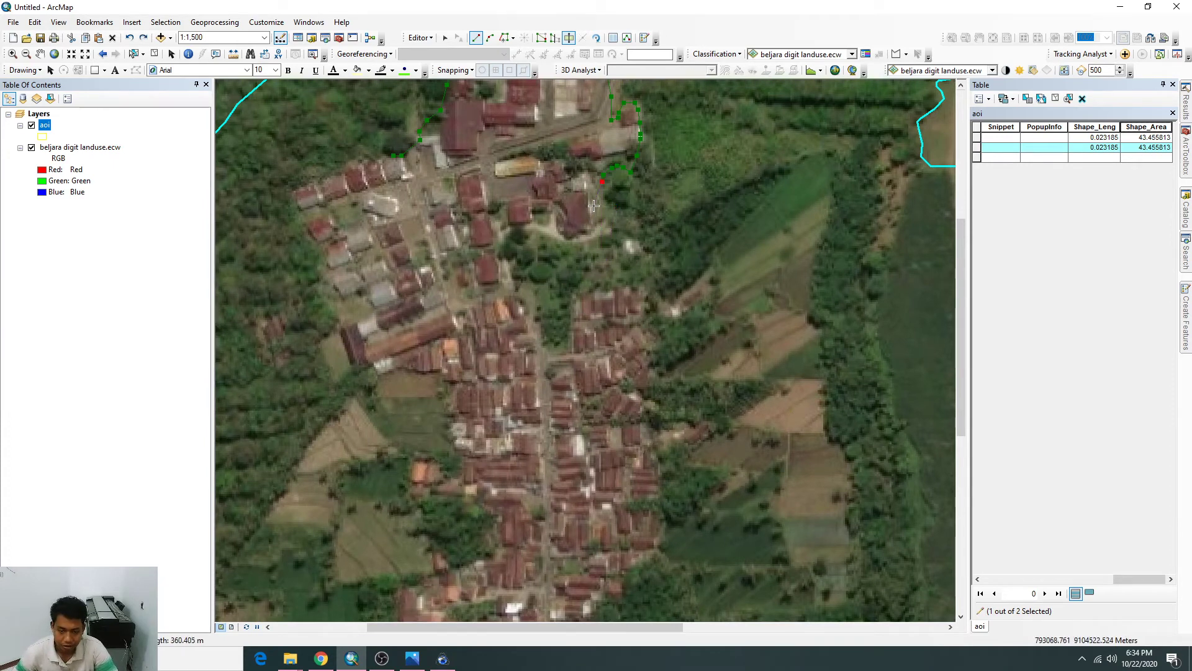
click(604, 184)
scroll(606, 184, down, 1)
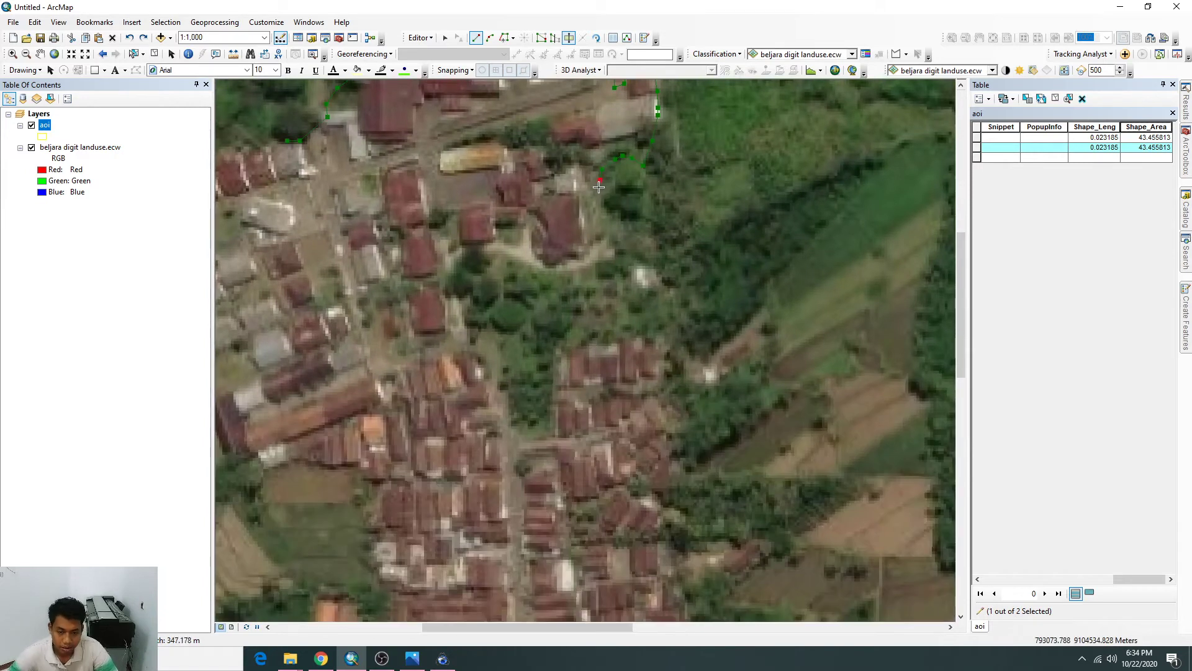
click(597, 187)
click(603, 243)
click(600, 258)
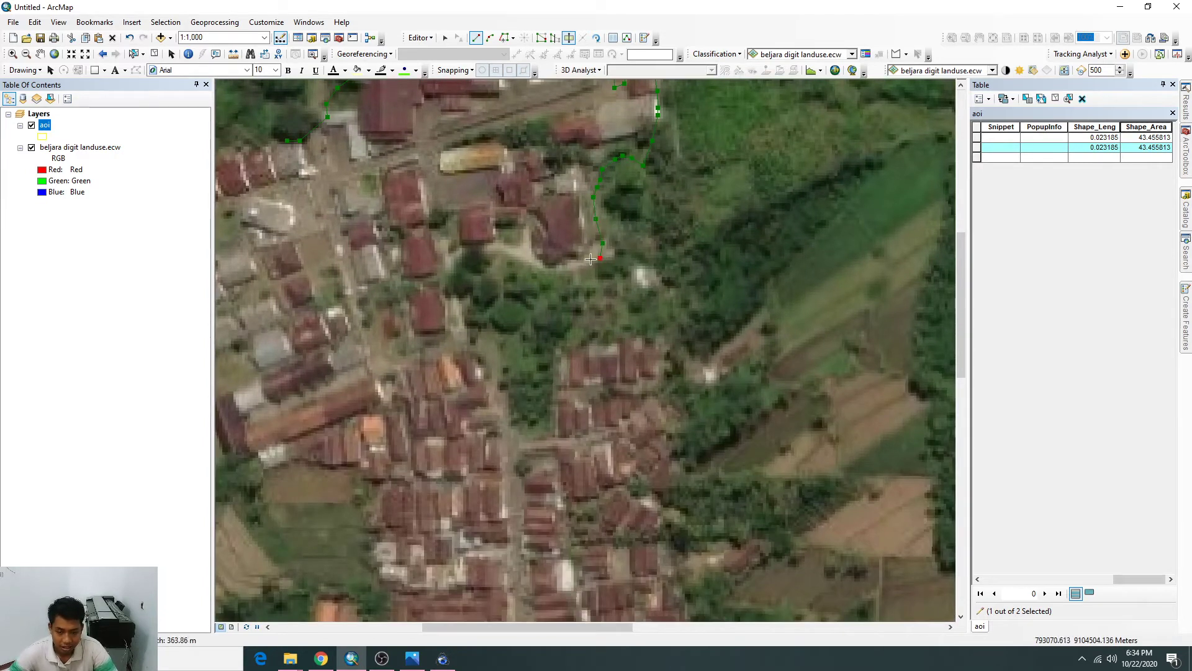
Trace the cut line west along the curved path and south between the houses and the tree-covered area.
click(507, 250)
click(488, 250)
click(458, 250)
click(447, 267)
click(454, 296)
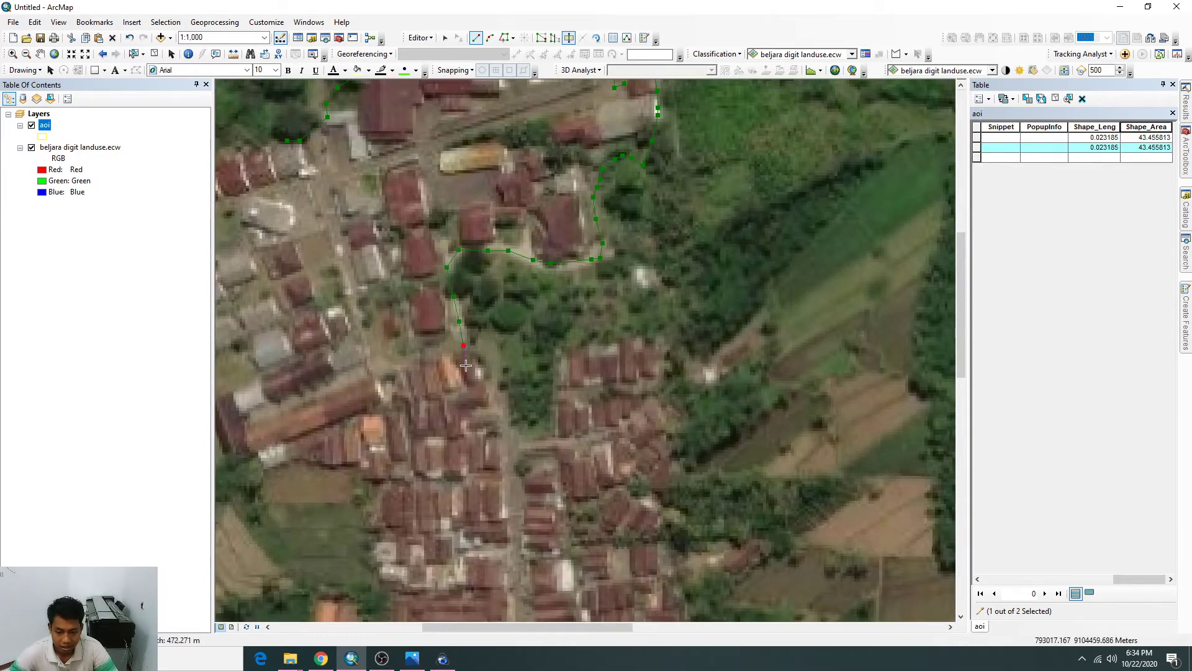
Trace the cut line west below the northwestern housing block to the block's southwestern corner.
scroll(467, 366, up, 3)
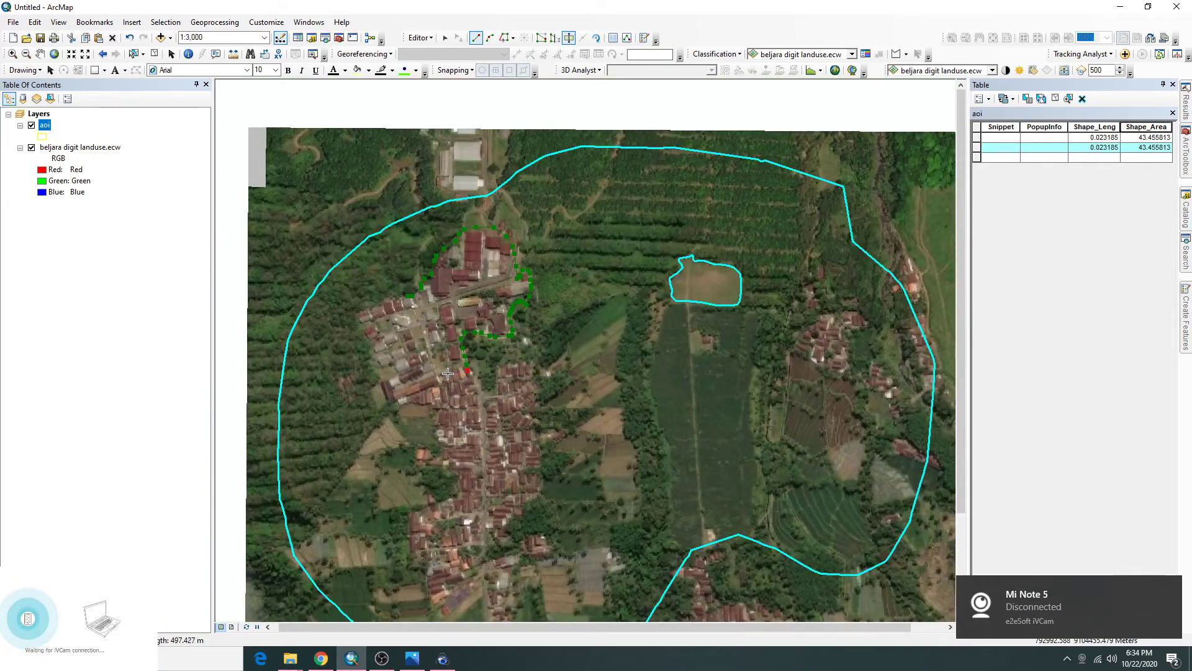
click(443, 372)
click(420, 369)
click(407, 370)
click(393, 378)
click(382, 377)
click(372, 364)
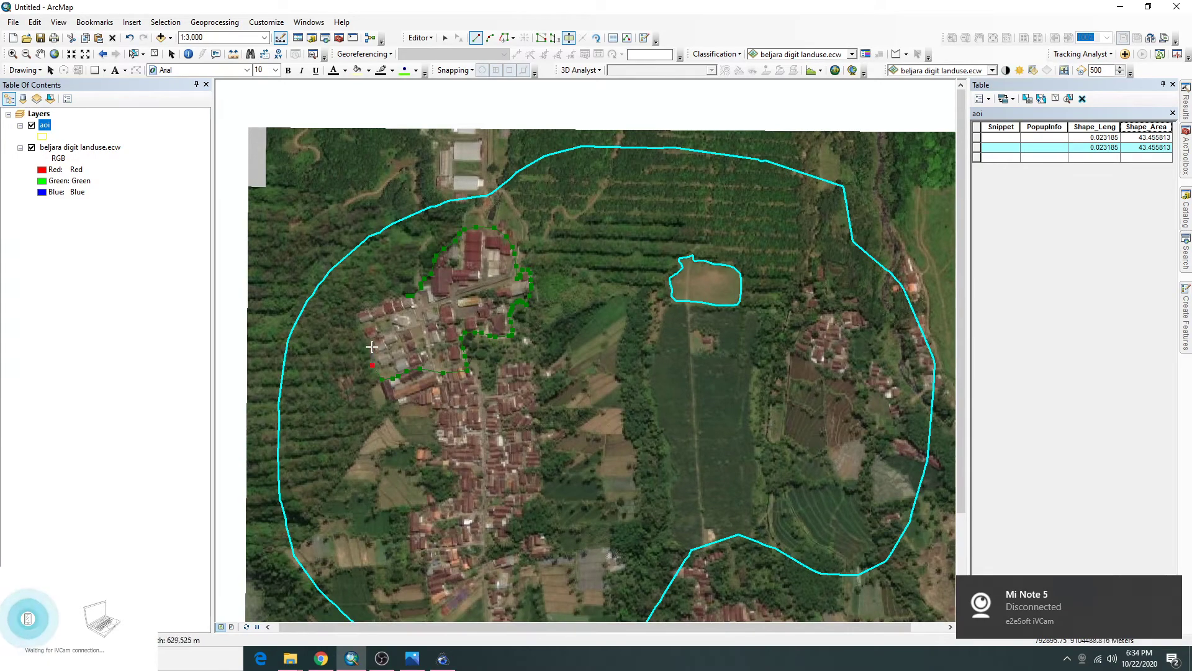
Trace the cut line up the western edge of the housing block and east along its northernmost row of houses.
click(371, 352)
click(370, 340)
click(367, 326)
click(363, 314)
click(362, 309)
click(372, 304)
click(380, 303)
click(393, 302)
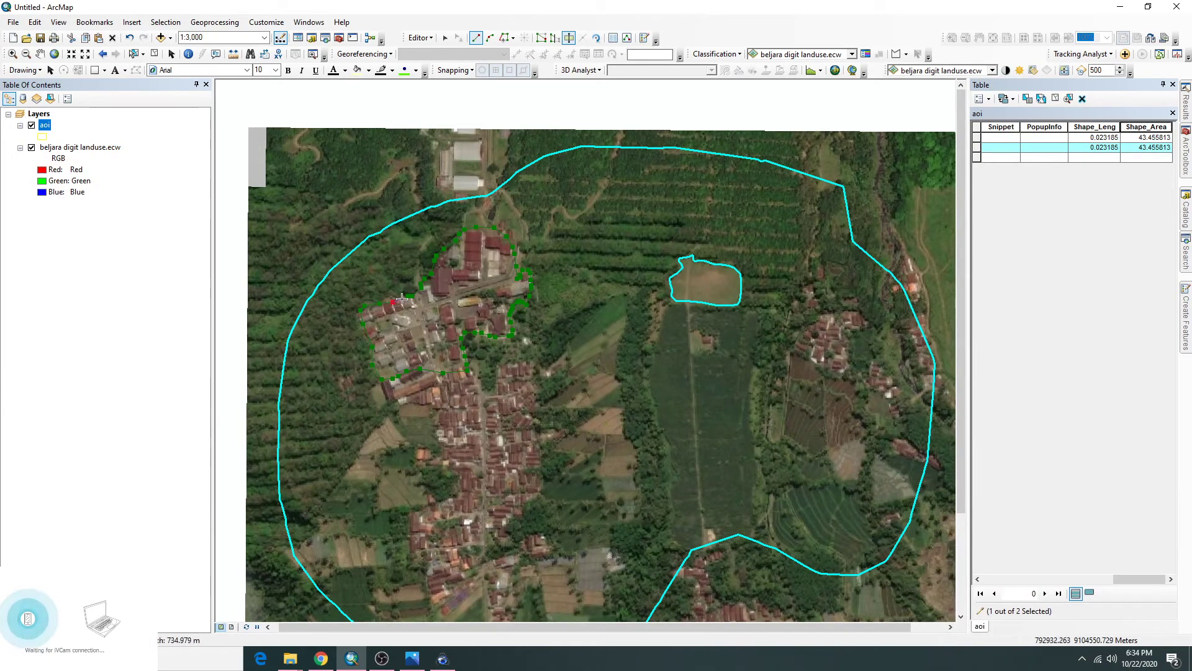
Bring the cut line back across its starting point behind the northern row of houses and finish the settlement cut.
scroll(401, 298, down, 3)
scroll(402, 299, down, 2)
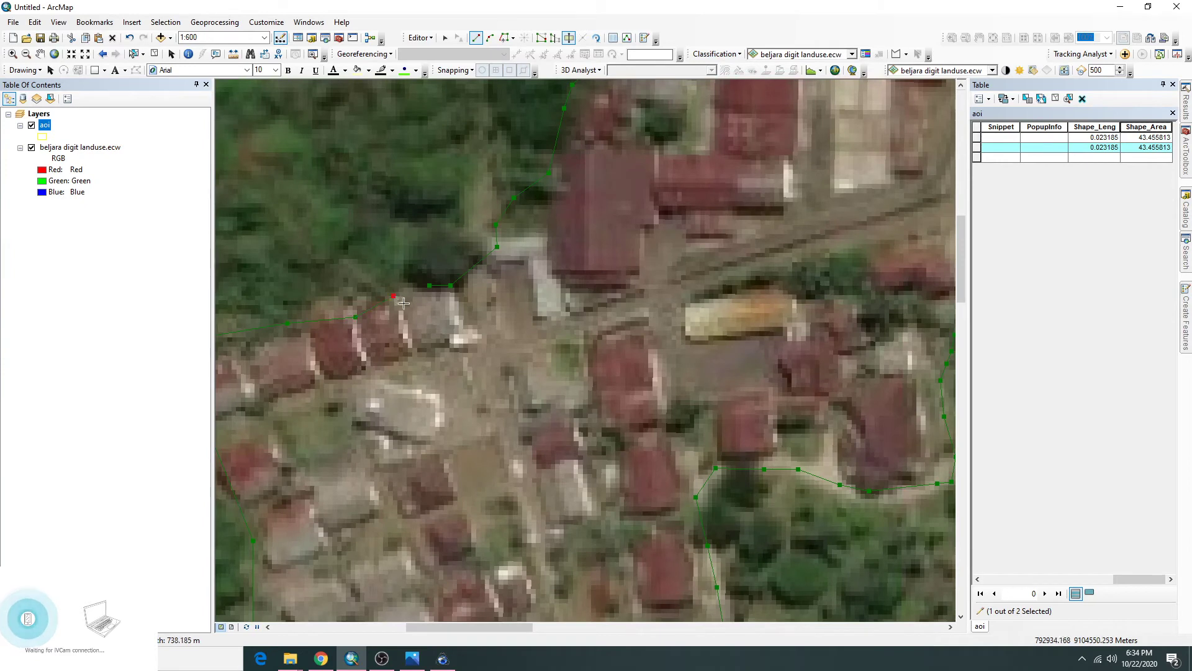
click(413, 300)
click(422, 297)
click(436, 292)
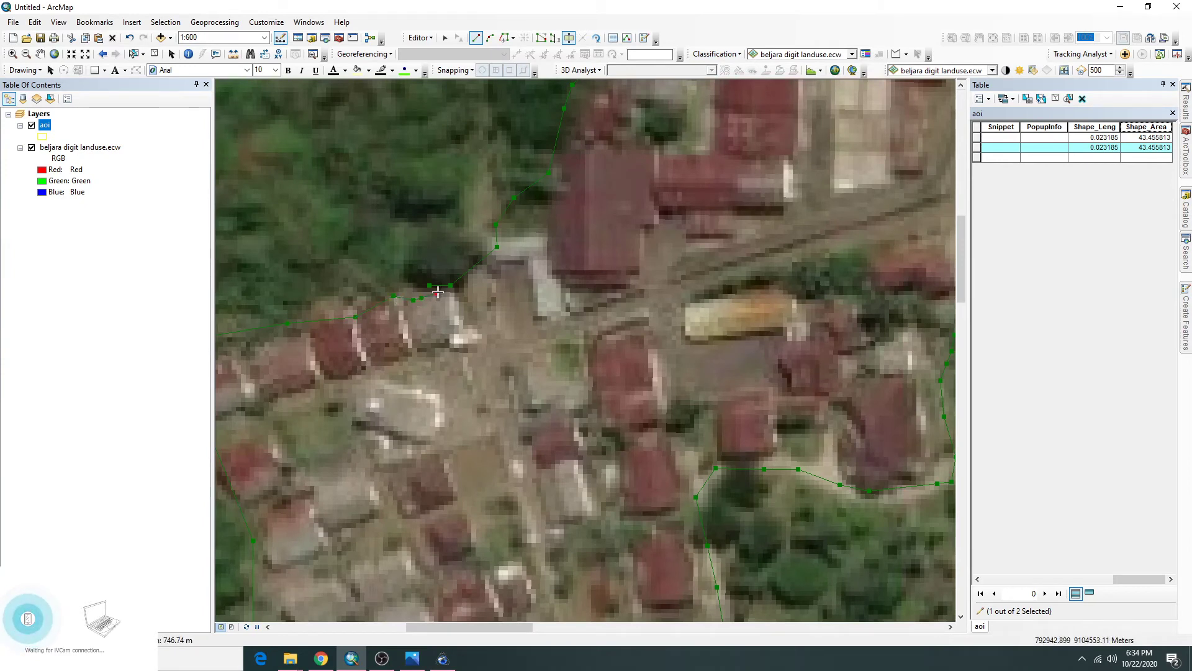
double_click(455, 259)
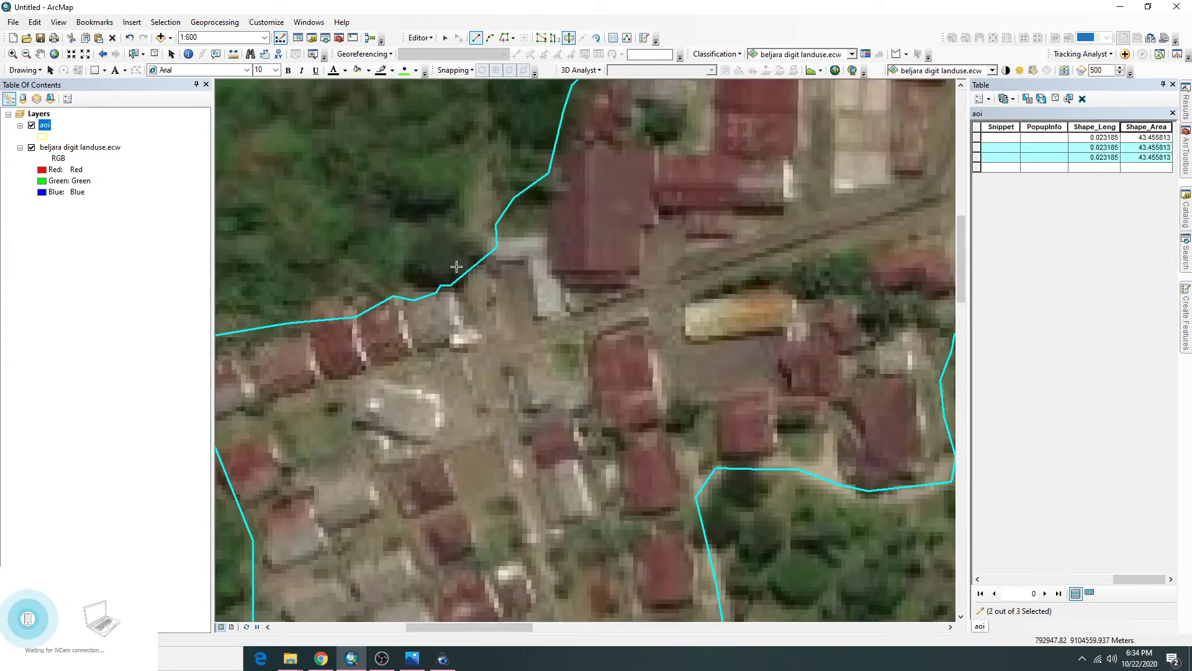
Start a new cut line outside the northern boundary near the warehouses and follow the dirt track southeast into the survey area.
scroll(463, 316, up, 4)
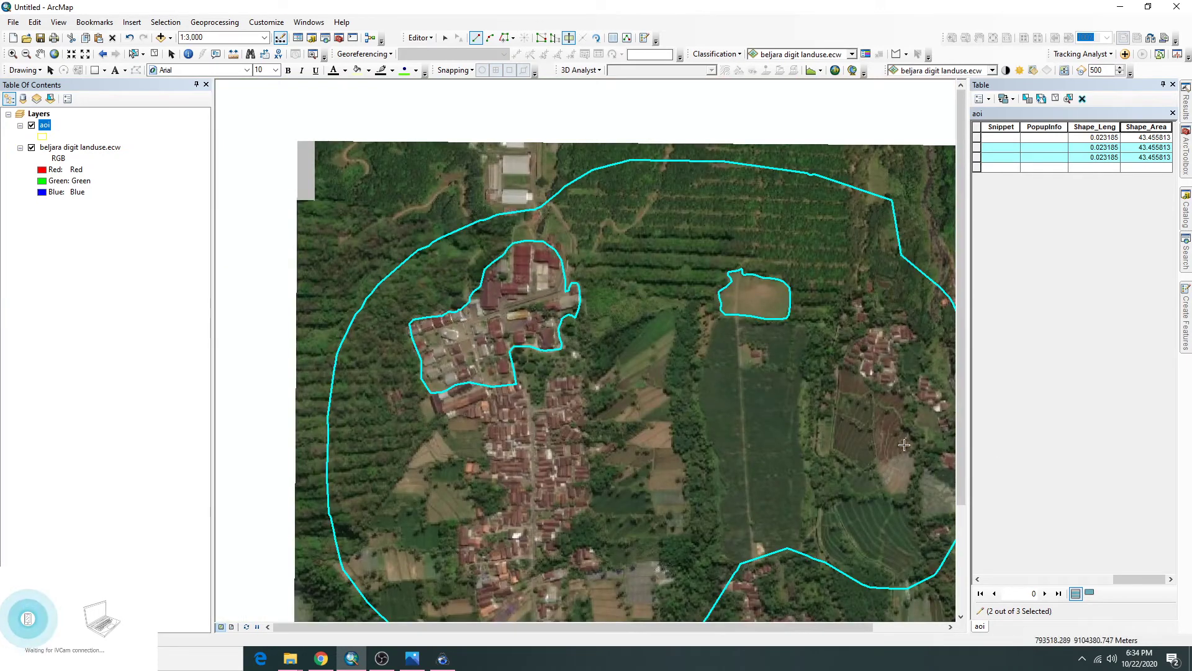
drag(813, 513, 643, 421)
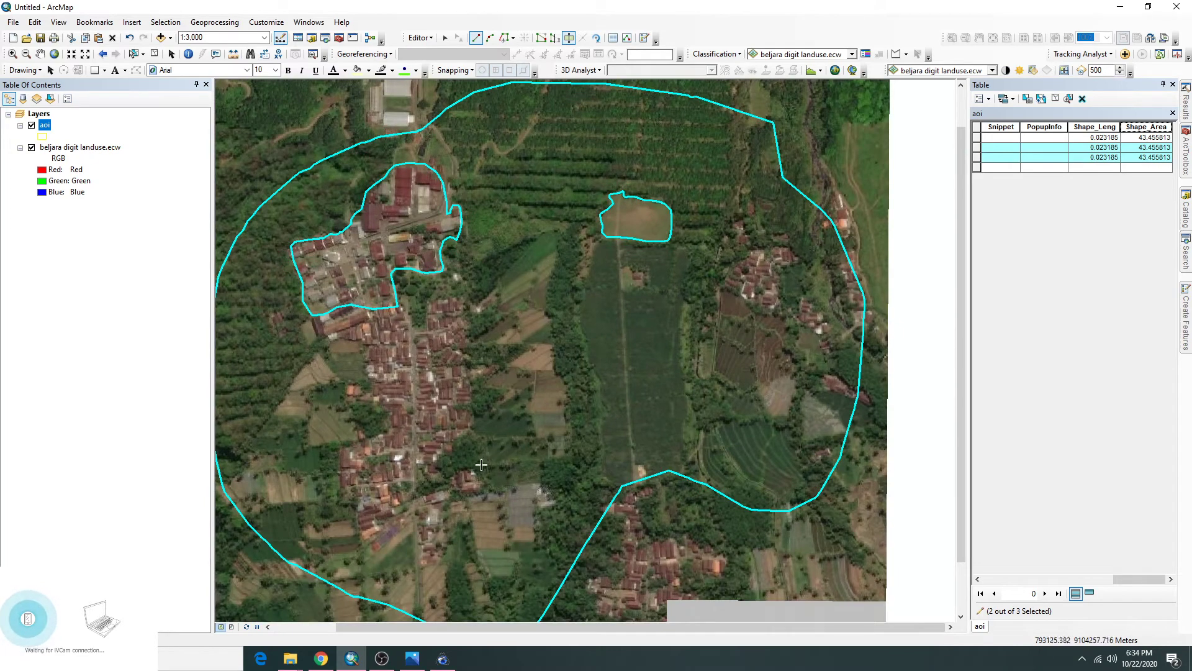
drag(466, 510, 494, 463)
drag(638, 313, 486, 462)
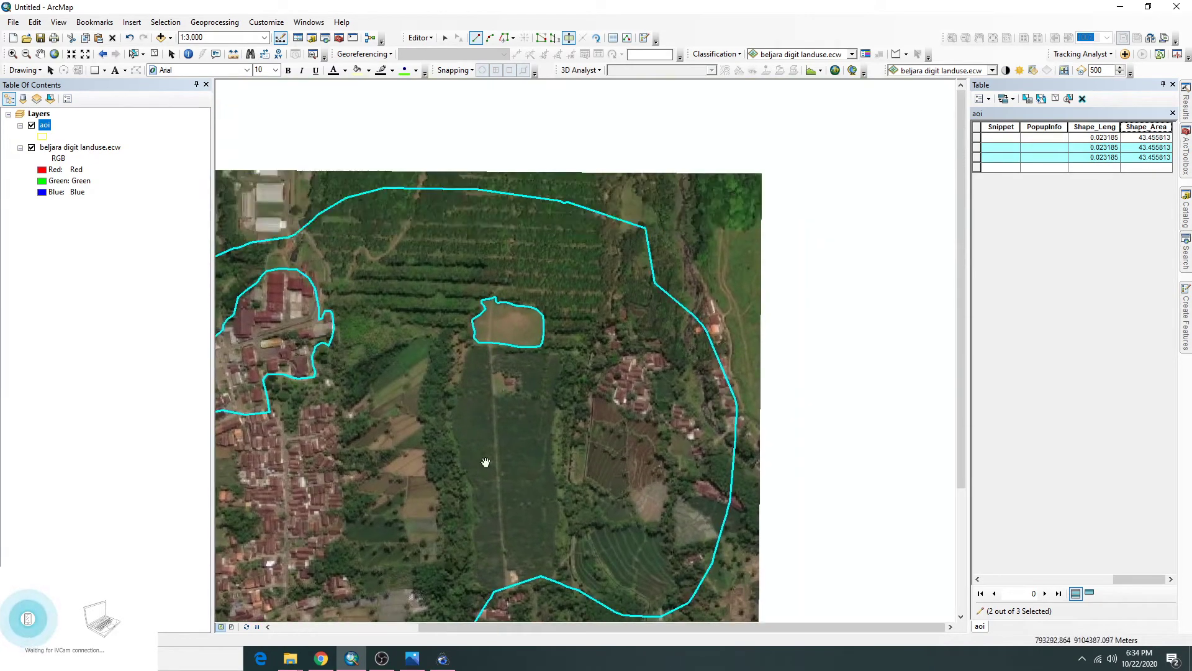
drag(367, 374, 430, 504)
scroll(397, 385, up, 2)
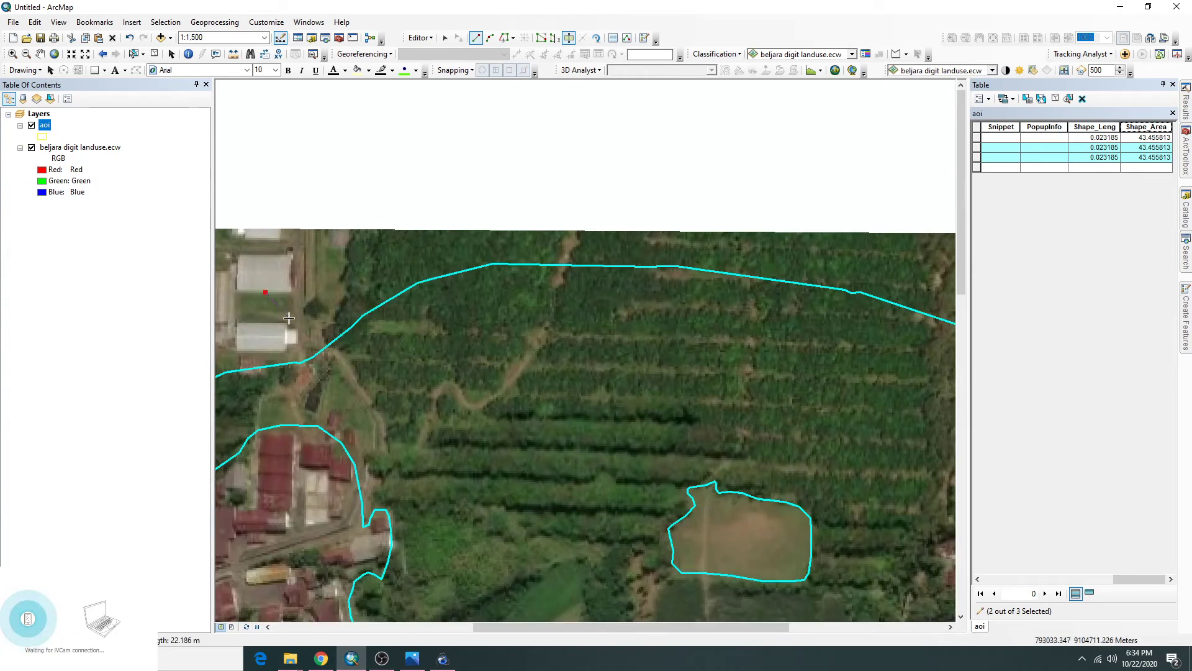
click(305, 329)
click(326, 344)
click(338, 357)
click(349, 369)
click(356, 382)
Continue the cut line past the northern building complex and east along the plantation's southern edge to the bare field.
click(366, 401)
click(373, 422)
click(370, 451)
click(369, 460)
click(369, 469)
click(373, 478)
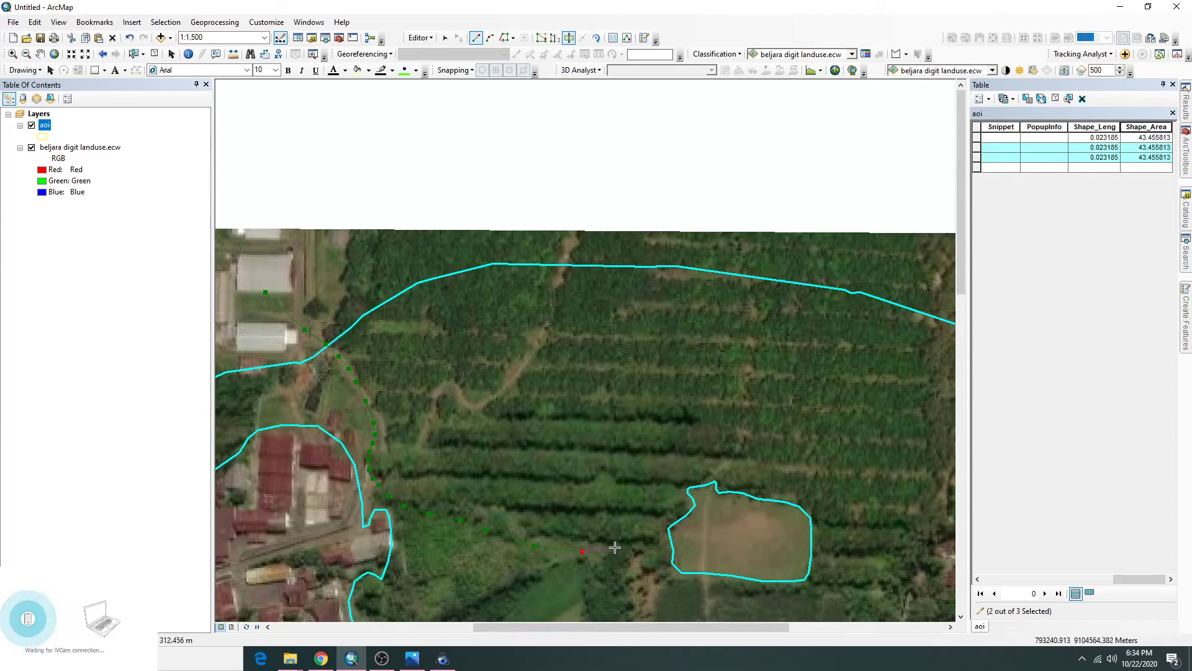
click(642, 540)
scroll(660, 536, down, 3)
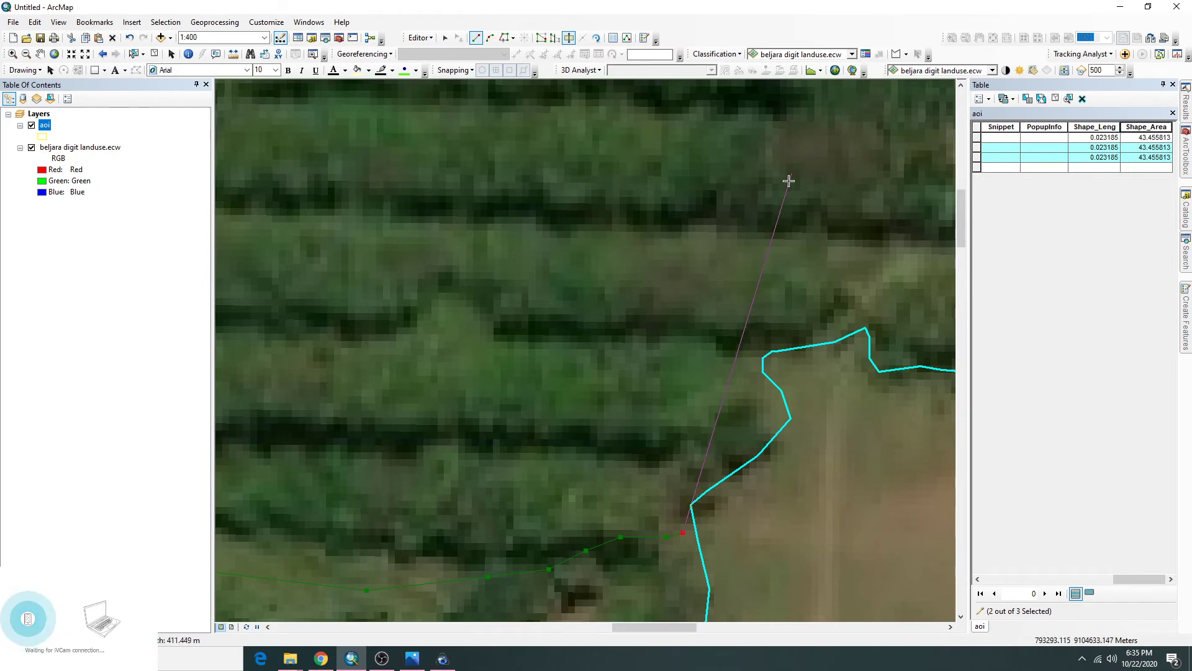
Turn on snapping for the cut sketch.
scroll(685, 516, up, 2)
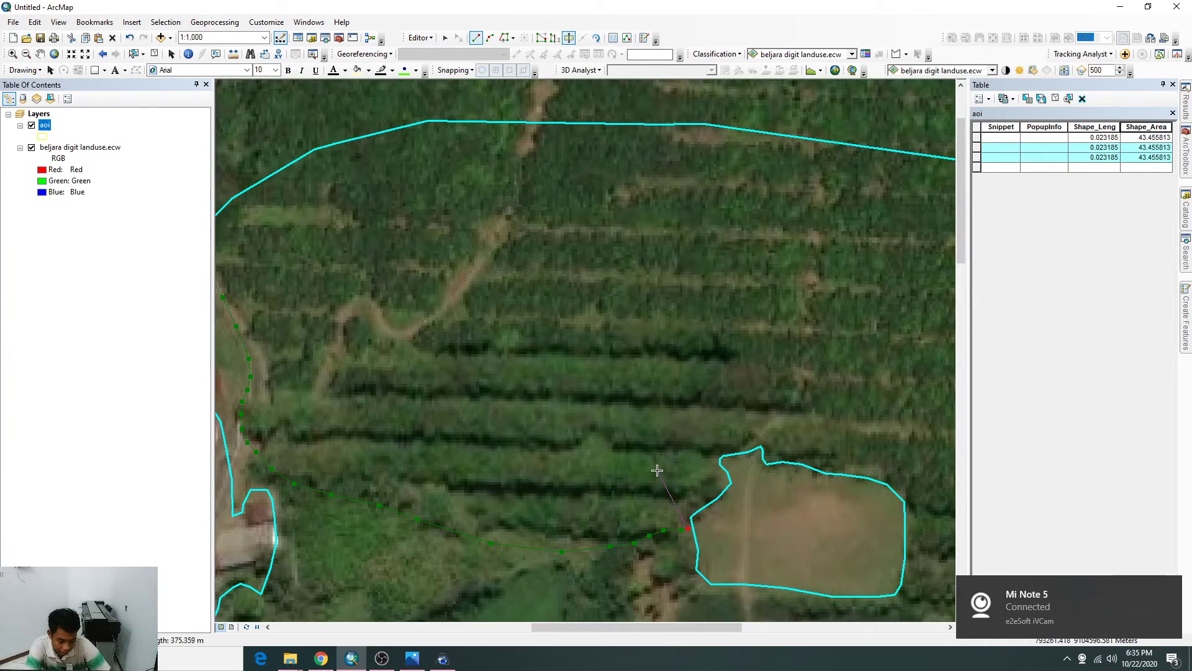
scroll(694, 526, down, 2)
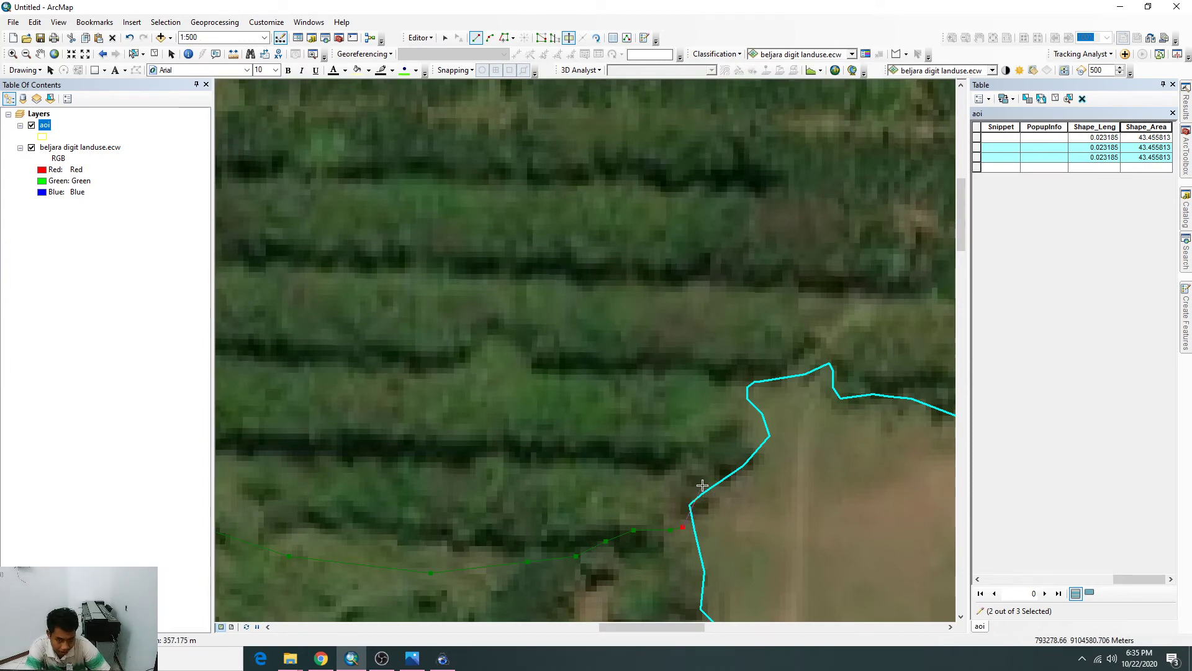
scroll(698, 488, down, 1)
scroll(698, 468, up, 3)
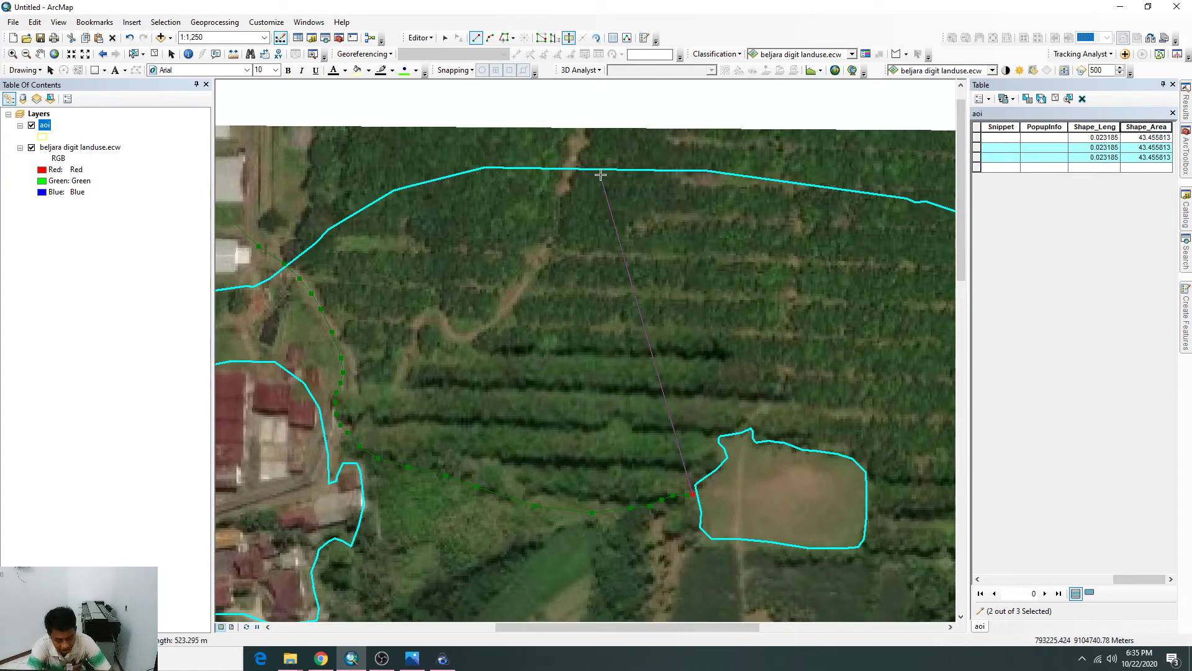
right_click(743, 35)
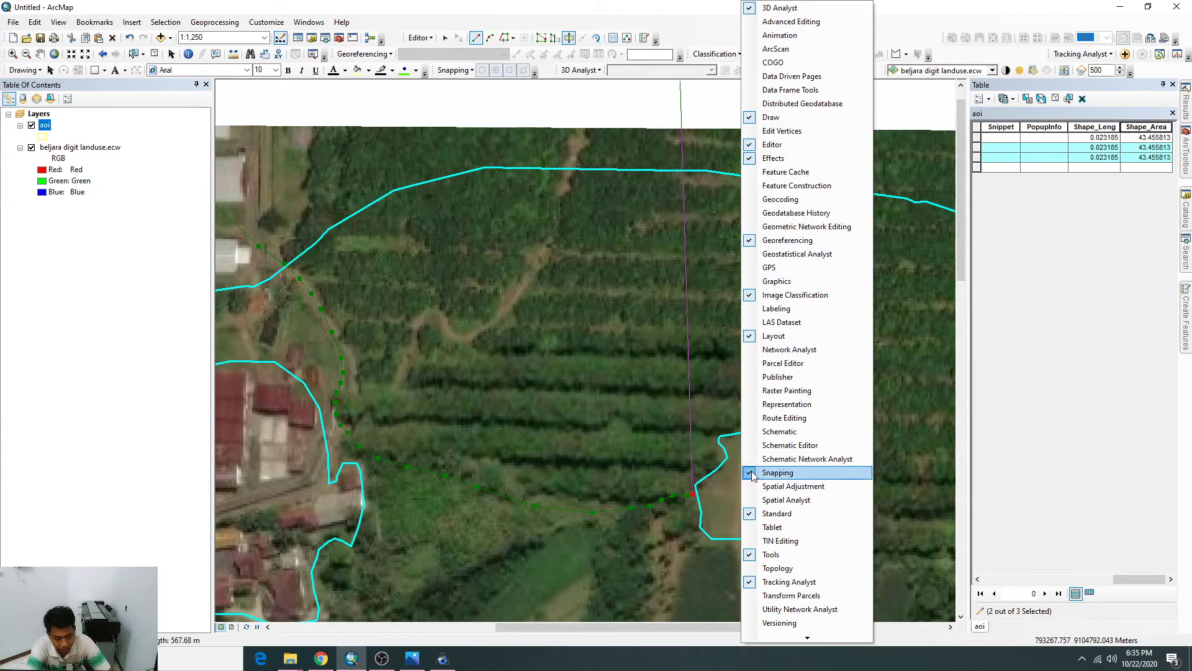
click(706, 25)
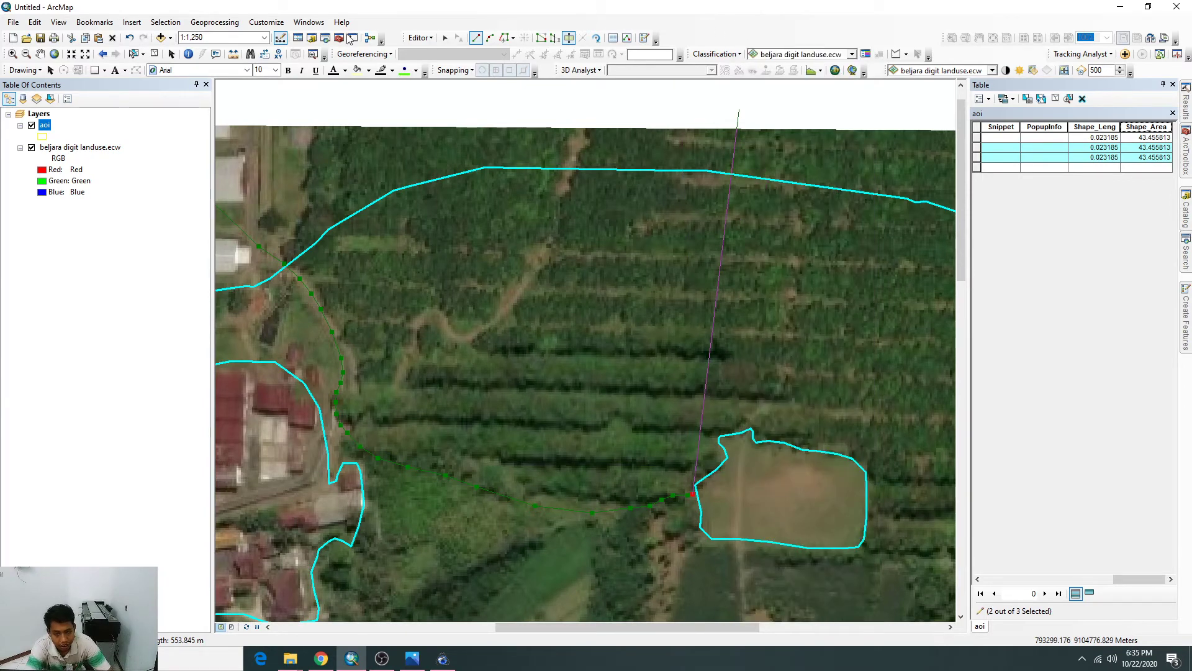
click(454, 69)
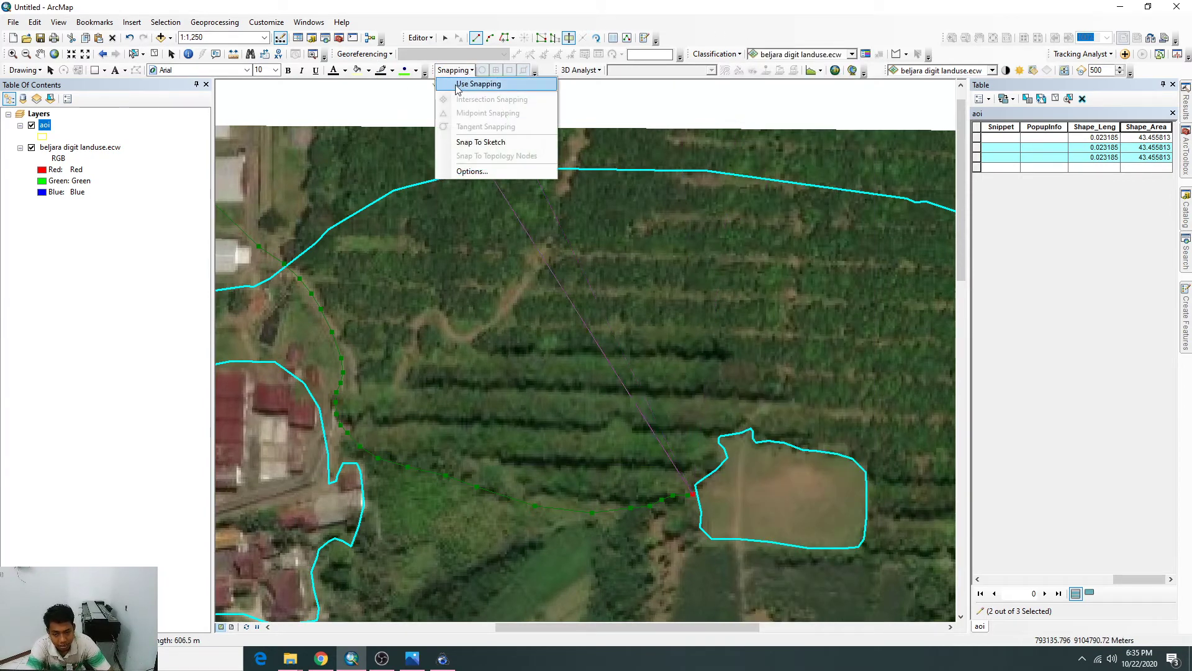
click(478, 84)
click(454, 70)
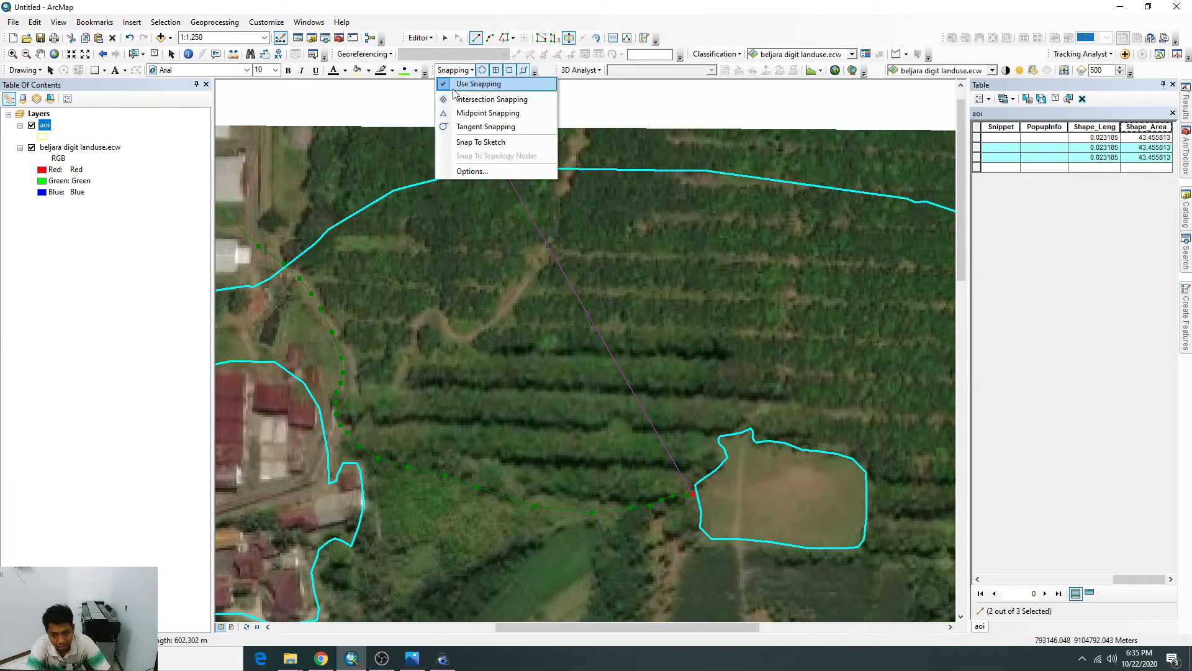
click(454, 70)
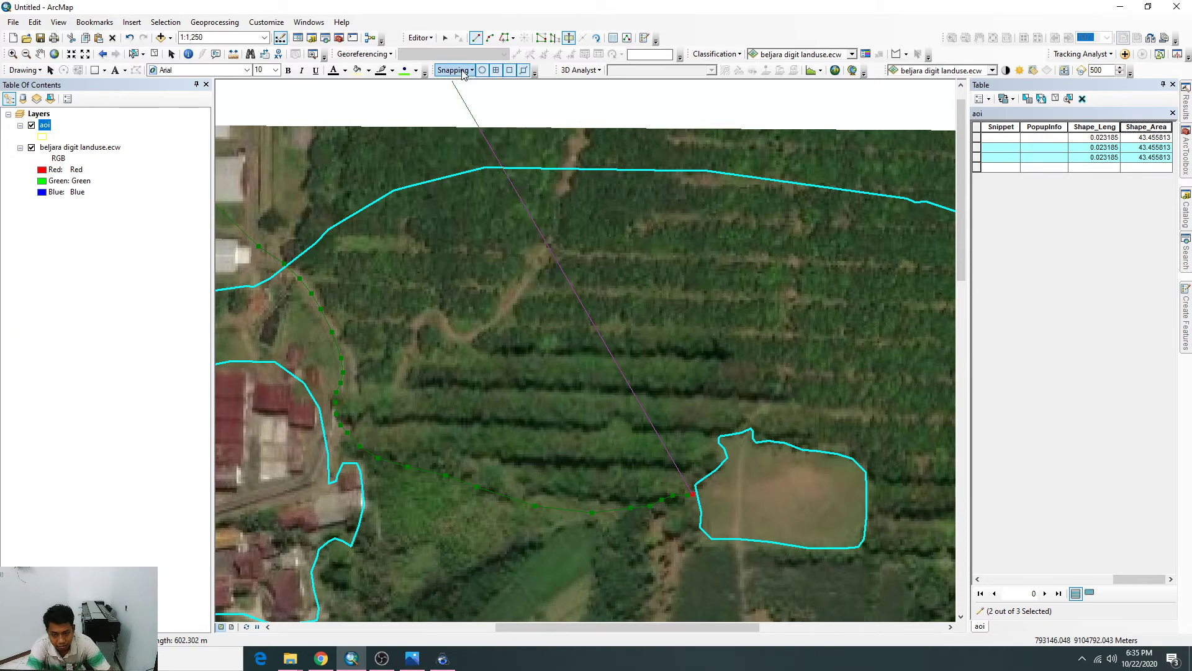
Trace the cut line along the bare field's existing edge, from its western side around the northern side toward the northeast corner.
click(505, 41)
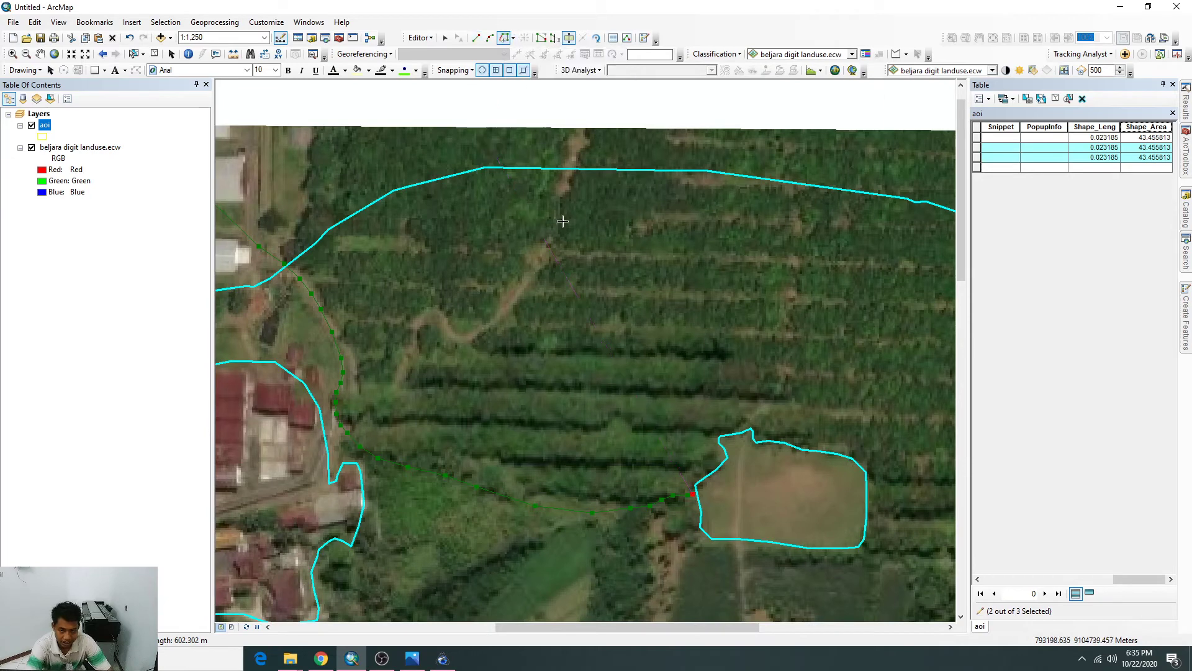
scroll(714, 488, down, 5)
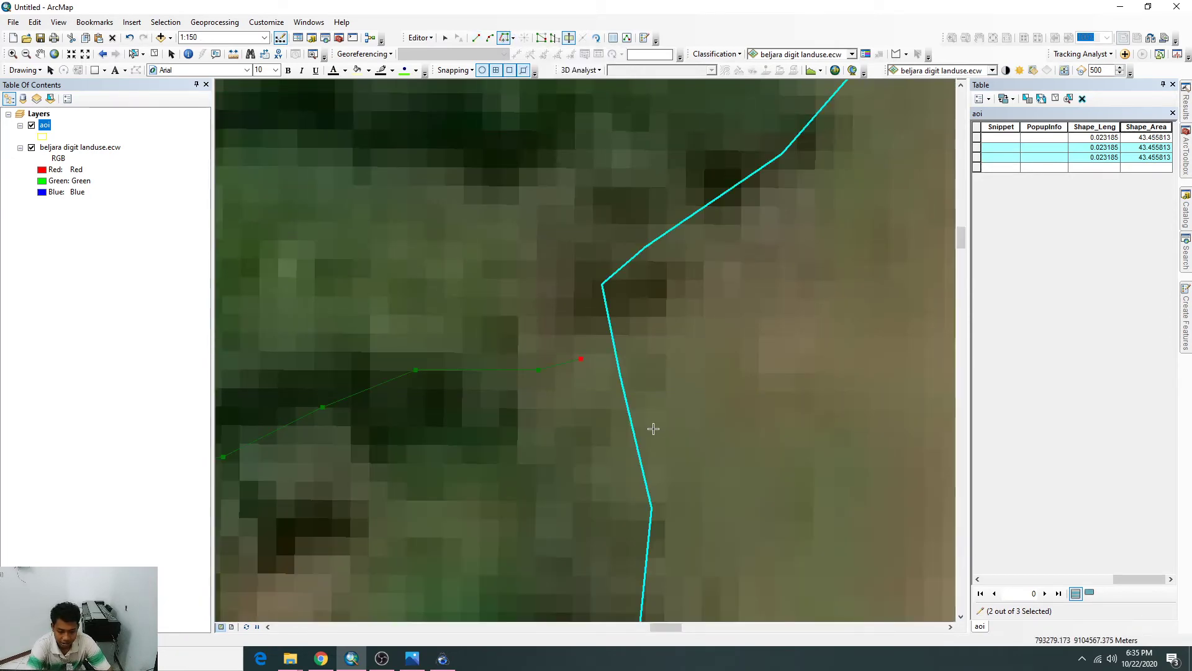
click(613, 352)
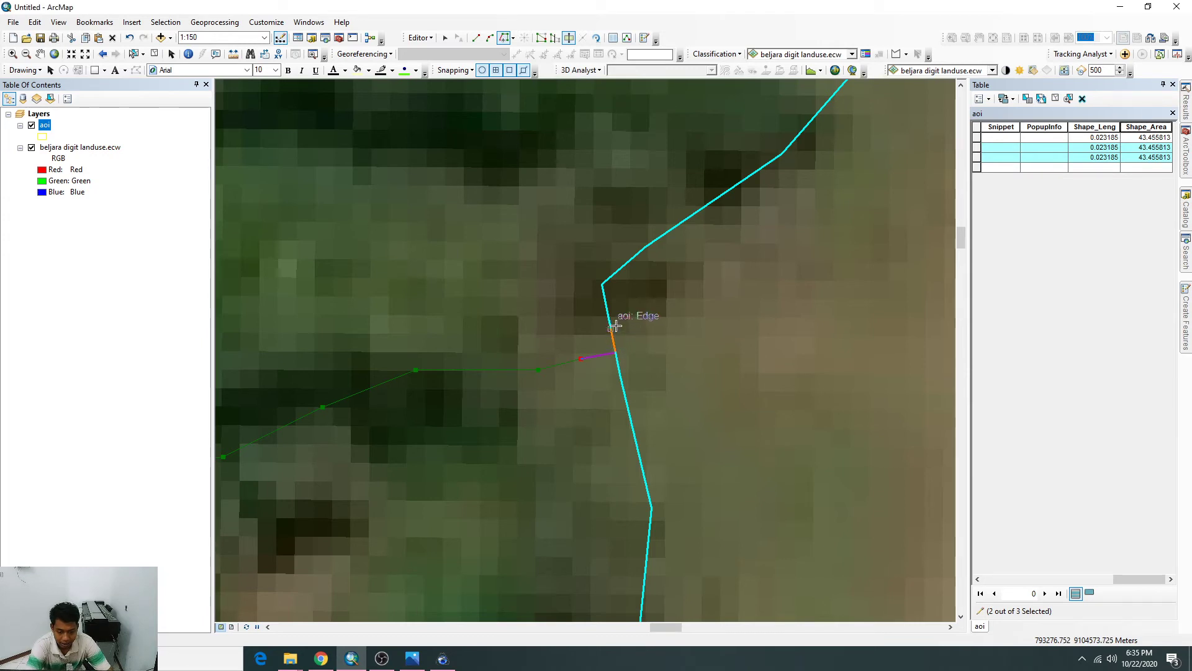
scroll(732, 223, up, 3)
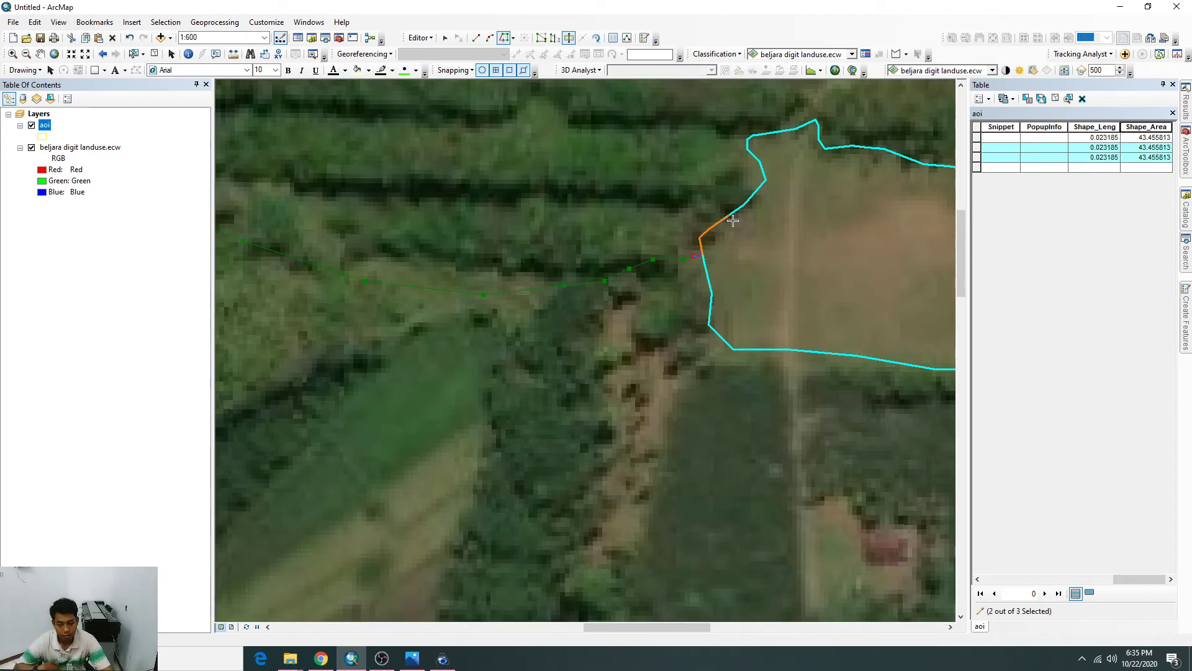
drag(732, 221, 596, 386)
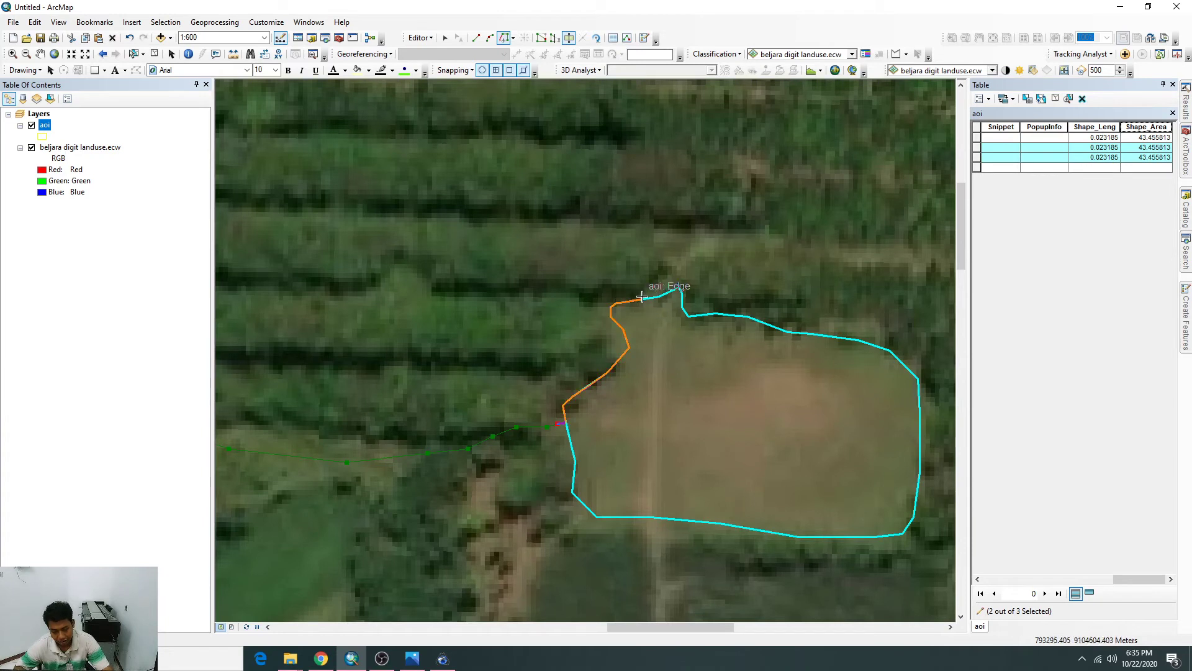
drag(747, 338, 535, 365)
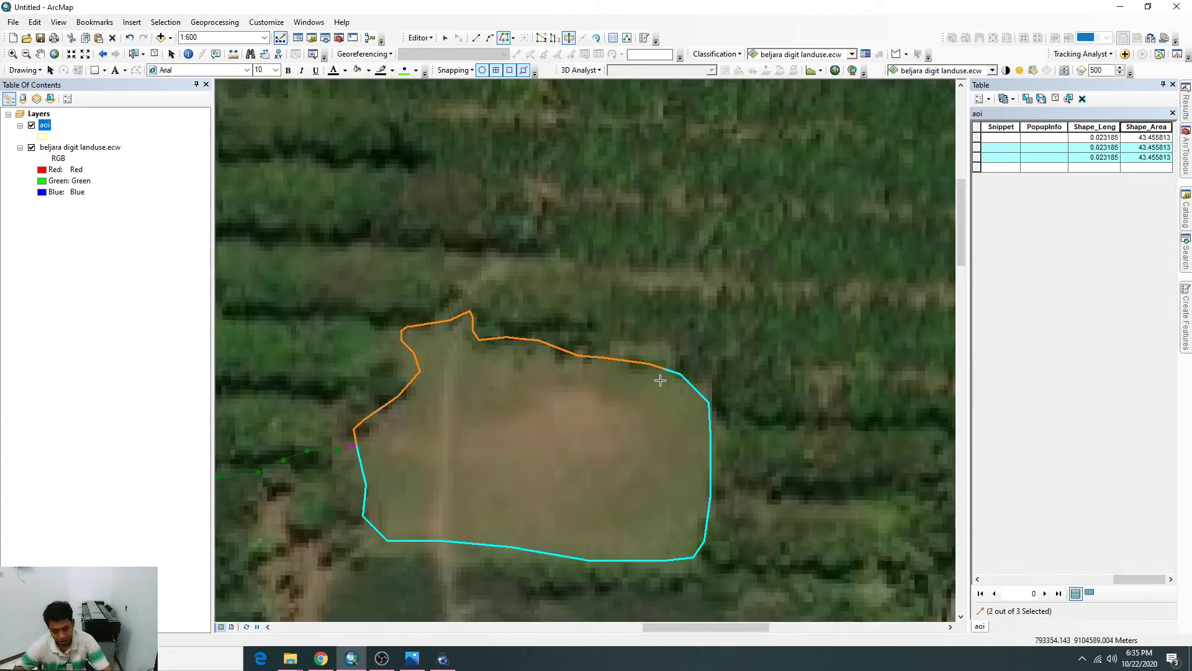
scroll(665, 370, up, 4)
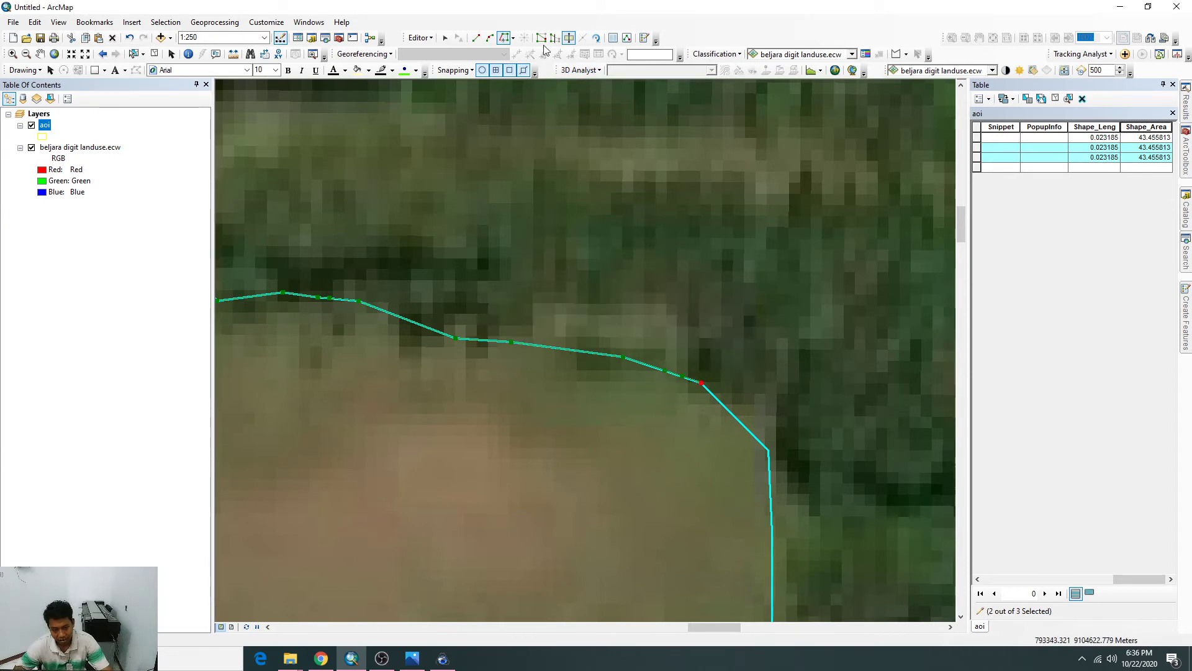
Continue the cut line with straight segments snapped to the field edge around the northeast corner.
click(475, 39)
click(711, 393)
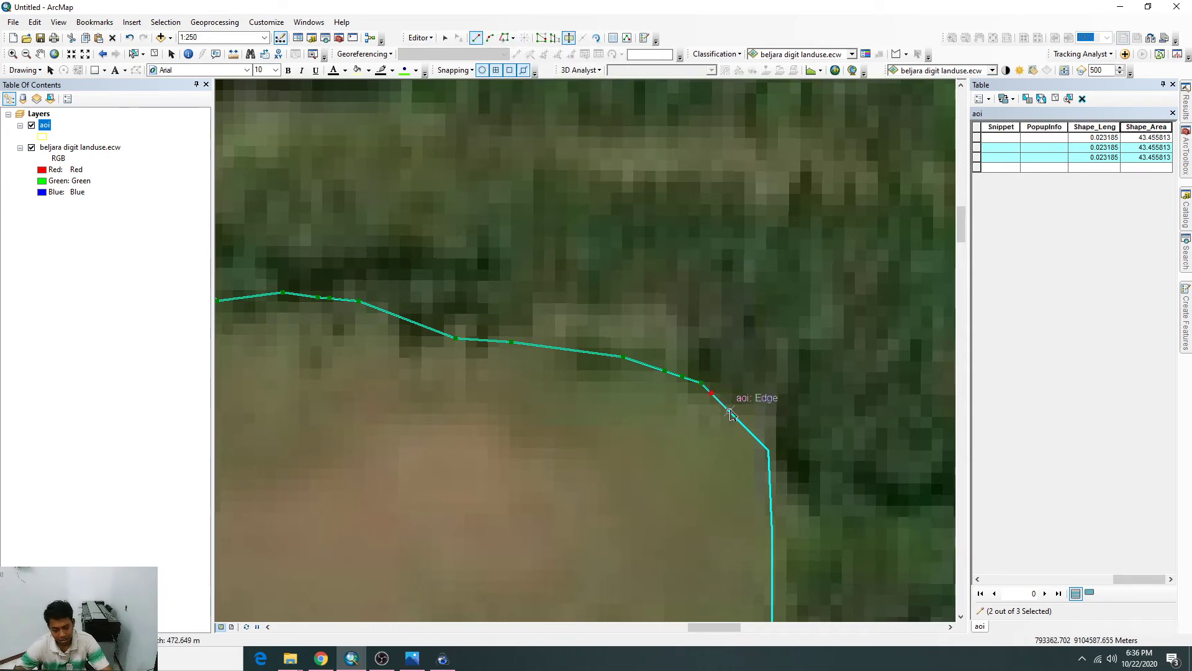
click(732, 415)
click(753, 434)
click(763, 445)
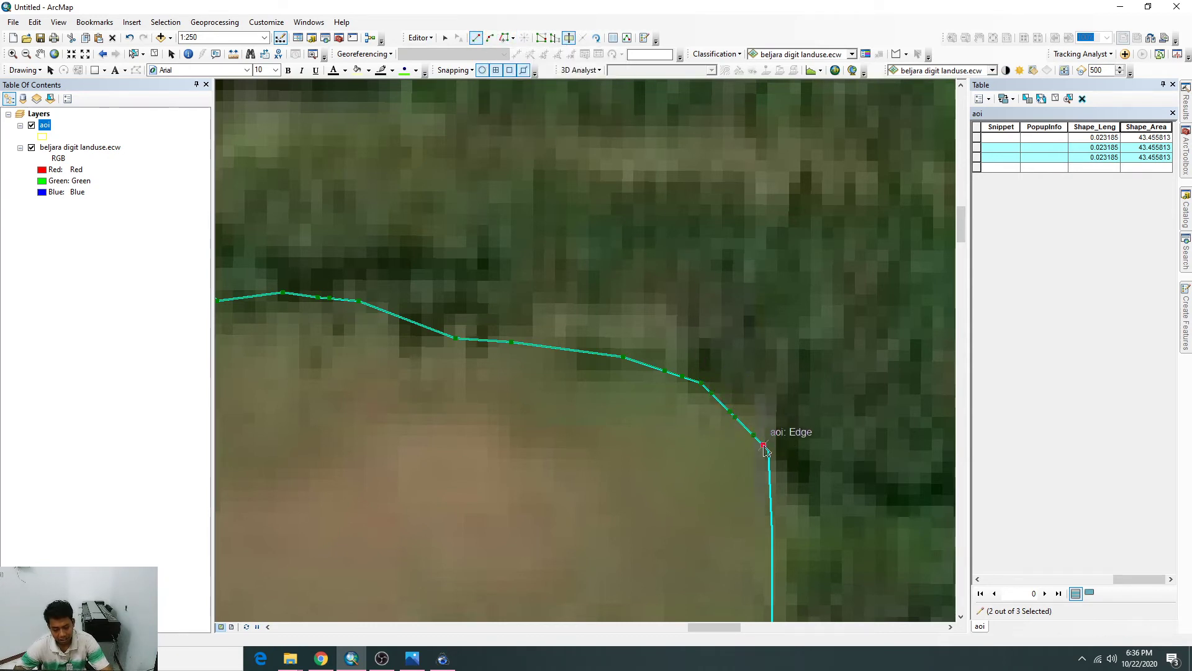
click(768, 449)
click(770, 463)
click(770, 493)
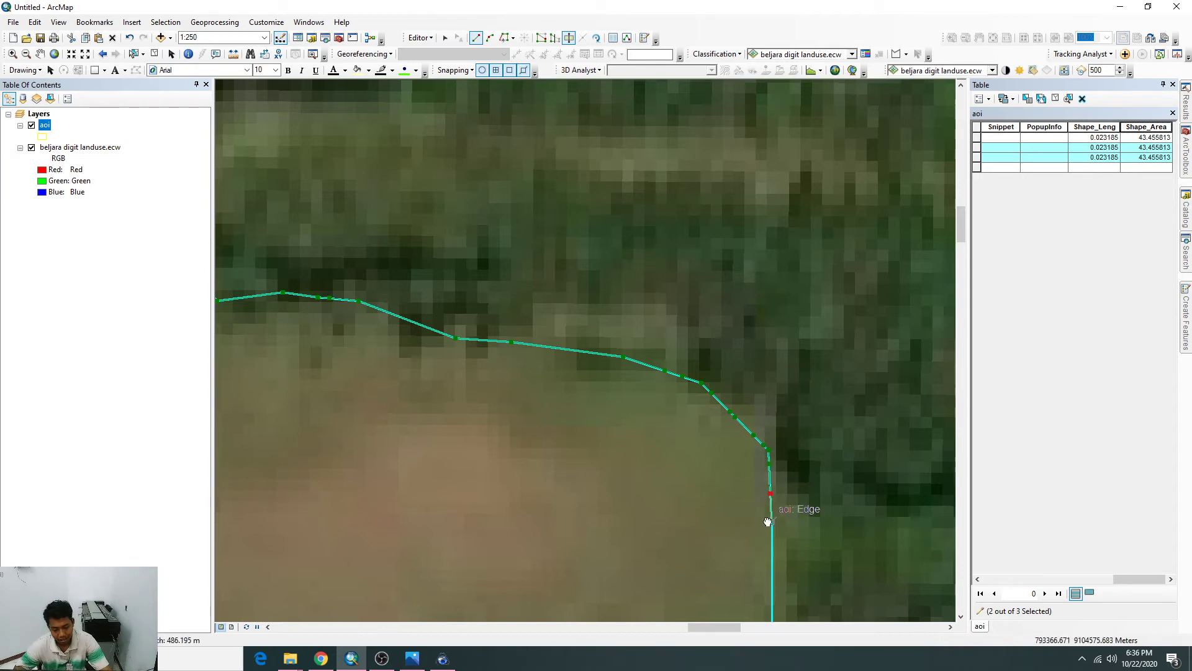
Extend the cut line with snapped vertices south along the bare field's eastern edge to its lower edge vertex.
mouse_move(768, 521)
mouse_down()
mouse_move(639, 309)
mouse_move(646, 351)
mouse_up()
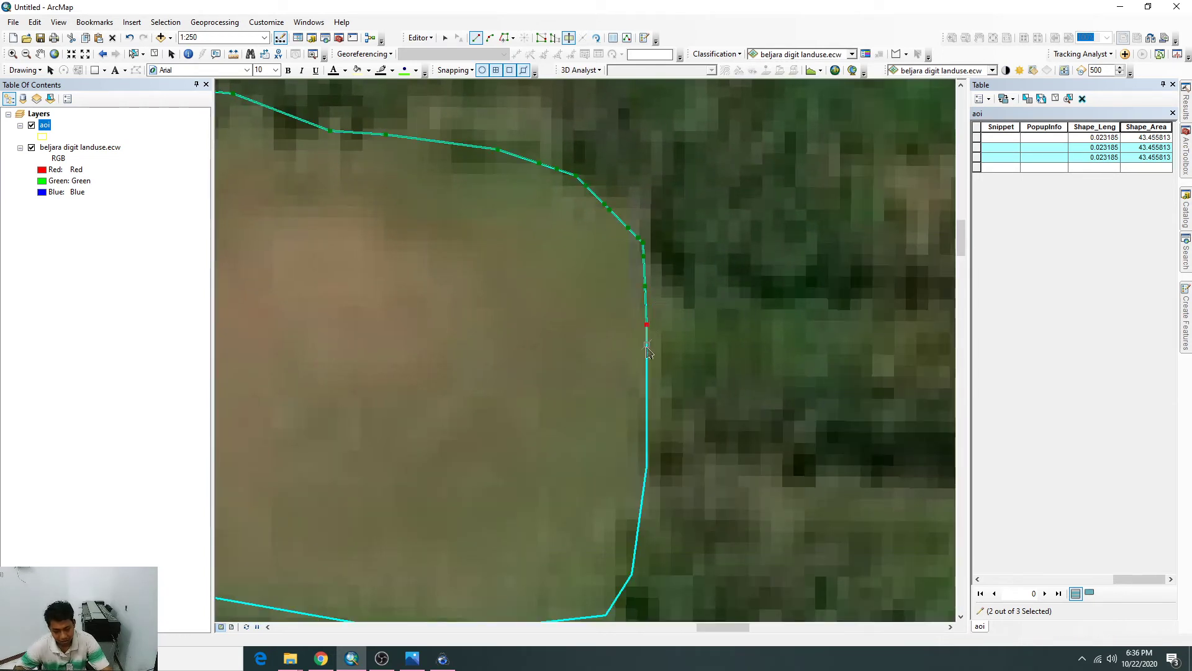
click(647, 363)
click(647, 402)
click(647, 421)
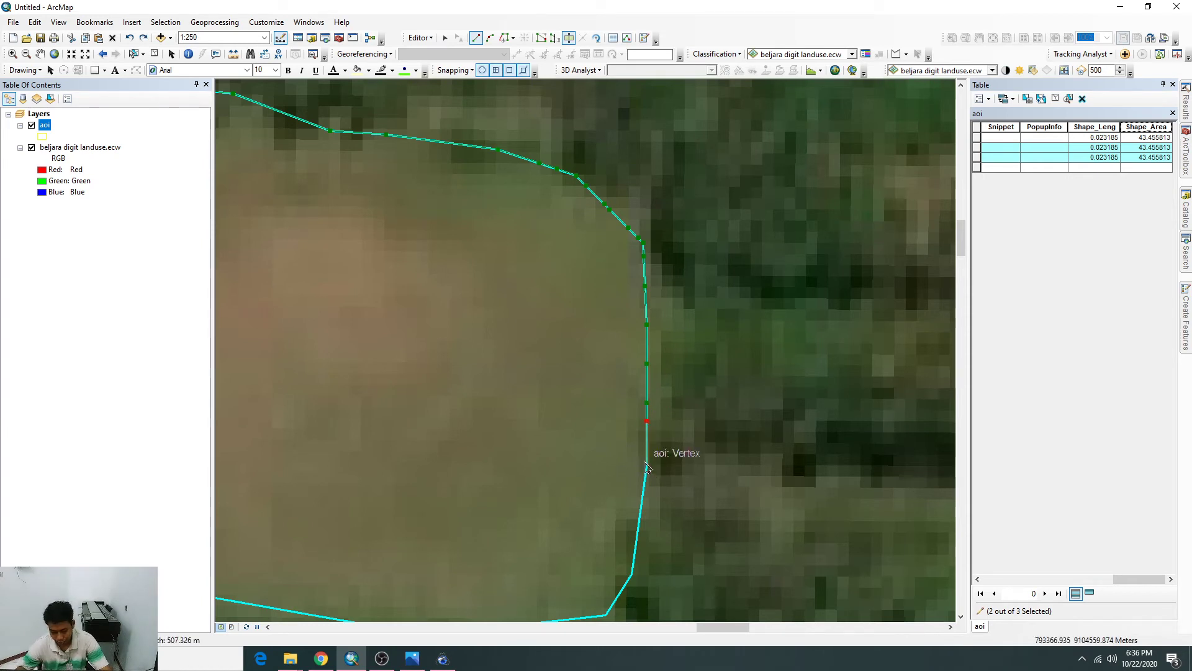
click(647, 465)
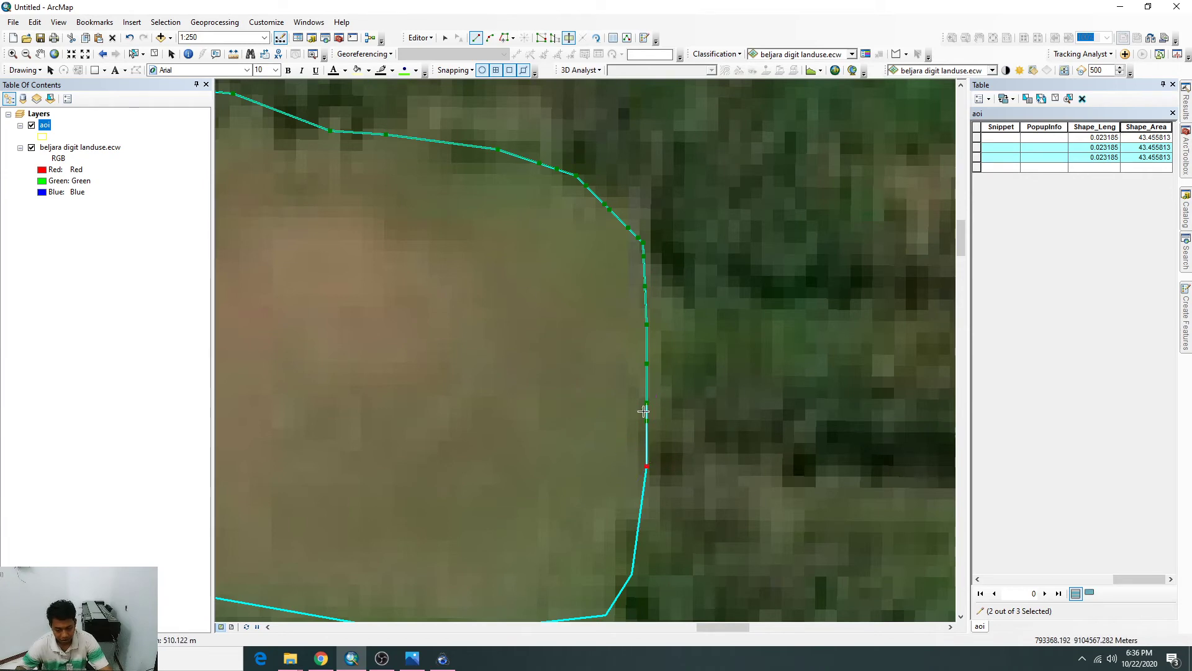
scroll(650, 438, up, 2)
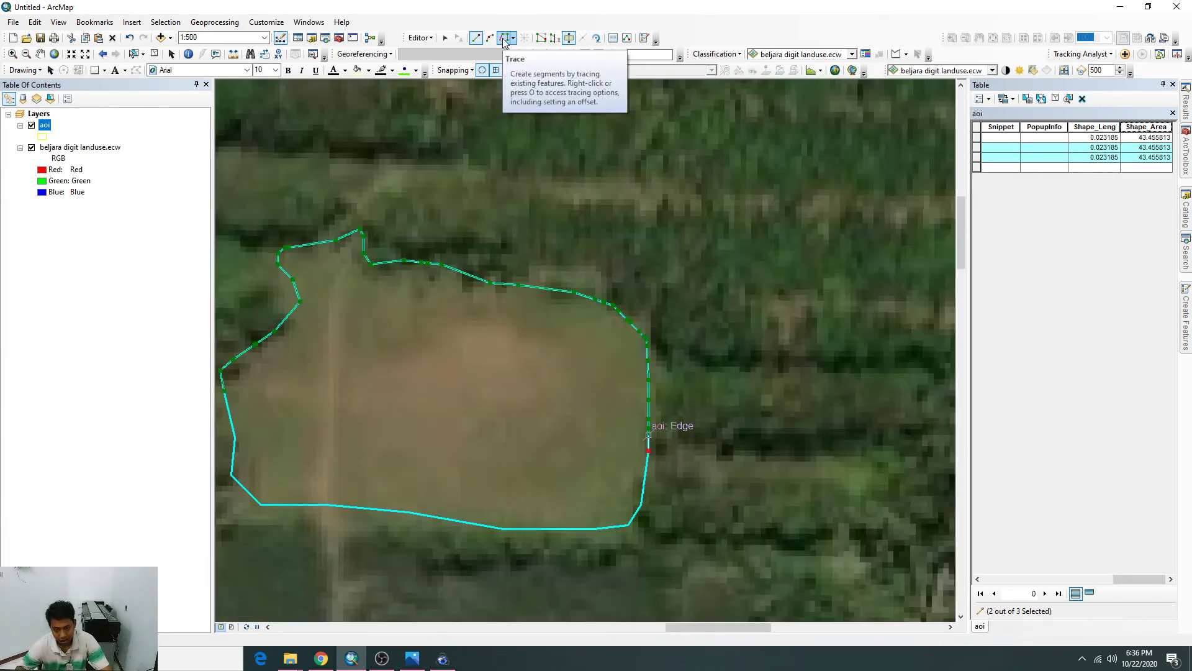
Trace the cut line around the field's southeast corner and west along its southern edge.
click(504, 39)
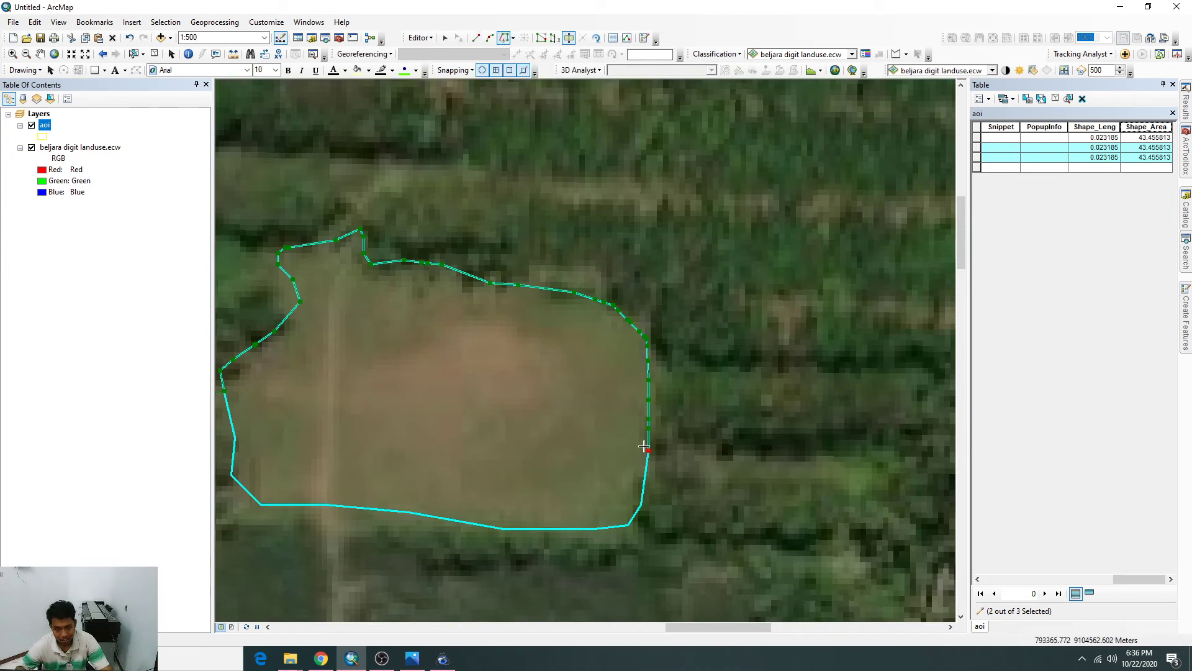
click(648, 450)
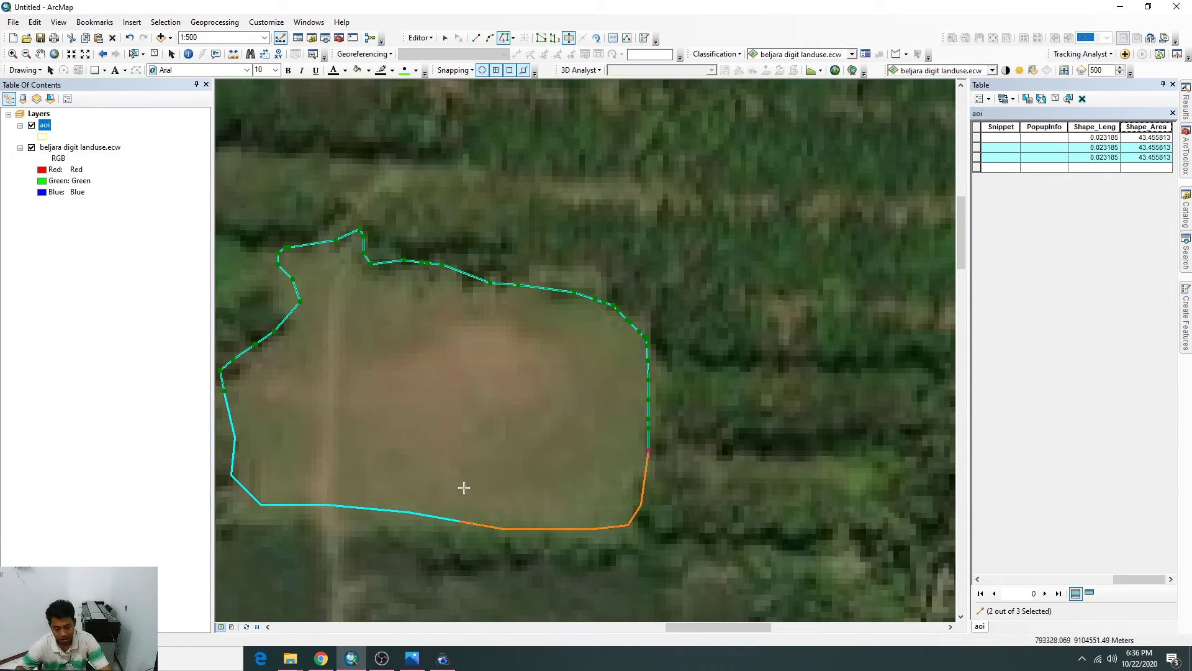
click(381, 508)
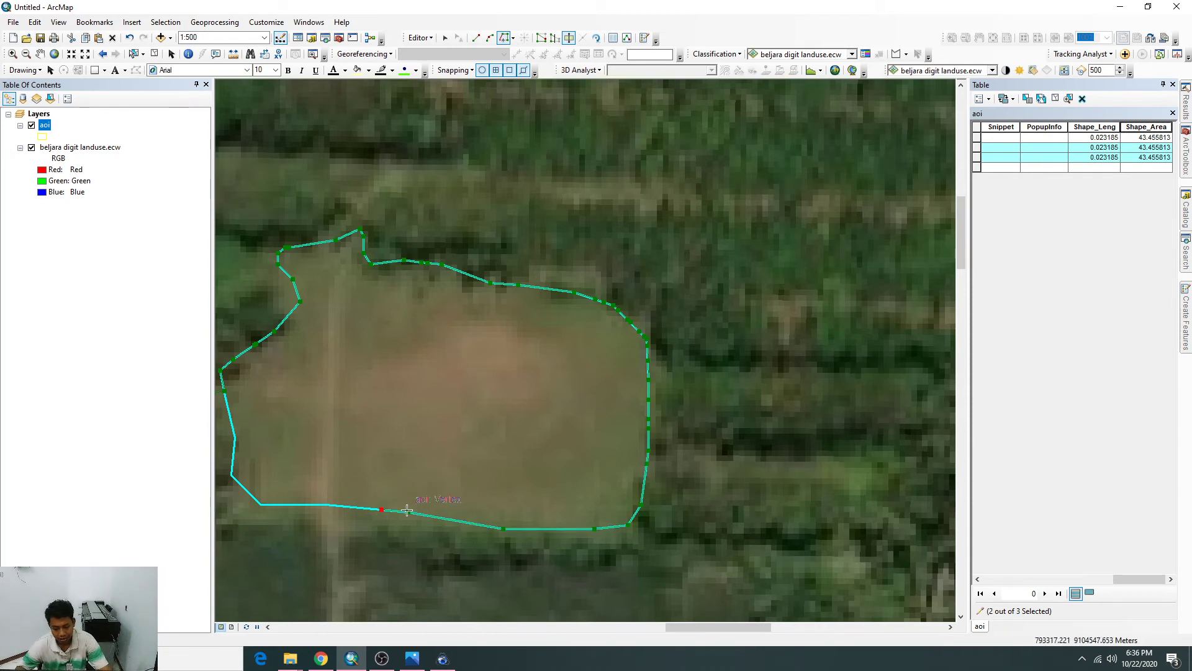
scroll(397, 517, up, 2)
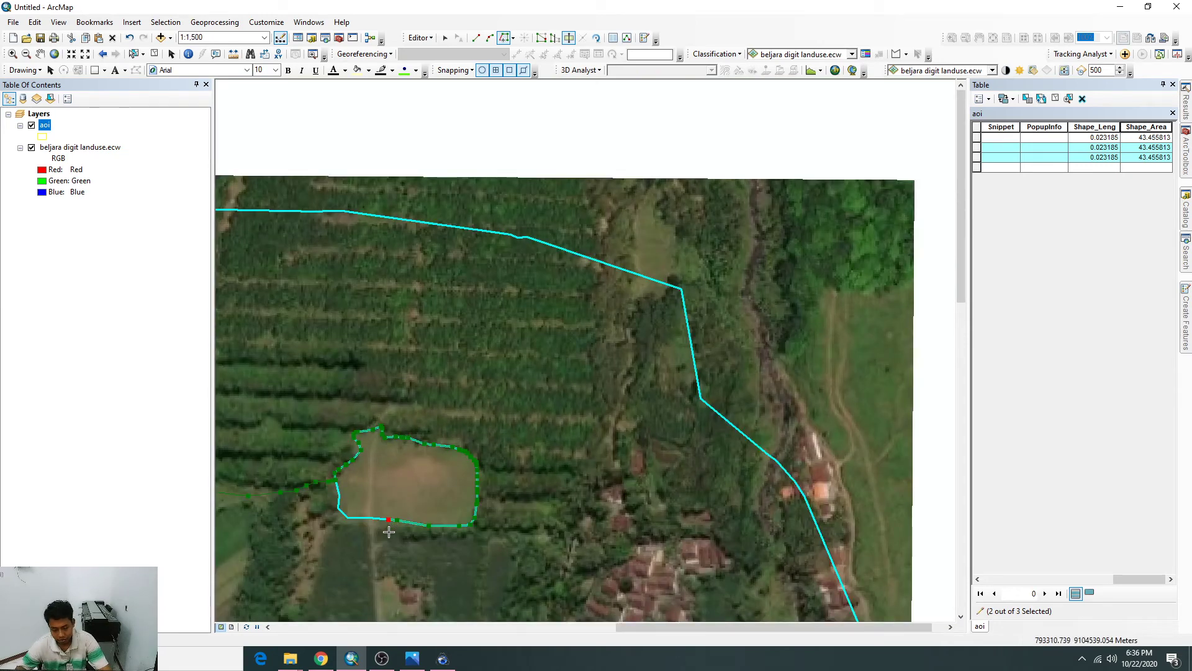
Try to finish the cut with straight segments running east below the bare field toward the eastern village.
click(475, 40)
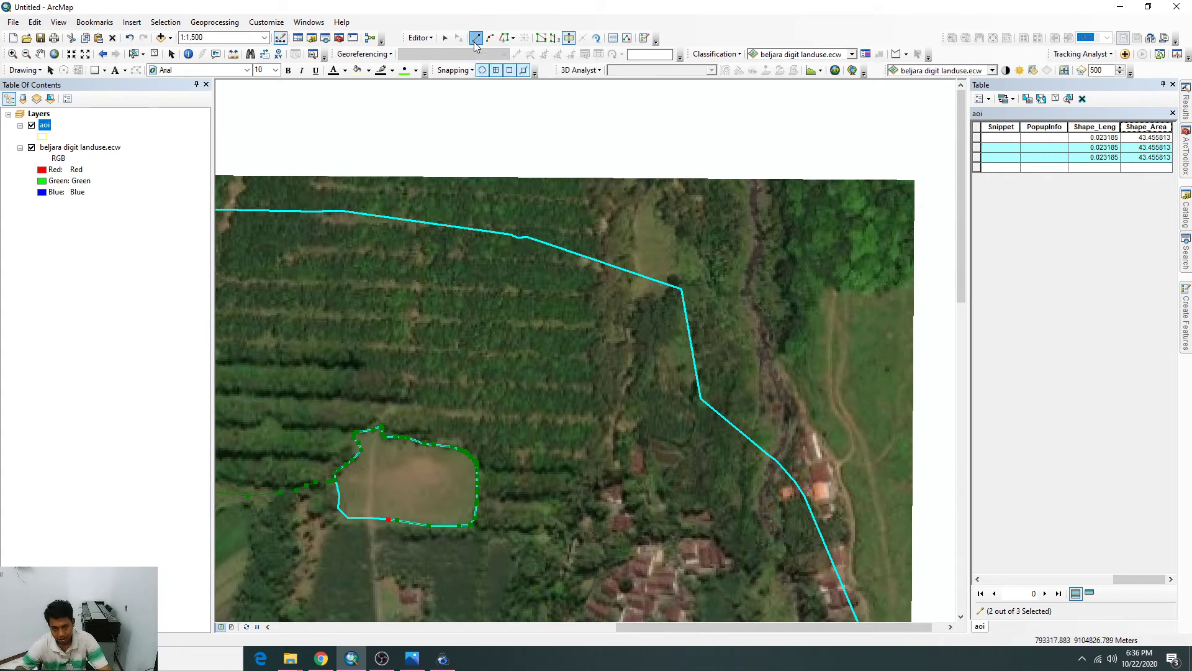
click(393, 543)
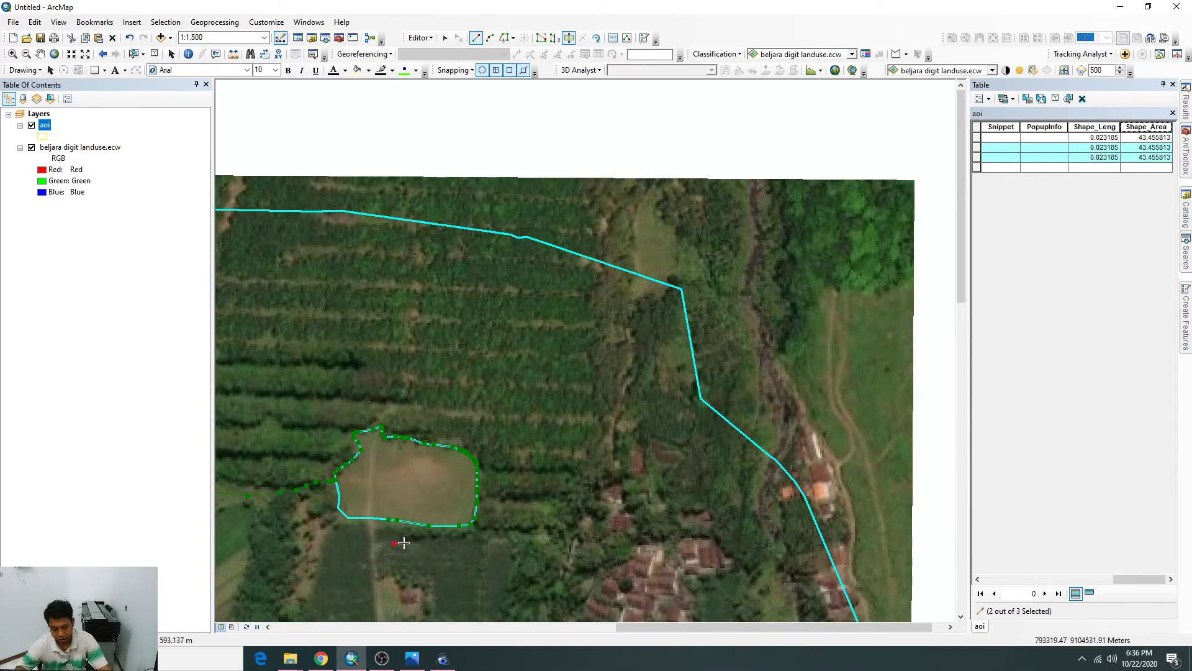
click(488, 537)
click(511, 539)
click(529, 544)
double_click(544, 547)
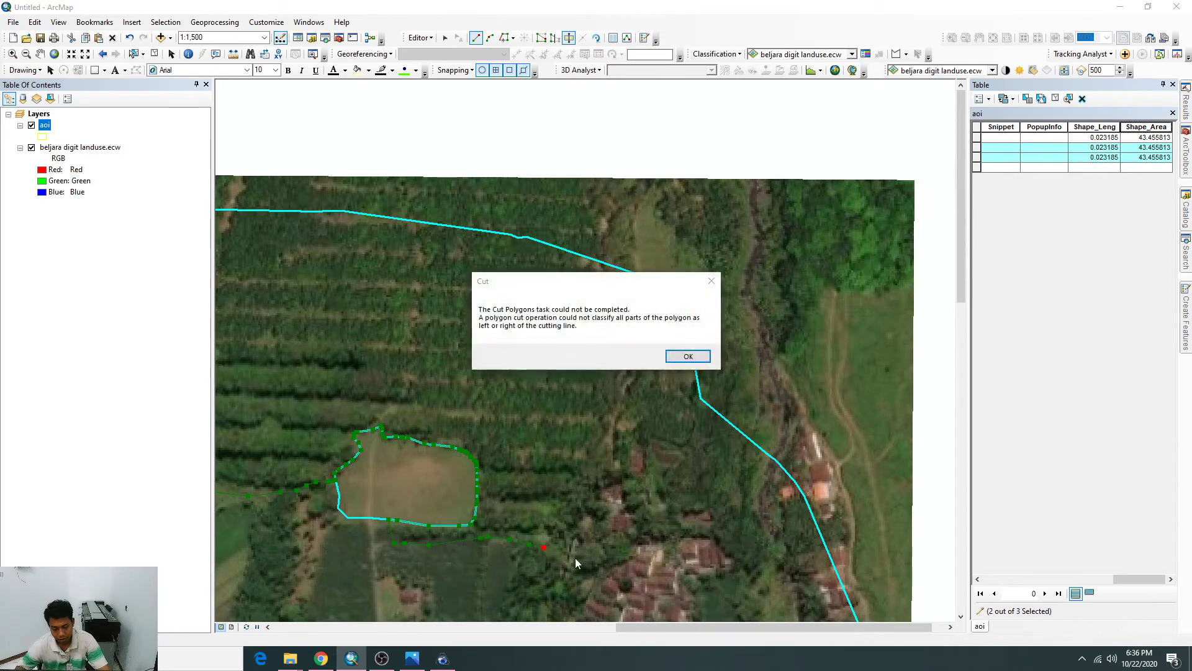
click(707, 358)
Clear the selection and select only the large survey boundary polygon in the northern plantation.
scroll(578, 490, up, 2)
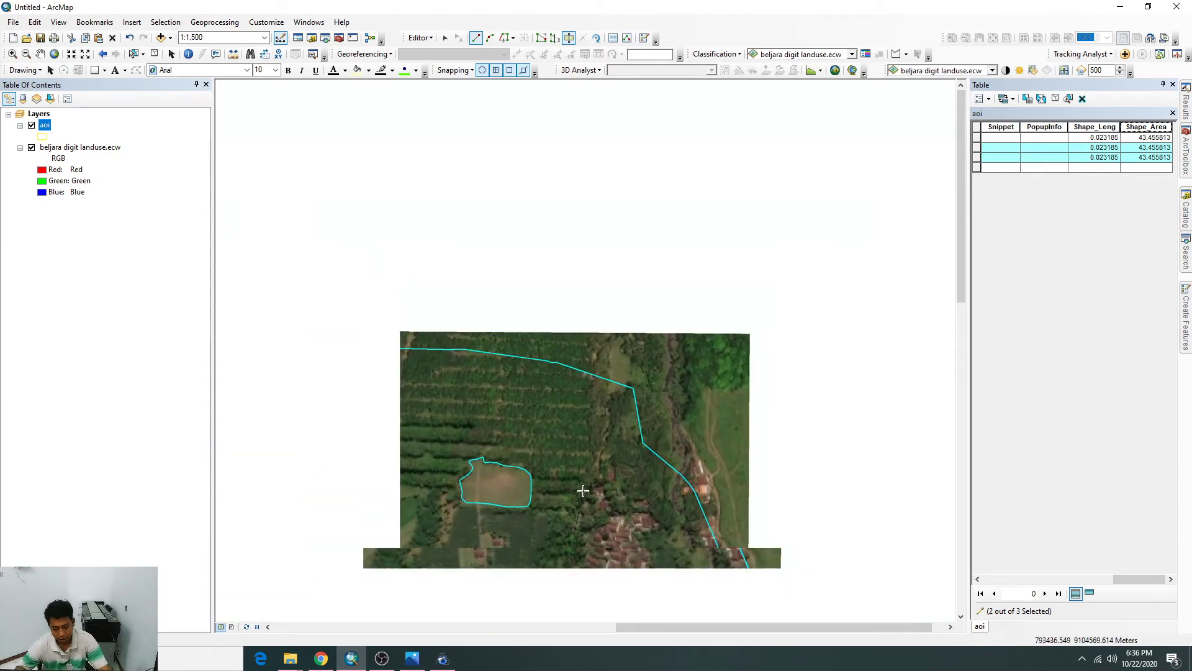
scroll(496, 329, down, 1)
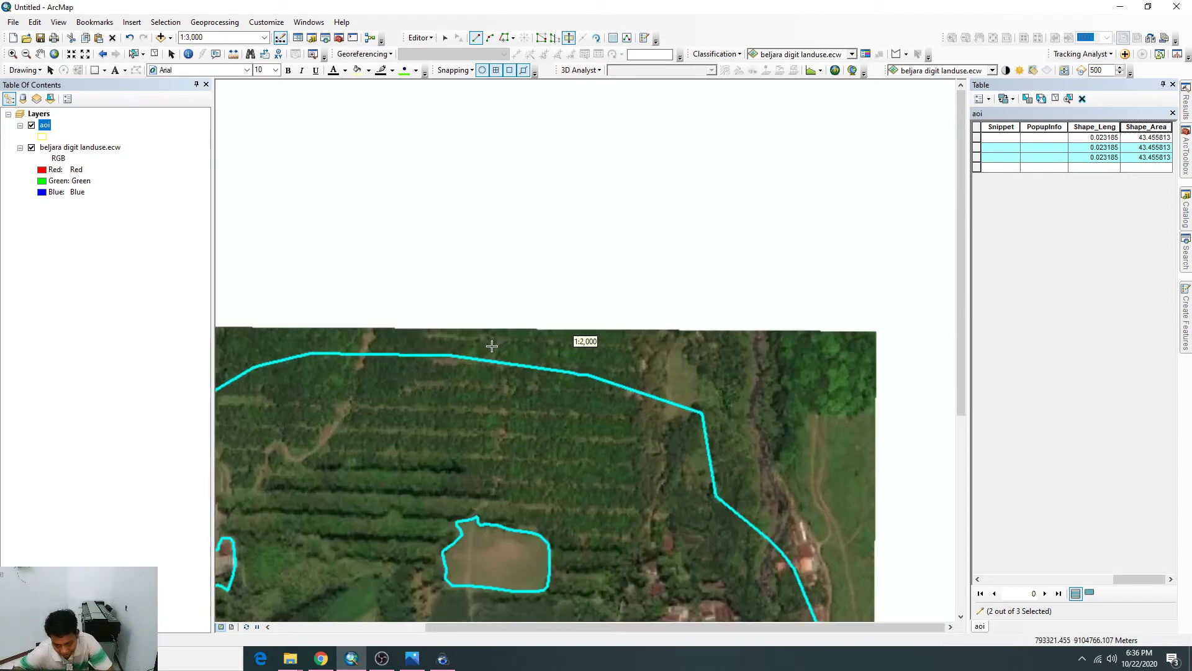
scroll(480, 382, up, 1)
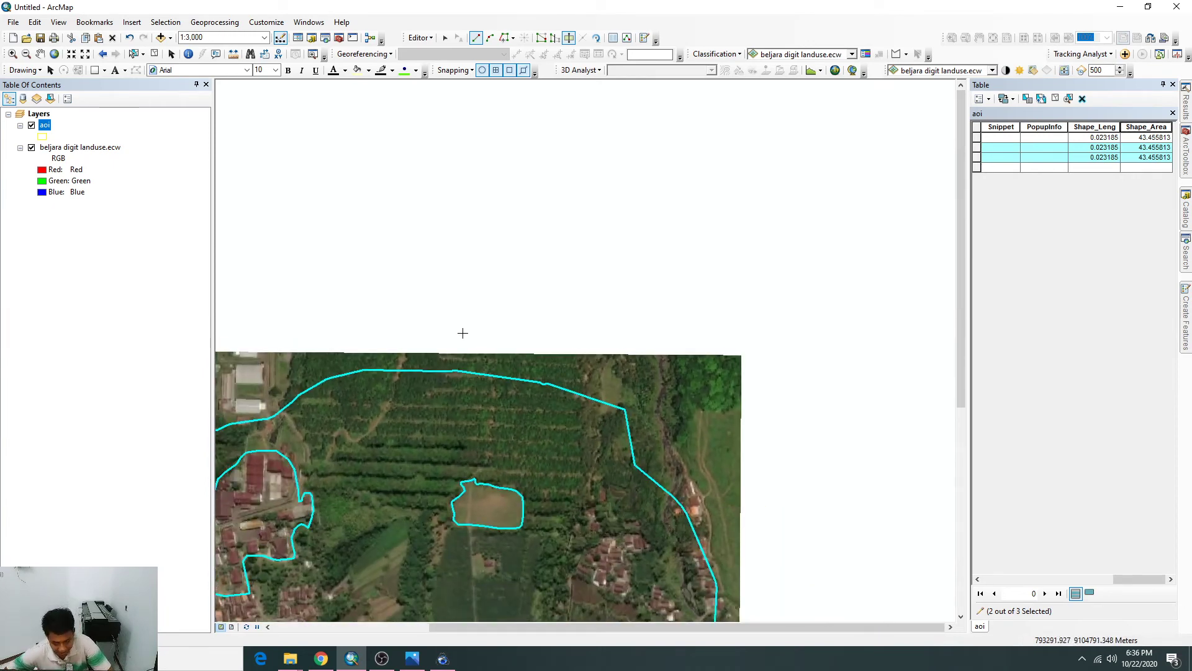
drag(337, 363, 505, 331)
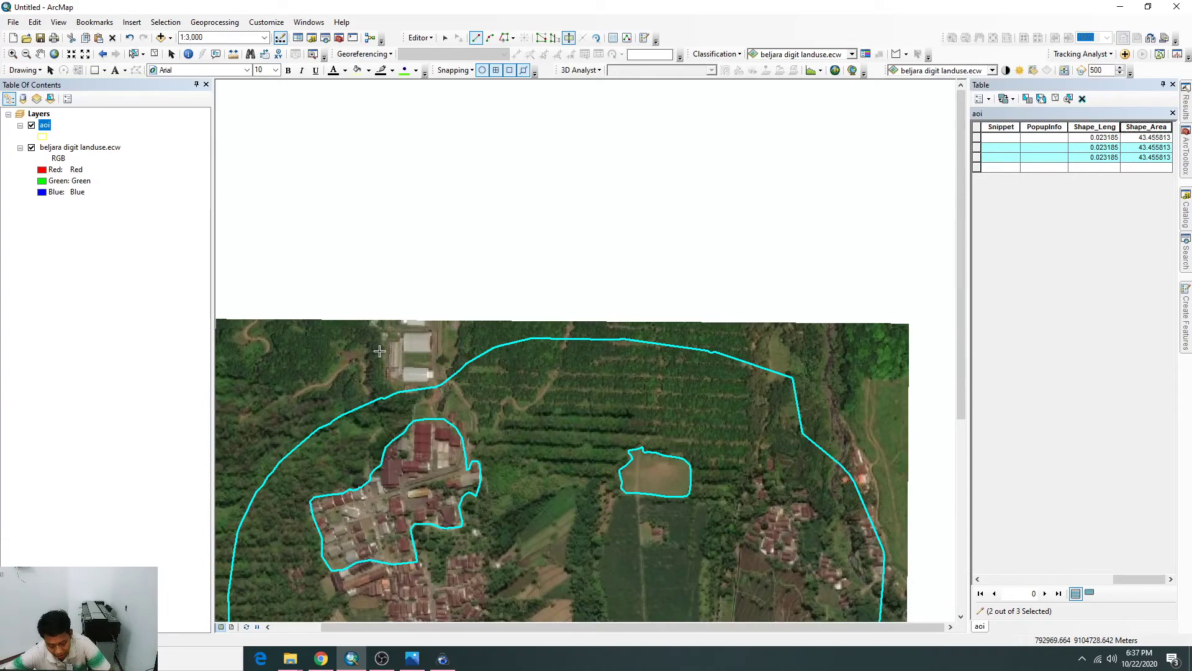
click(445, 38)
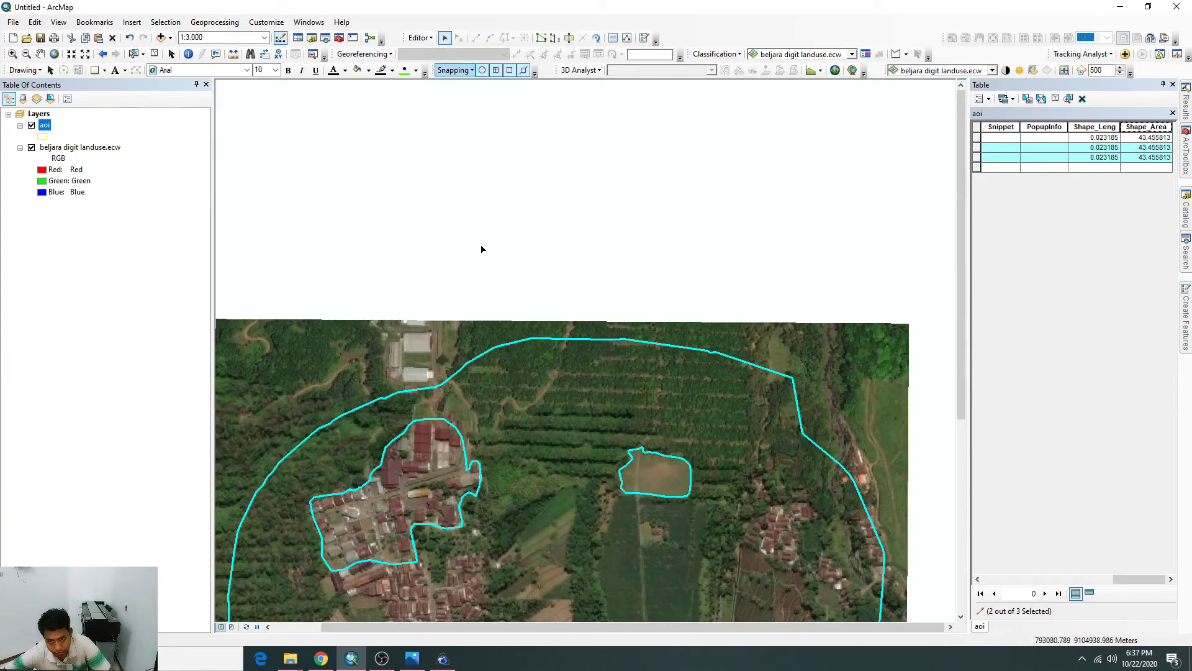
click(479, 293)
click(521, 386)
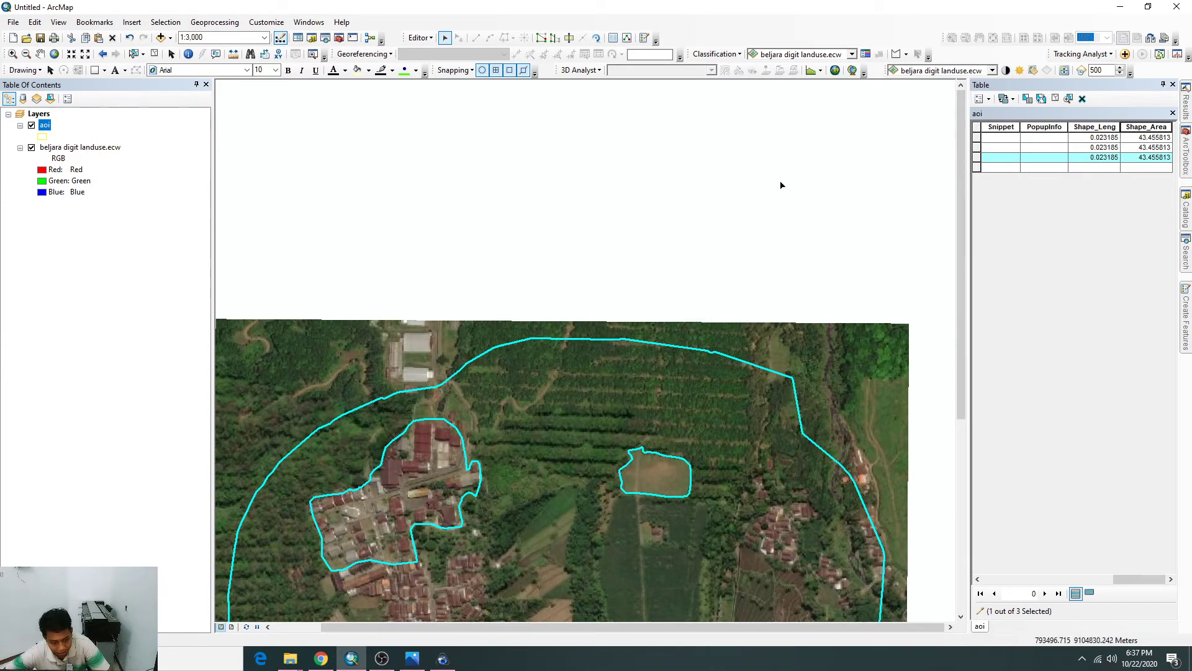
Cut the survey polygon with a line from west of the warehouses, eastward across the plantation rows above the bare field, to outside the northeastern boundary.
click(572, 38)
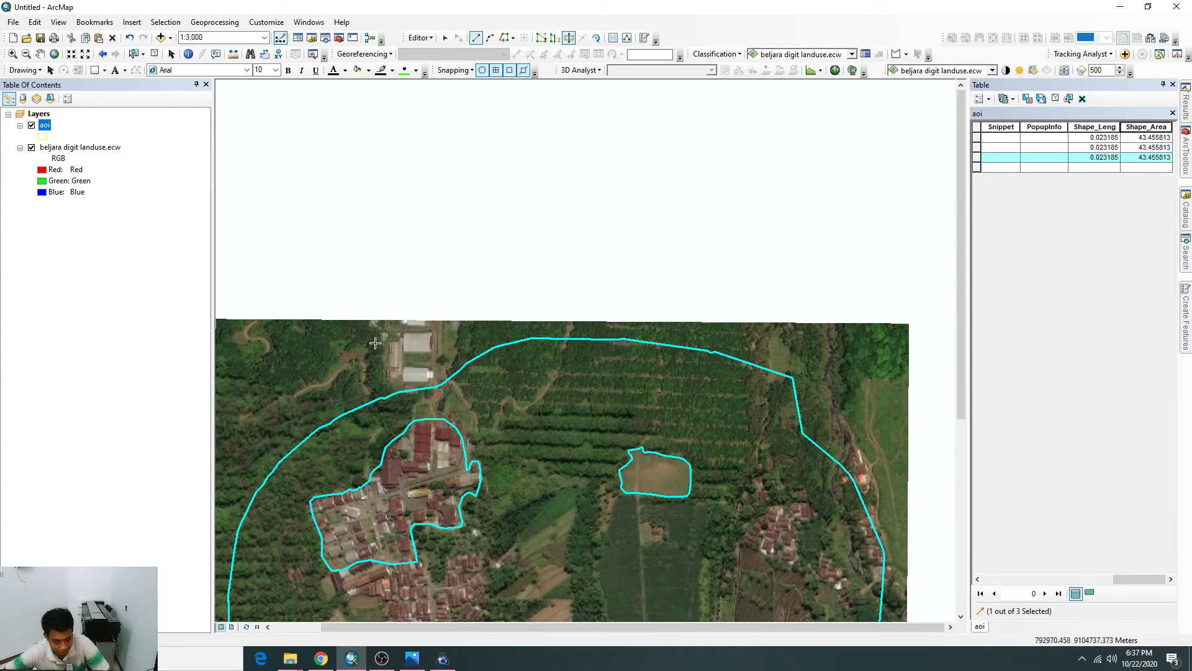
click(332, 337)
click(394, 371)
click(422, 381)
click(462, 396)
click(518, 412)
click(581, 421)
click(660, 420)
click(693, 419)
click(742, 419)
click(766, 412)
click(797, 398)
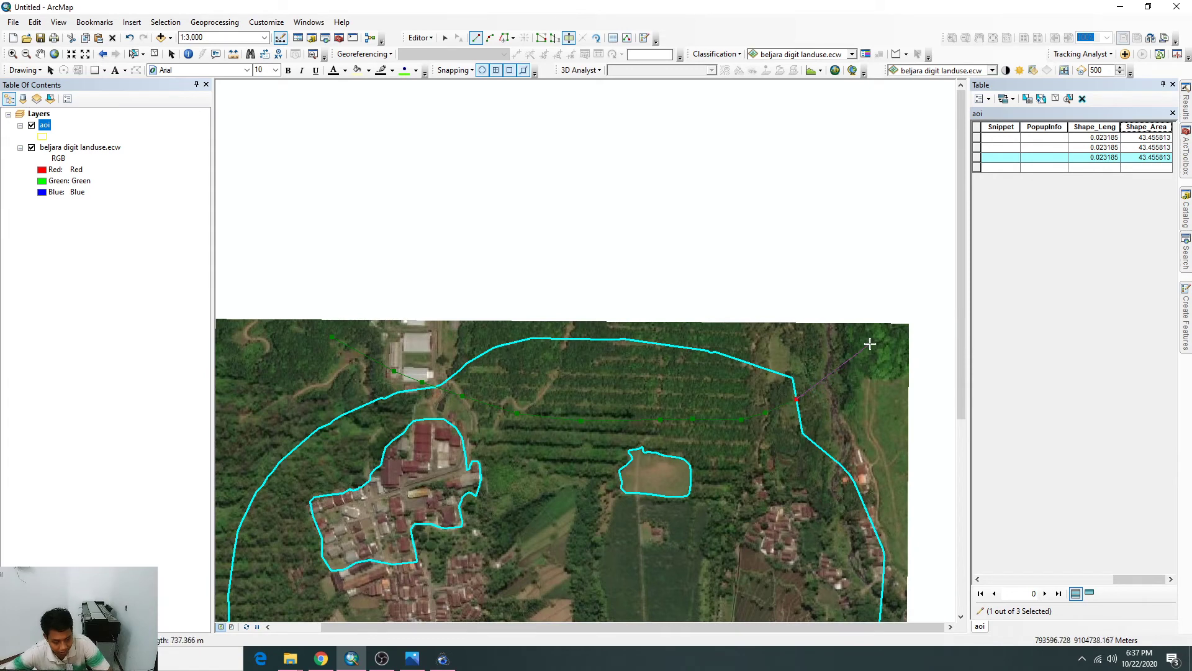
double_click(869, 344)
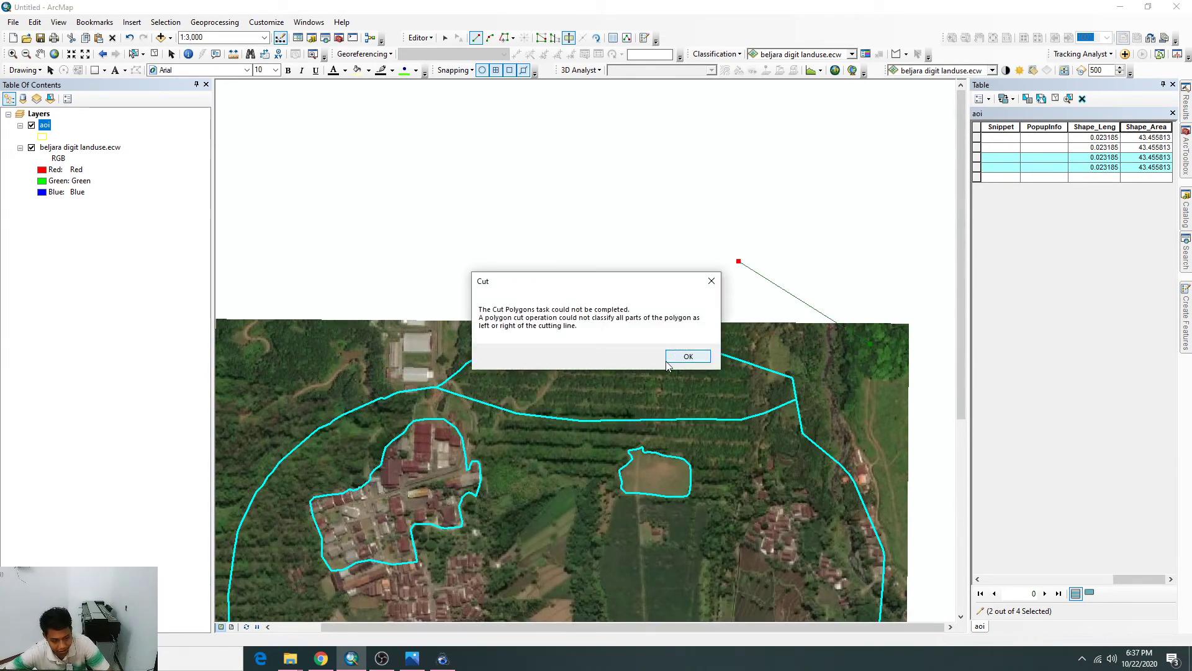
click(687, 359)
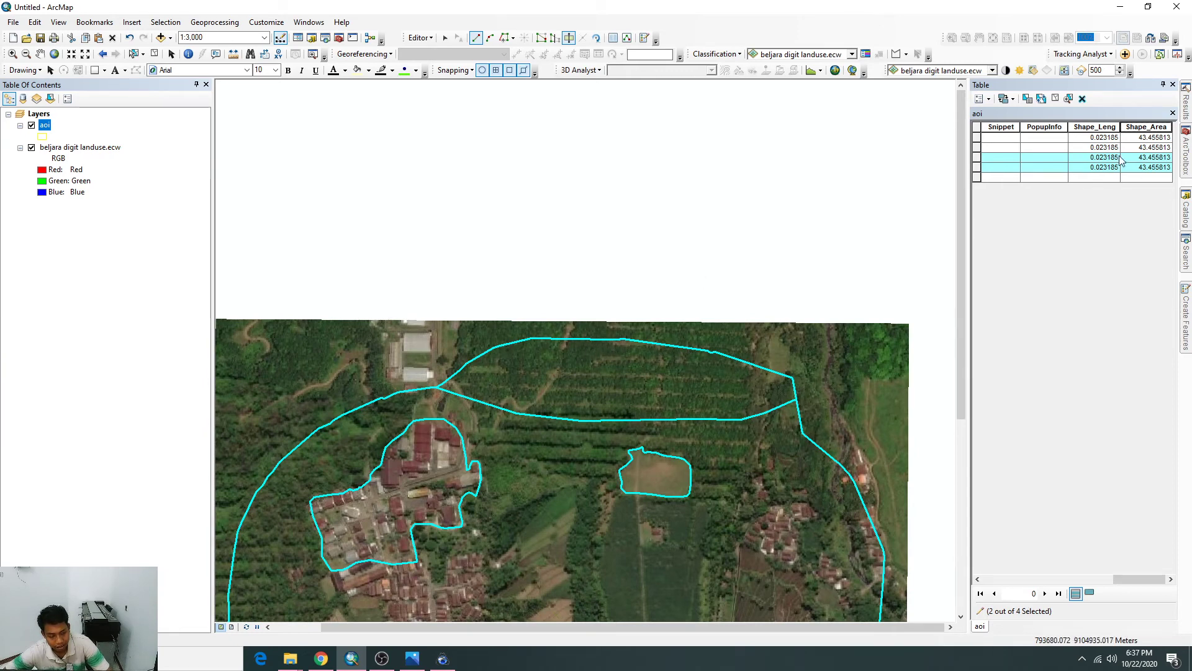
Select the last two aoi records in turn to check which polygon each represents, zooming to the northern plantation piece.
click(978, 168)
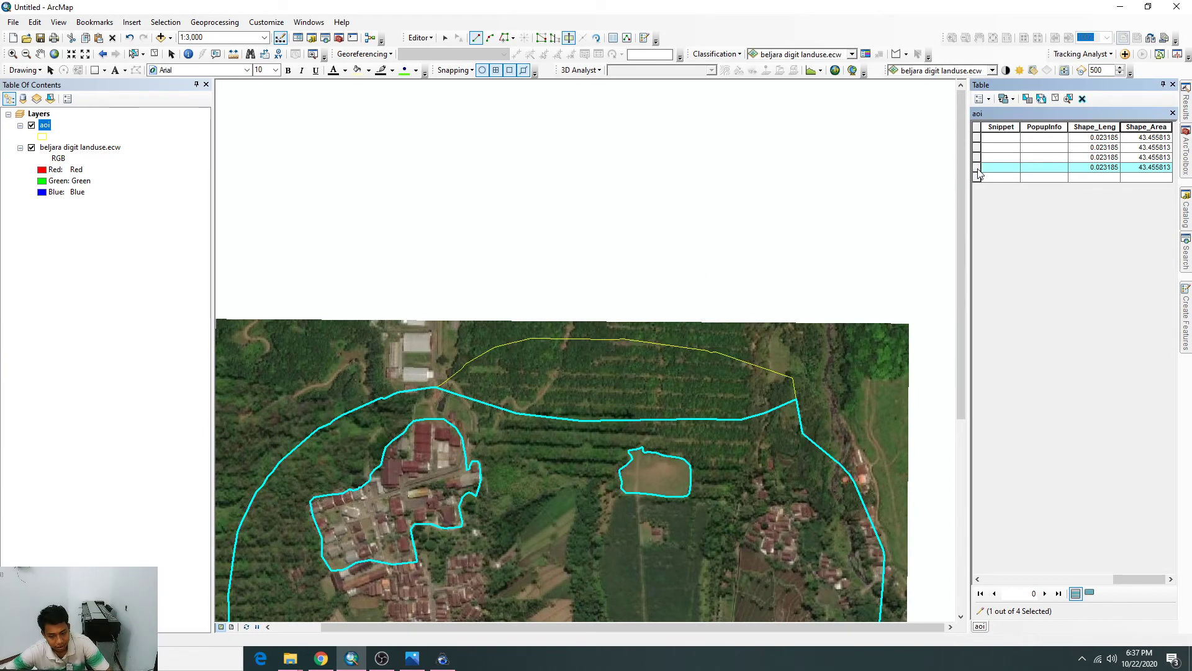
click(979, 159)
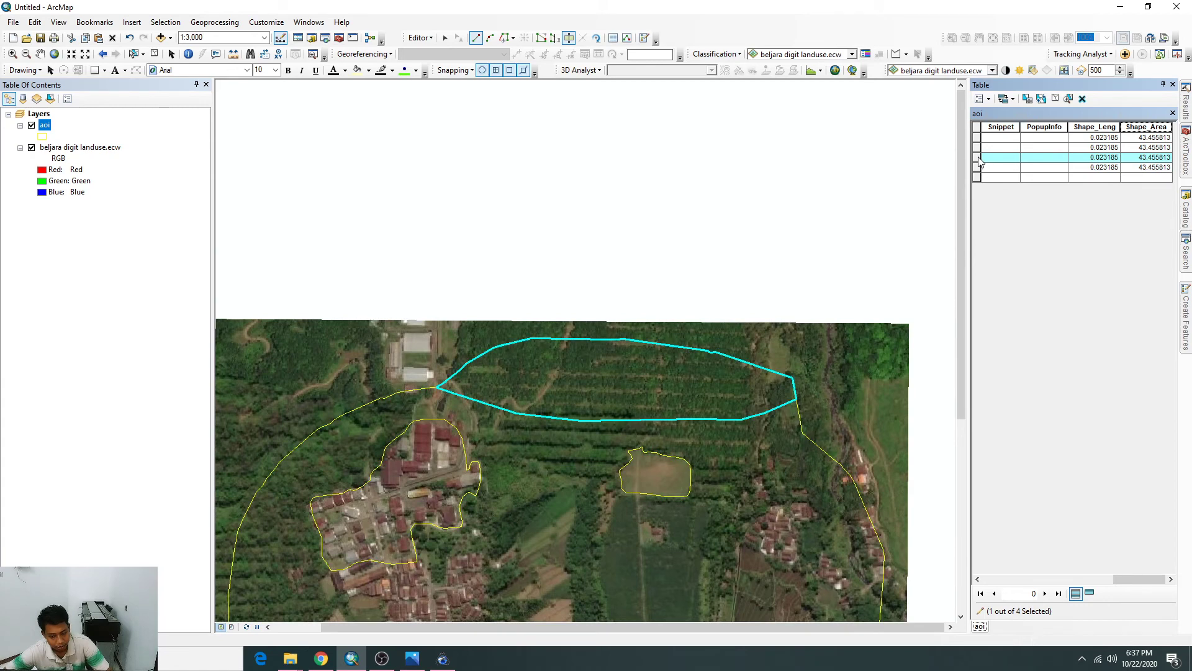
double_click(978, 159)
double_click(979, 159)
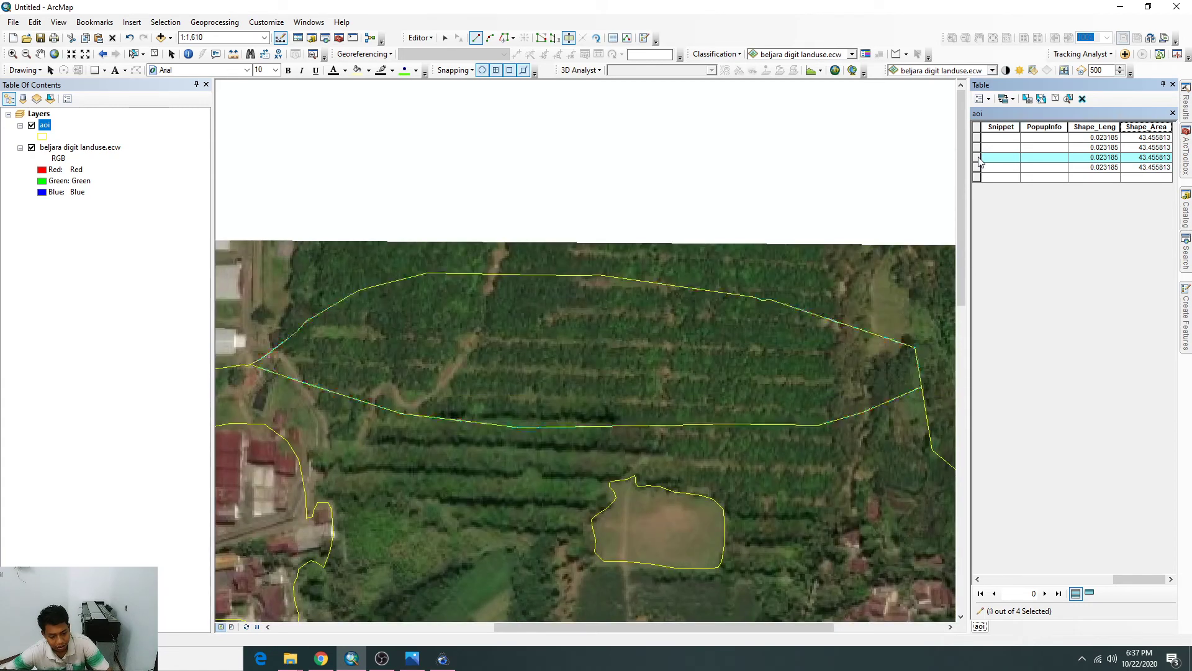
click(979, 167)
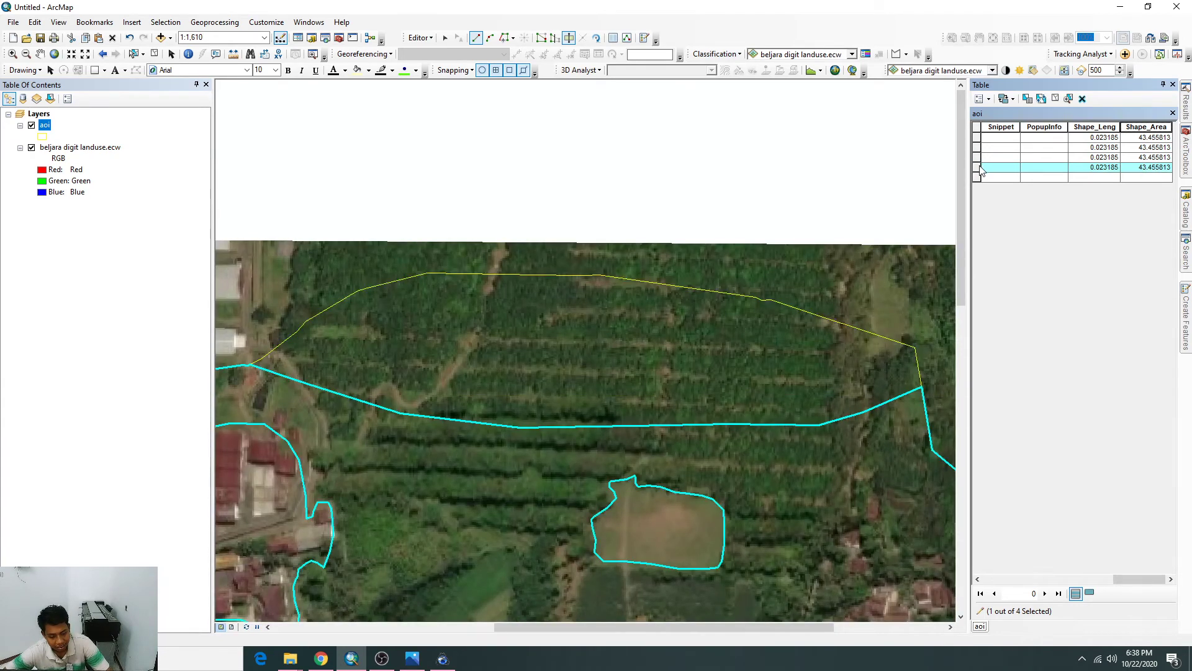
Cut the wooded strip at the survey polygon's southern tip and the terraced fields just west of it into separate polygons.
scroll(750, 362, up, 5)
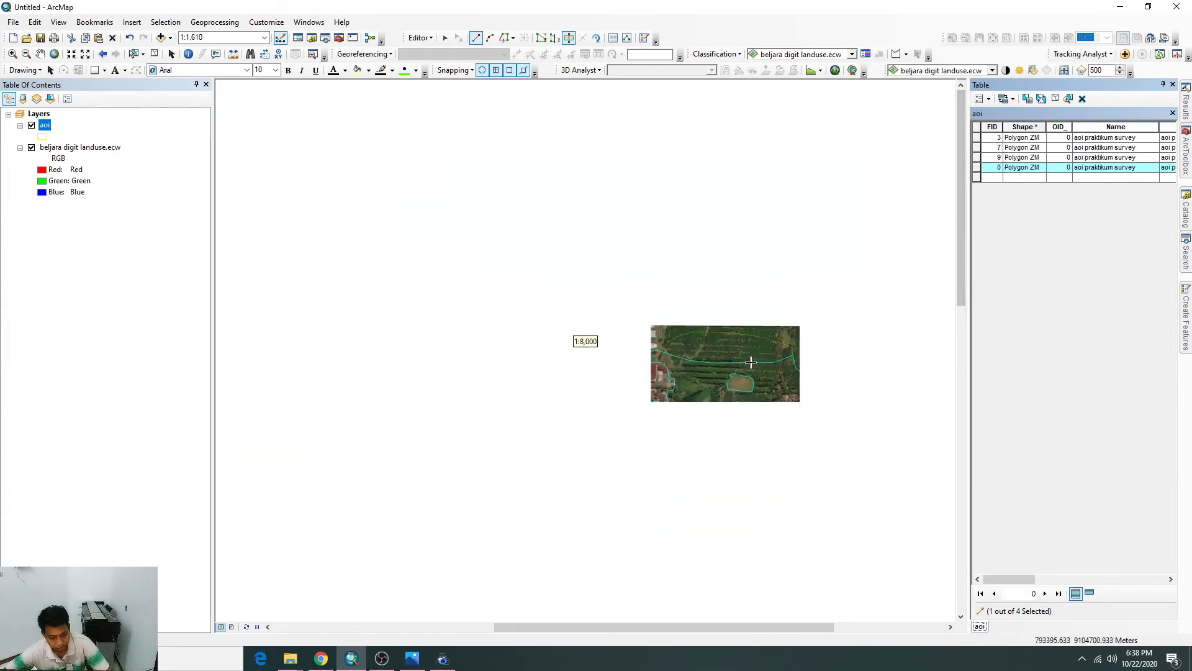
drag(708, 430, 623, 344)
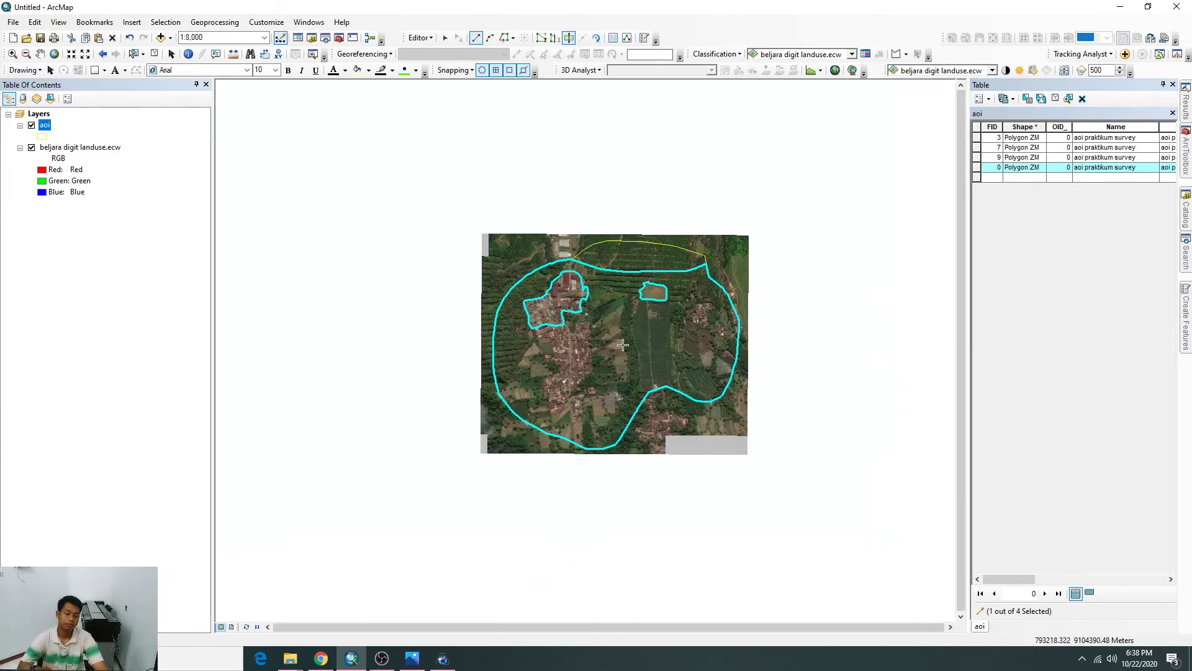
scroll(596, 440, down, 8)
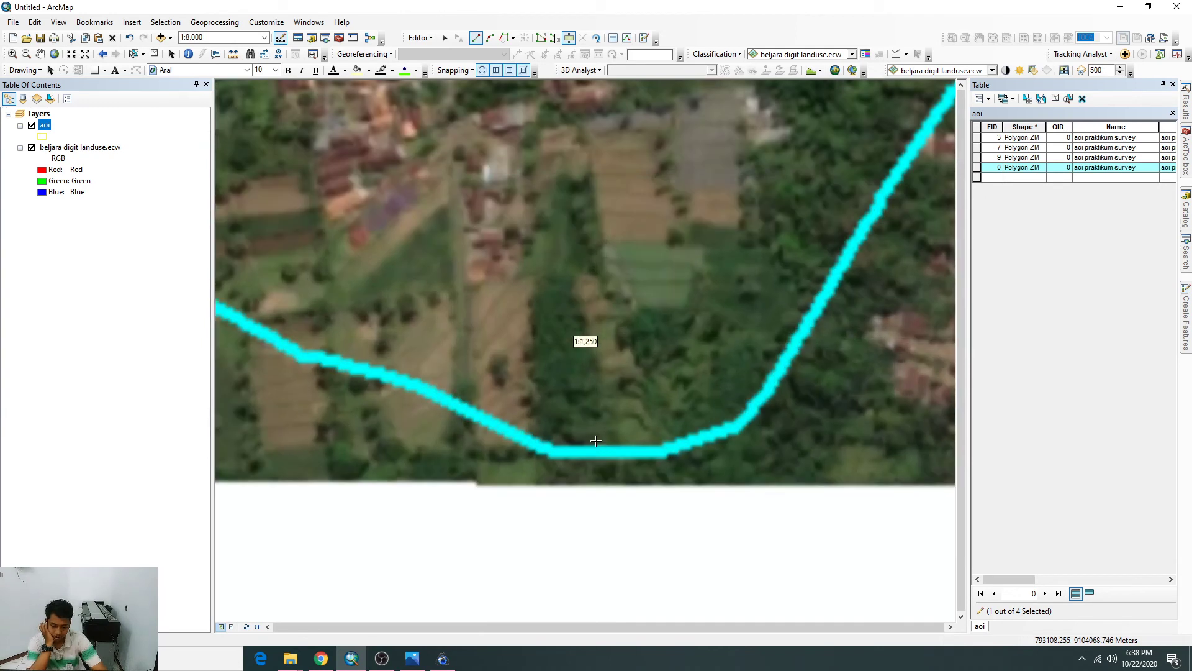
click(525, 447)
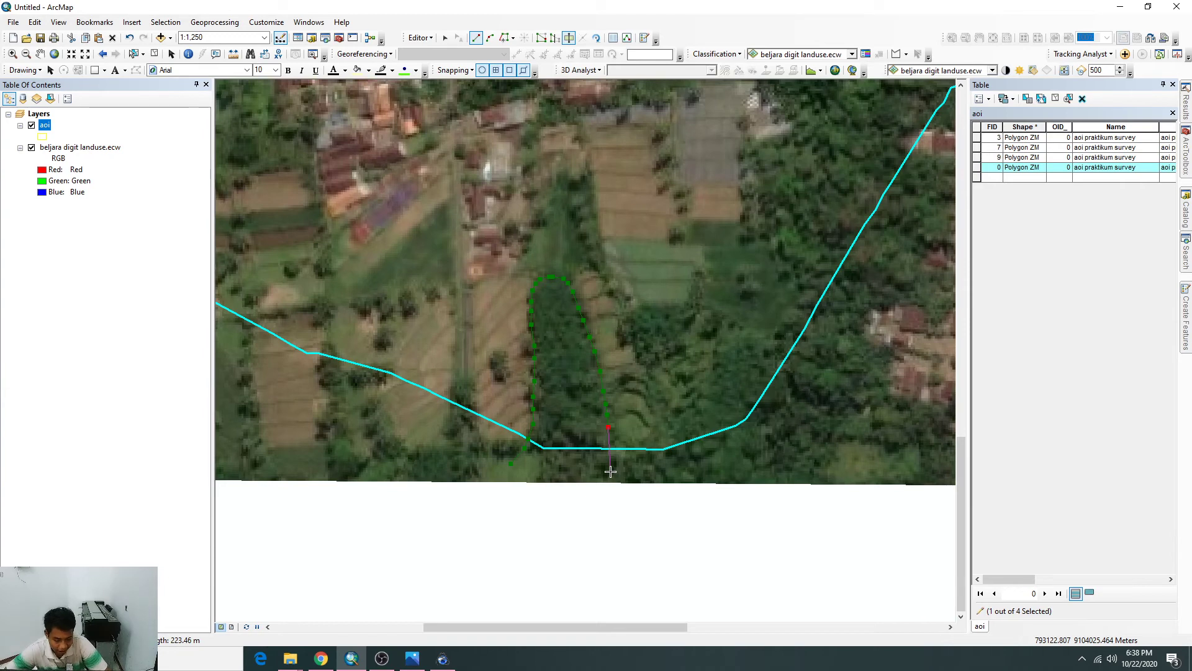
double_click(610, 471)
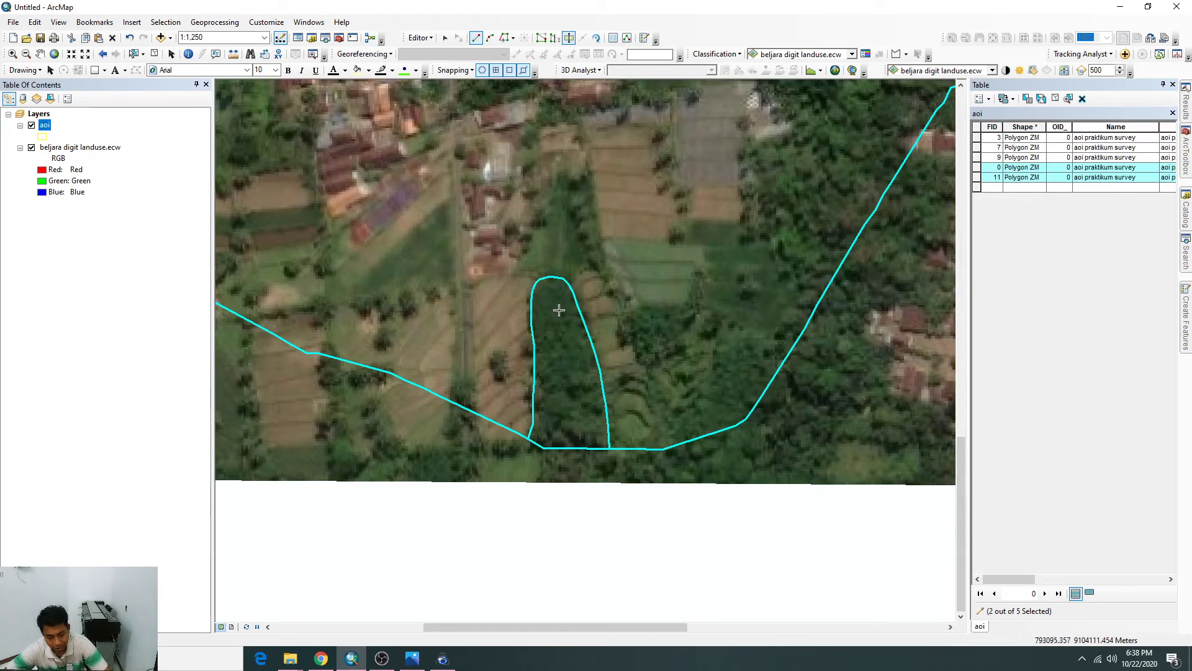
mouse_move(557, 305)
mouse_down()
mouse_move(503, 274)
mouse_move(446, 294)
mouse_move(403, 322)
mouse_move(379, 393)
mouse_up()
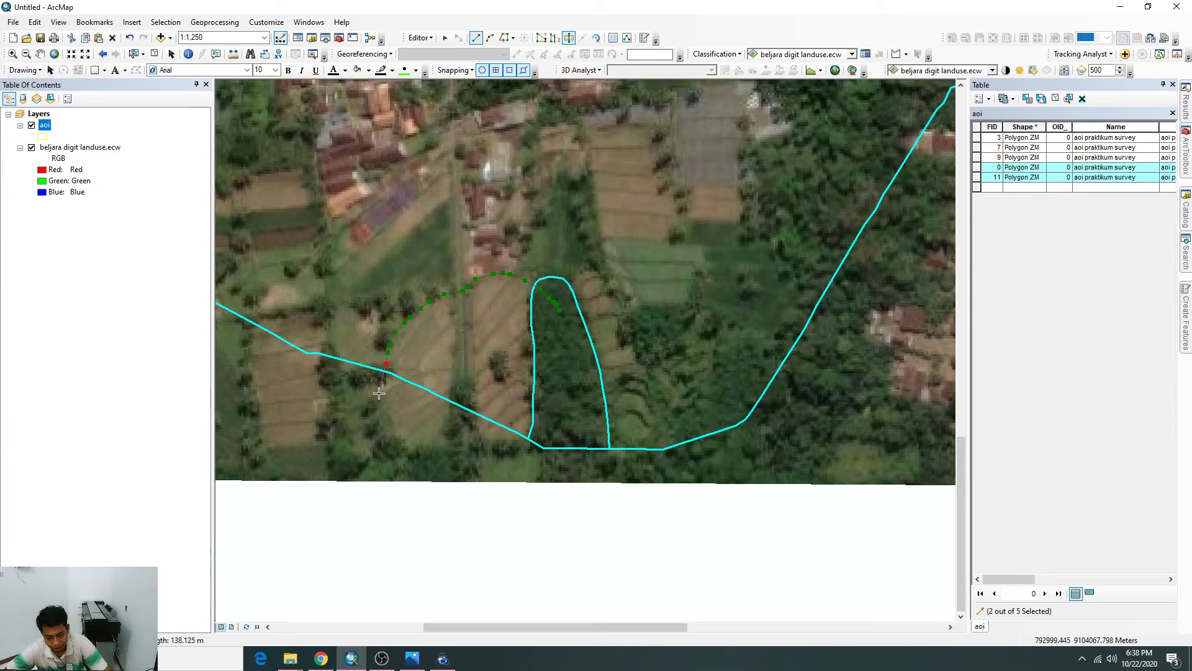
double_click(371, 428)
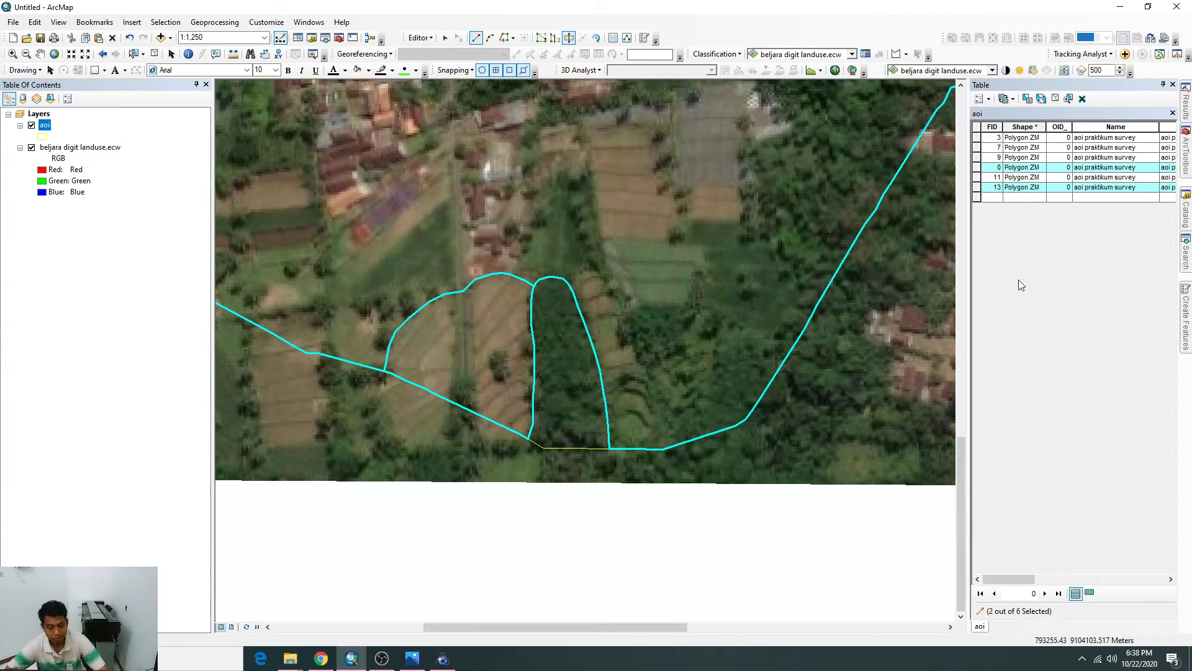
Select the new terraced-field polygon's record and set its Name to sawah.
click(978, 188)
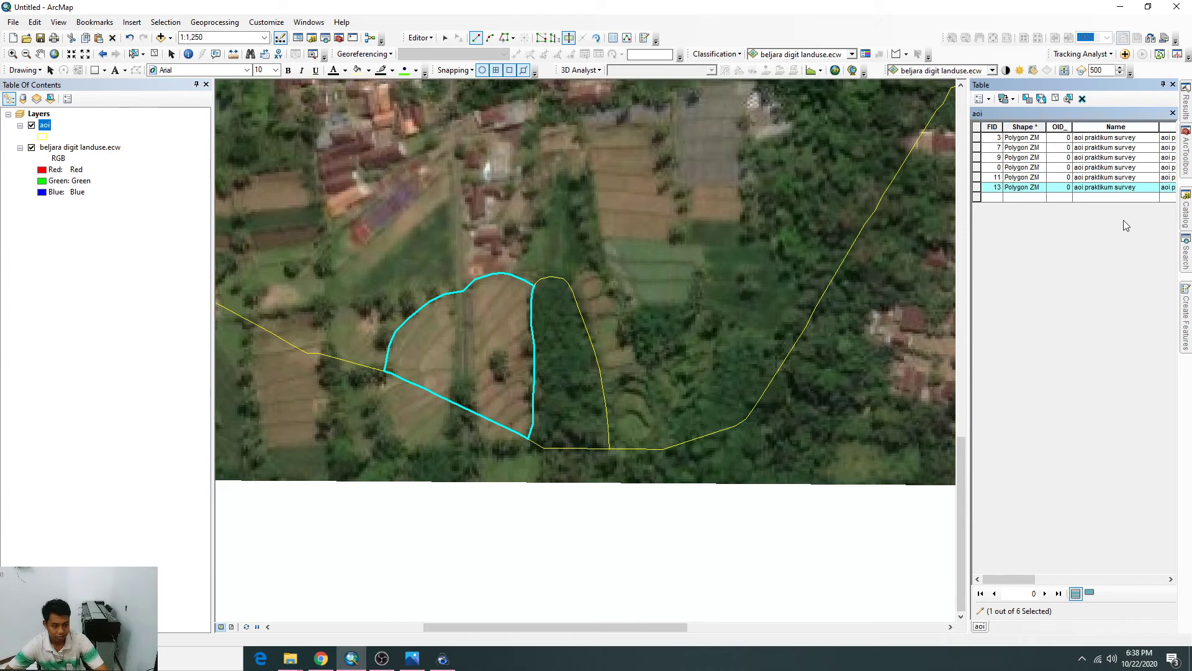
click(1116, 188)
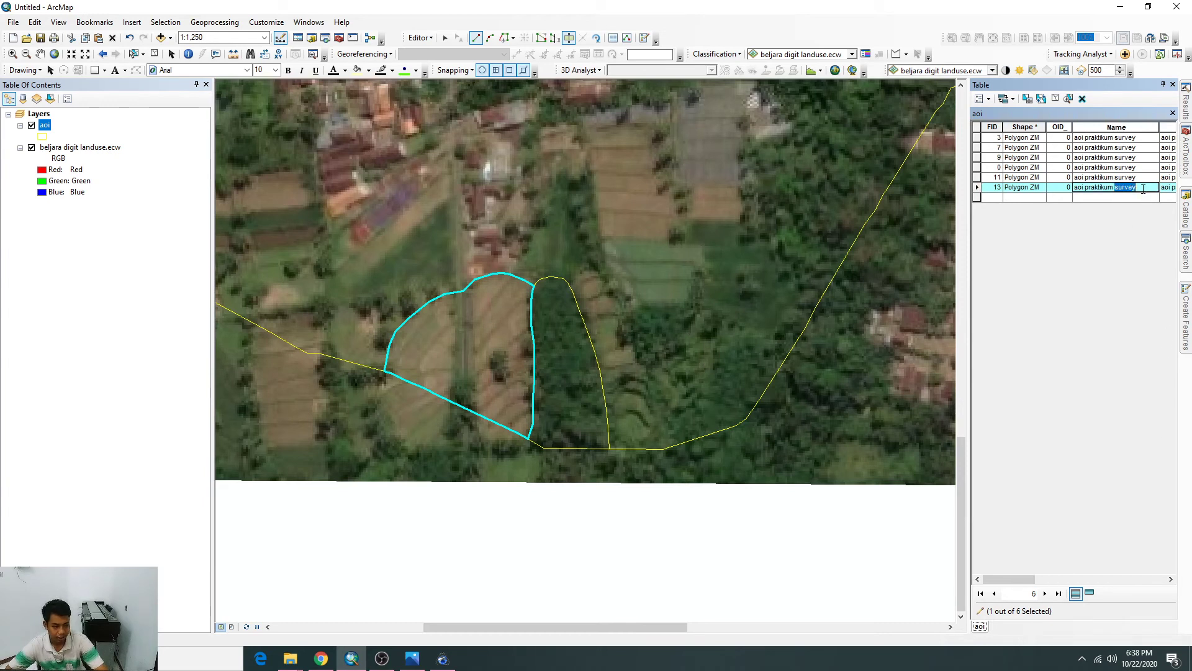
drag(1146, 188, 967, 209)
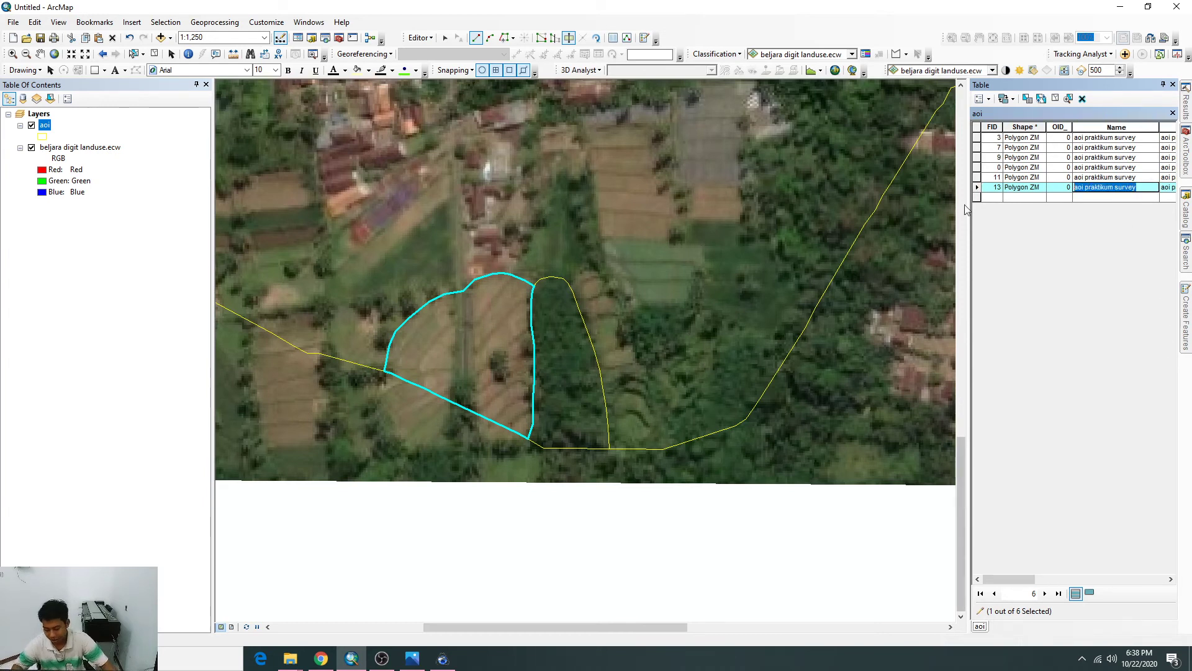
text(sawah)
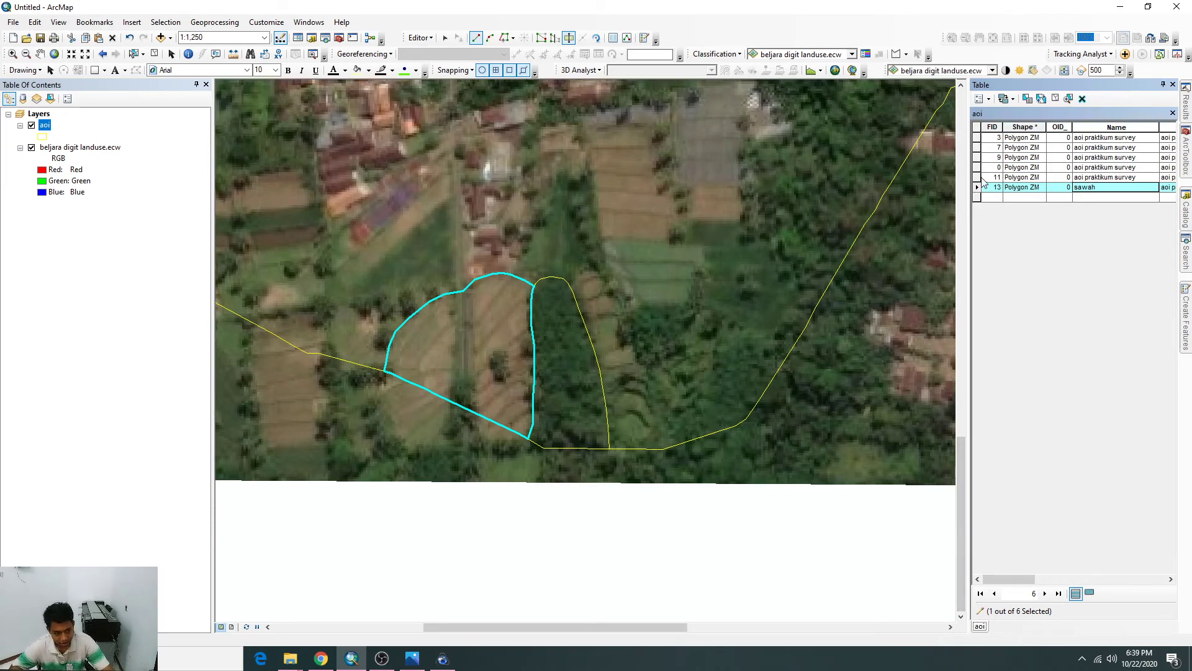
Select the record of the wooded strip at the southern tip and set its Name to perkebunan.
click(977, 177)
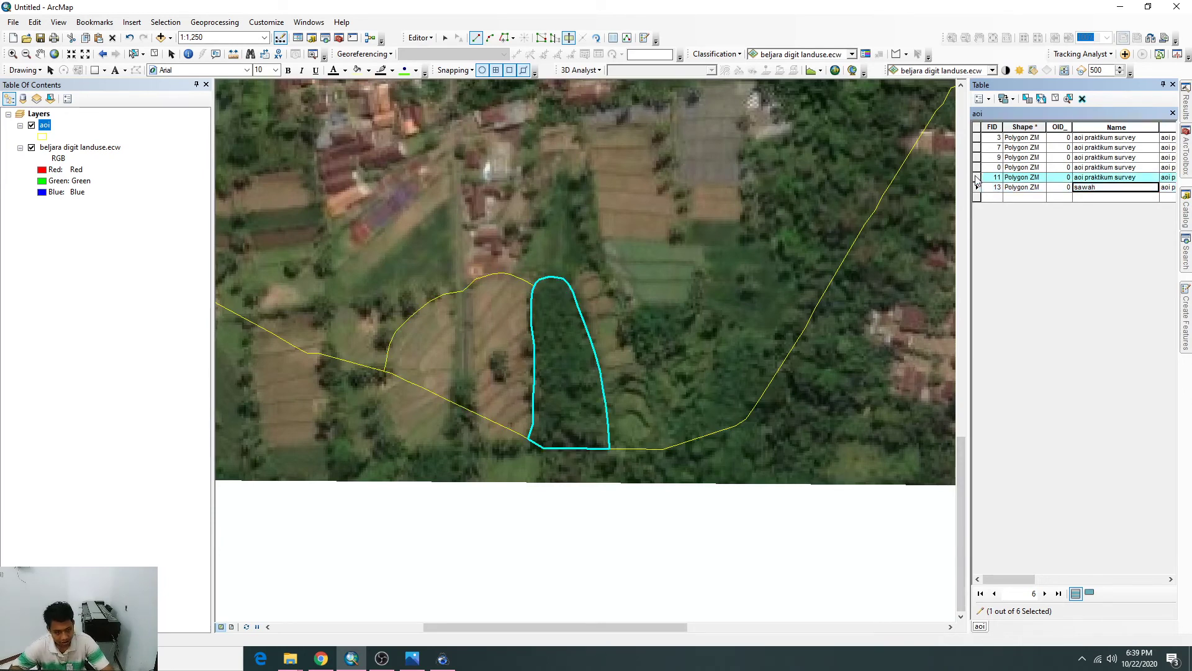
click(1134, 177)
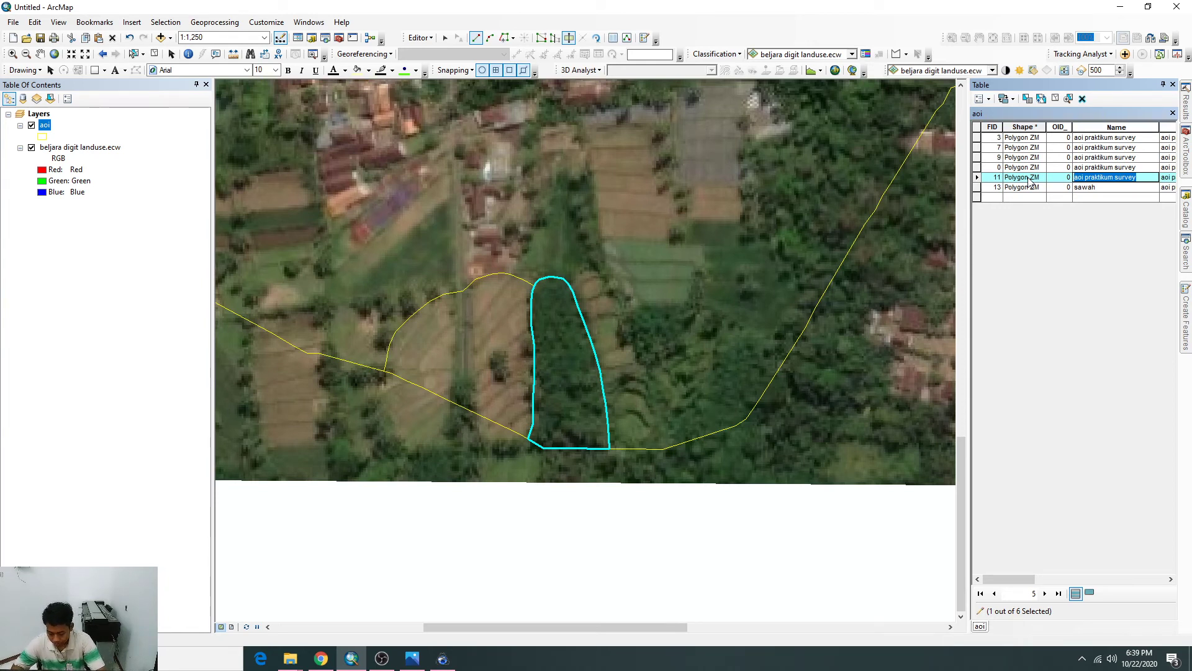
text(perkebunan)
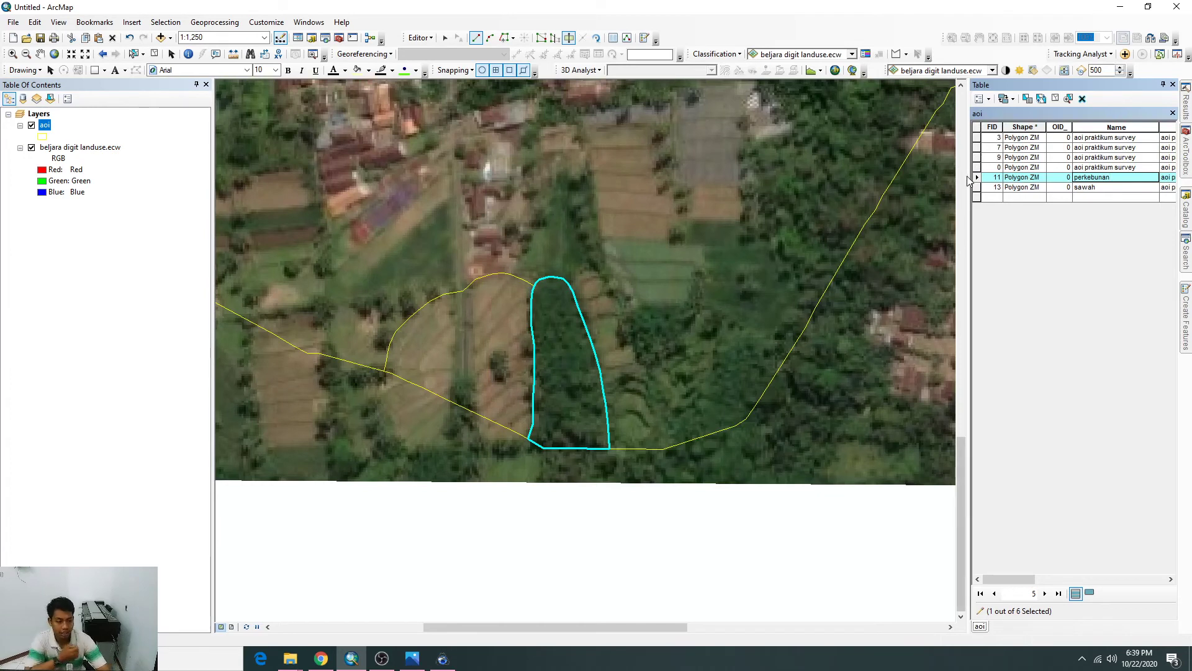
click(976, 178)
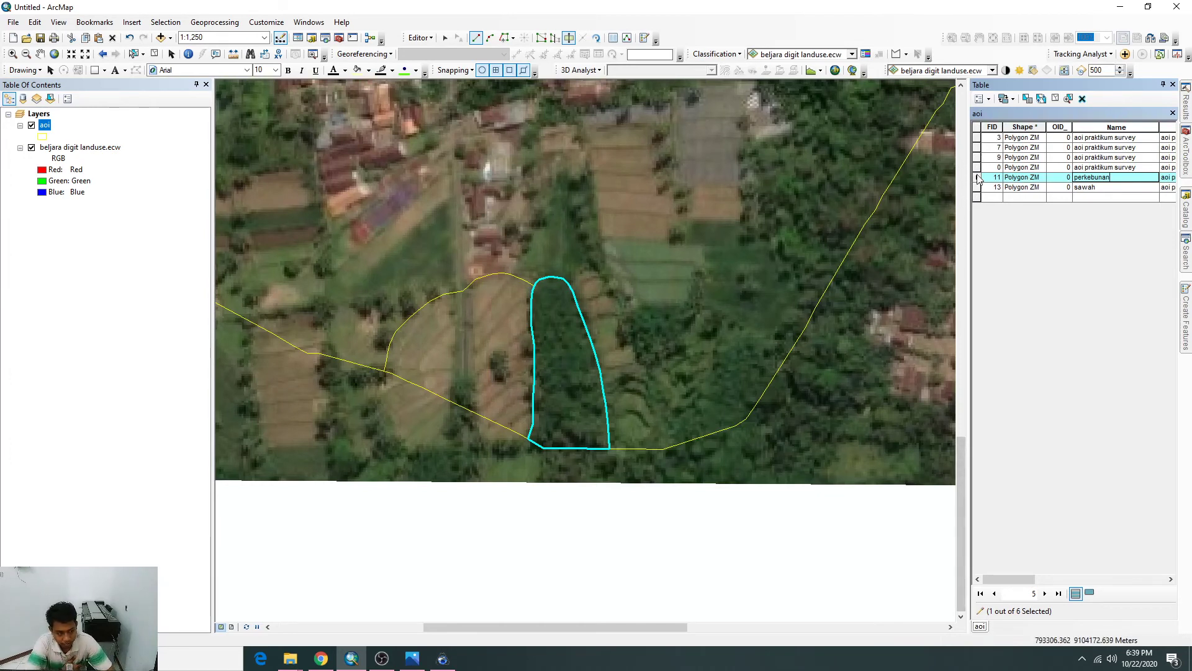
Select the record of the large remaining survey polygon and set its Name to hutan.
click(978, 168)
double_click(980, 170)
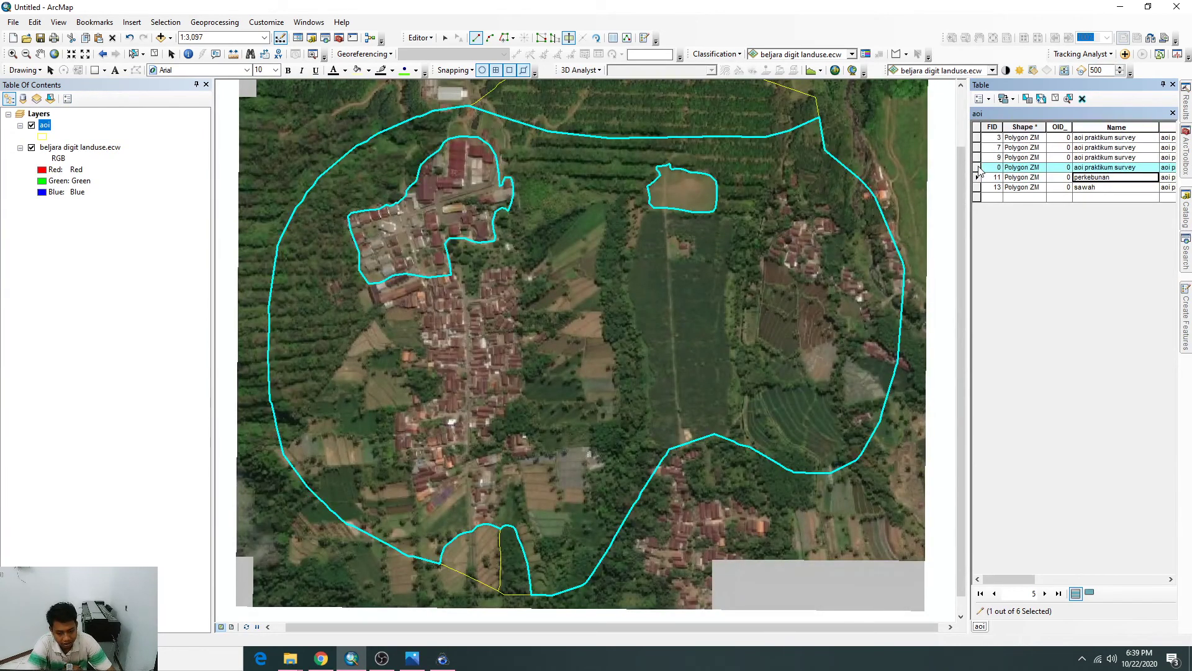
click(1101, 168)
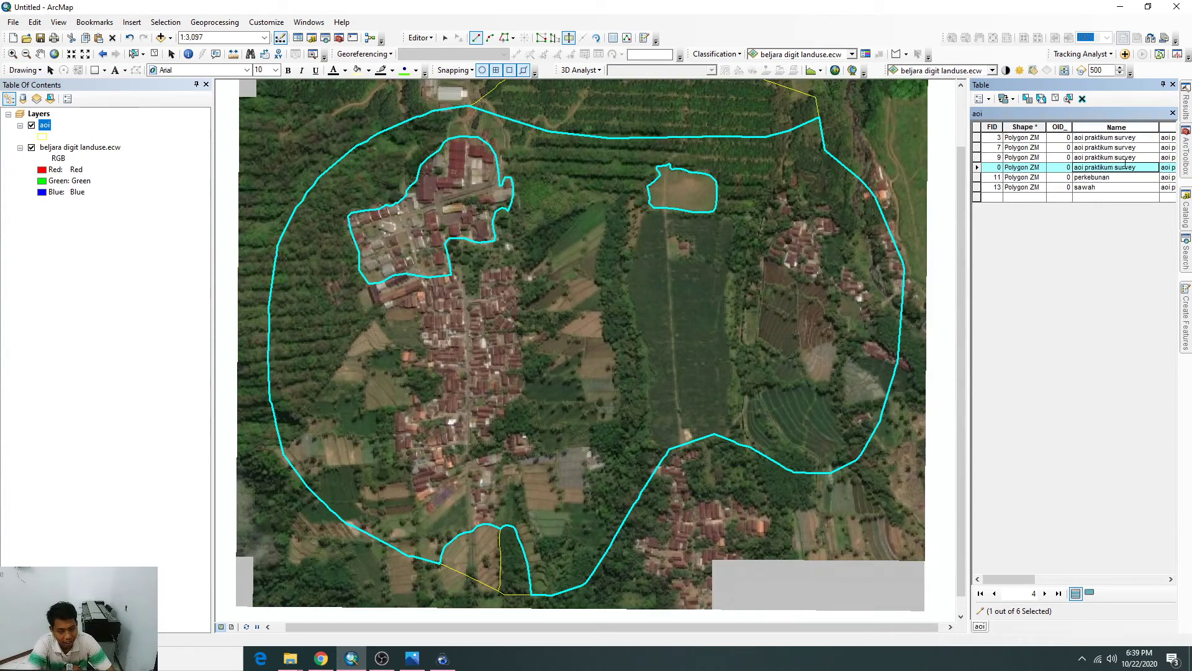
drag(1153, 165, 1057, 168)
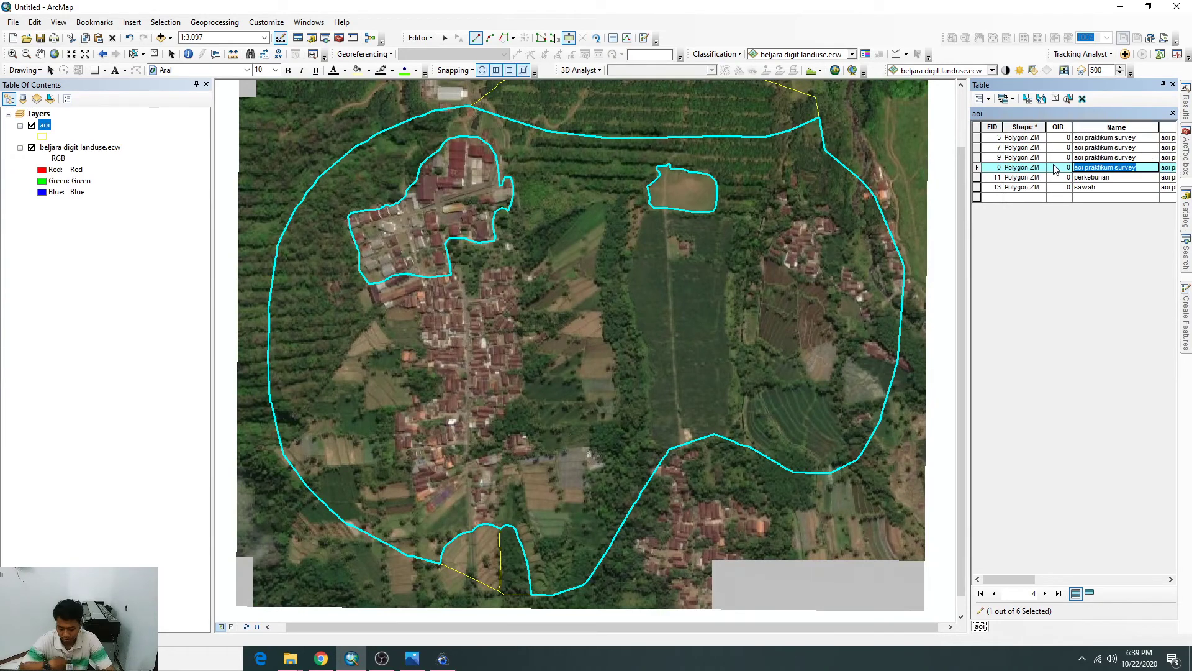
text(hutan)
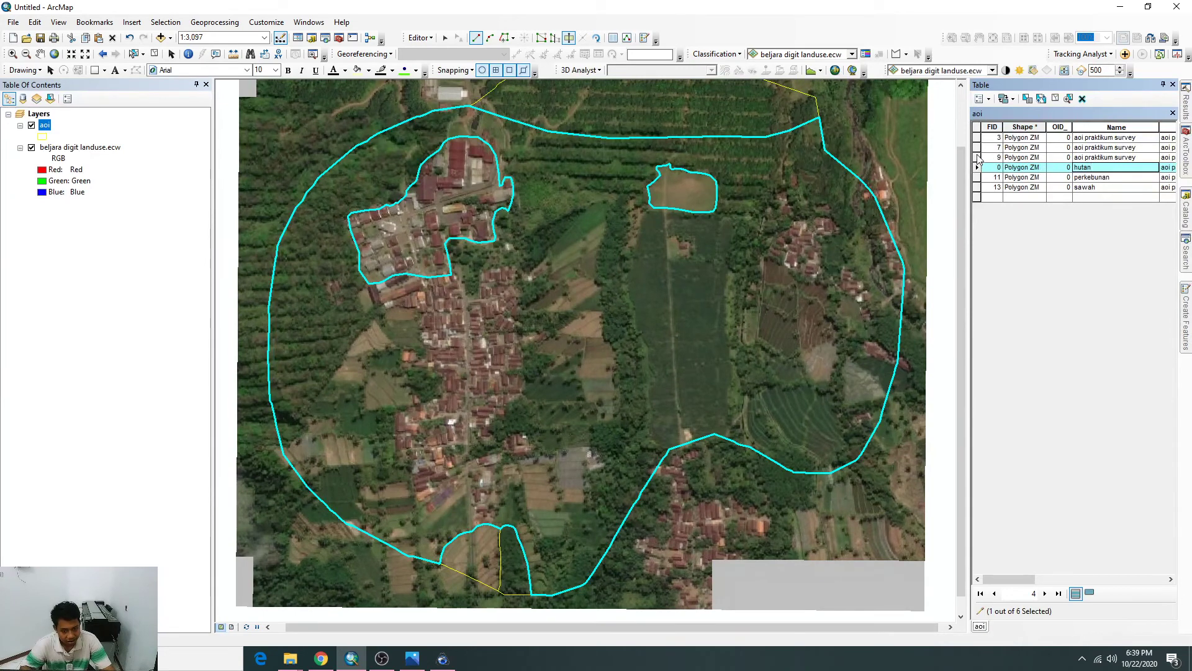
Select the record of the northern plantation polygon and set its Name to kebun karet.
click(978, 158)
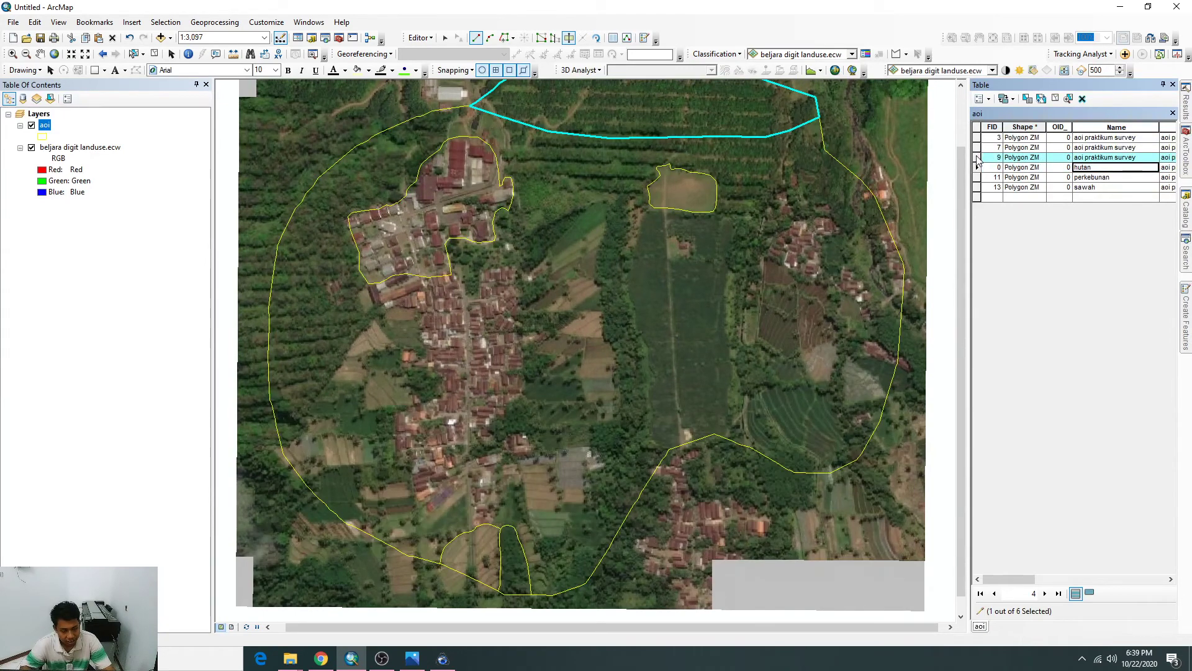
click(1087, 158)
key(ctrl+a)
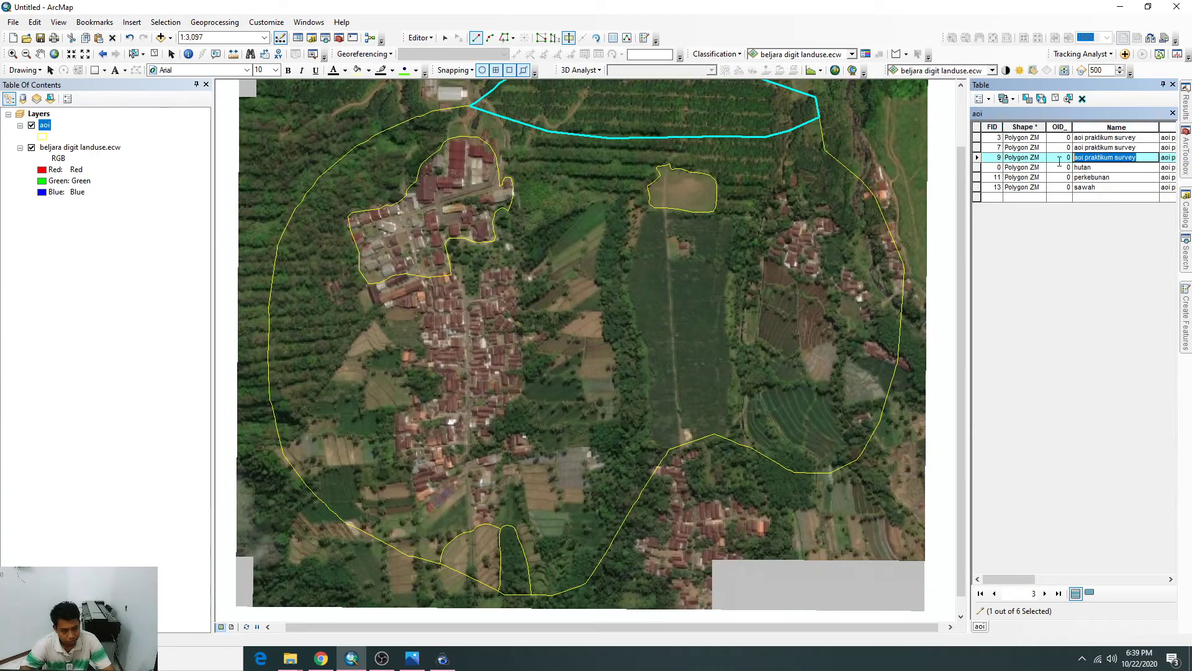
text(kebun)
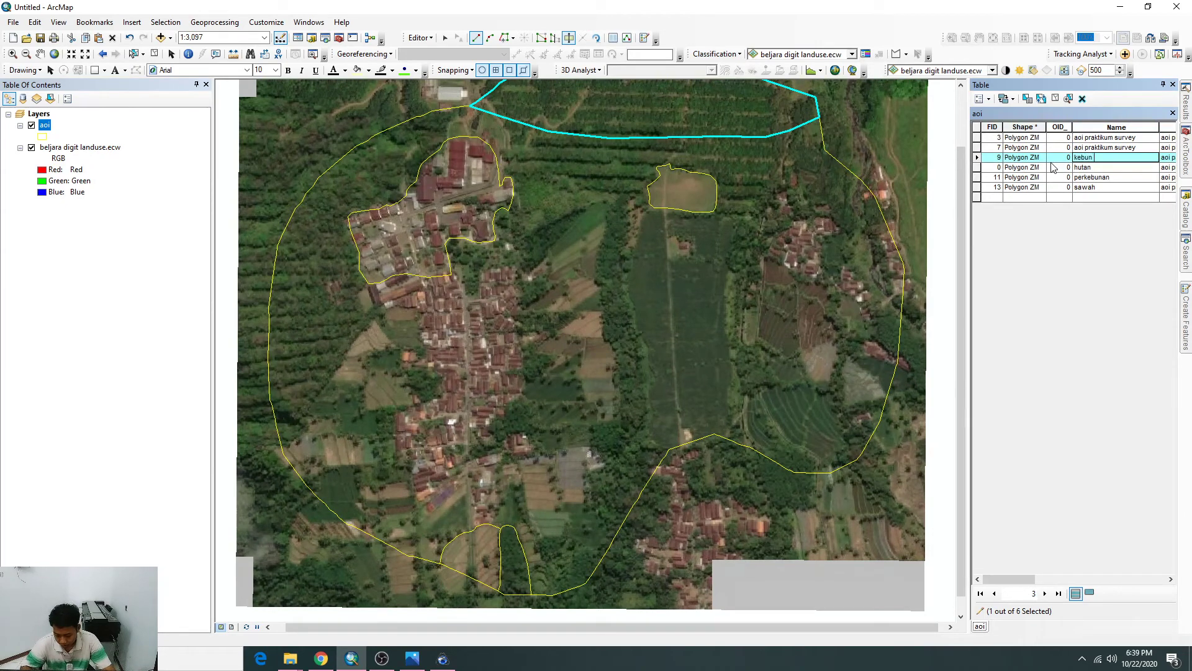
text( kare)
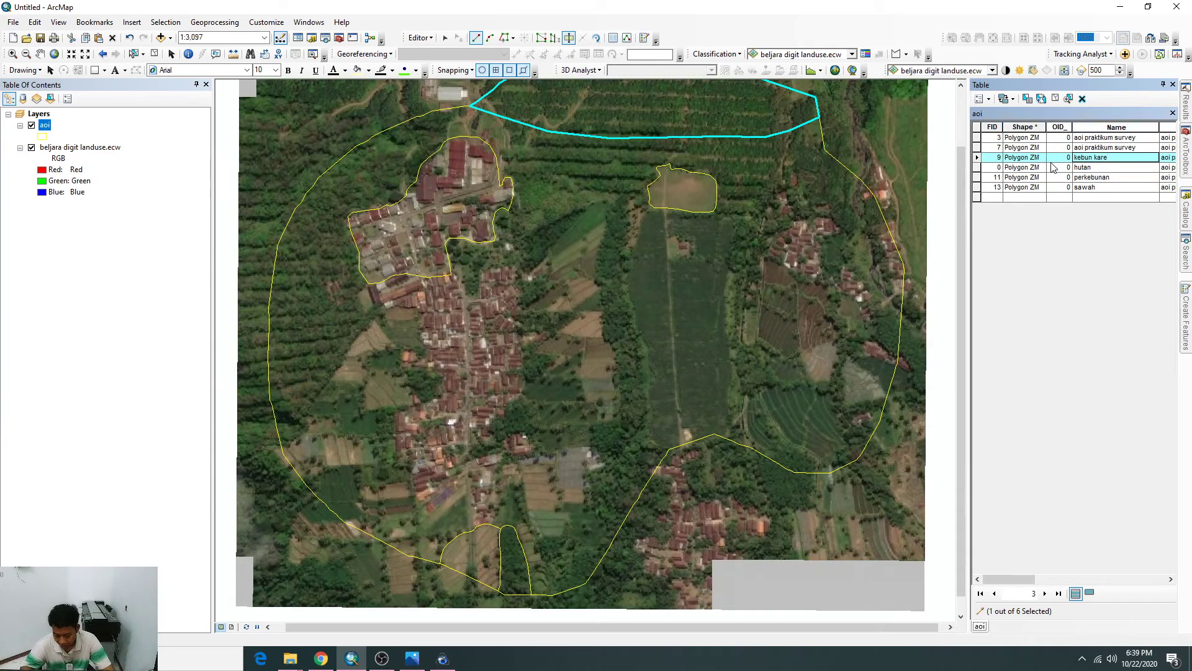
text(t)
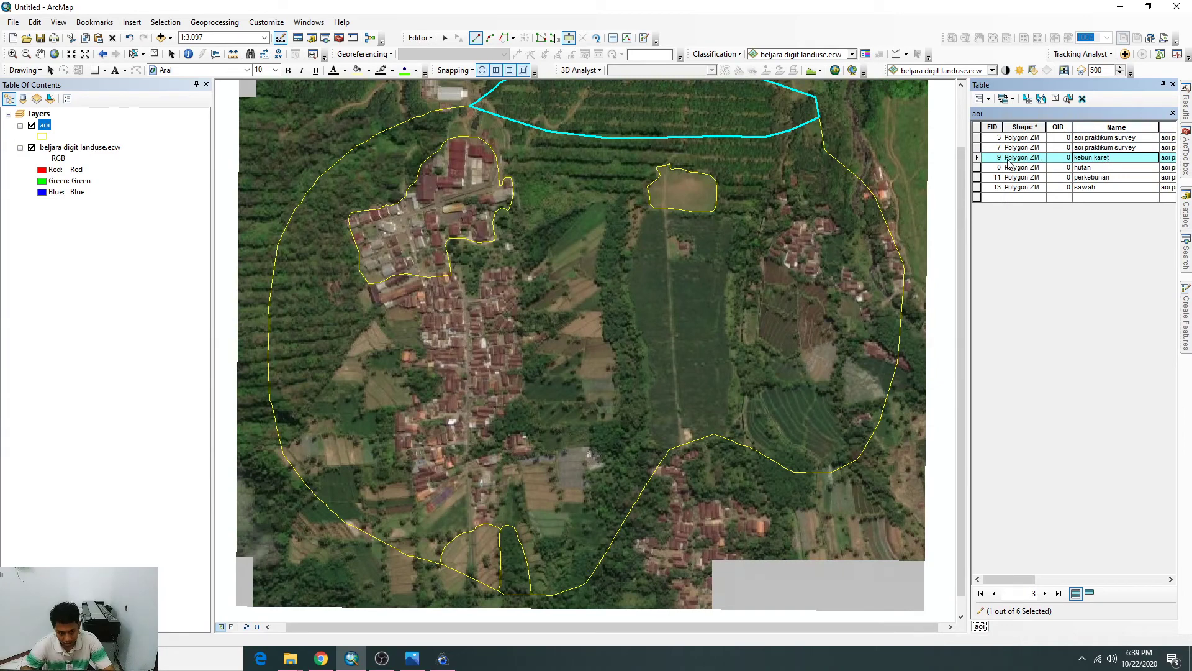
Select the record of the northwestern village polygon and set its Name to pemukiman.
click(977, 149)
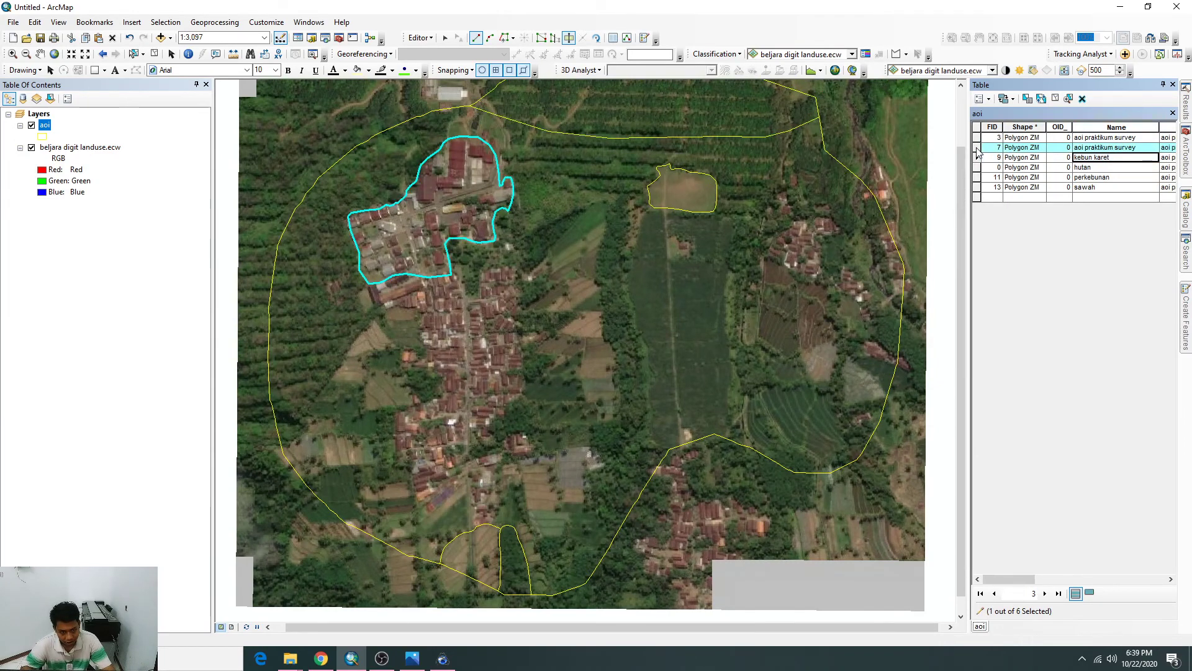
click(1086, 153)
key(shift+End)
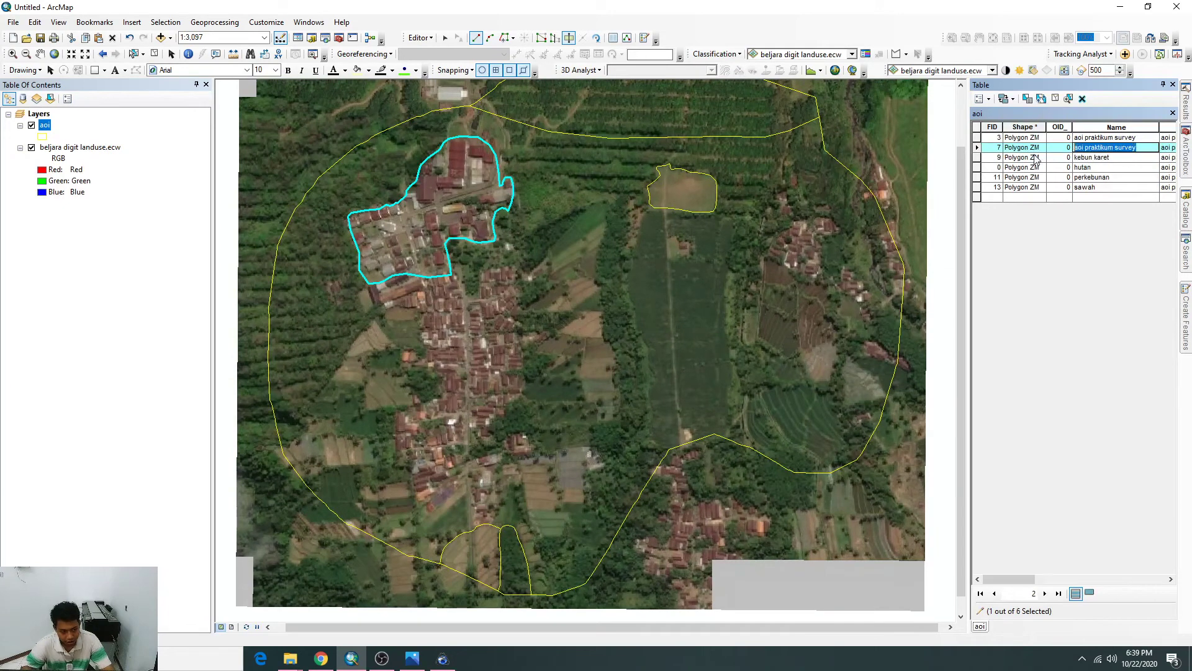
text(pemu)
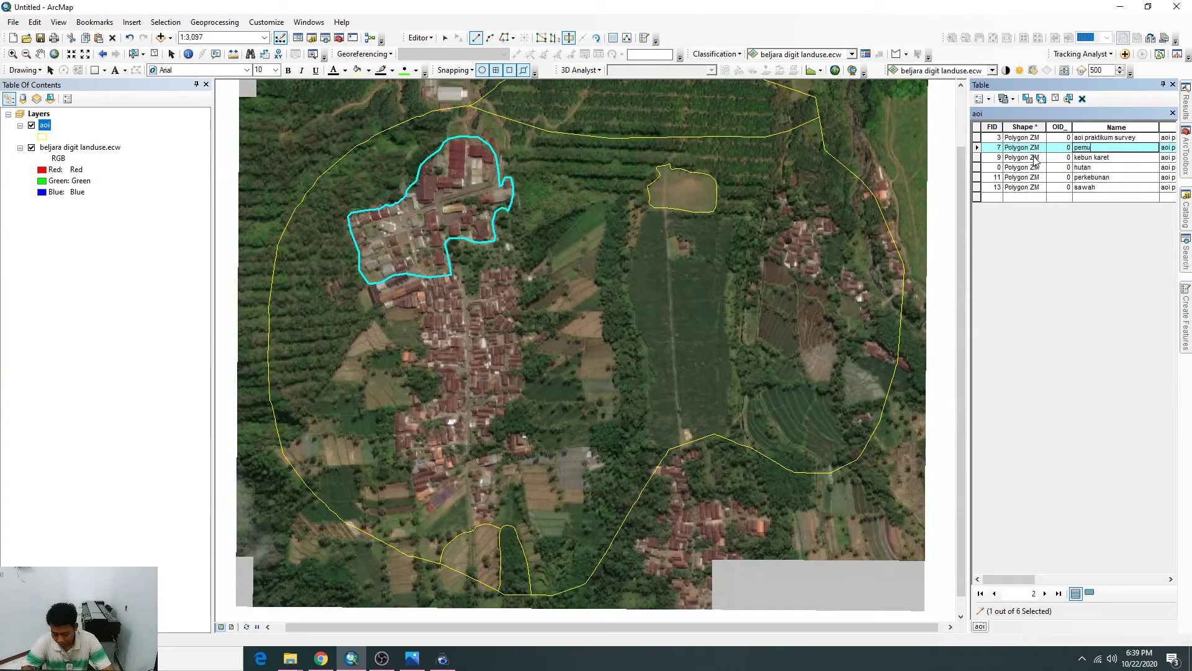
text(kiman)
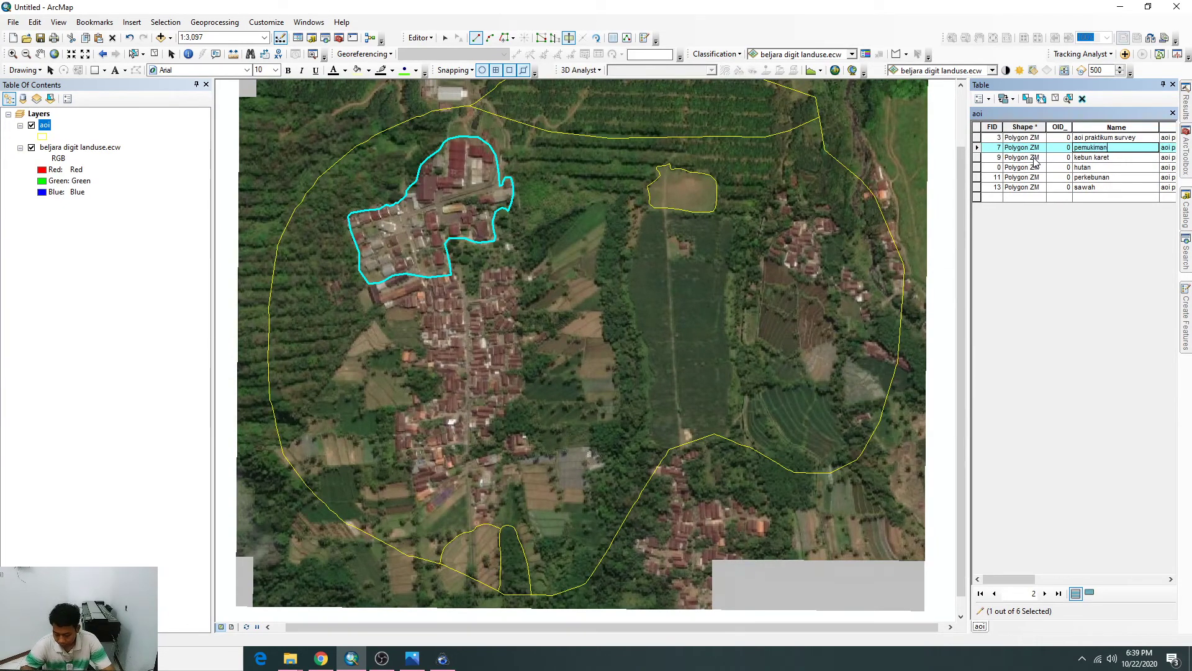
Select the record of the bare field polygon and set its Name to lahan kosong.
click(976, 137)
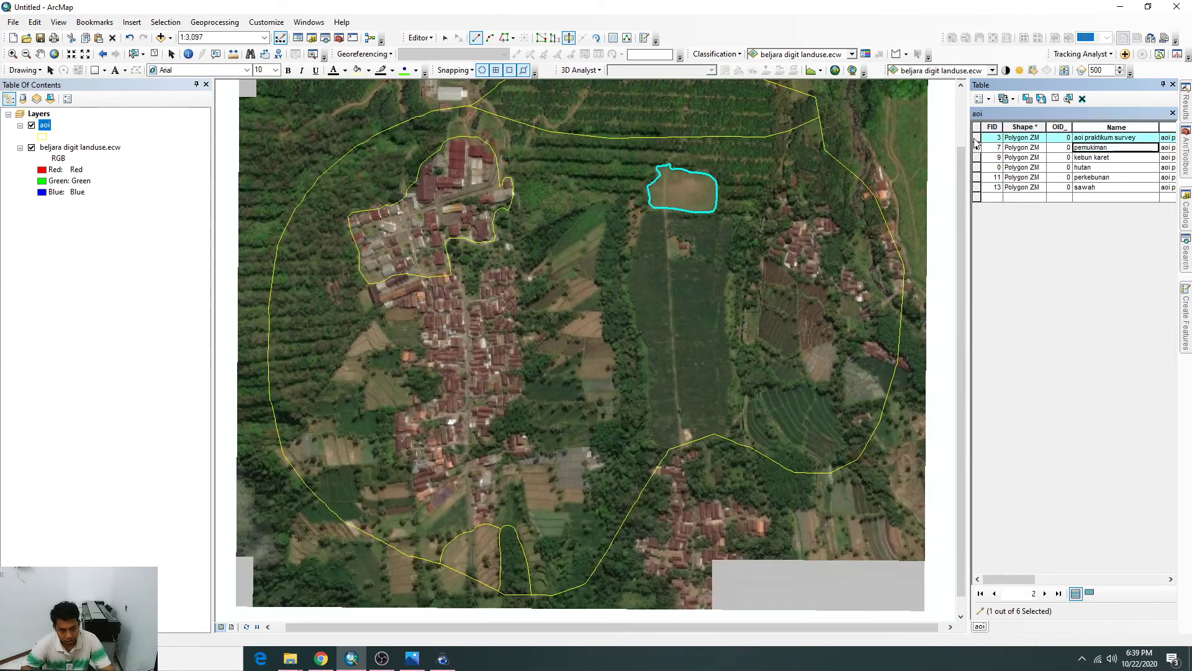
click(1151, 138)
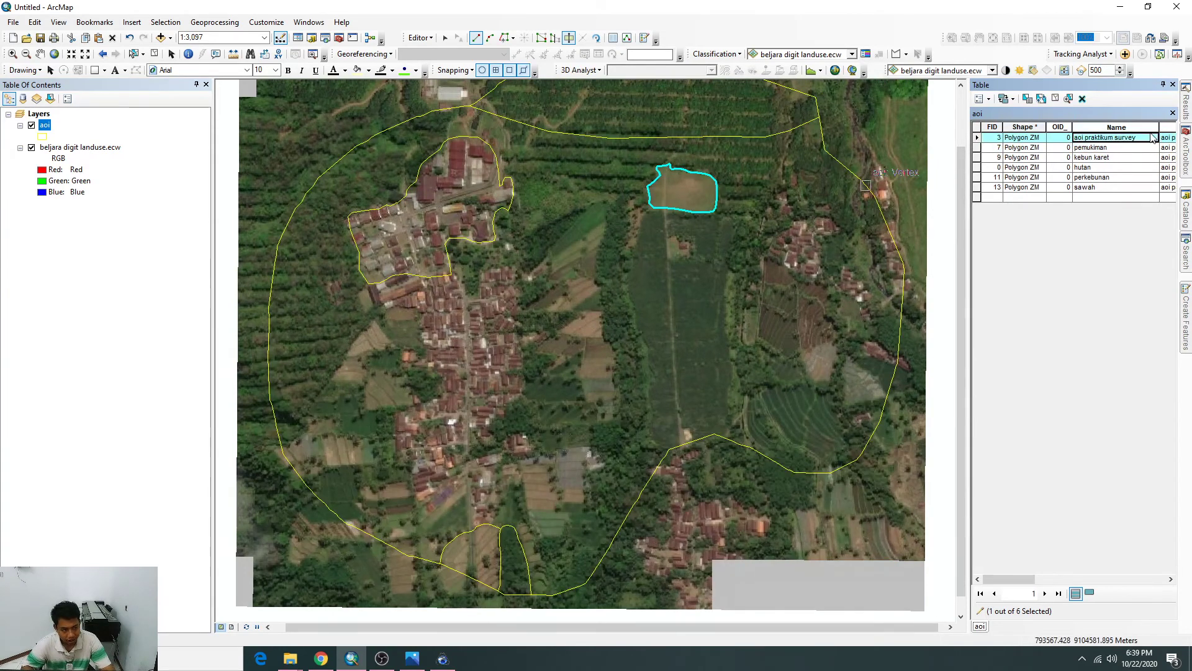
key(BackSpace)
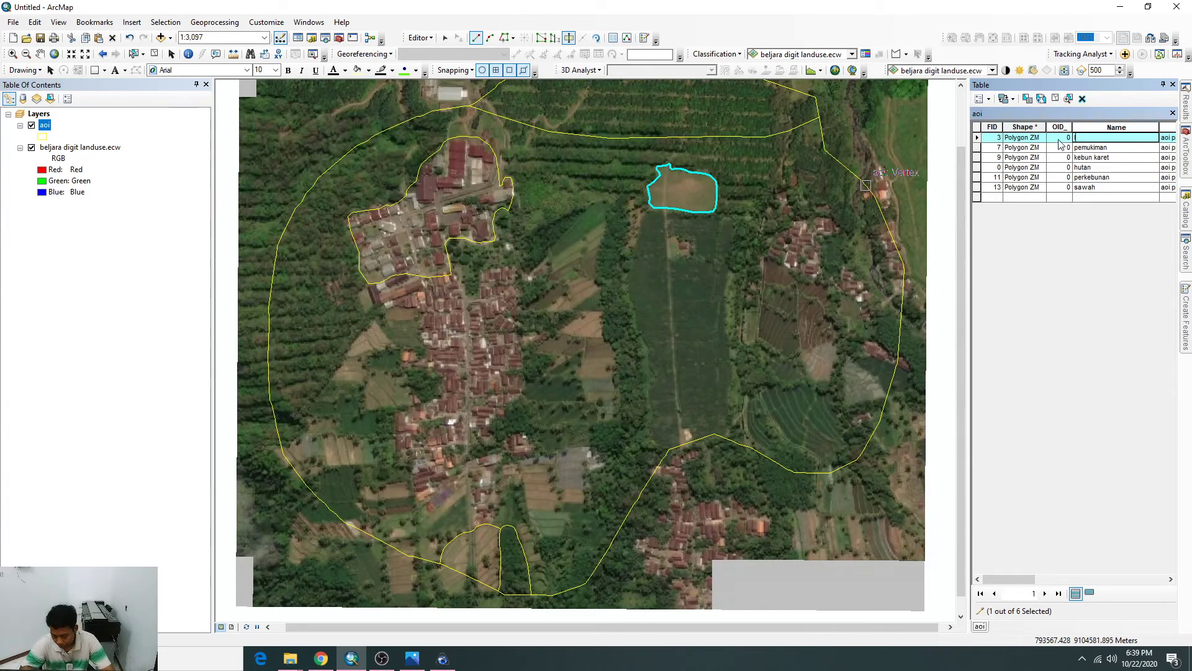
text(lahan k)
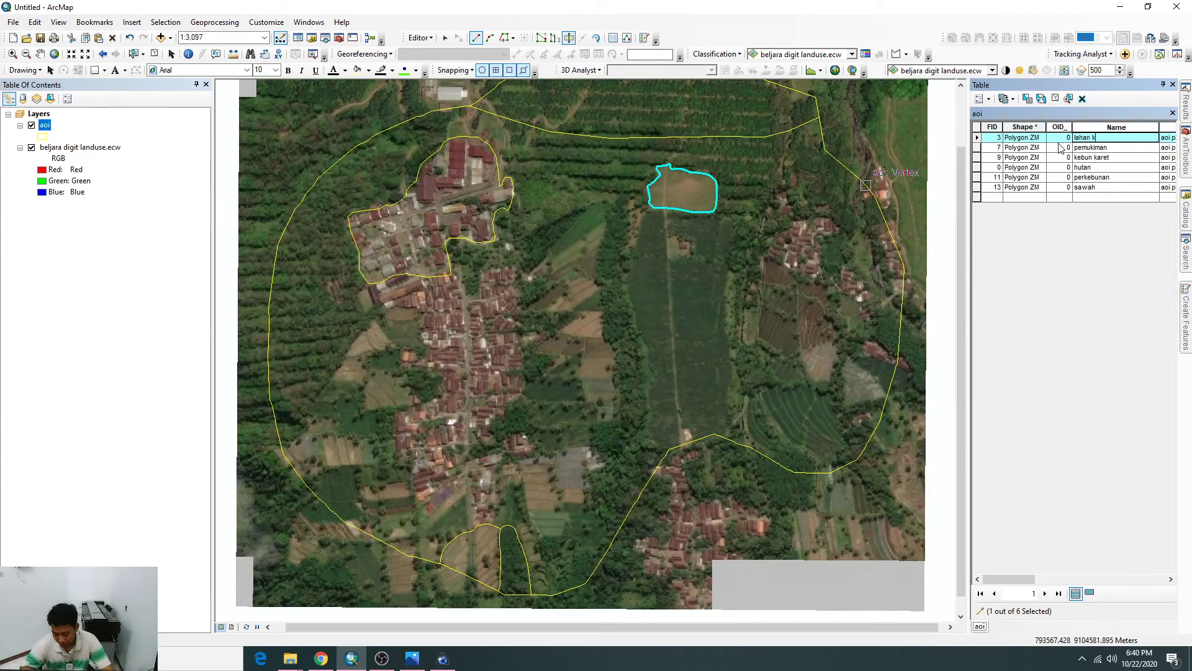
text(osong)
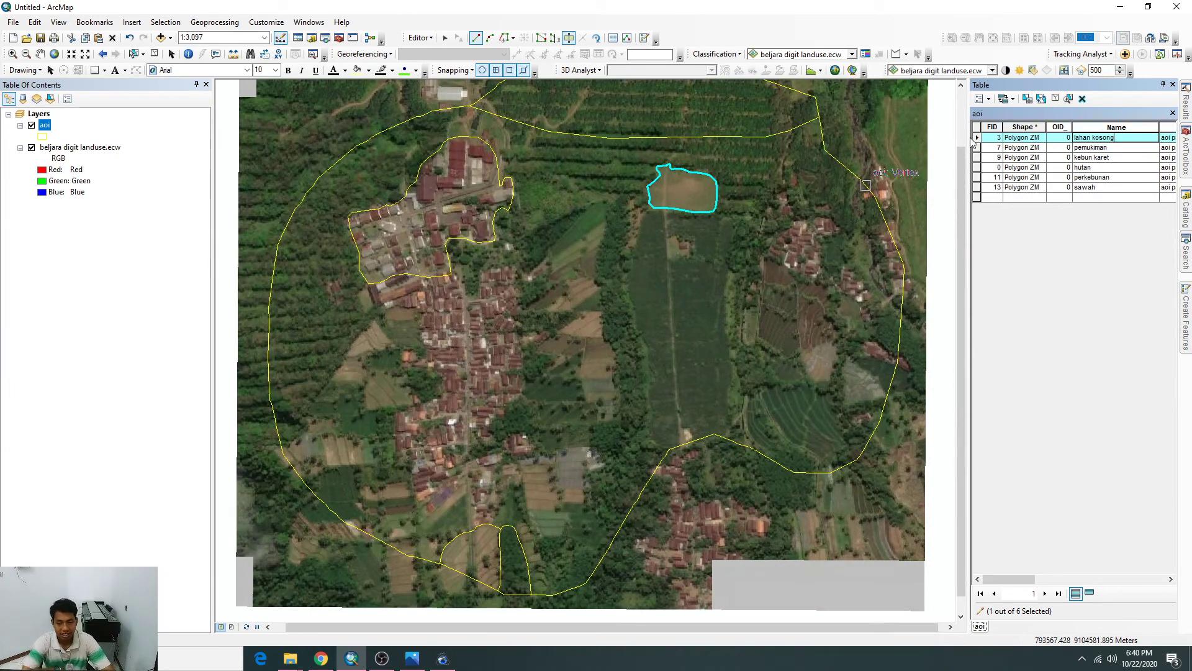
Save the attribute edits to the aoi layer and stop the editing session.
click(417, 38)
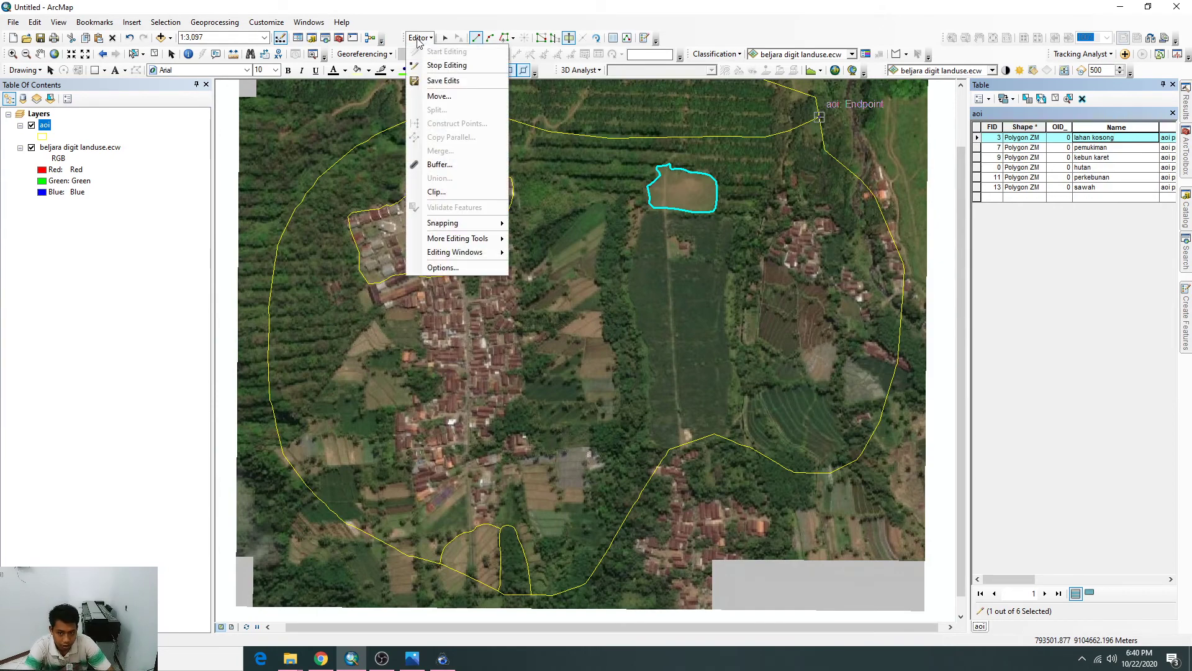
click(431, 65)
click(419, 38)
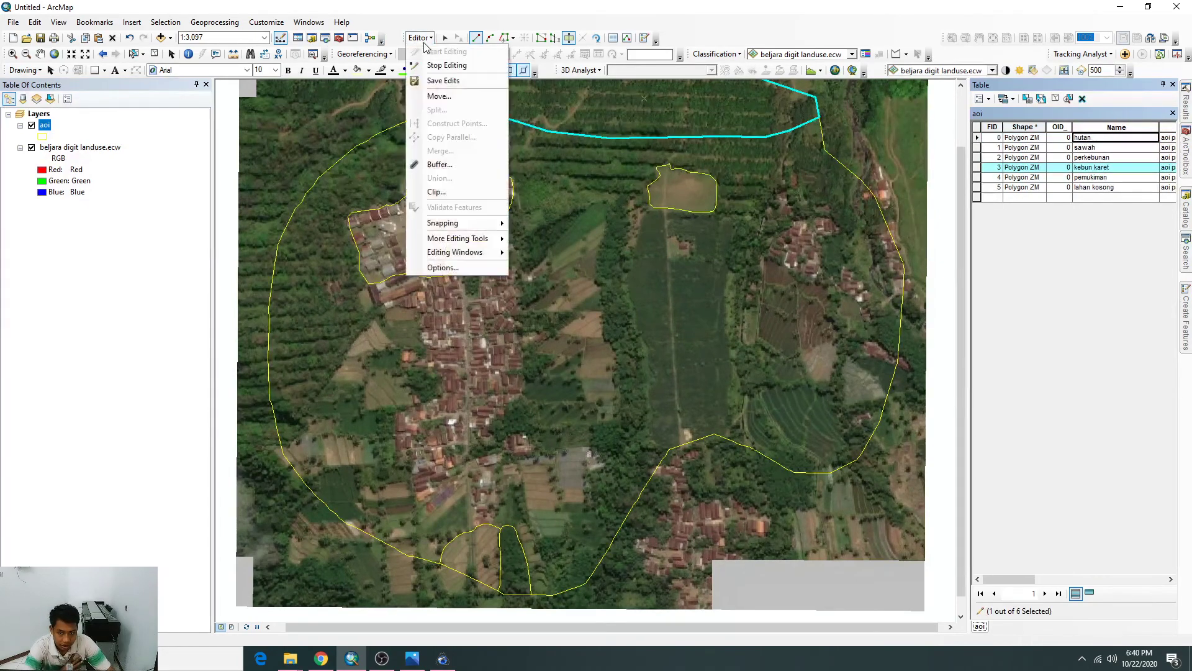
click(432, 52)
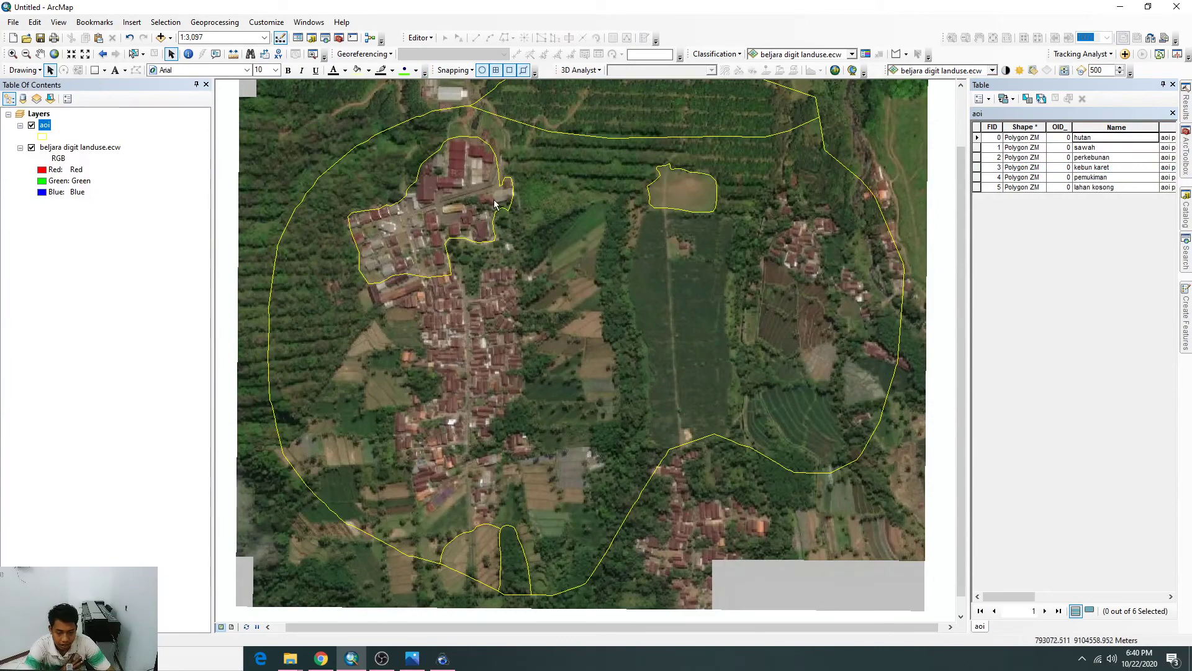
Symbolize the aoi layer by unique values of the Name field, adding all values.
scroll(500, 205, down, 2)
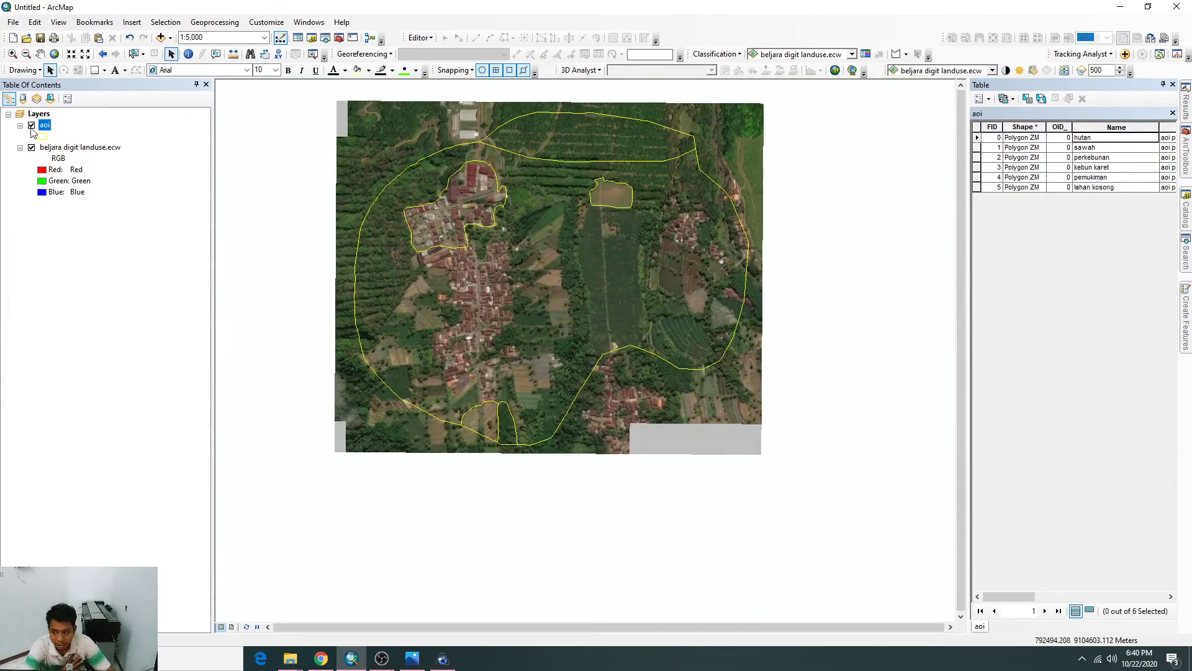
double_click(44, 125)
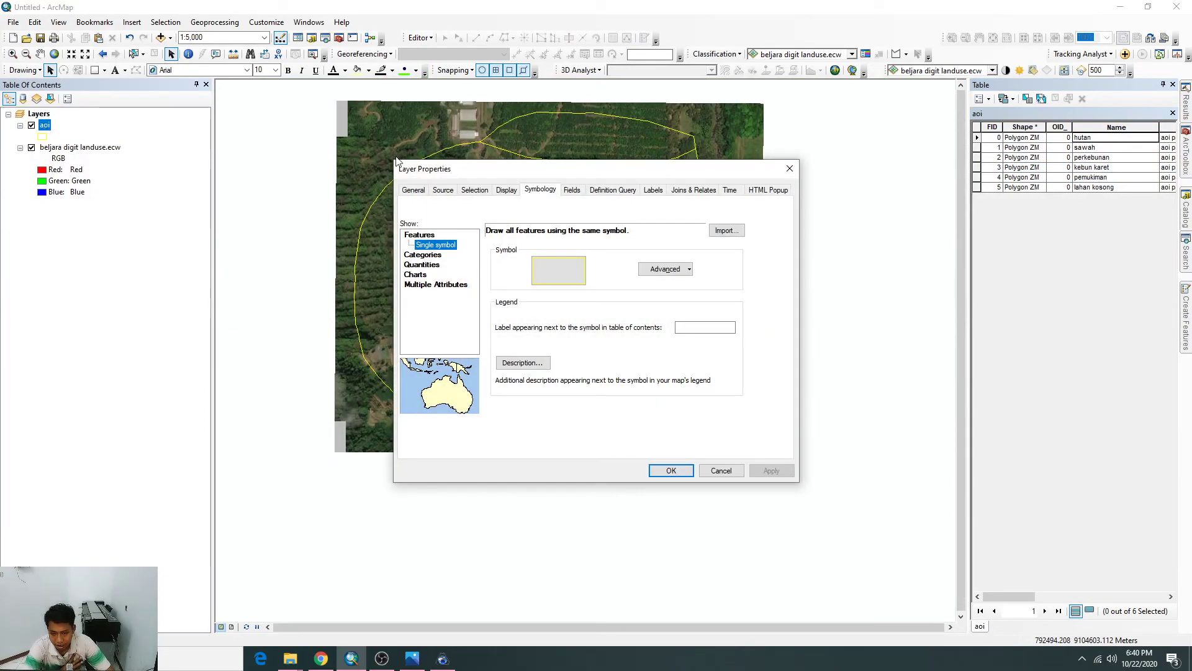
click(434, 254)
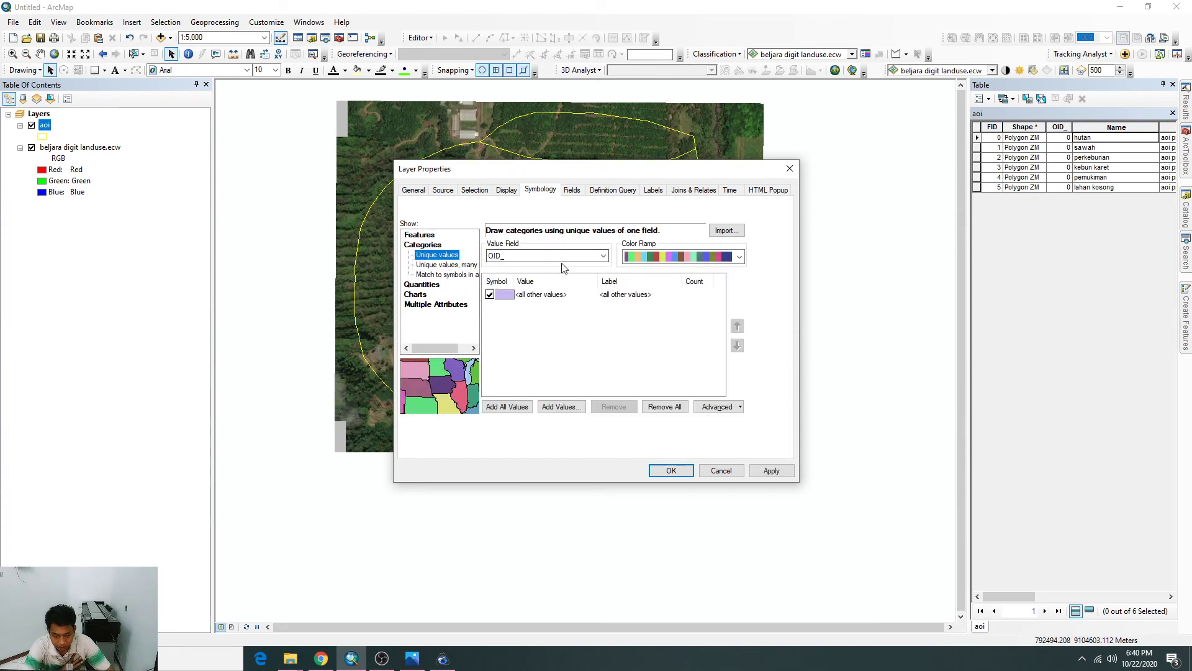
click(497, 256)
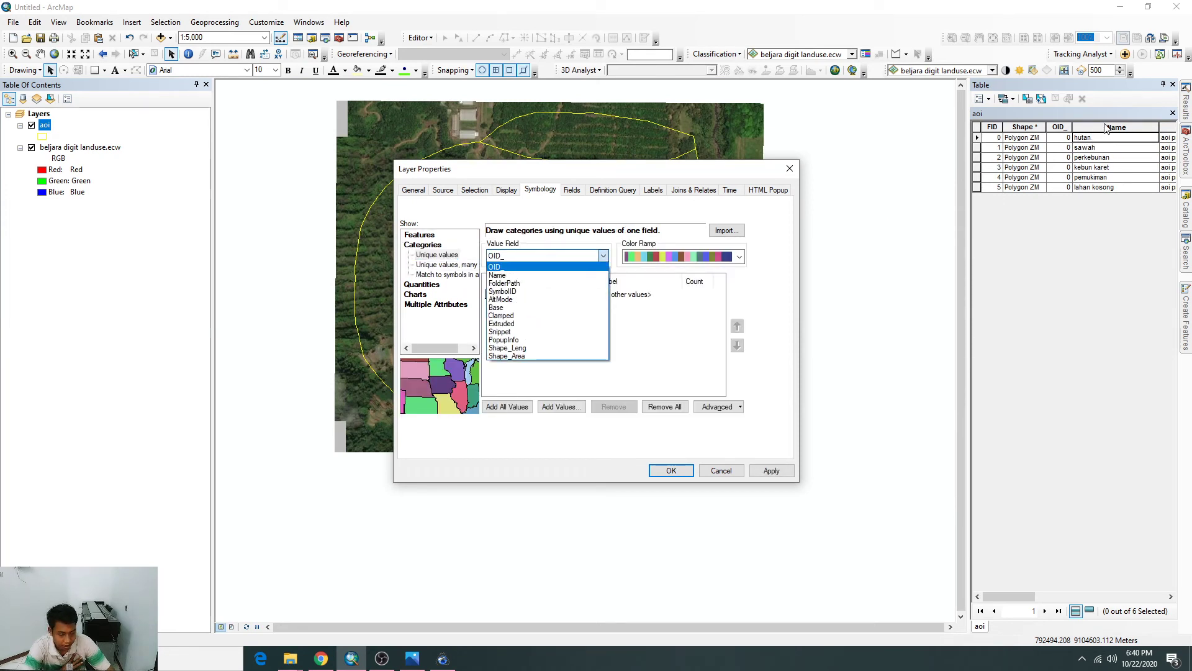
click(498, 275)
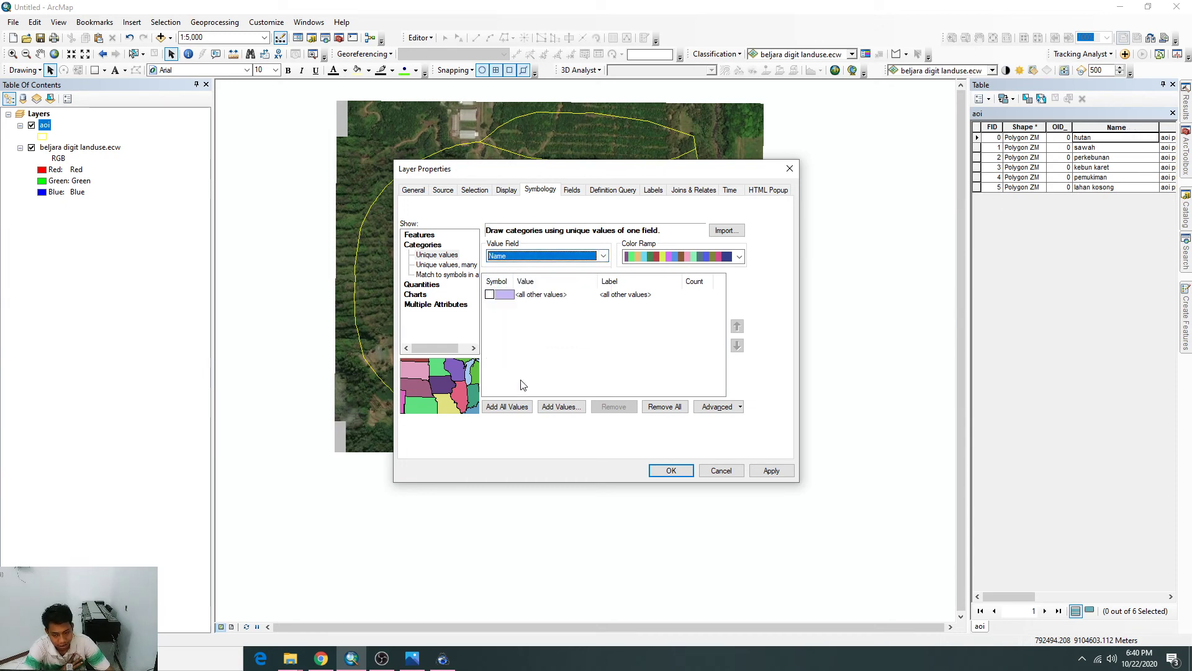
click(520, 408)
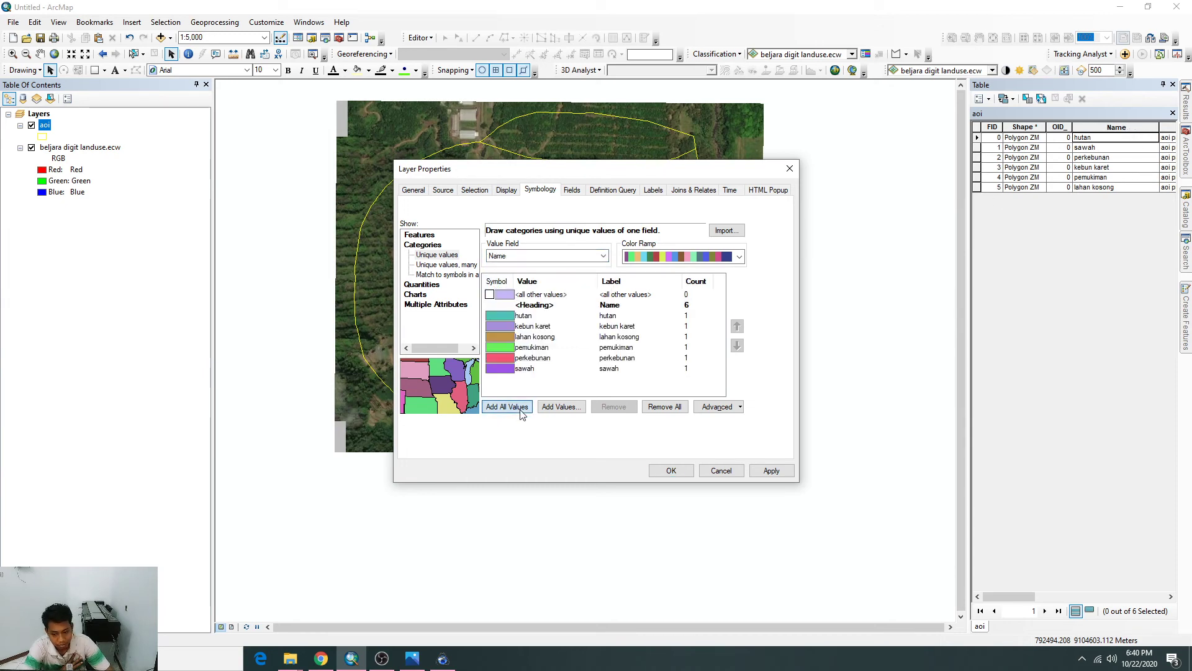
click(669, 471)
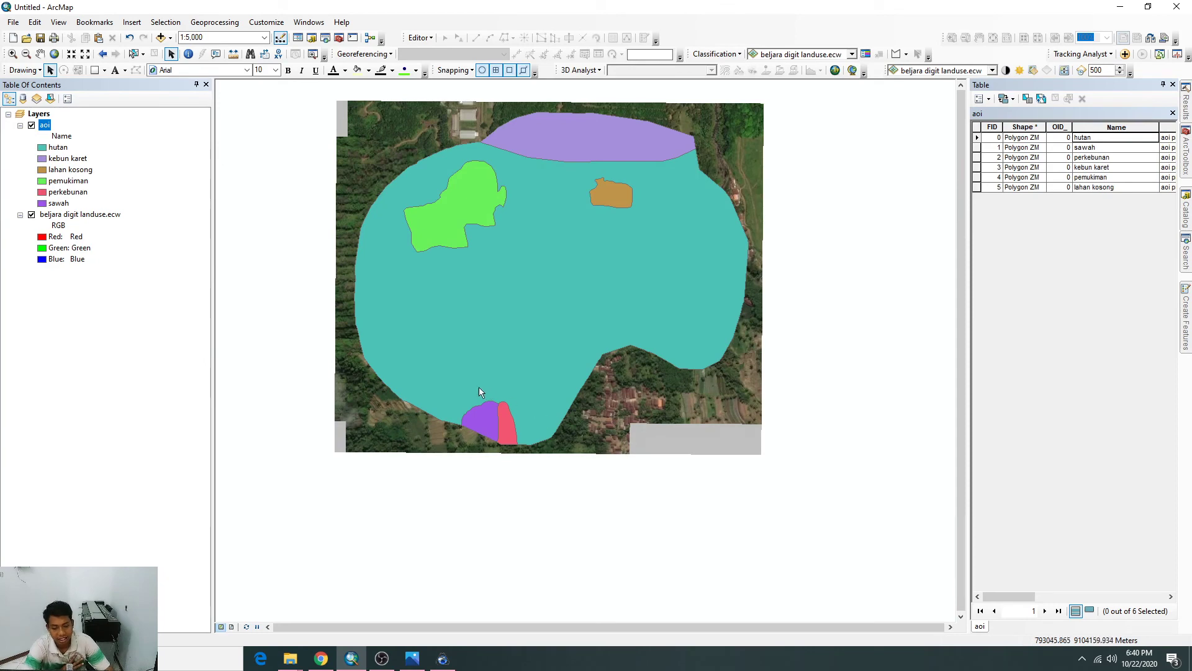
Set the fill of the pemukiman and lahan kosong classes to No Color.
scroll(465, 131, up, 1)
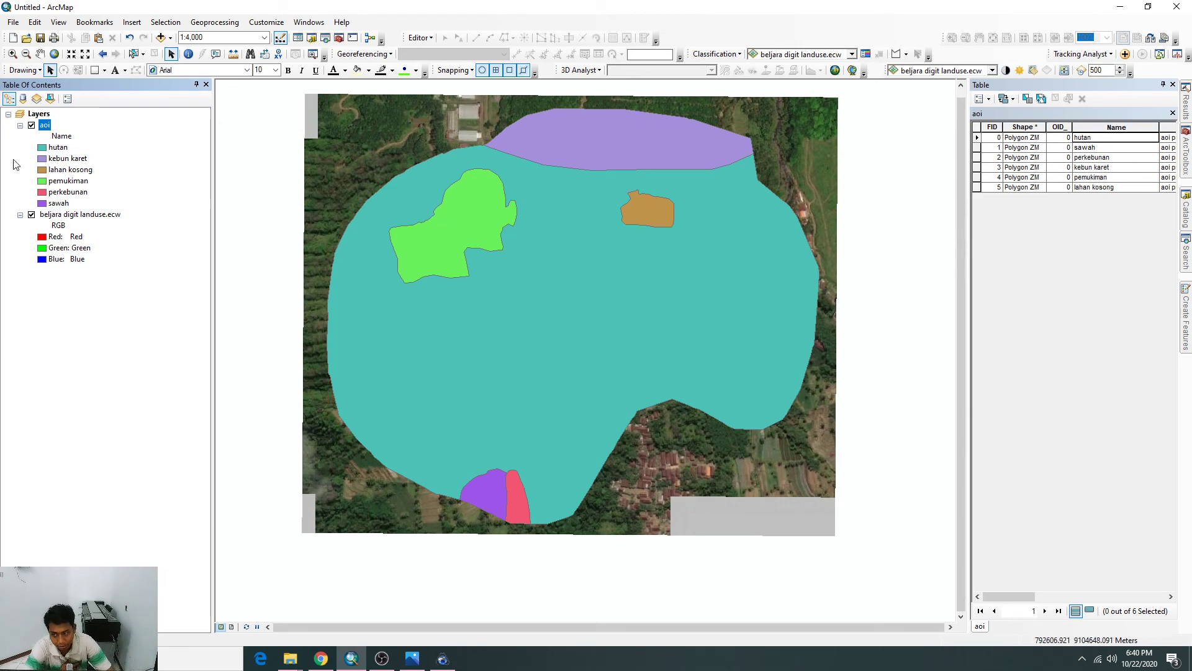
click(43, 181)
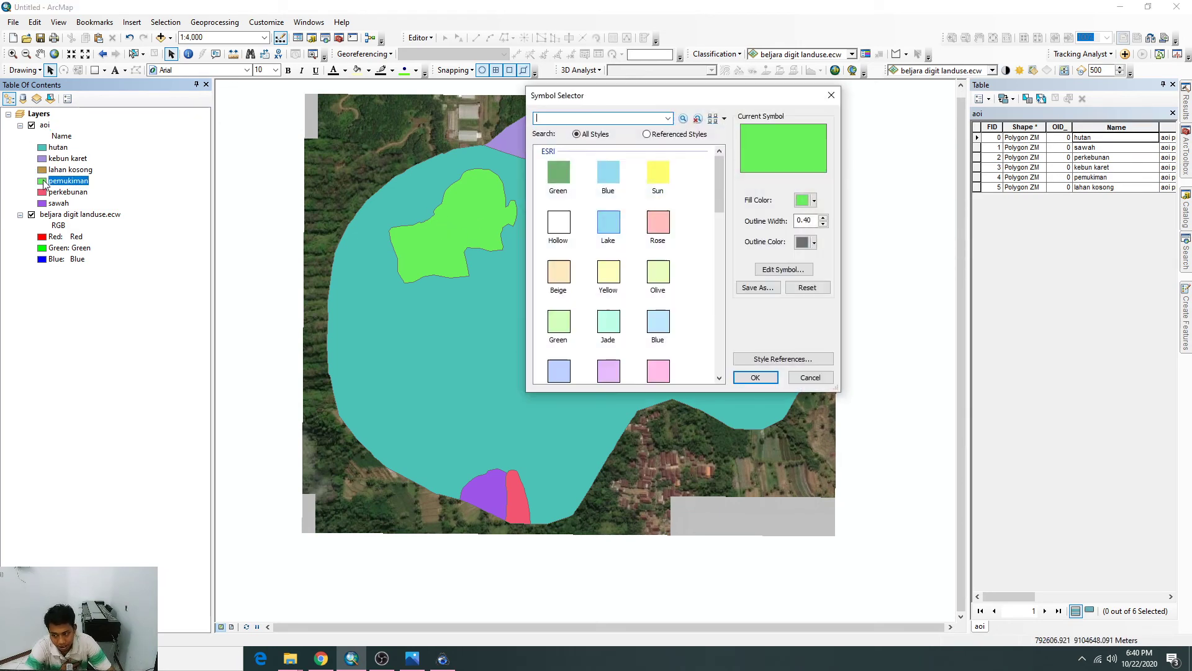
click(814, 198)
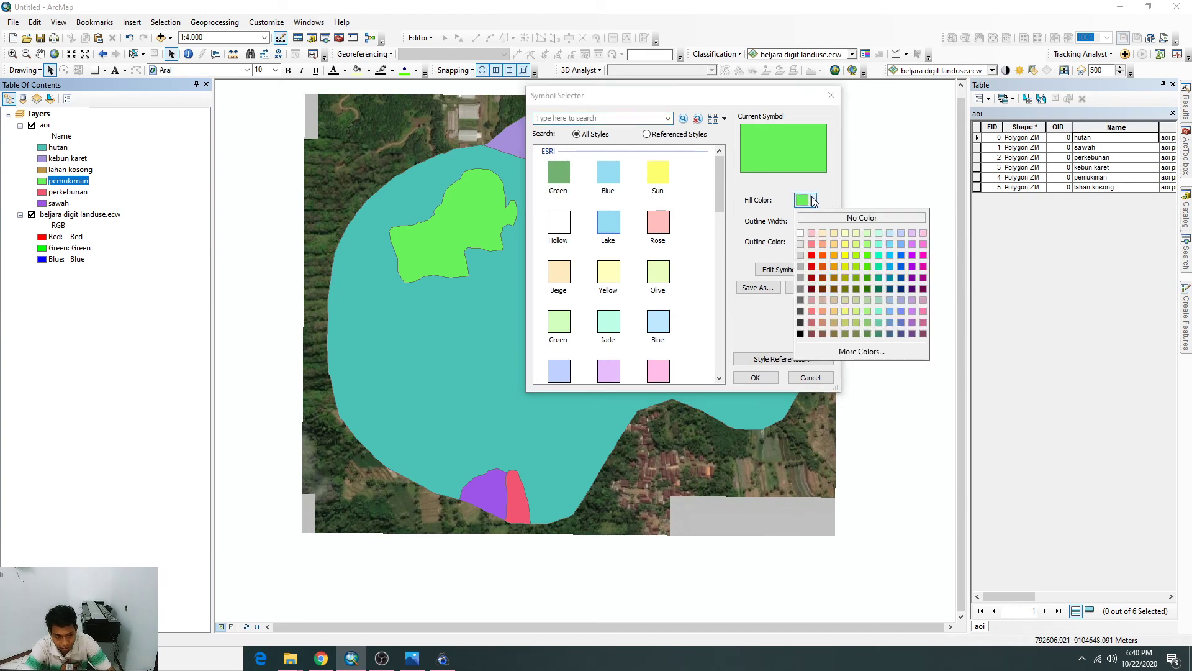
click(814, 217)
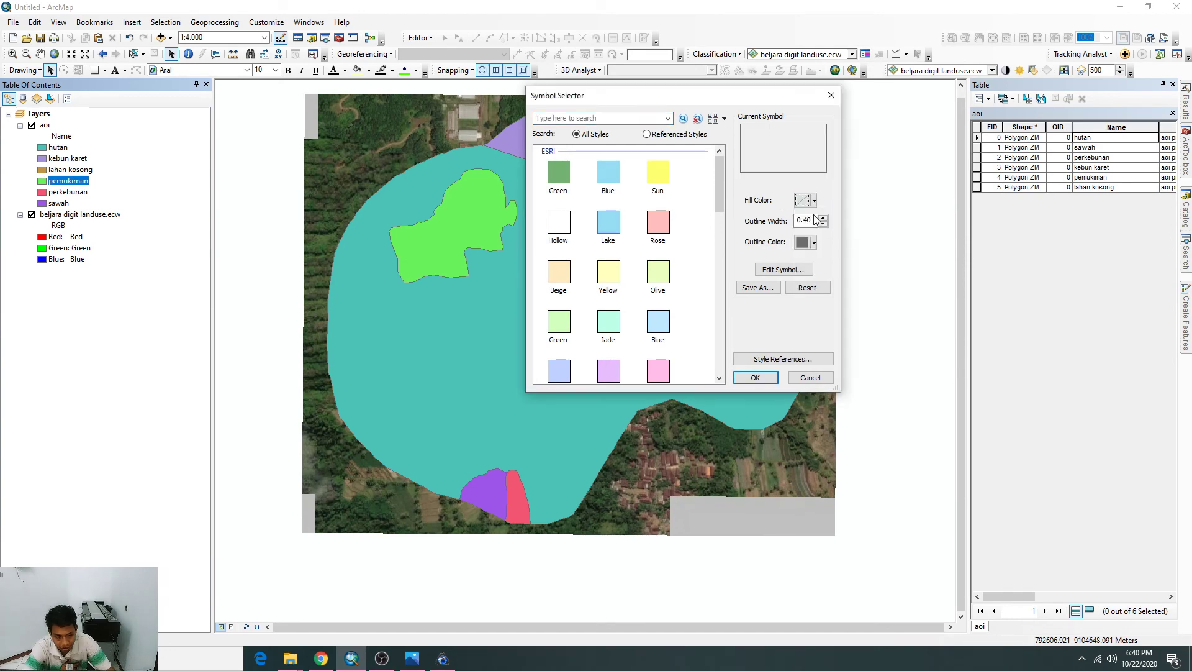
click(758, 377)
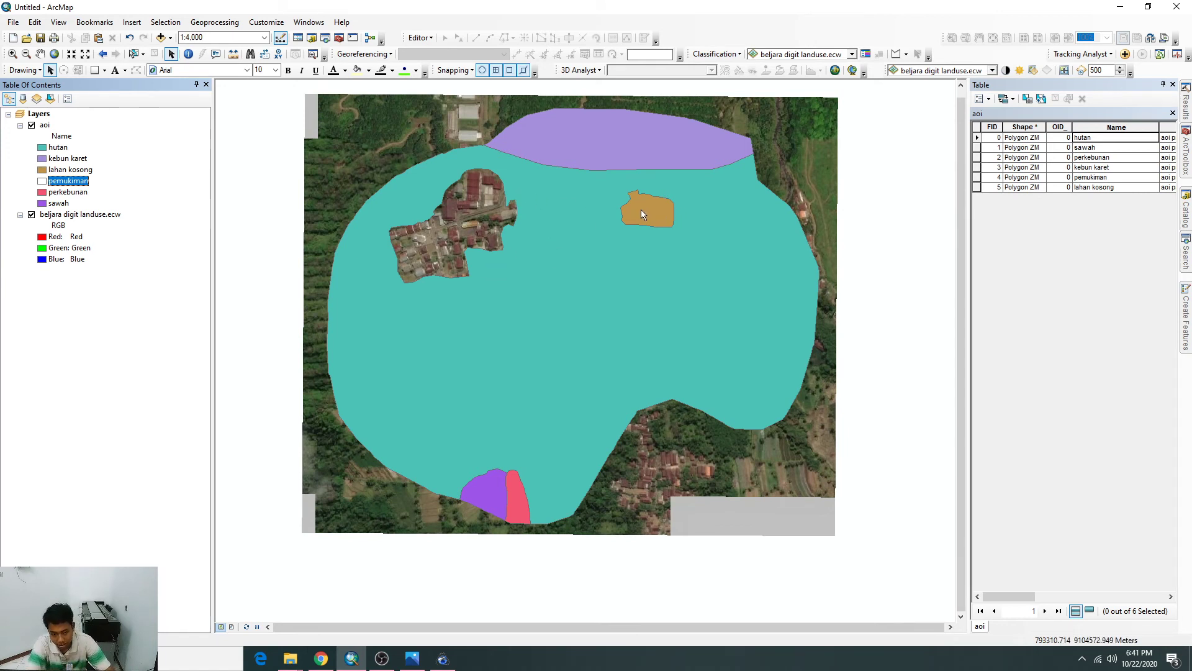
click(42, 170)
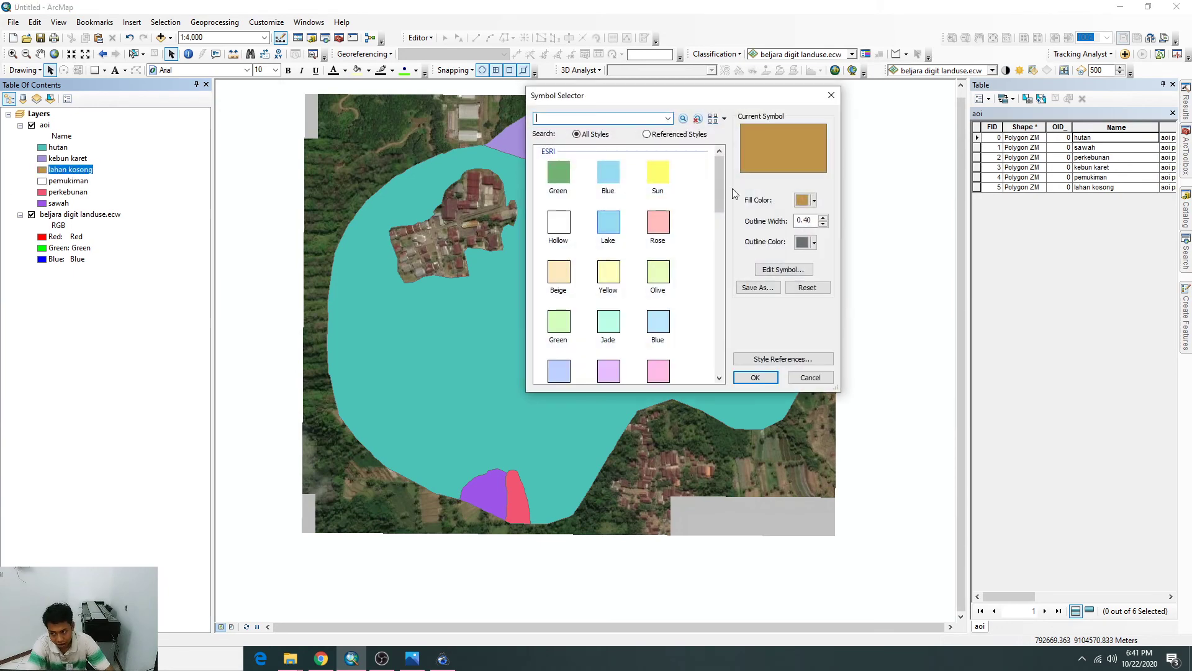
click(762, 378)
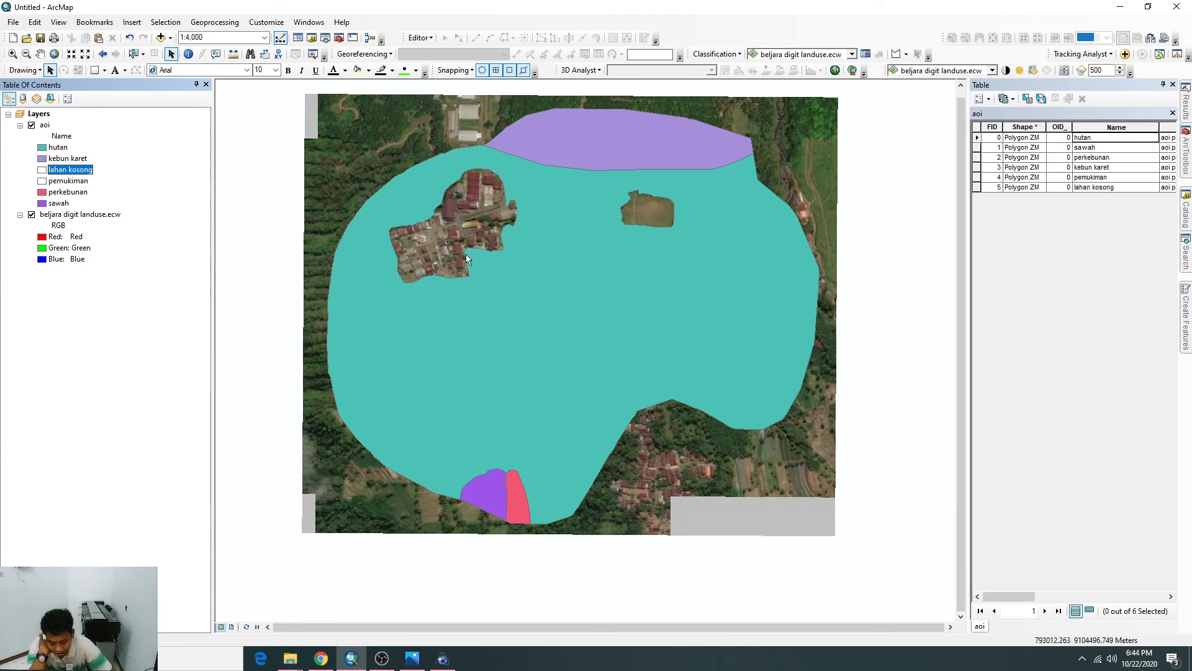
scroll(455, 250, up, 4)
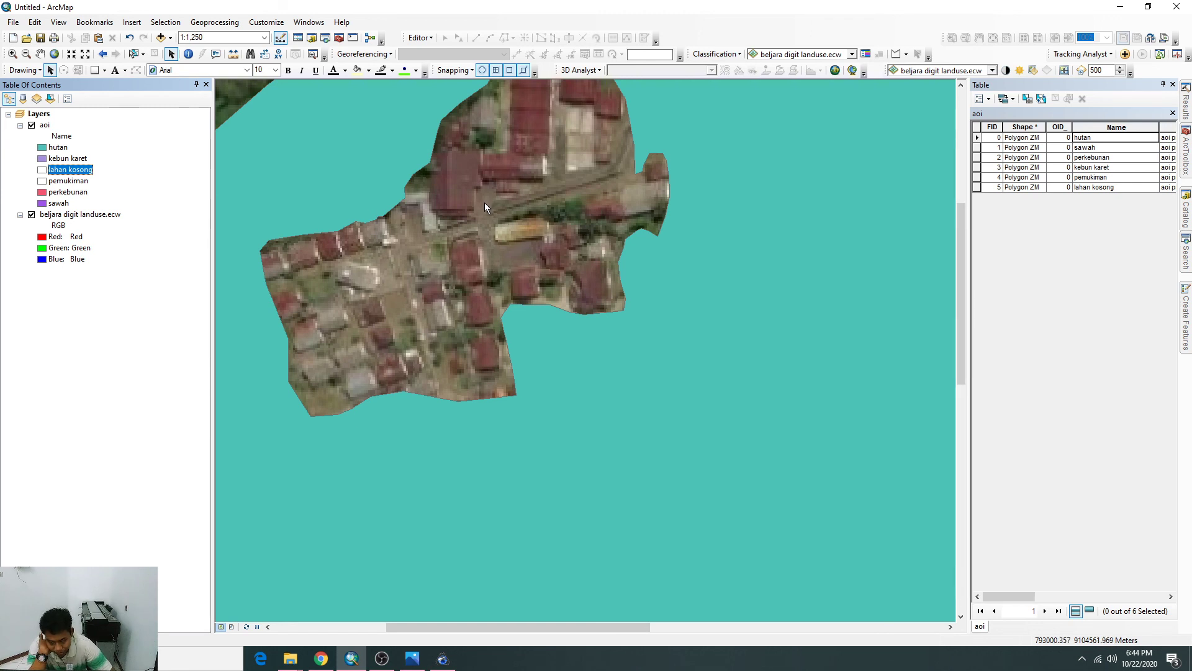
scroll(528, 288, up, 2)
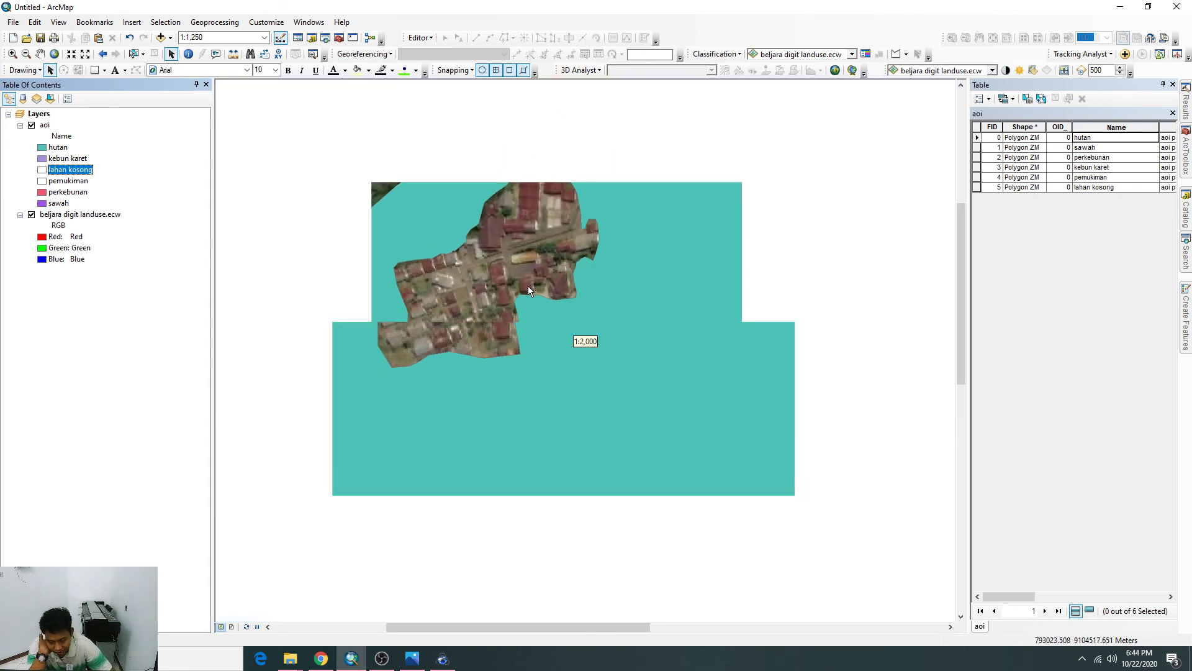
scroll(528, 287, up, 1)
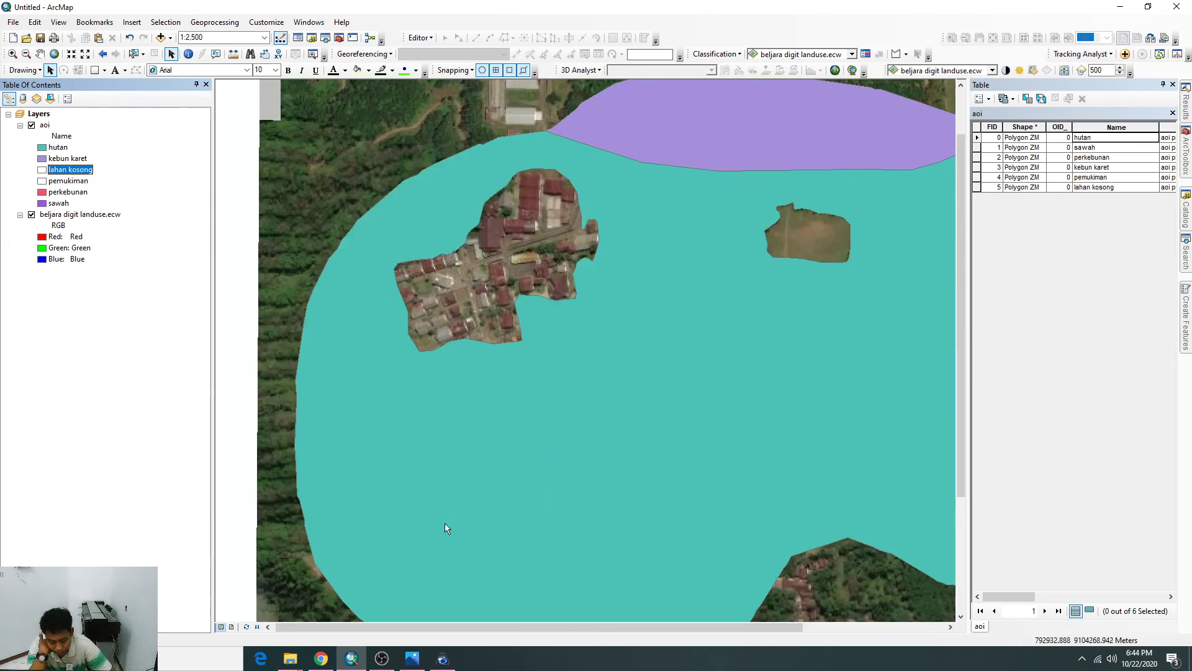
mouse_move(358, 663)
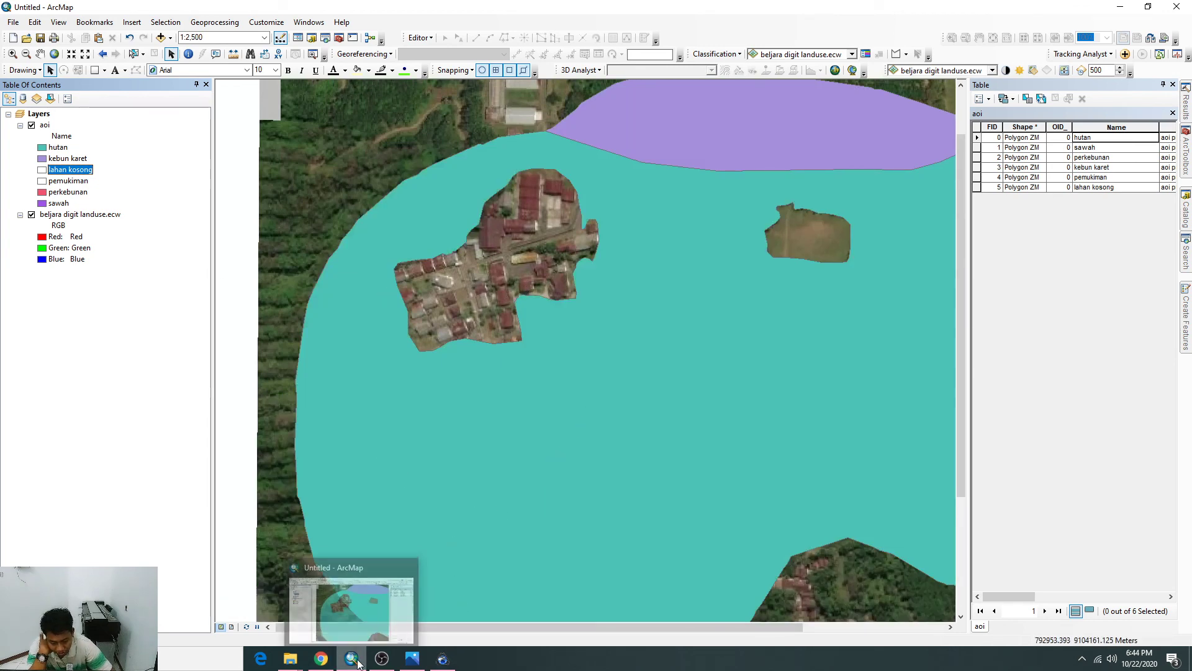